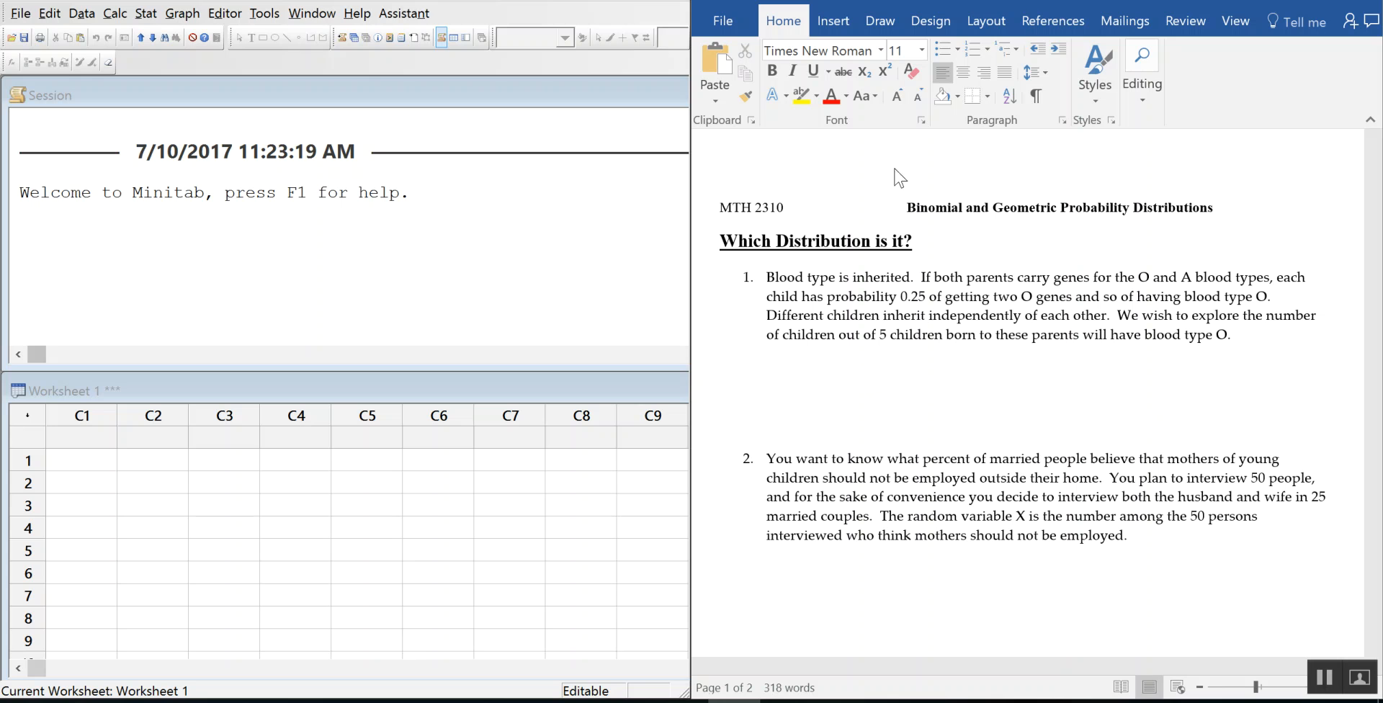
Step: Type the red answer 'Two Categories? Yes success=type O blood.' under question 1
click(828, 361)
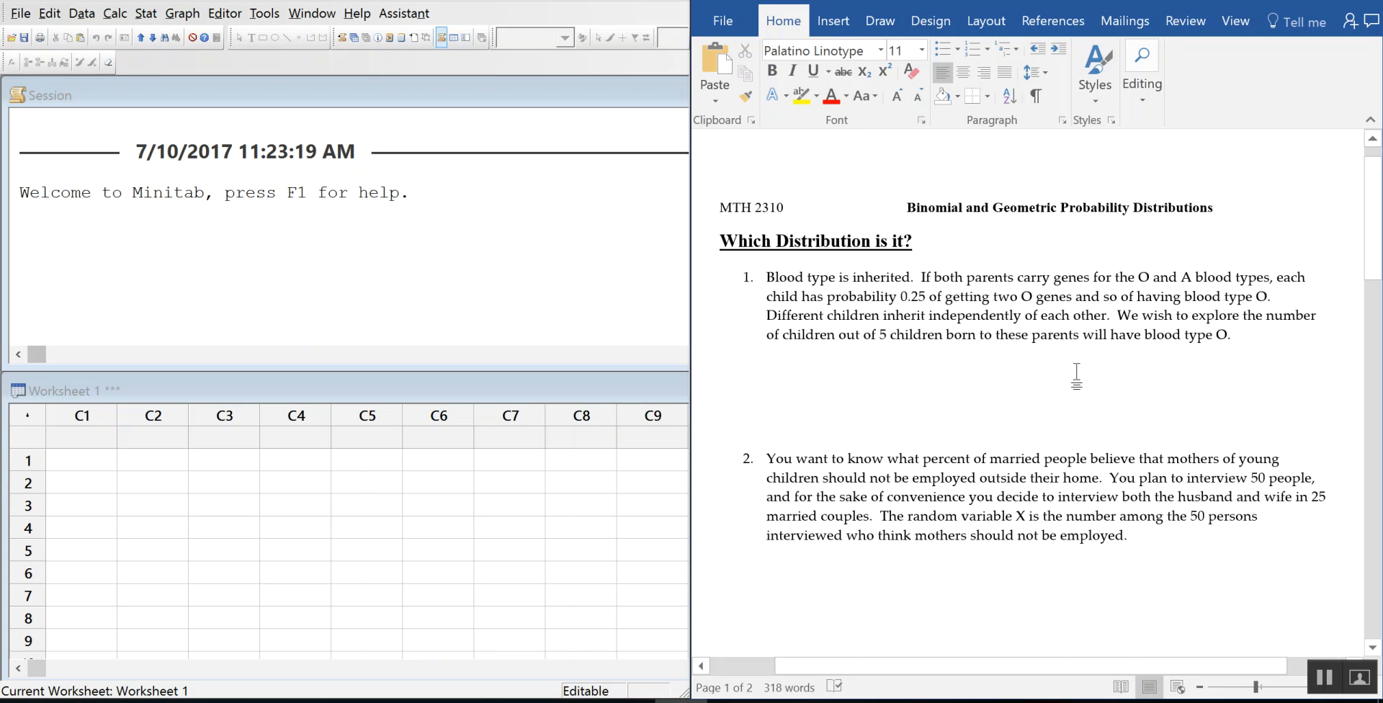
text(Two Categories)
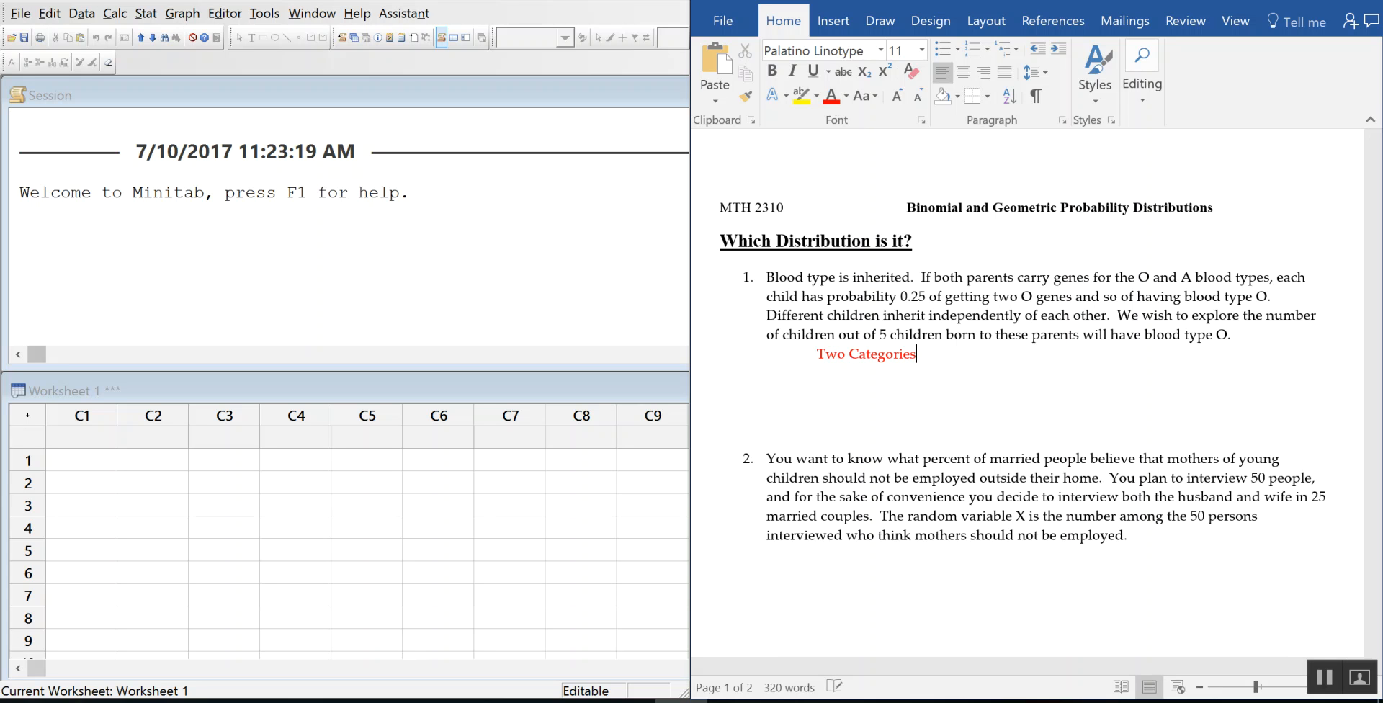
text(?)
text(Yes)
text( suc)
text(ce)
key(BackSpace)
text(cess=type )
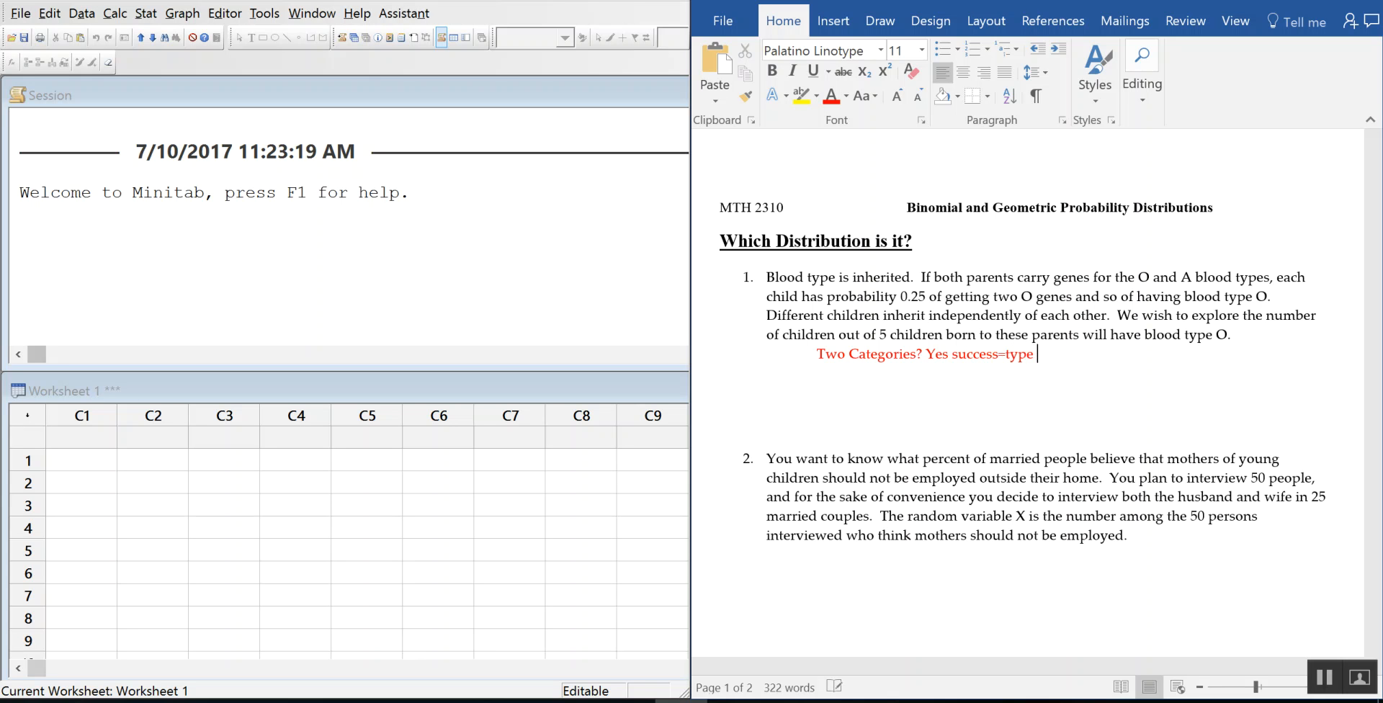
text(O blood.)
key(Return)
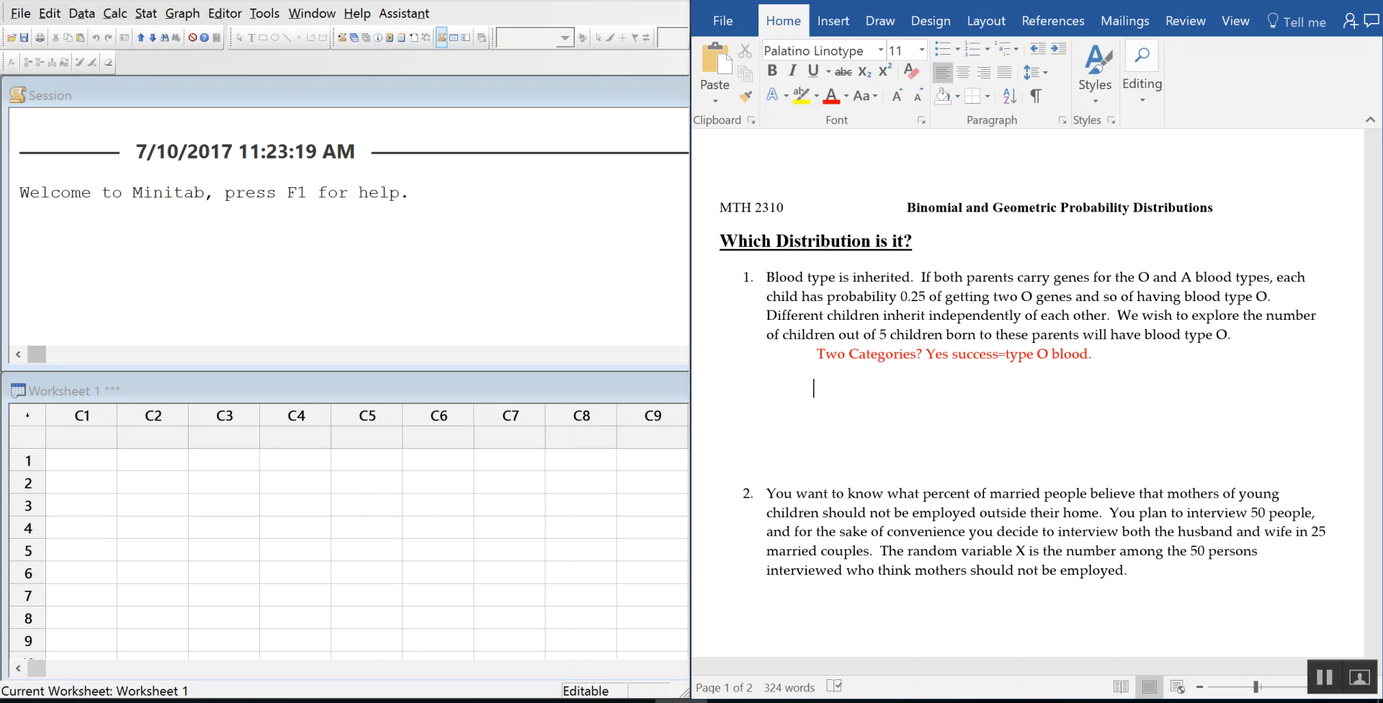
Step: Add red answers 'Independent Trials? Yes, we treat each birth as independent.' and 'Is the p always the same?'
text(Independent Trials? )
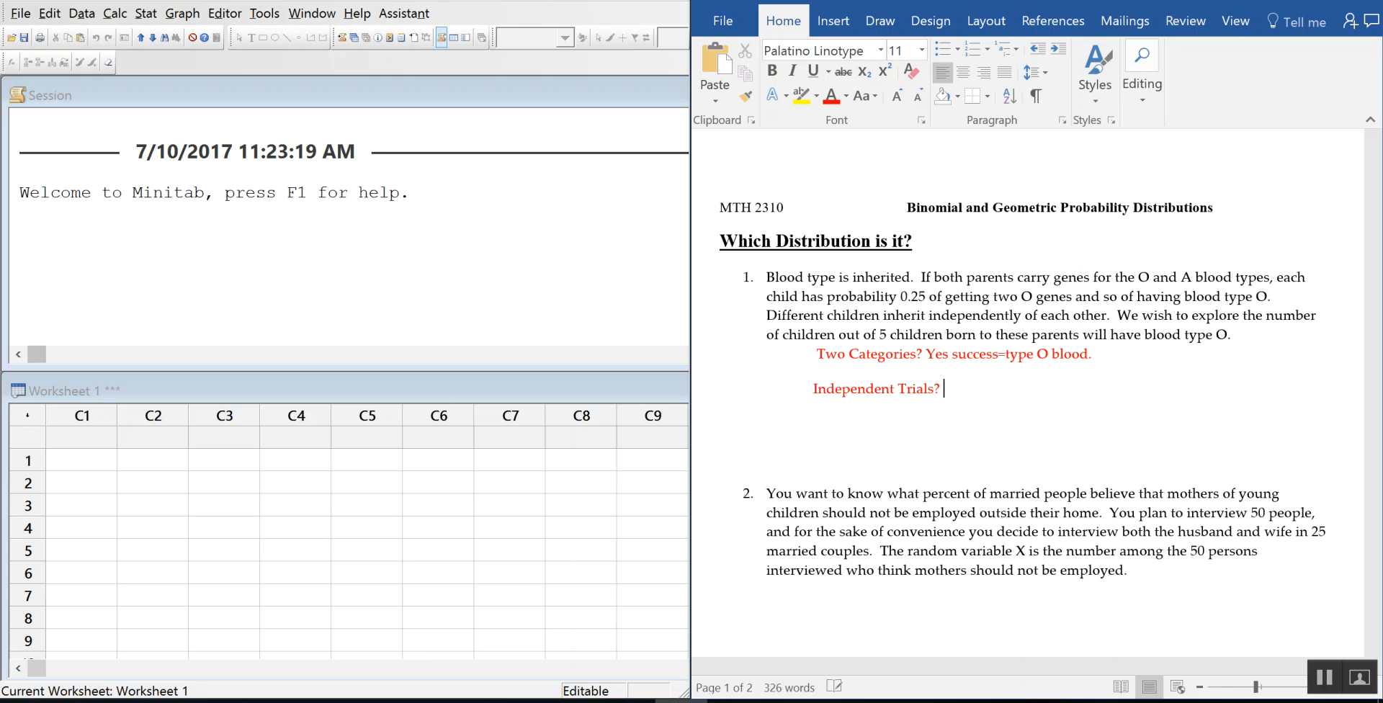
text(Yes, we treat each bi)
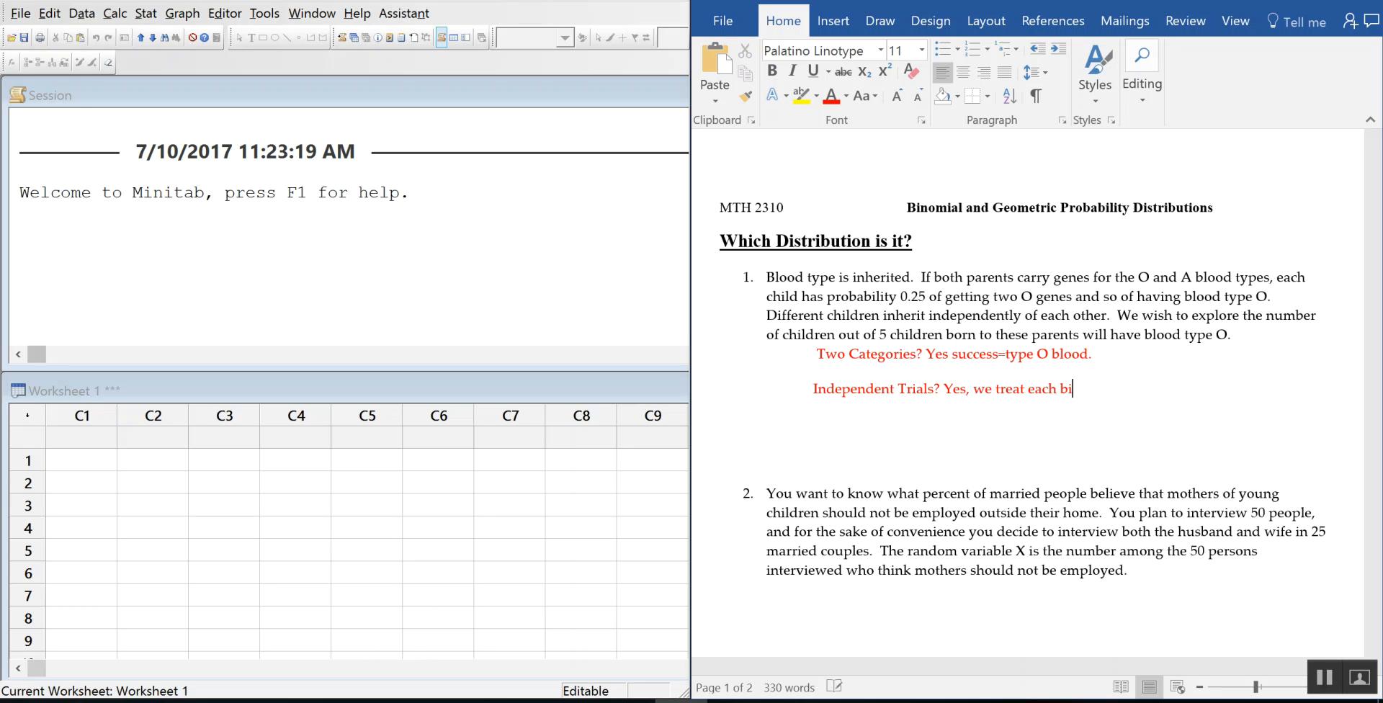
text(rth as independent.)
key(Return)
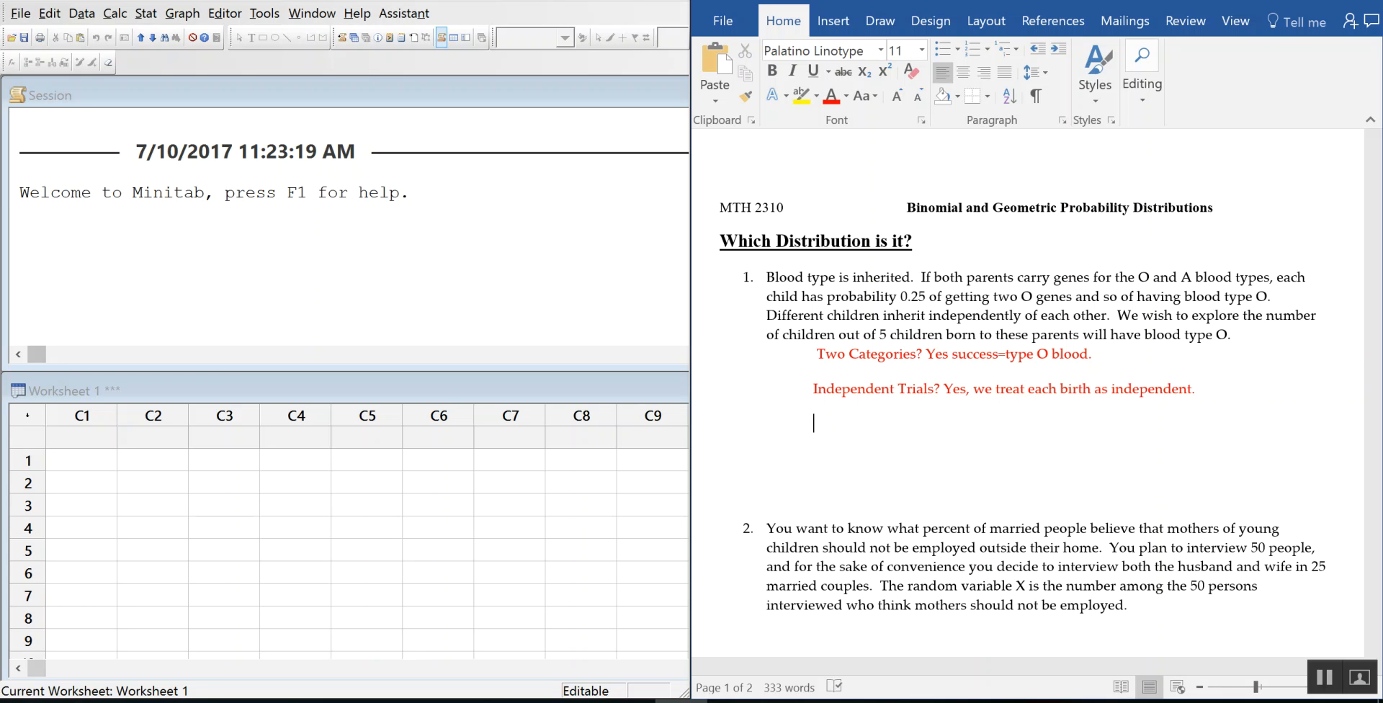
text(Is the P)
key(BackSpace)
text(p always the same?)
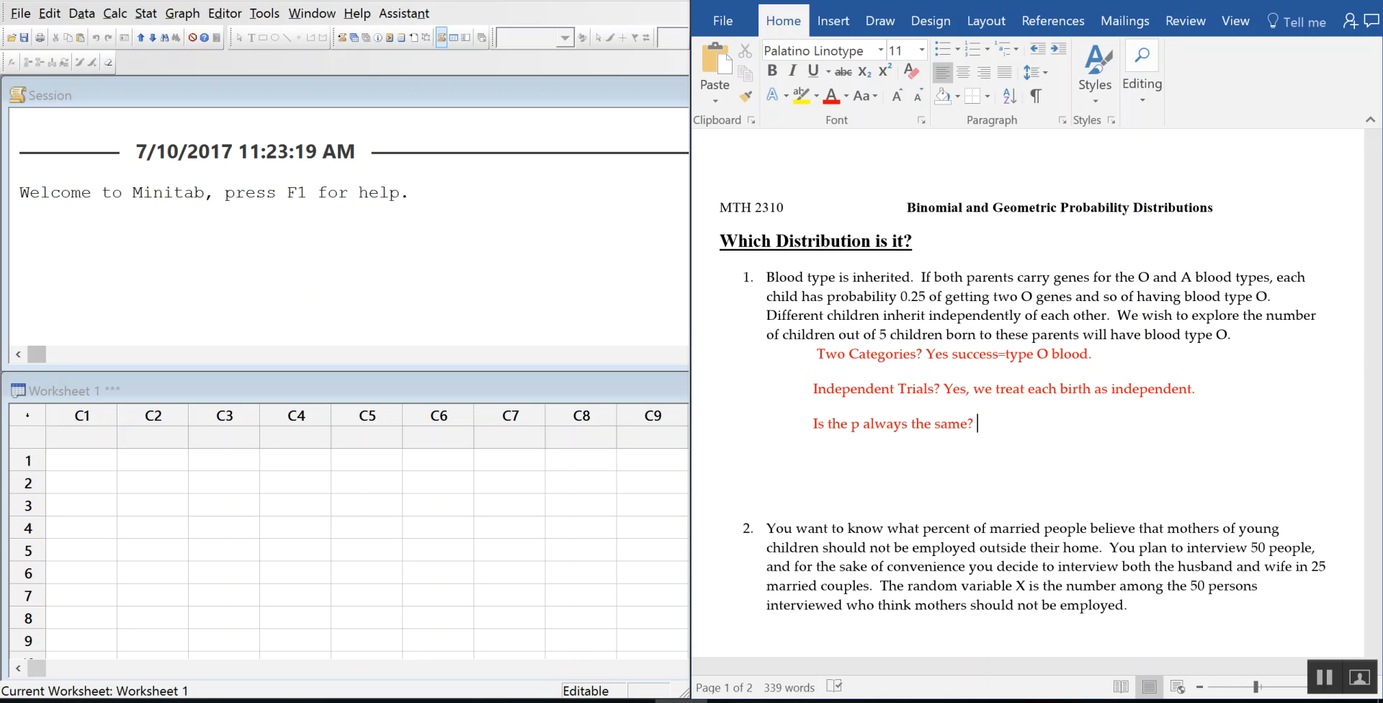
text(Ye)
text( each)
text( child ha)
text(s )
text(the same )
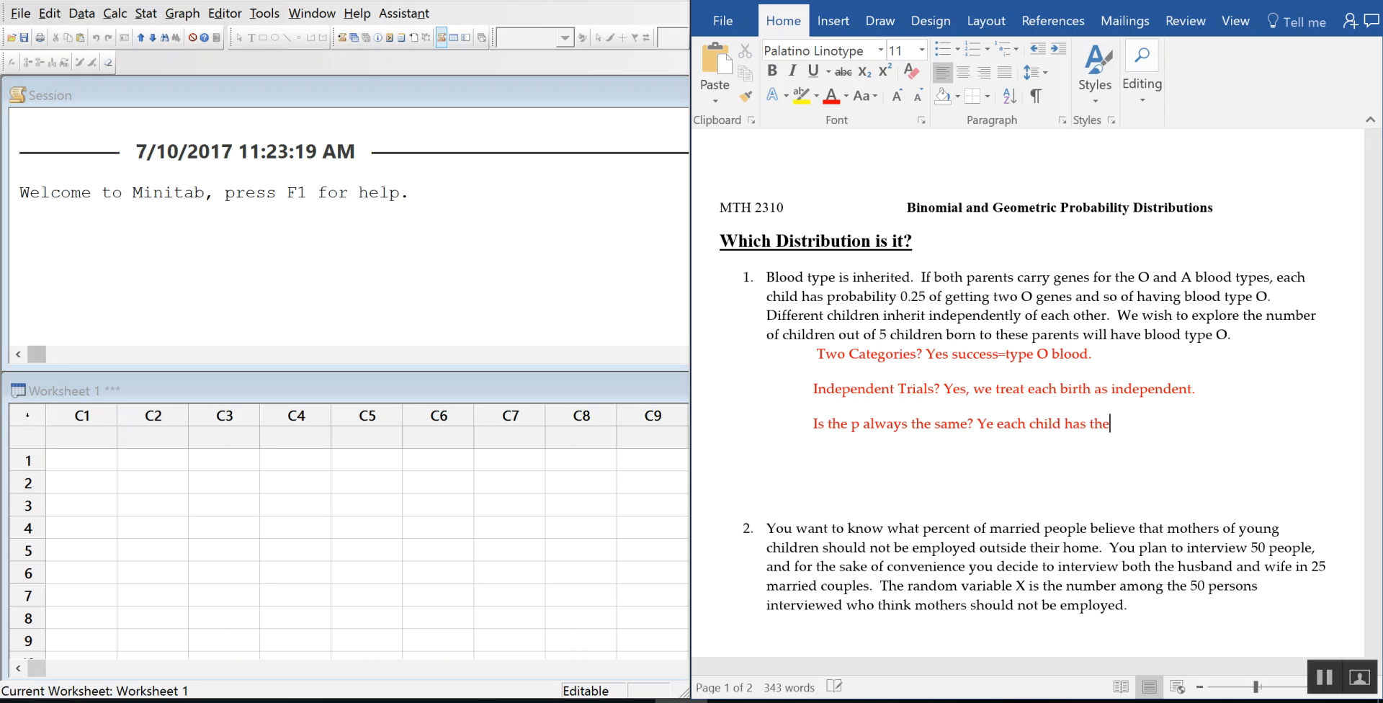
text(probability of )
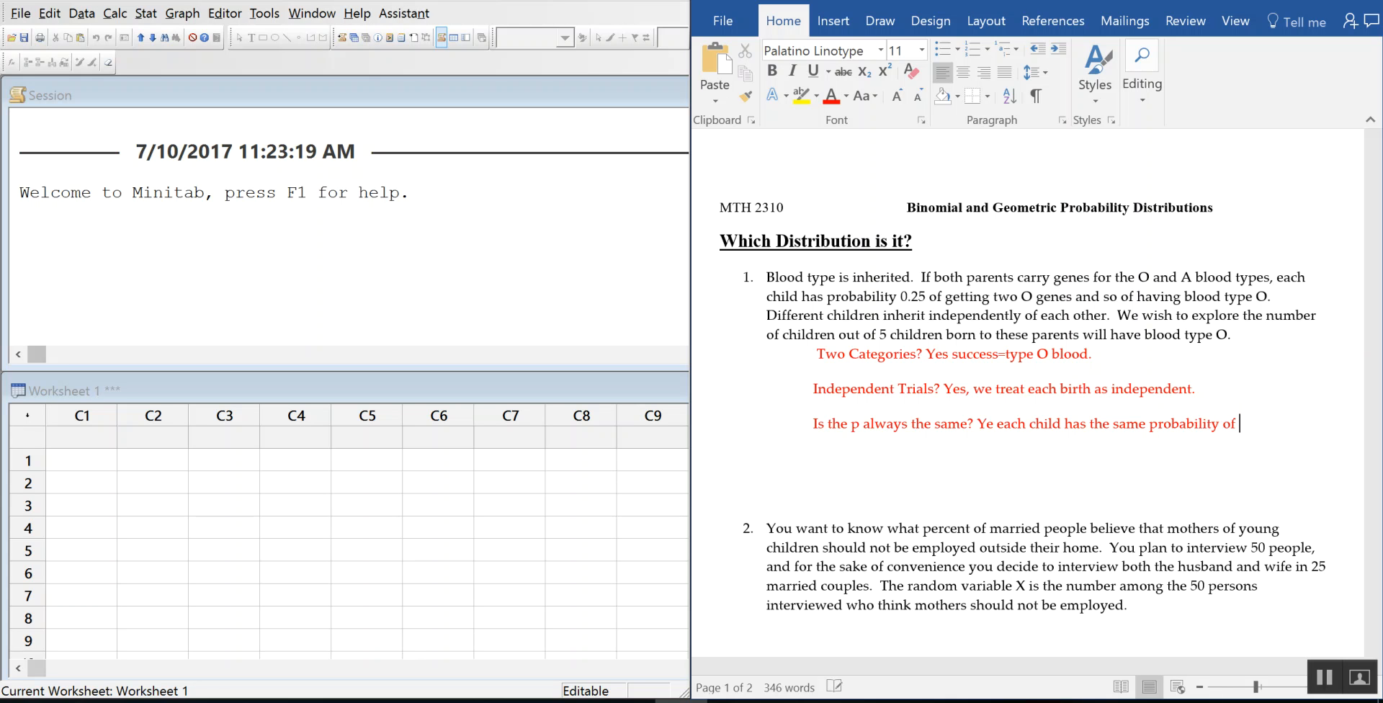
text(type O blood.)
Step: Start a new answer line with 'Is there' and colour it red
key(Return)
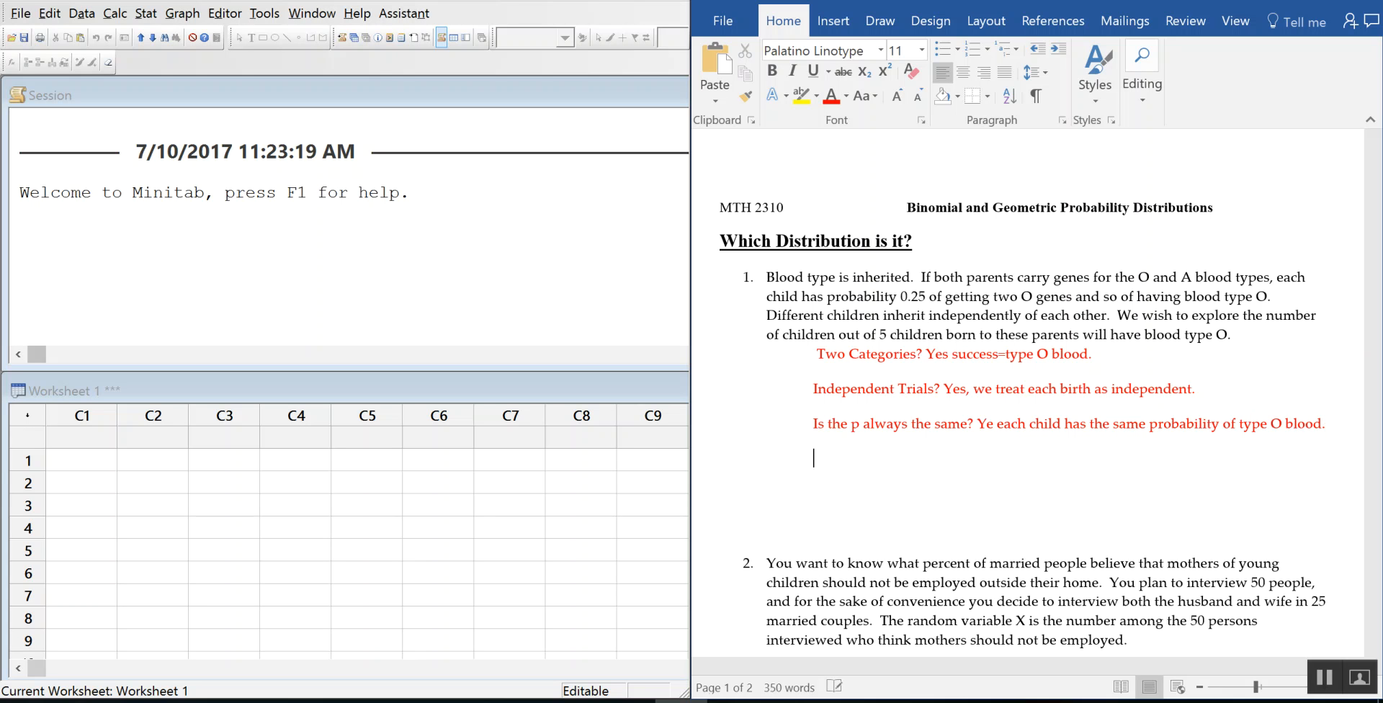
key(Delete)
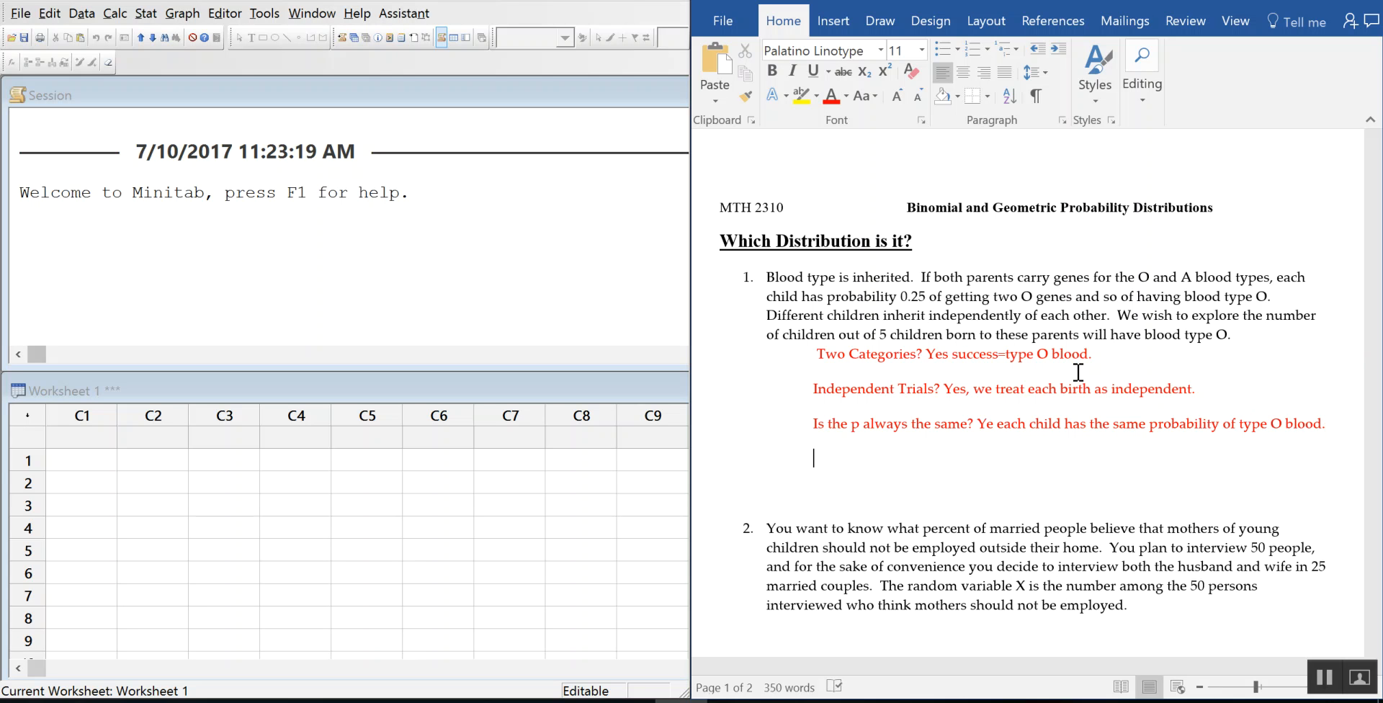
text(Is there)
key(shift+Left)
key(shift+Left)
key(shift+Left)
key(shift+Left)
key(shift+Left)
key(shift+Left)
key(shift+Left)
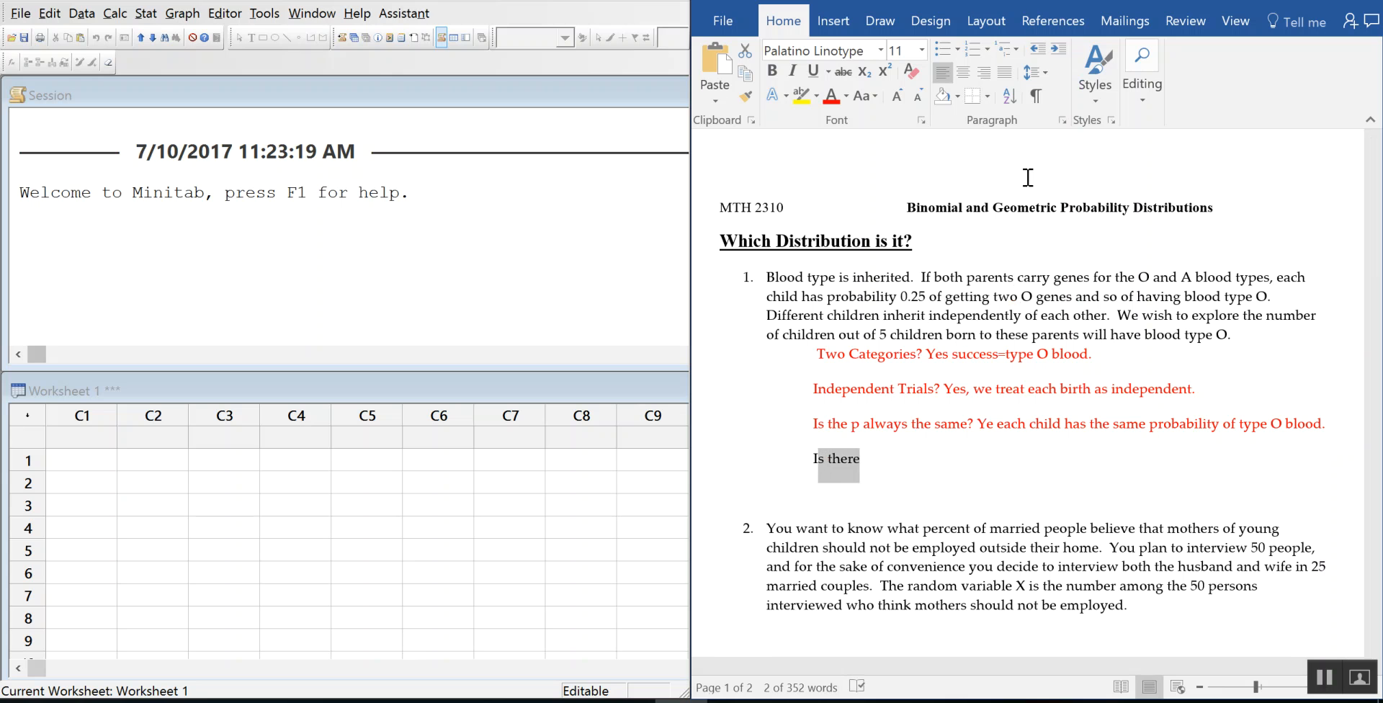
key(shift+Left)
click(830, 95)
click(929, 455)
Step: Finish 'a fixed number of trials (is there an n)? Yes there are 5 children so n=5… Binomial.'
text(a fixed number of trials()
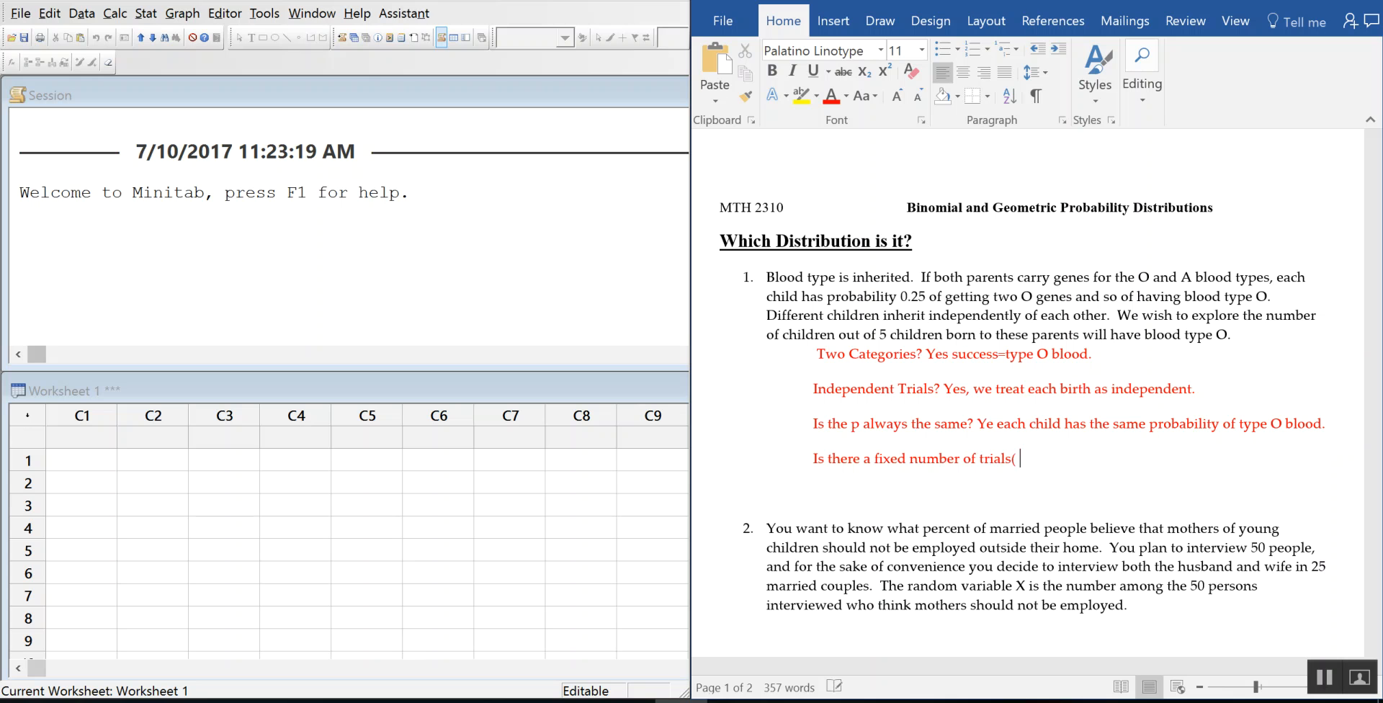
text( is there an n)?)
text(Yes)
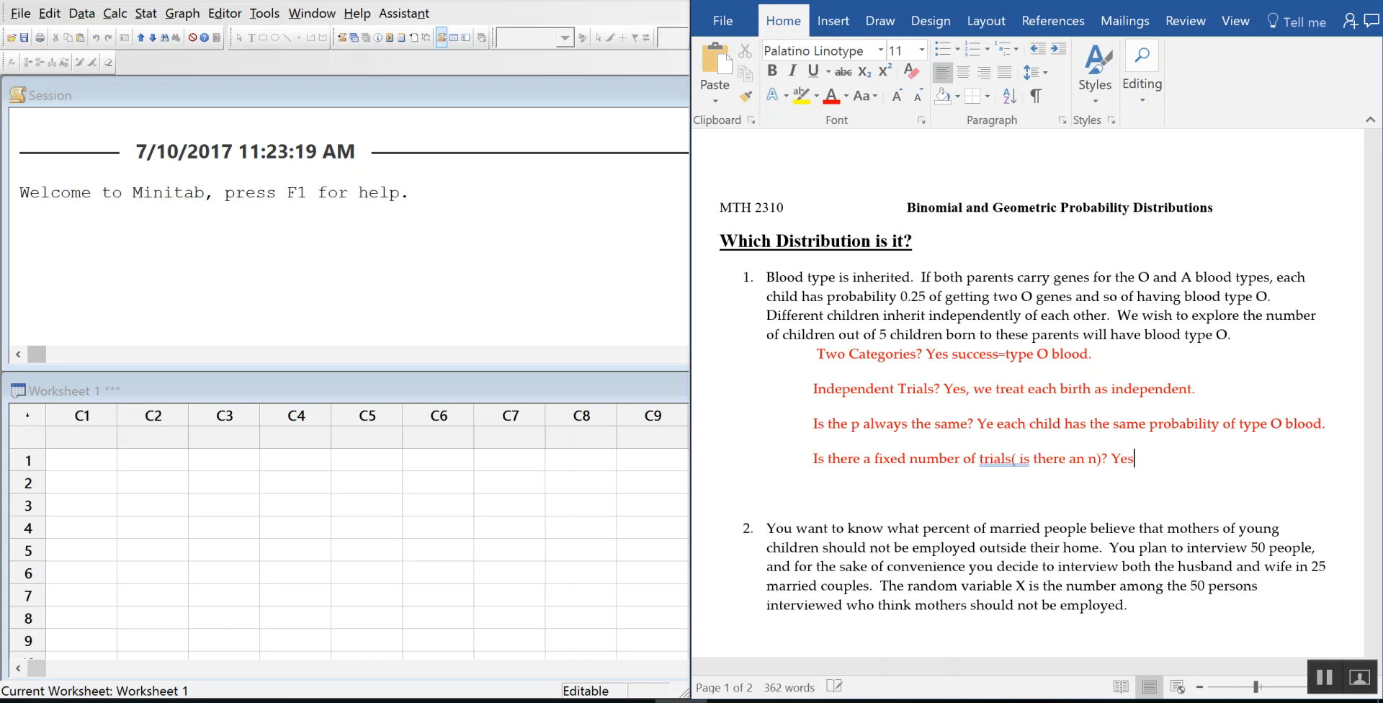
text( there are 5 chikd)
key(BackSpace)
key(BackSpace)
text(ldren )
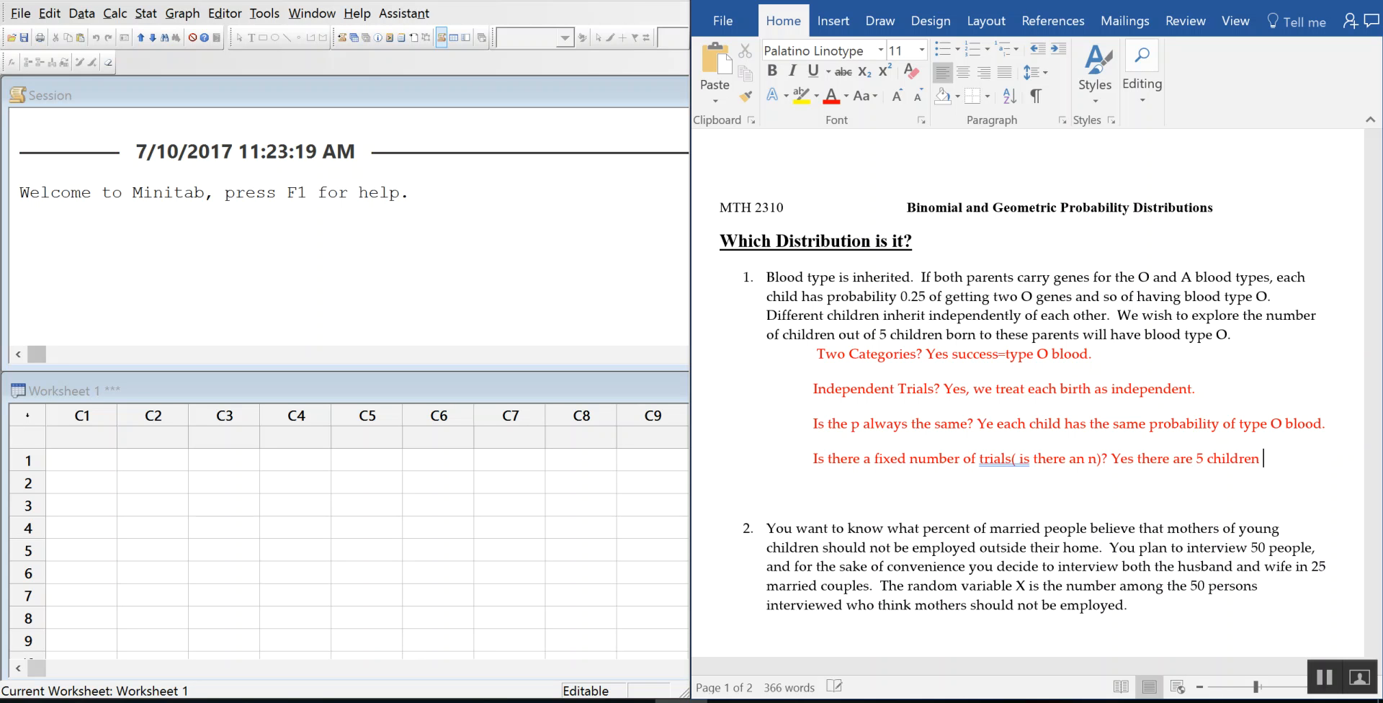
text(so n=5, this also e)
key(BackSpace)
text(tells us thi)
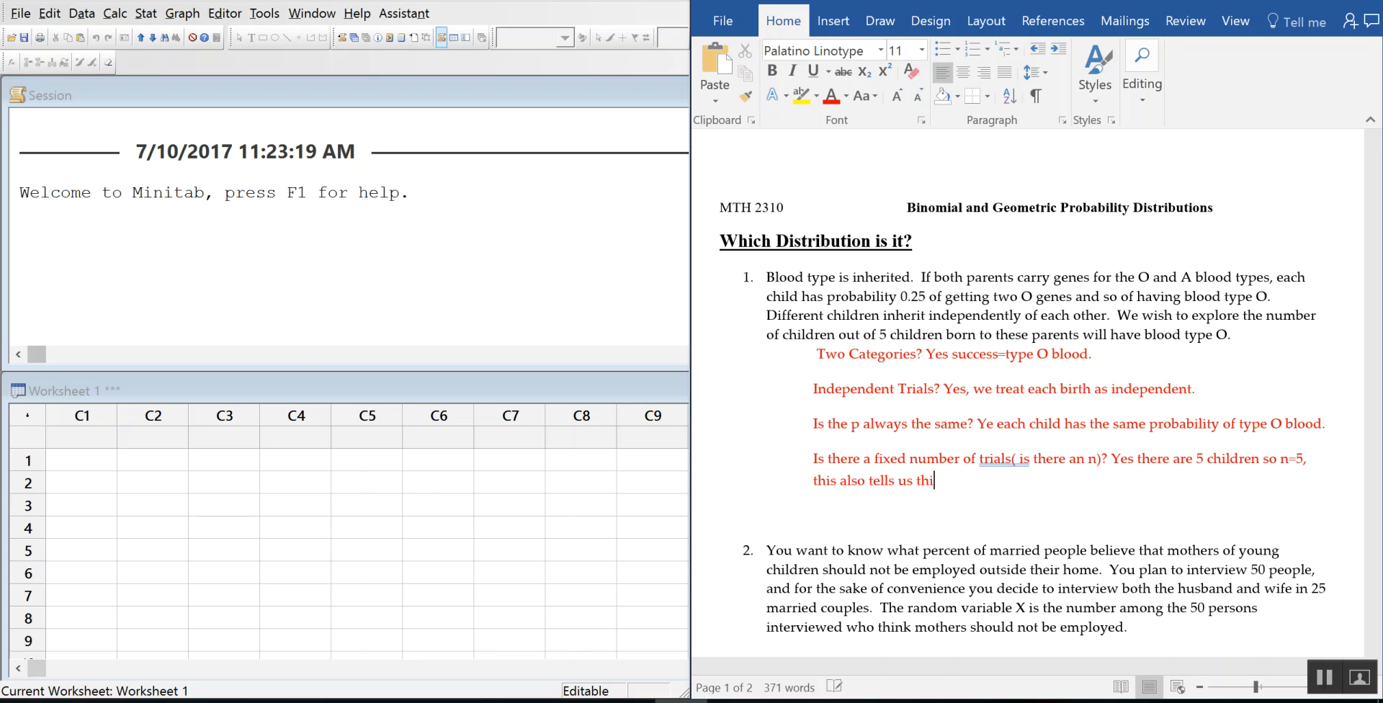
text(s is a Binomia.)
key(Return)
key(BackSpace)
key(BackSpace)
text(l)
key(Return)
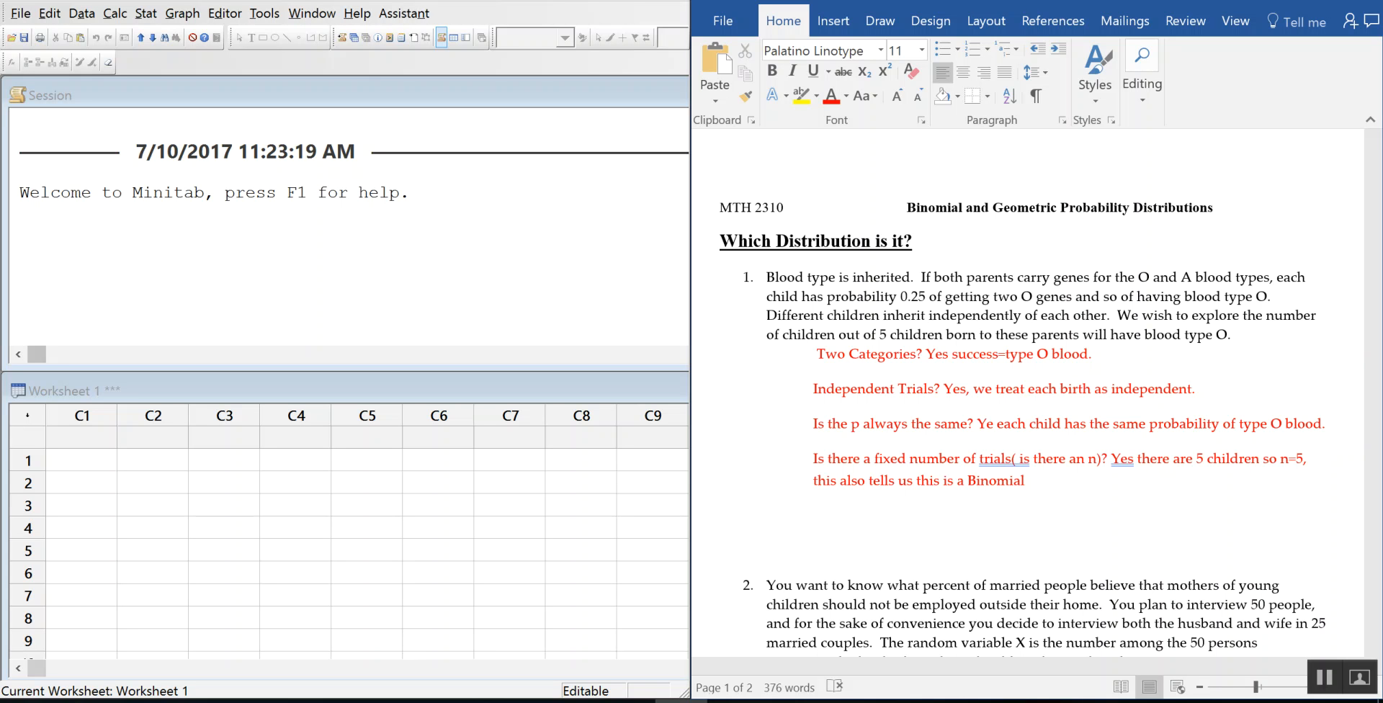
Step: Type 'Since all 4 conditions are met, the distribution is Binomial.' and correct the misspelled 'conditions'
text(Since all 4 condititions are ne)
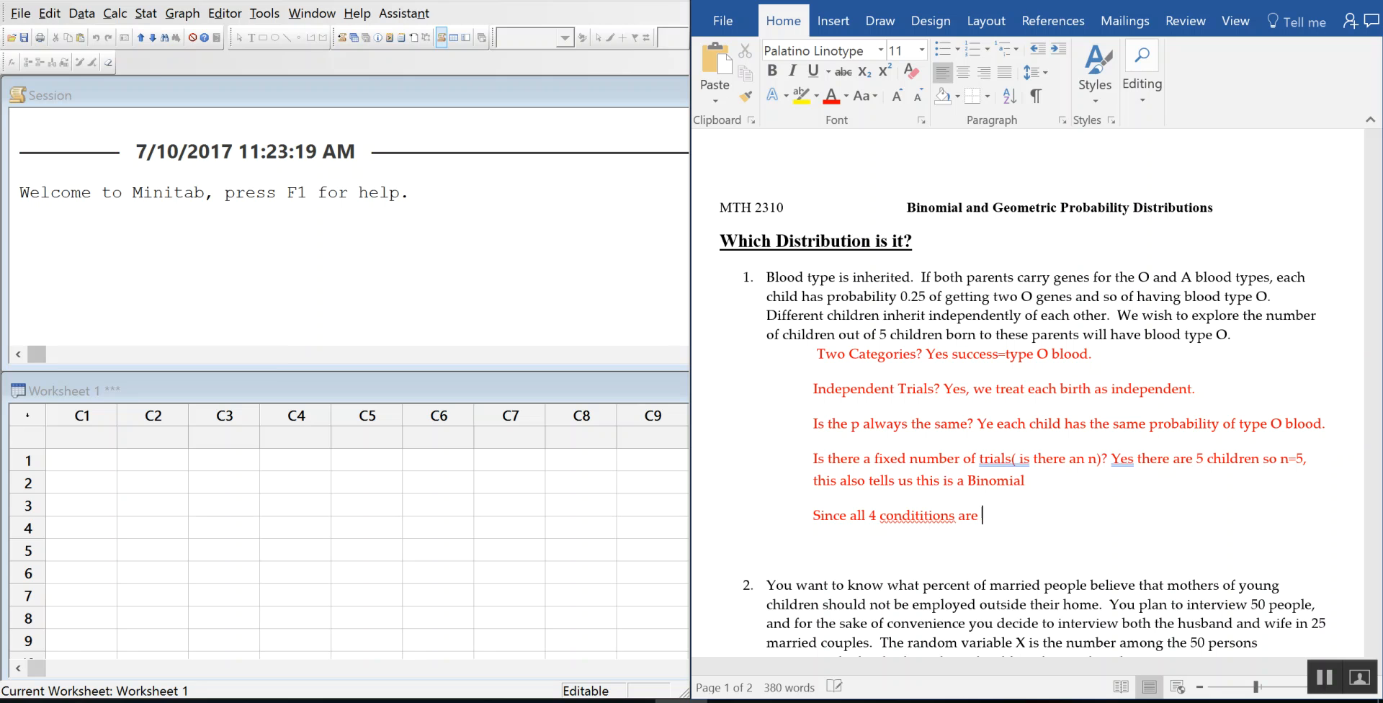
key(BackSpace)
key(BackSpace)
text(met, the distribution is Bino)
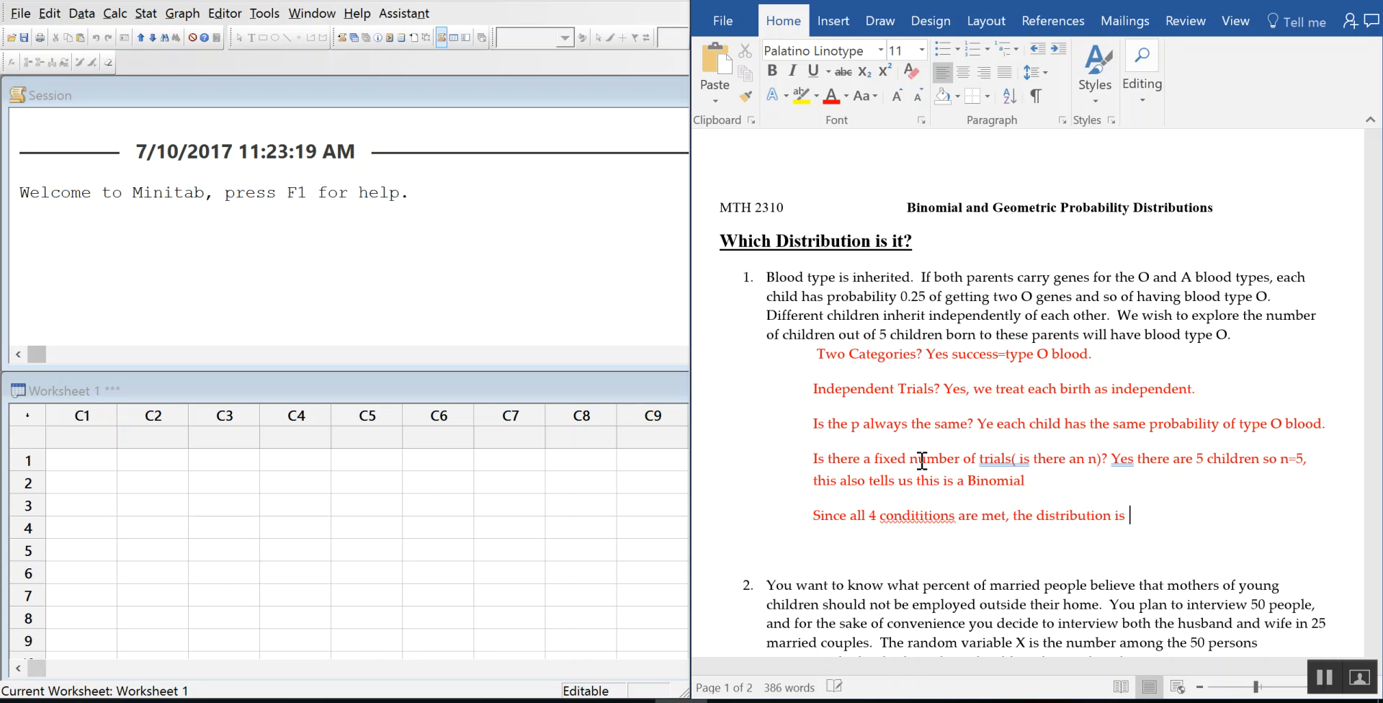
text(mial.)
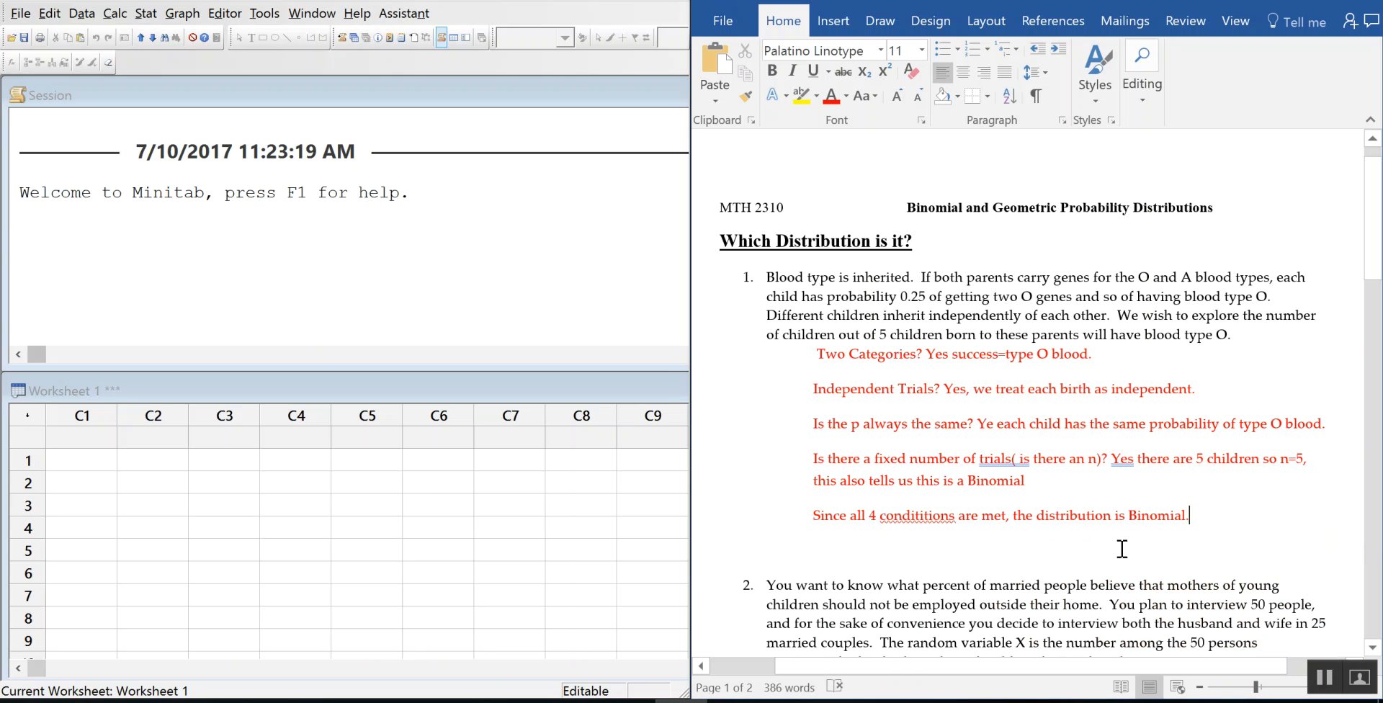
right_click(942, 515)
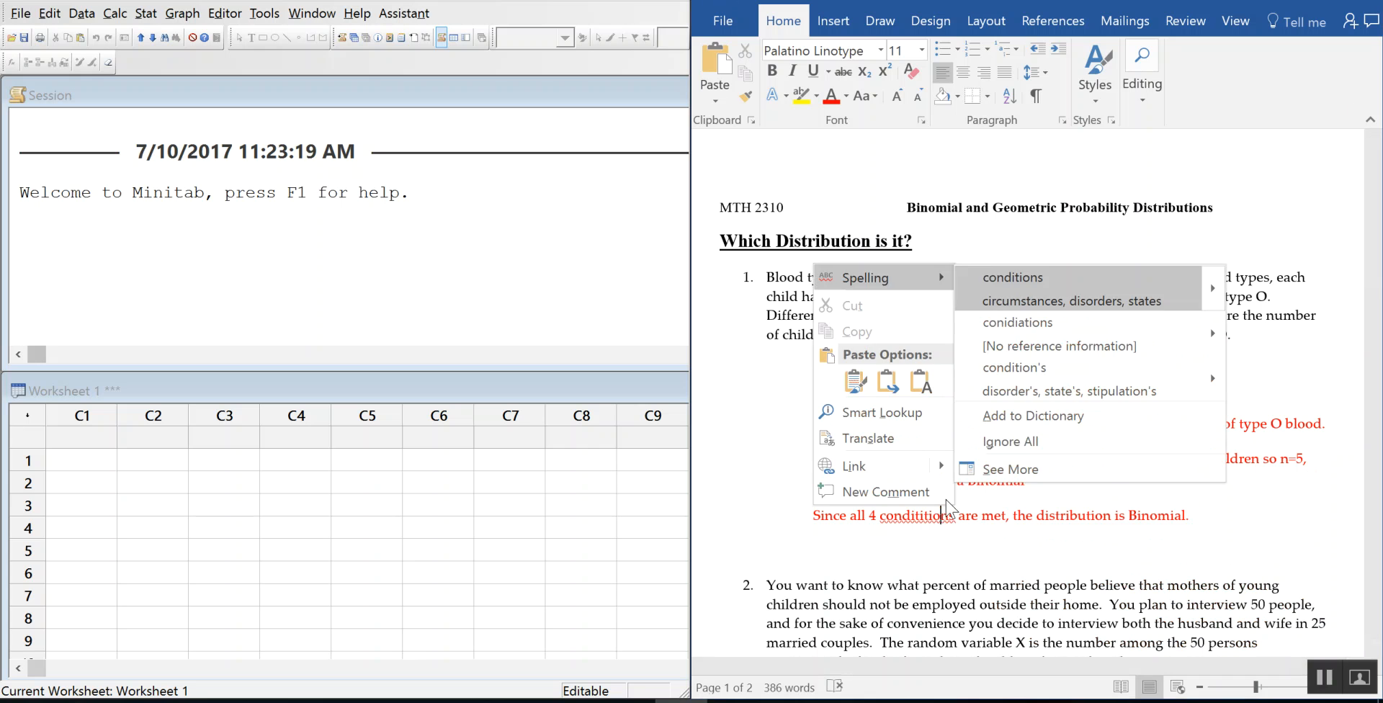
click(1019, 275)
Step: Try removing the blank line above question 2, then undo the merge that broke its numbering
click(1145, 552)
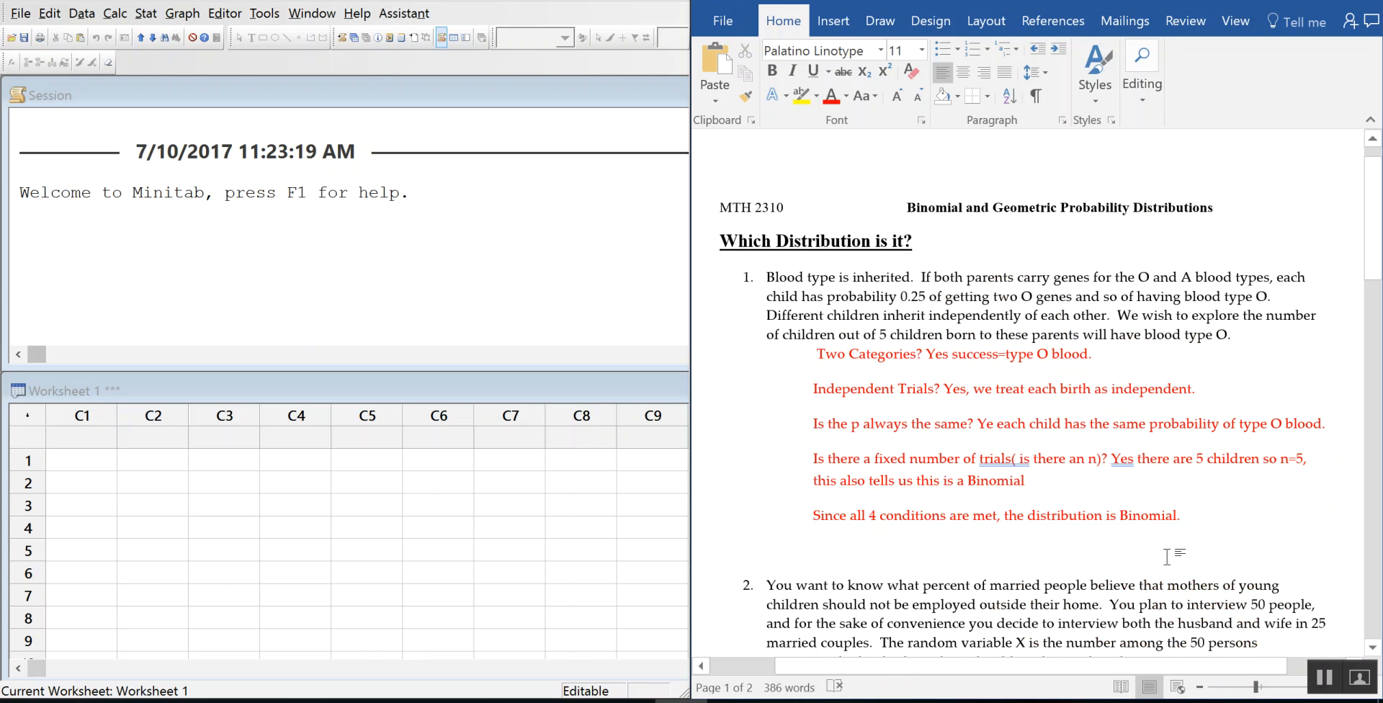
key(Delete)
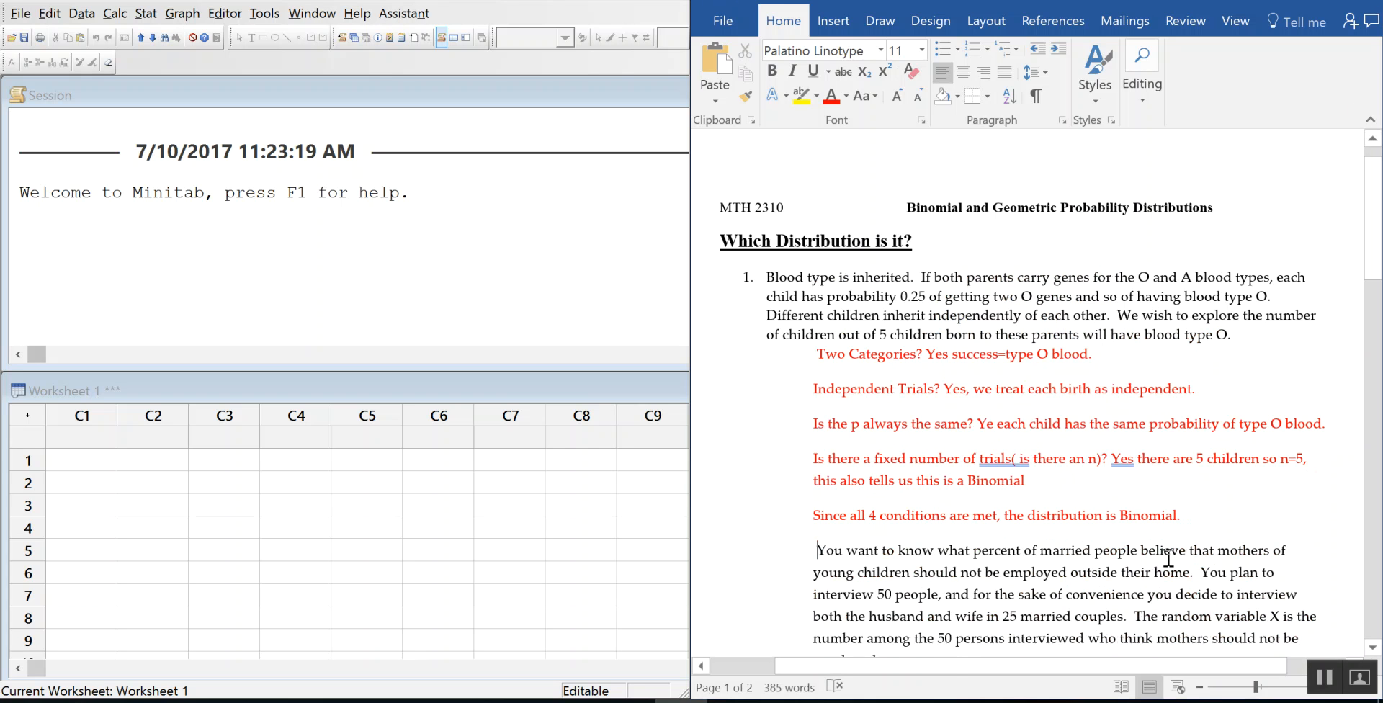
key(ctrl+z)
scroll(1089, 411, down, 3)
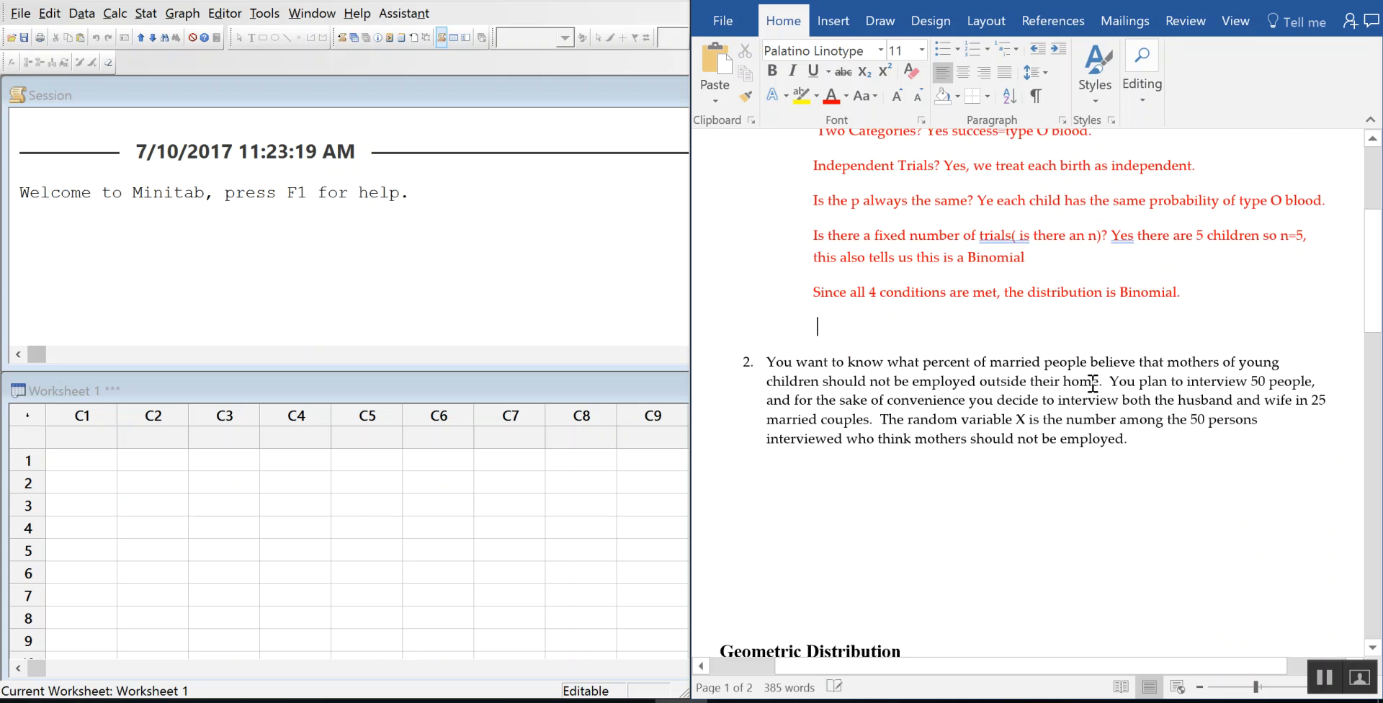
scroll(1092, 384, down, 1)
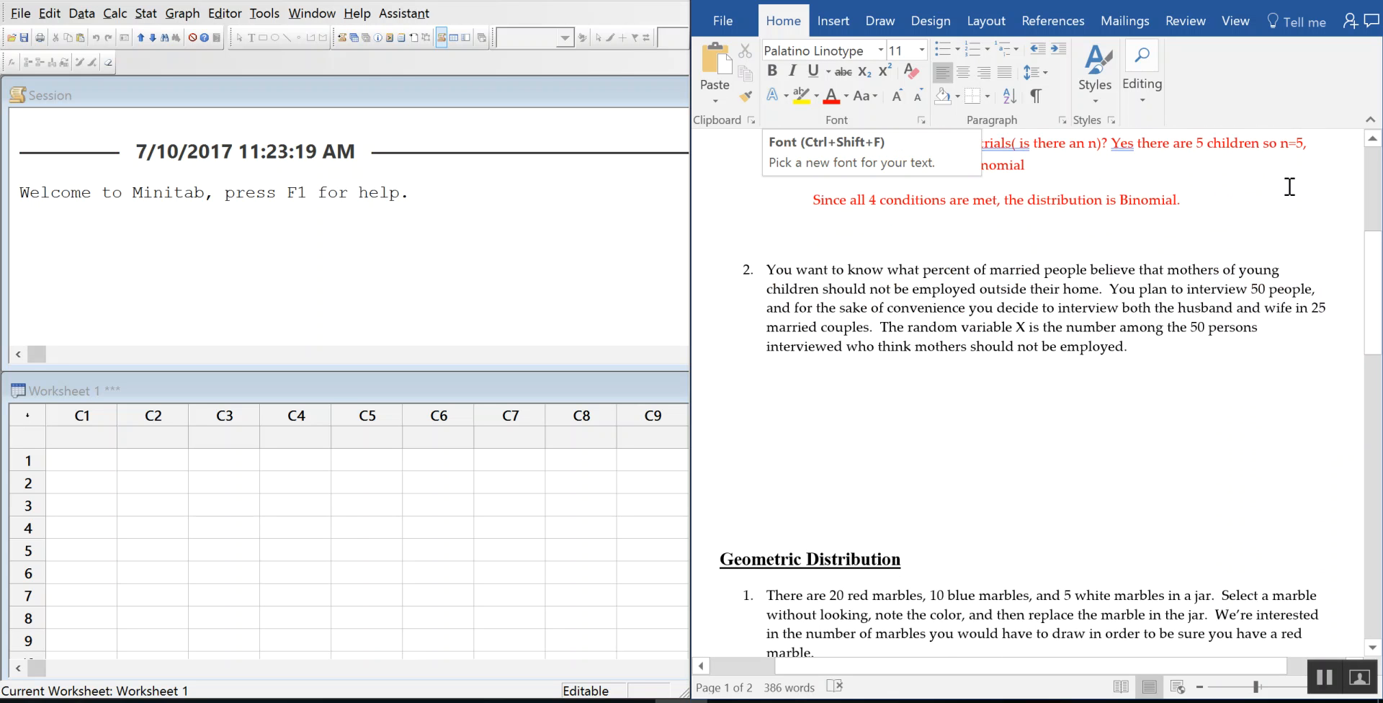
scroll(1167, 224, up, 2)
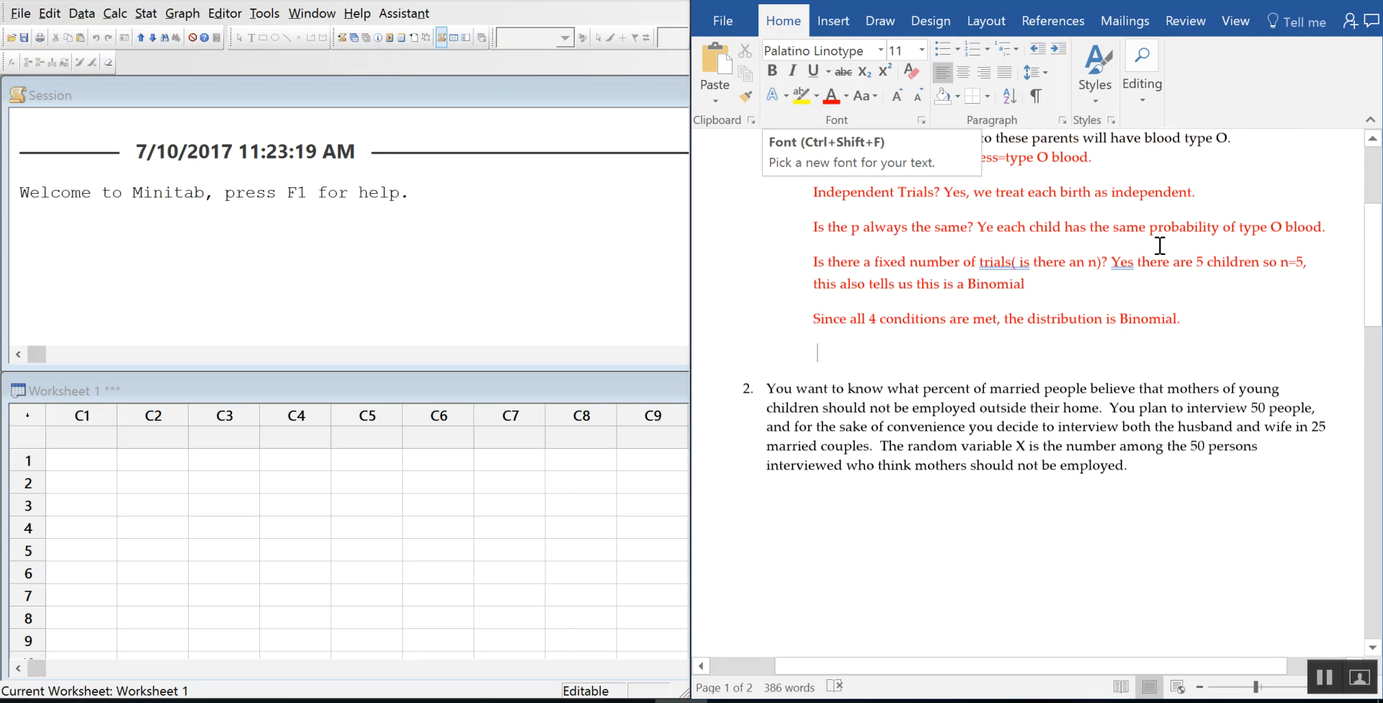
scroll(963, 237, up, 1)
Step: Paste the copied red condition answers below question 2 and correct 'Ye' to 'Yes'
drag(817, 218, 1146, 352)
key(ctrl+c)
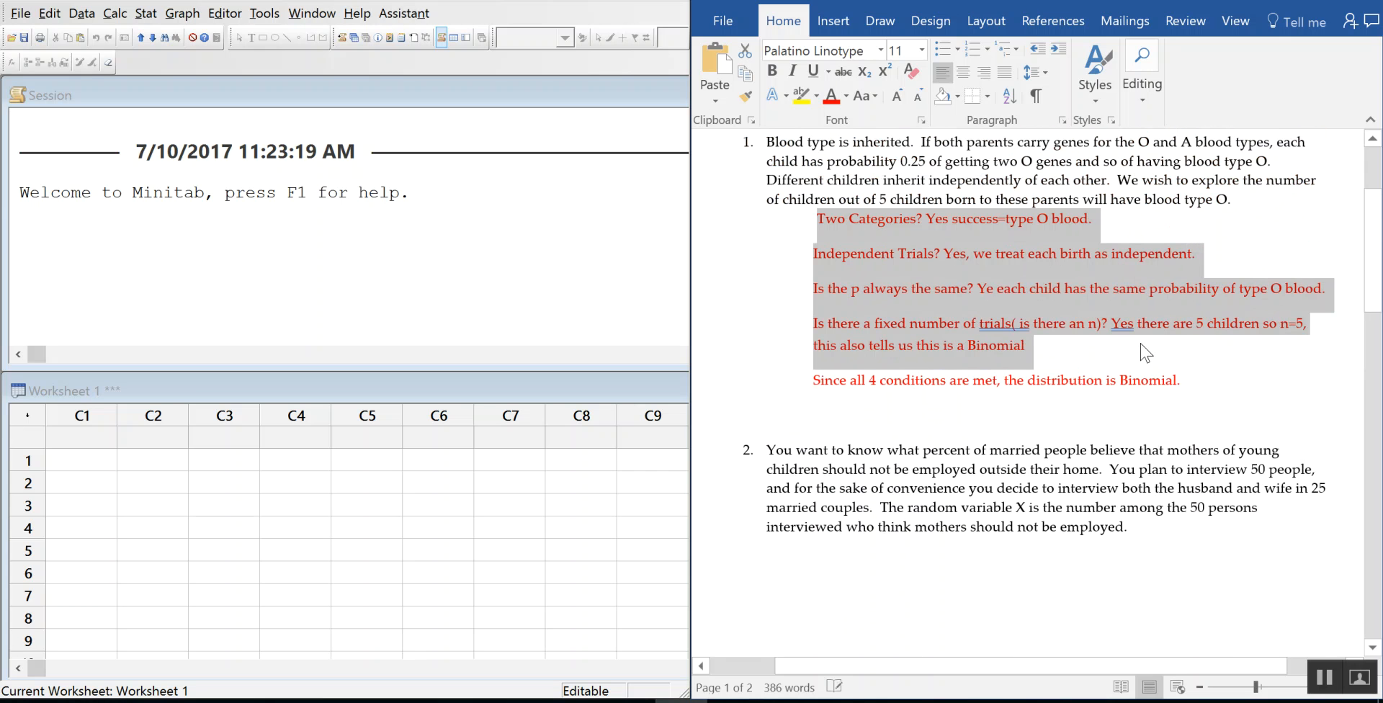
click(951, 569)
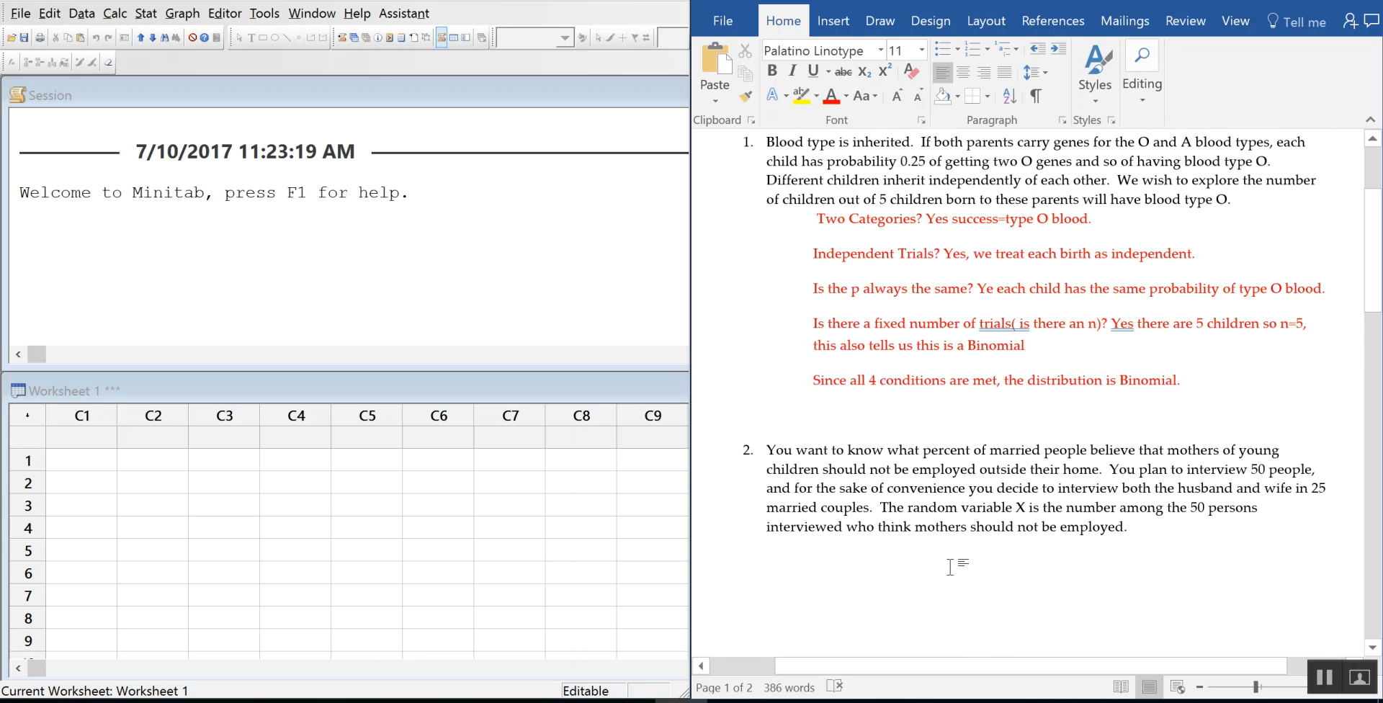
key(ctrl+v)
drag(816, 530, 1051, 572)
click(1197, 474)
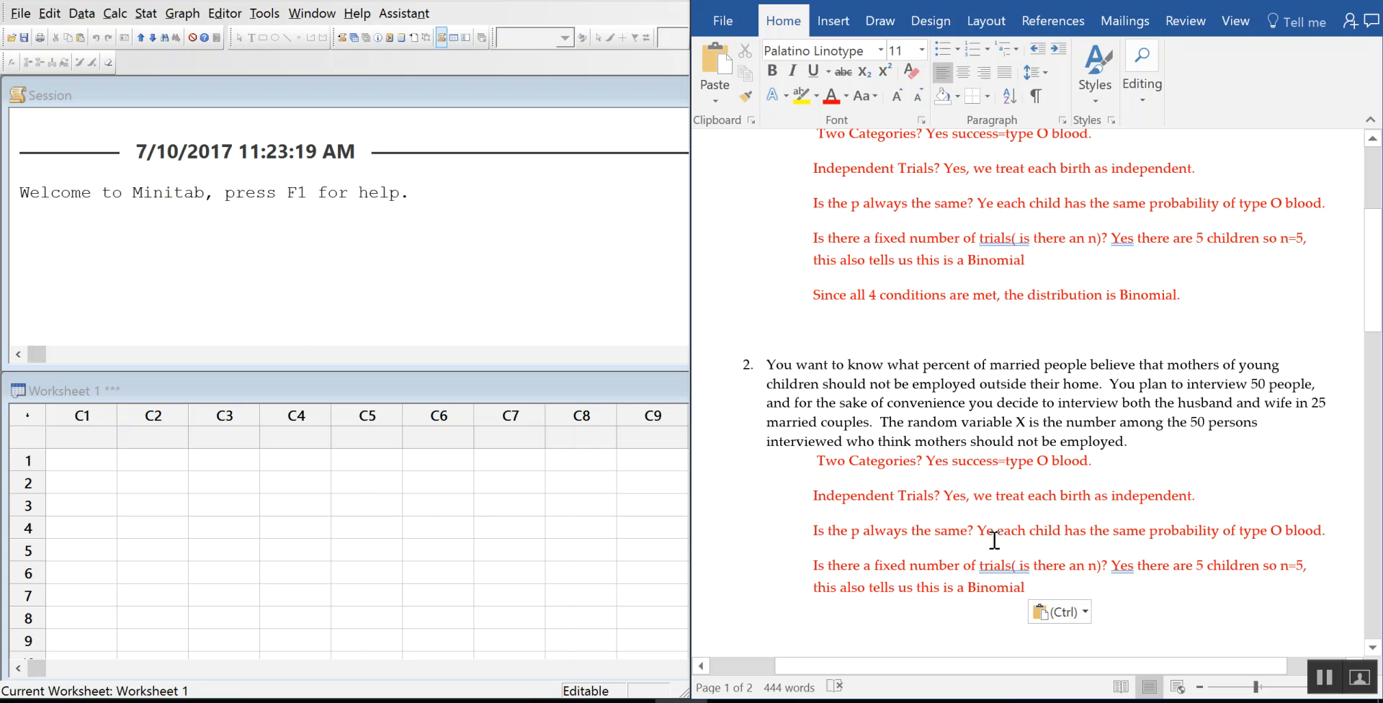
click(997, 204)
text(s)
scroll(1087, 338, down, 2)
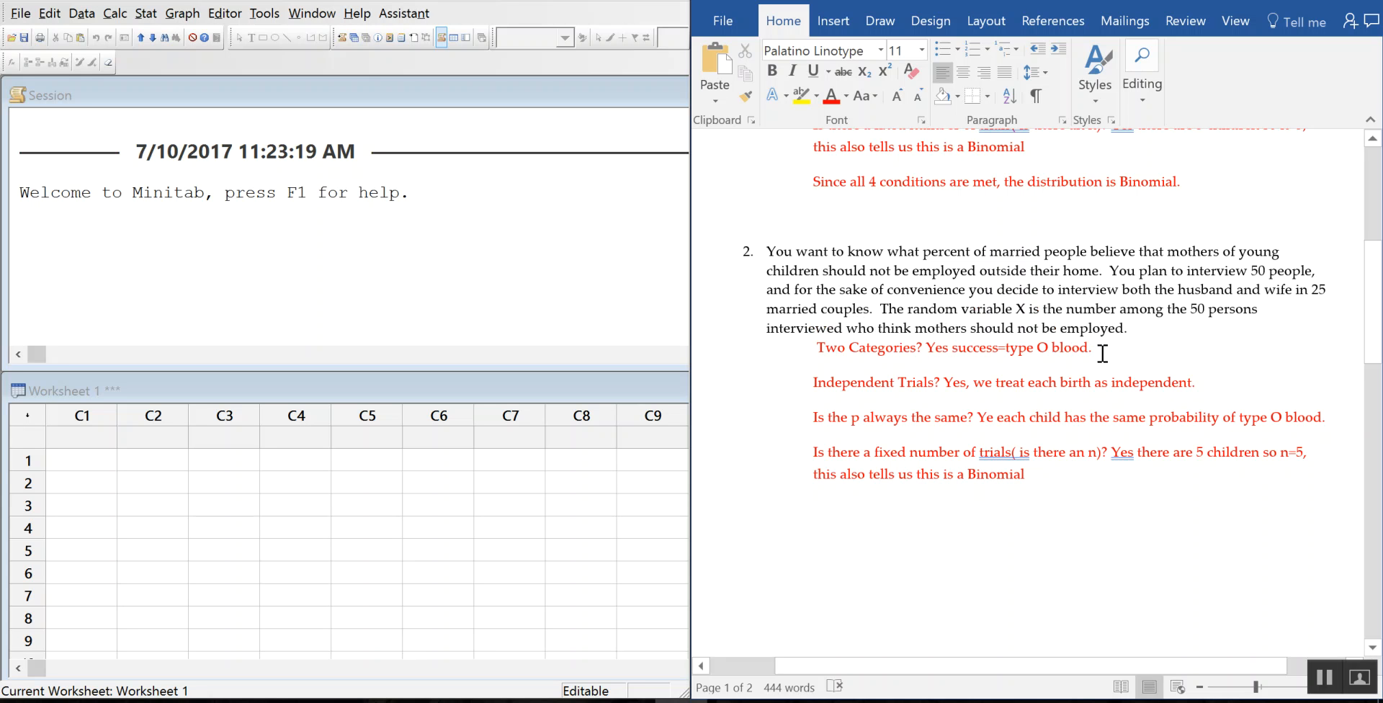
Step: Replace the two-categories answer with 'Yes, we have two distinct options as yes or a no' to the interviewer's question
drag(1095, 347, 927, 348)
key(BackSpace)
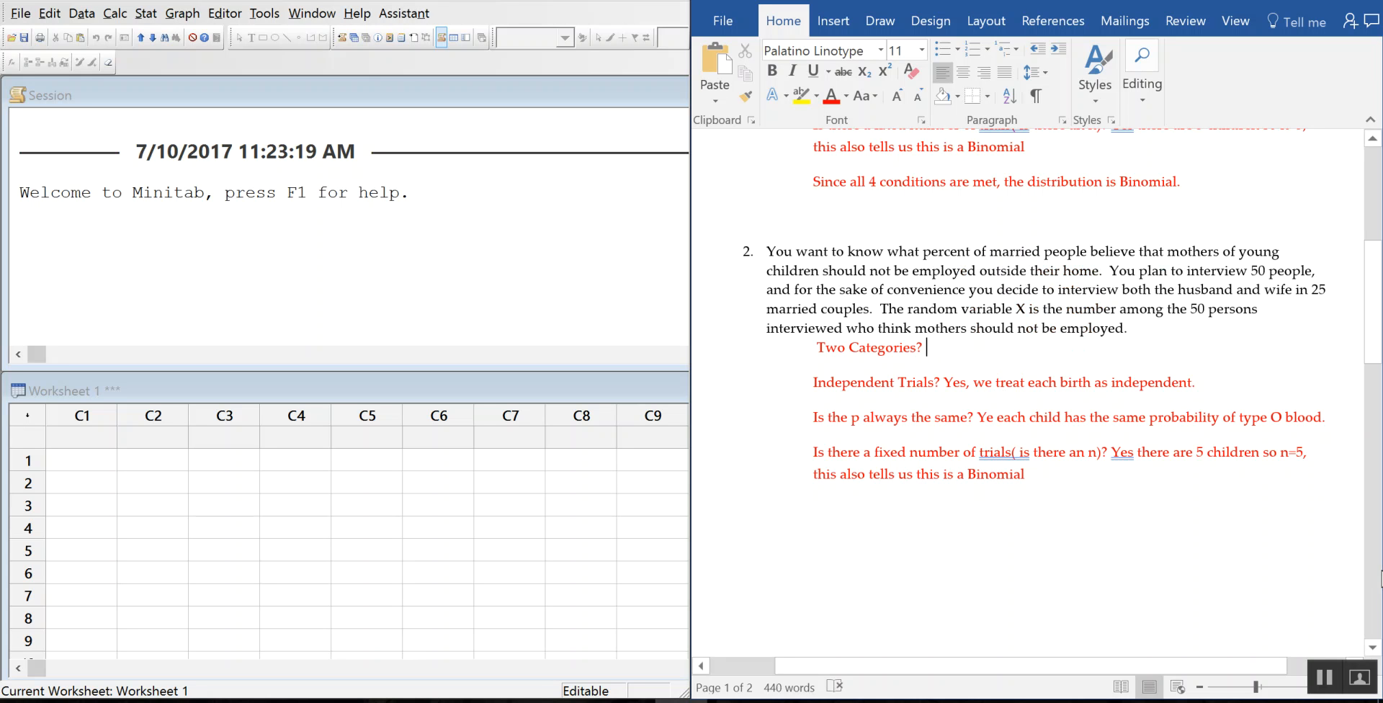
text(Yes, we have two distic)
key(BackSpace)
text(nct)
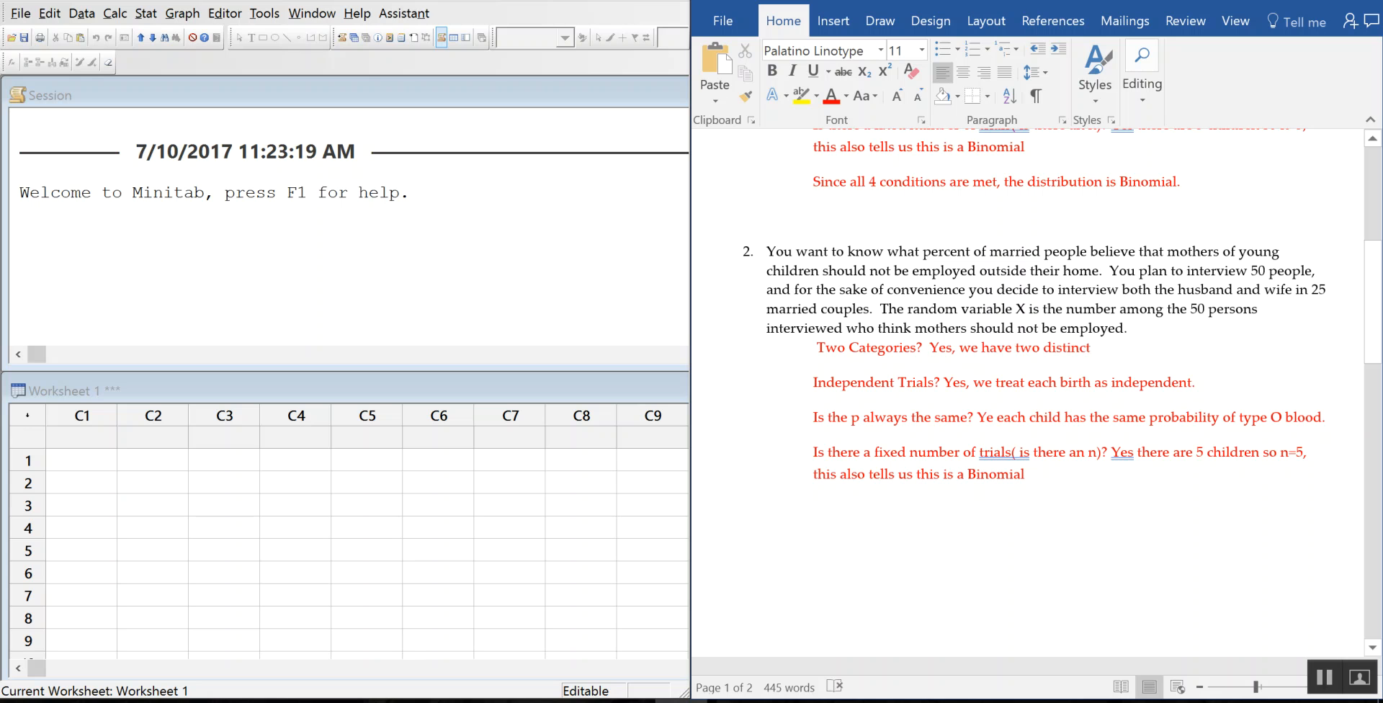
text( options as yes or a no theo)
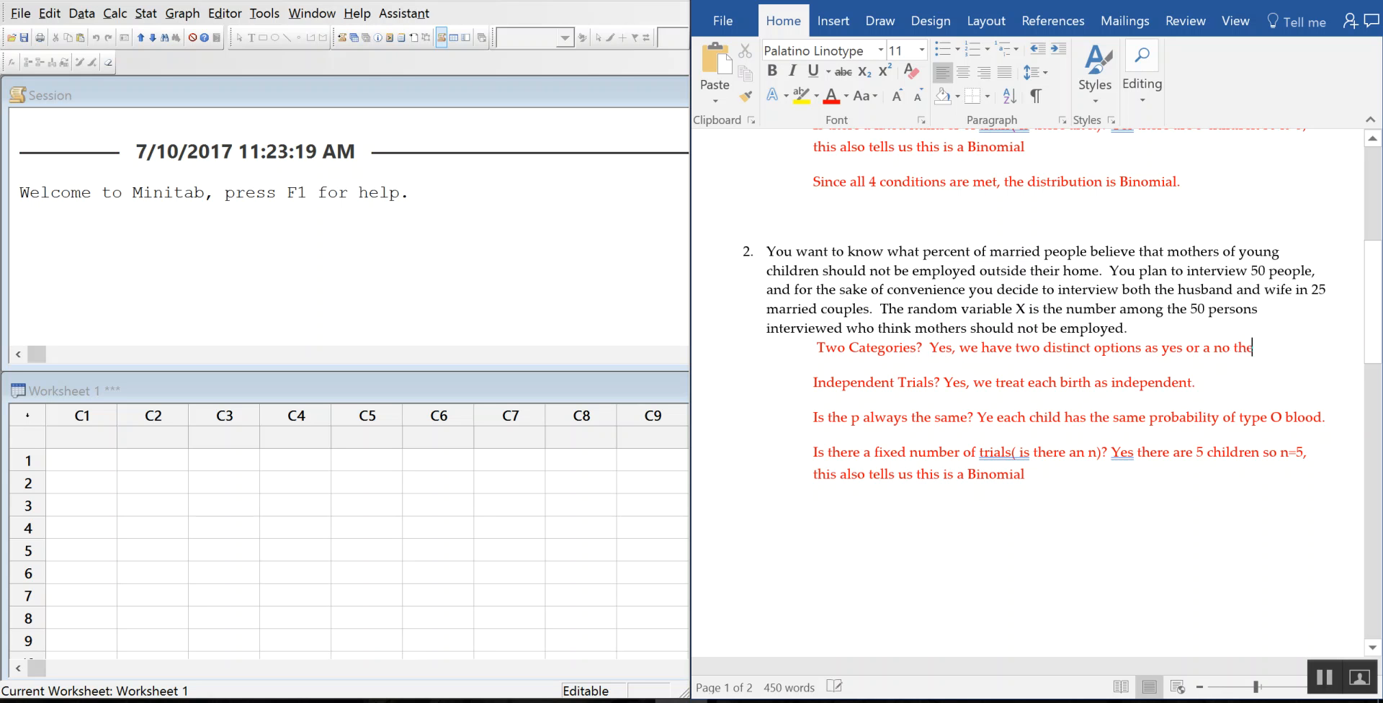
key(BackSpace)
key(BackSpace)
text(interviewers)
key(BackSpace)
key(BackSpace)
key(BackSpace)
text(ers que)
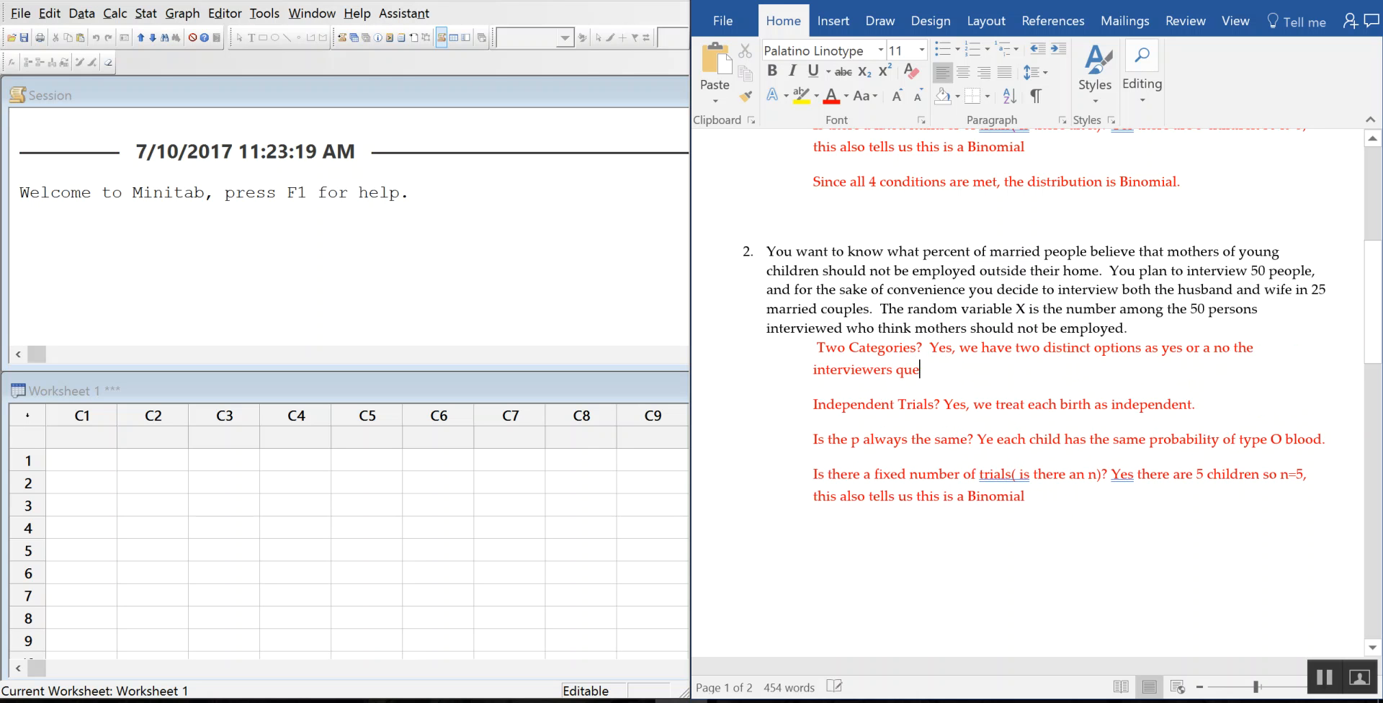
text(stion.)
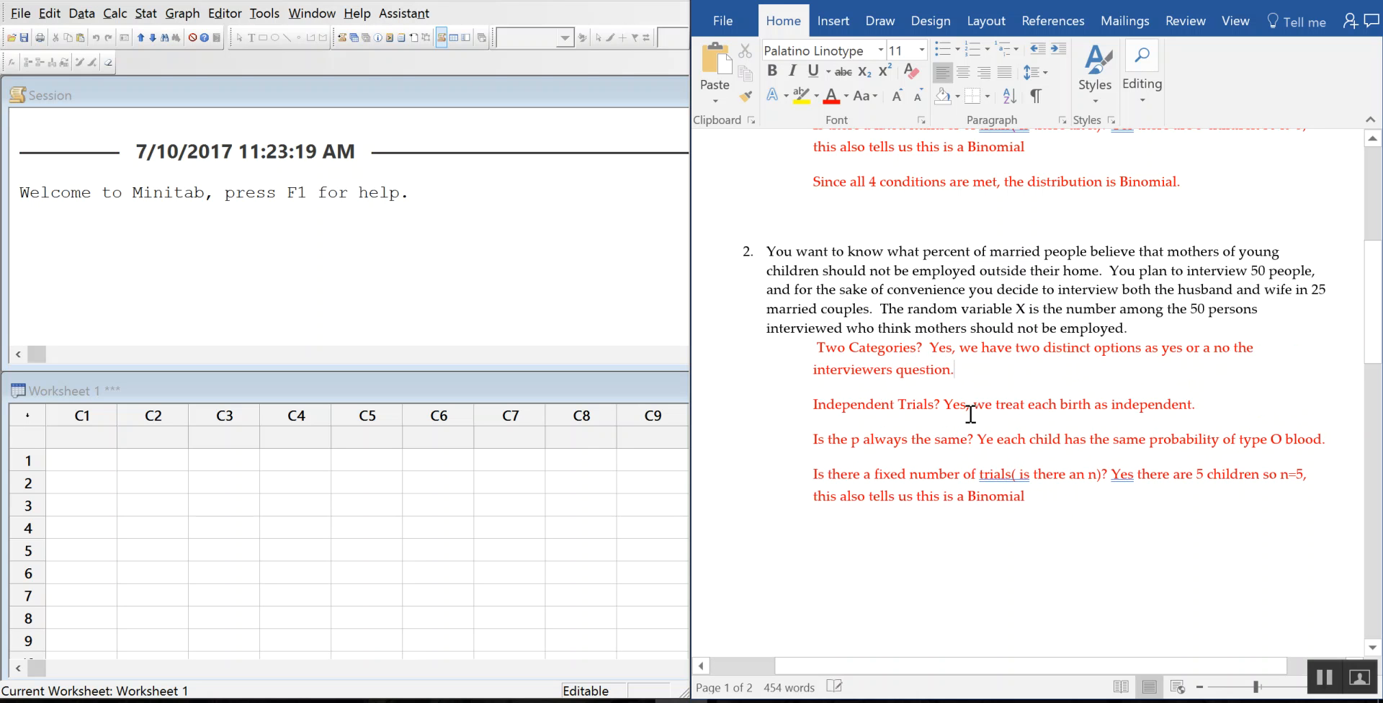
Step: Delete the leftover copied answers and answer independence with 'No, husbands and wives are not independent.'
drag(950, 406, 1077, 517)
key(BackSpace)
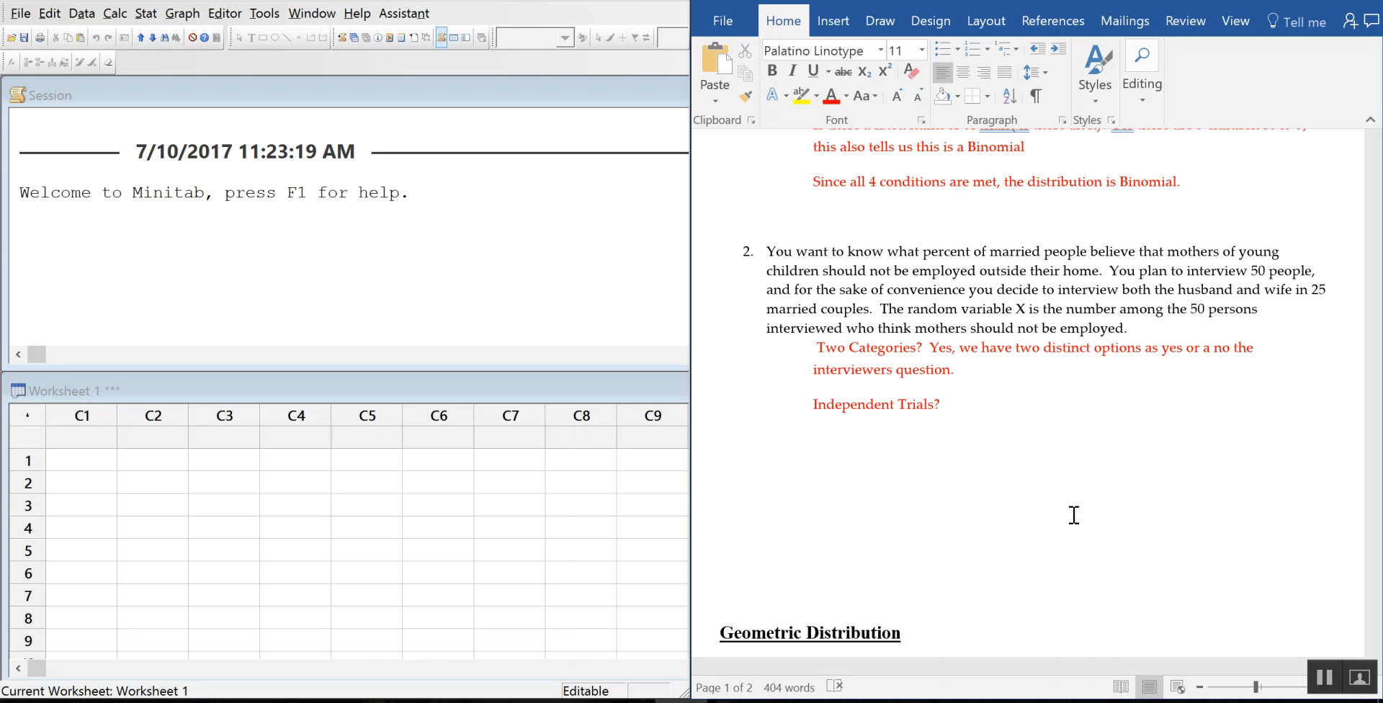
text(Not)
key(BackSpace)
text(,)
text(husbands and wives re n)
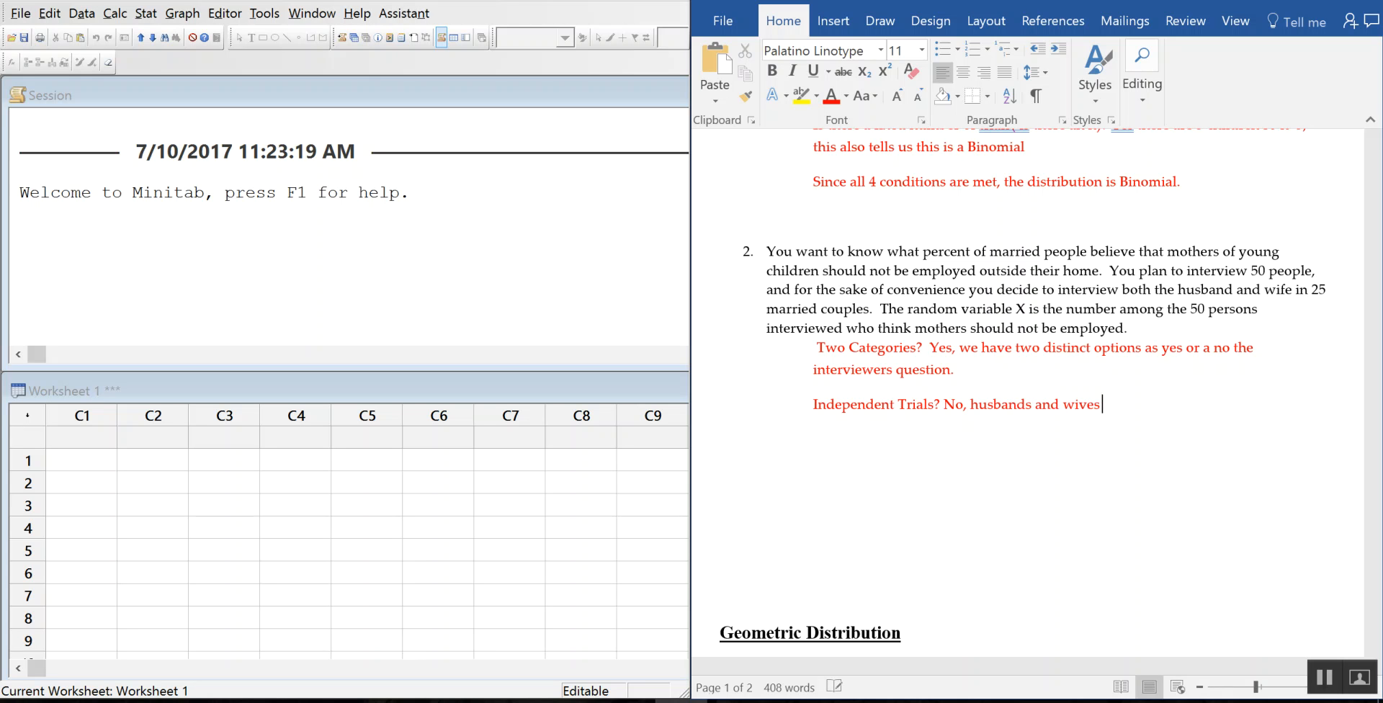
key(BackSpace)
key(BackSpace)
key(BackSpace)
key(BackSpace)
text(are not indedp)
key(BackSpace)
key(BackSpace)
key(BackSpace)
key(BackSpace)
key(BackSpace)
text(dependent.)
Step: Insert blank lines above the Geometric Distribution heading so it moves to the next page
scroll(1072, 515, down, 3)
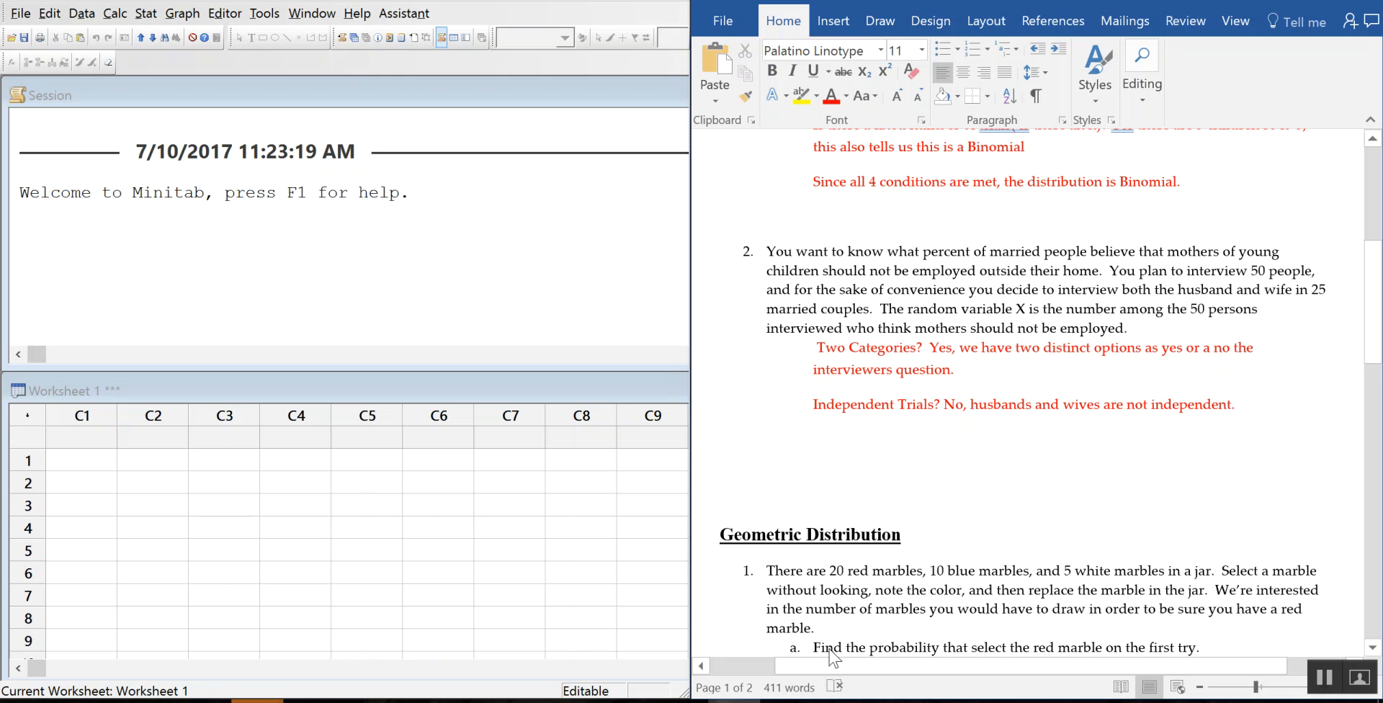
scroll(1187, 445, down, 5)
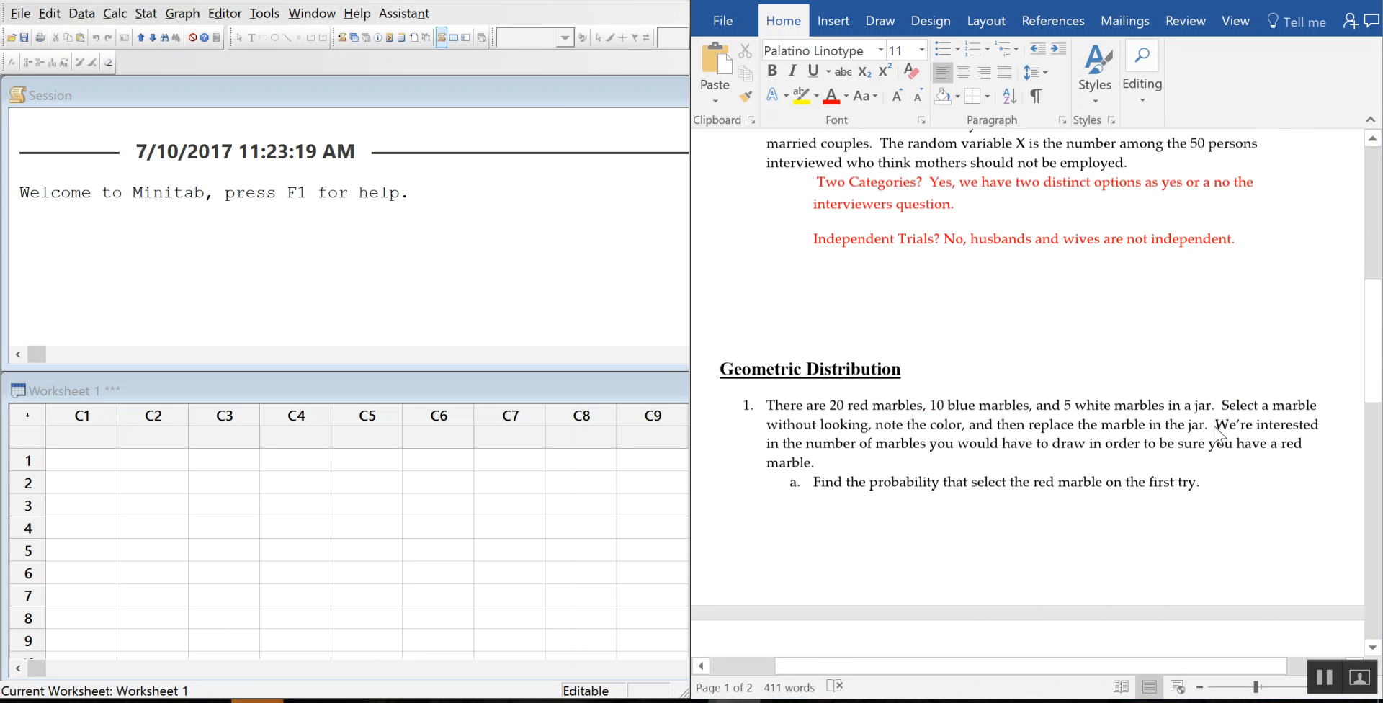
scroll(879, 222, up, 1)
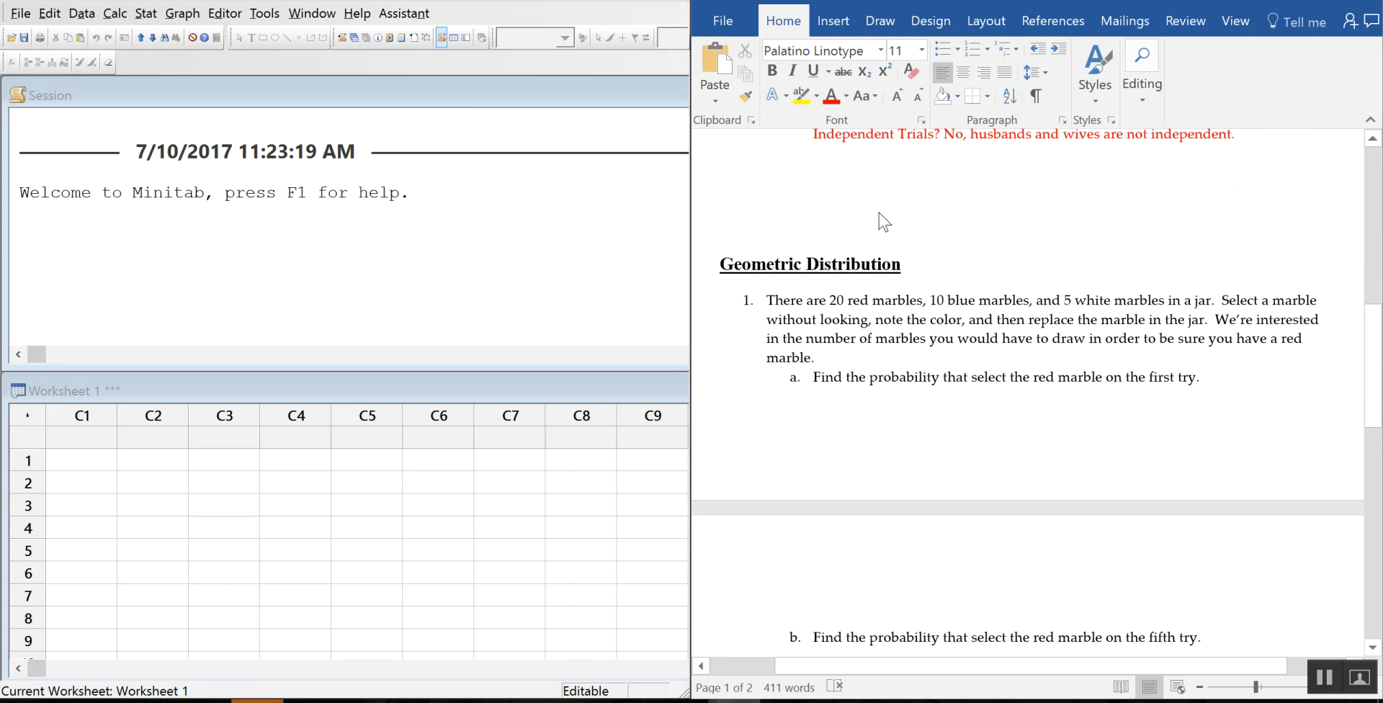
click(879, 214)
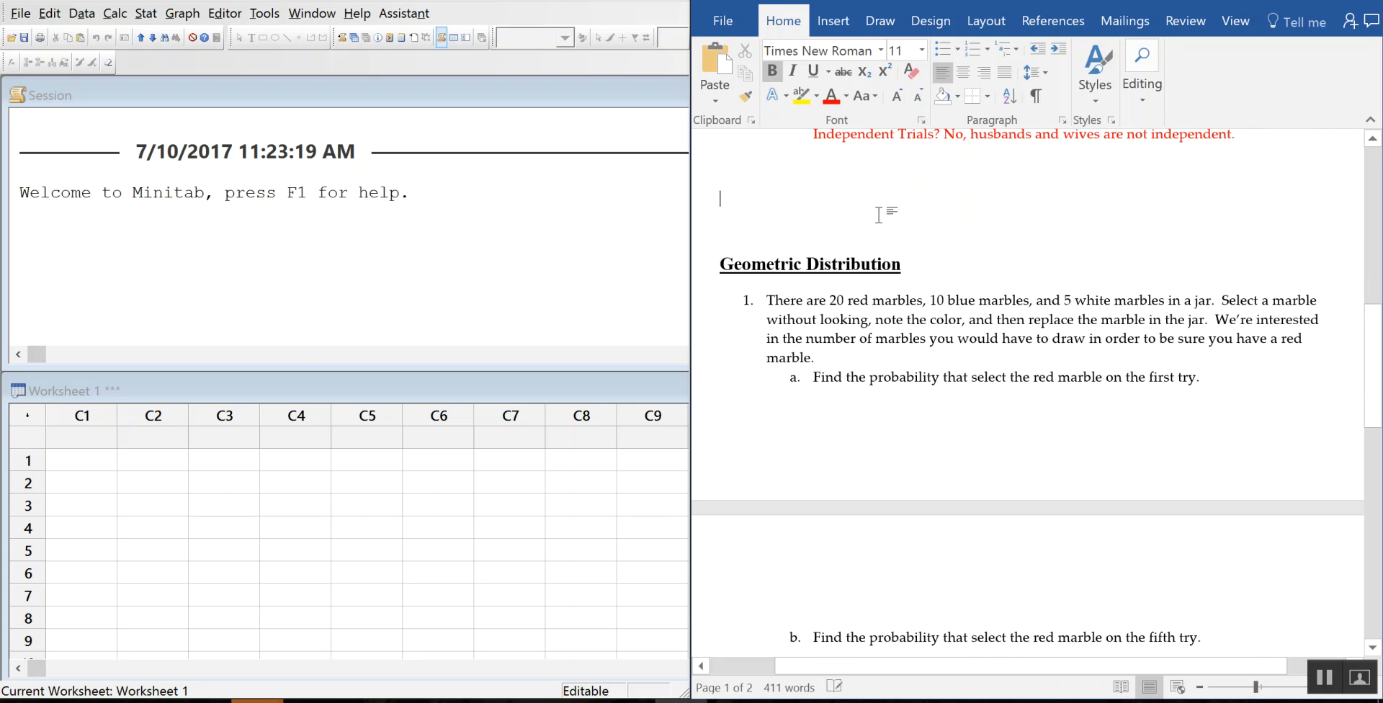
key(Return)
key(Return)
key(Return)
key(Return)
key(Return)
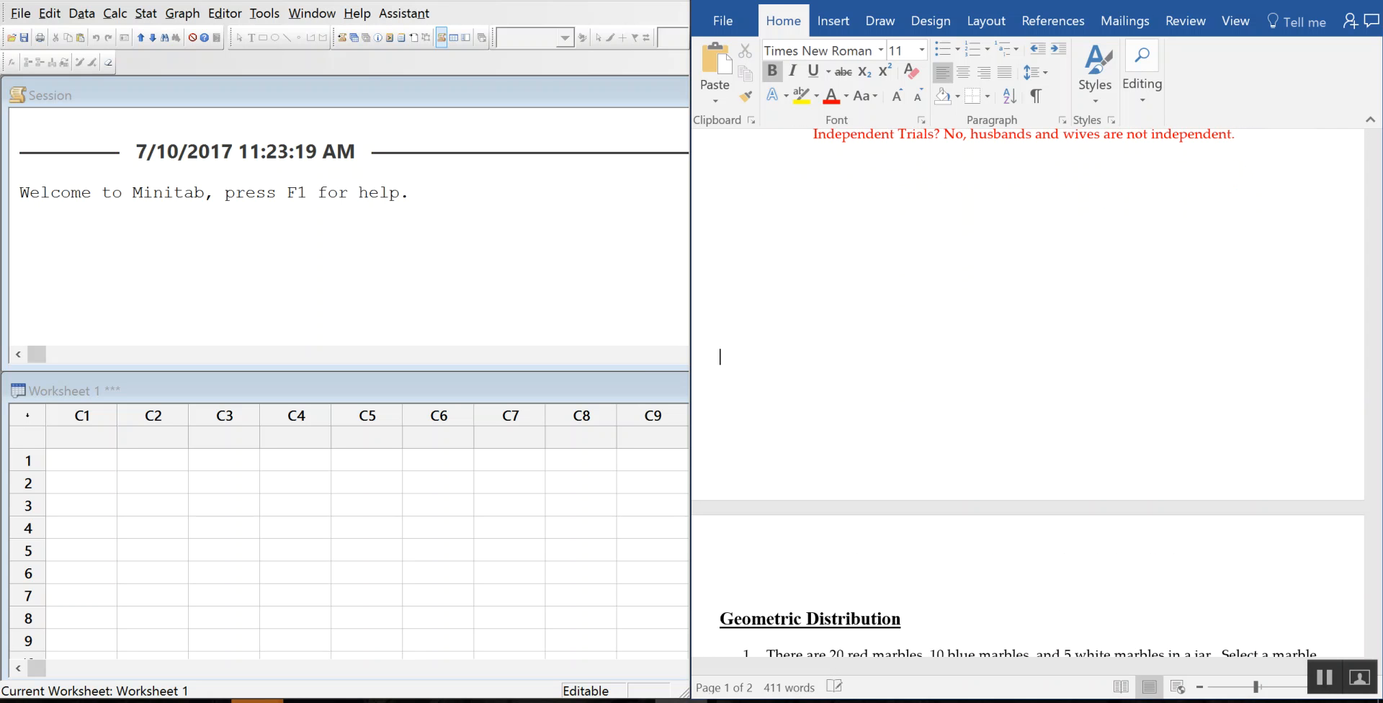
scroll(904, 207, down, 5)
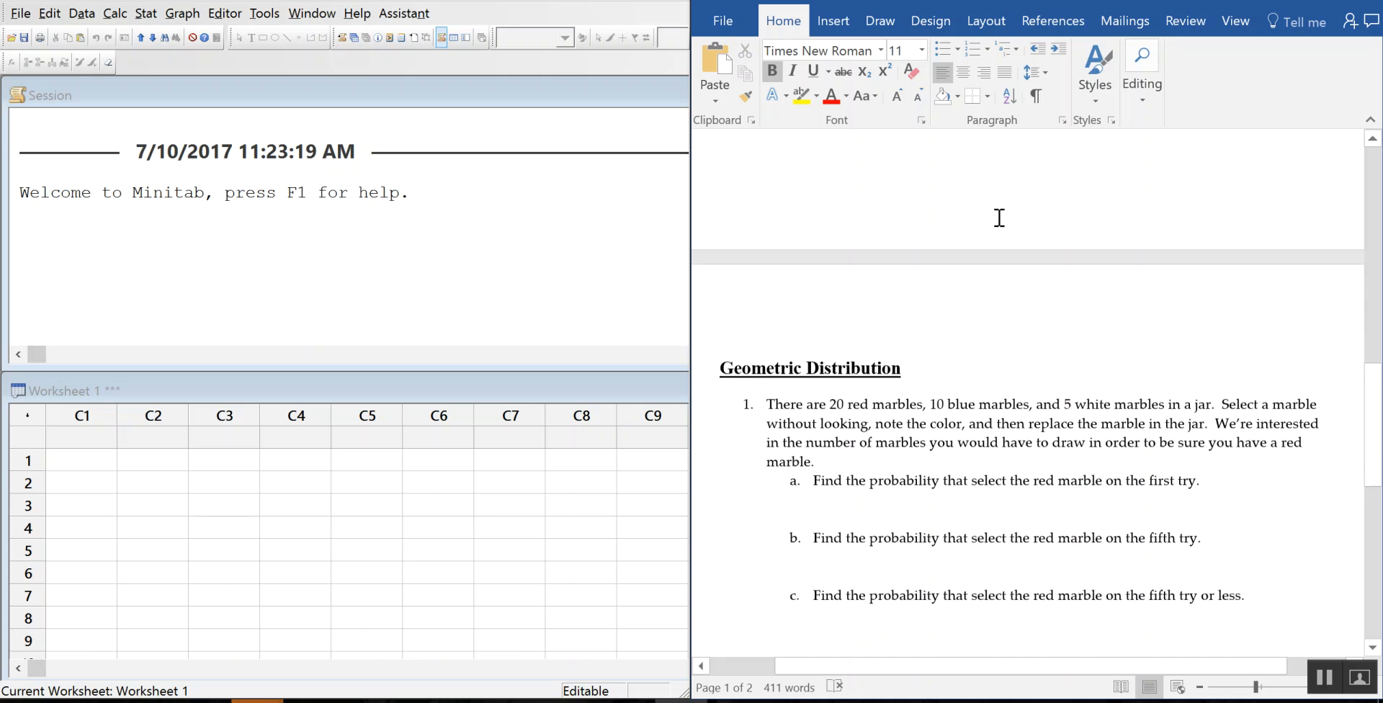
scroll(1013, 201, down, 1)
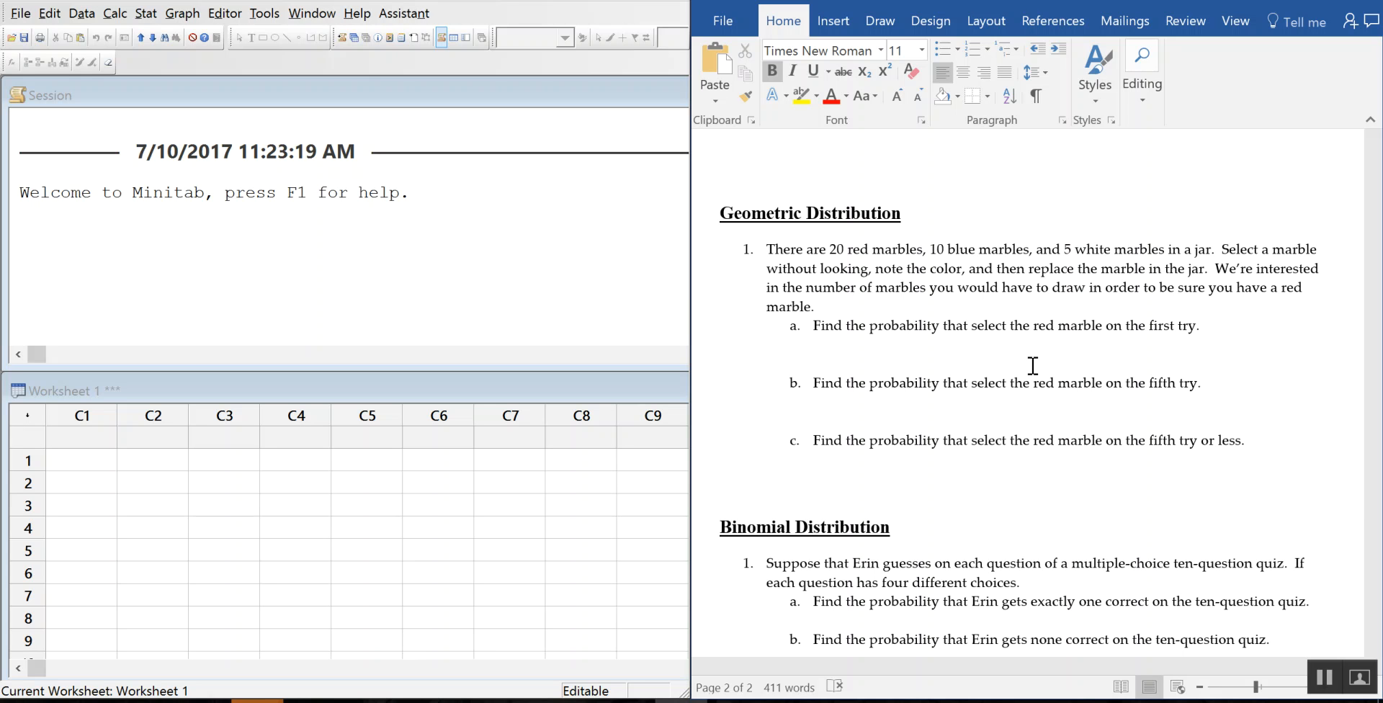
Step: Under part a, type the indented red answer p=20/35=.57143
click(946, 344)
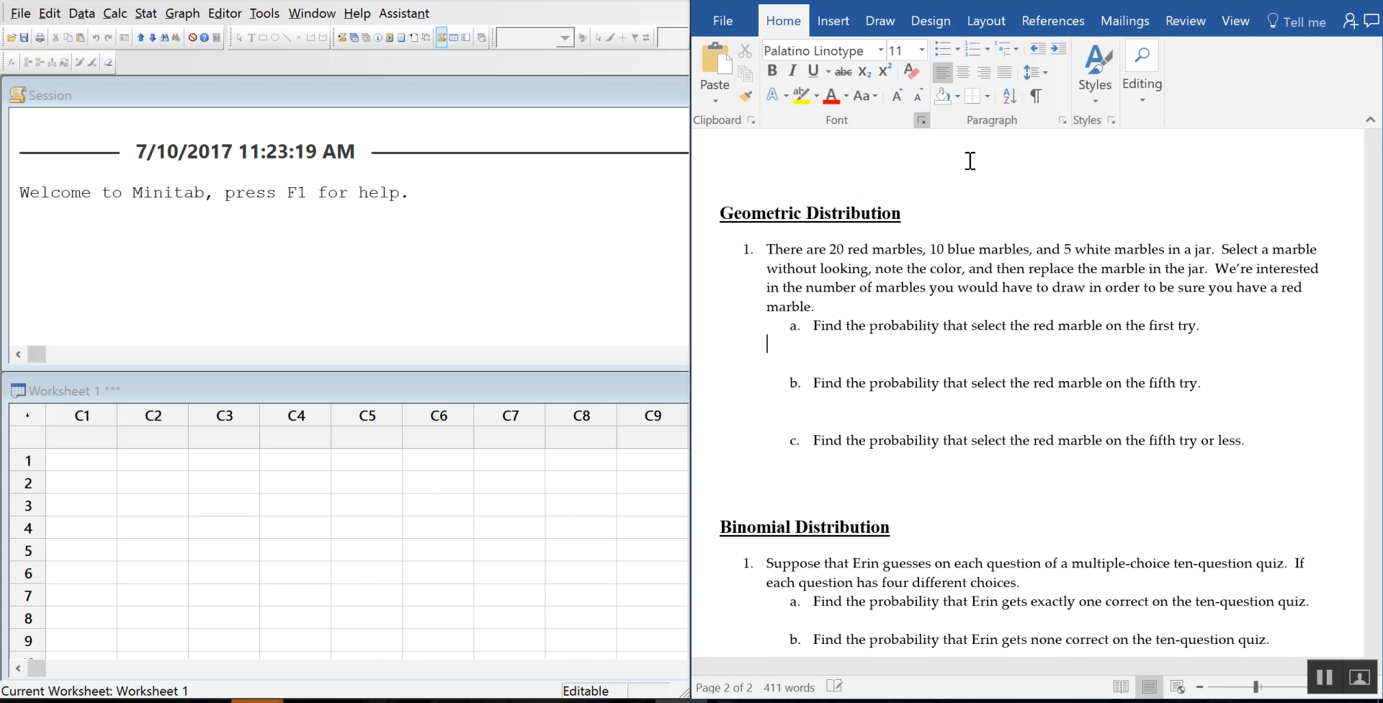
key(ctrl+v)
key(Tab)
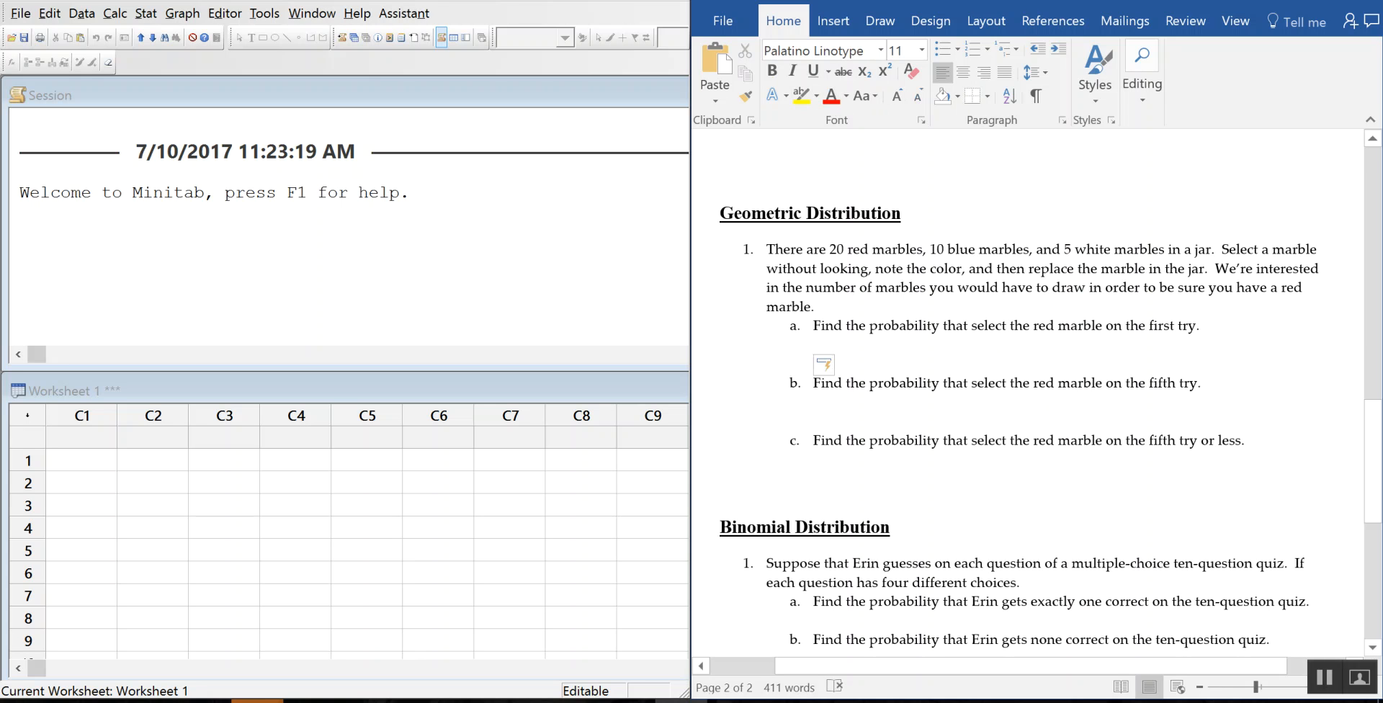
text(P=)
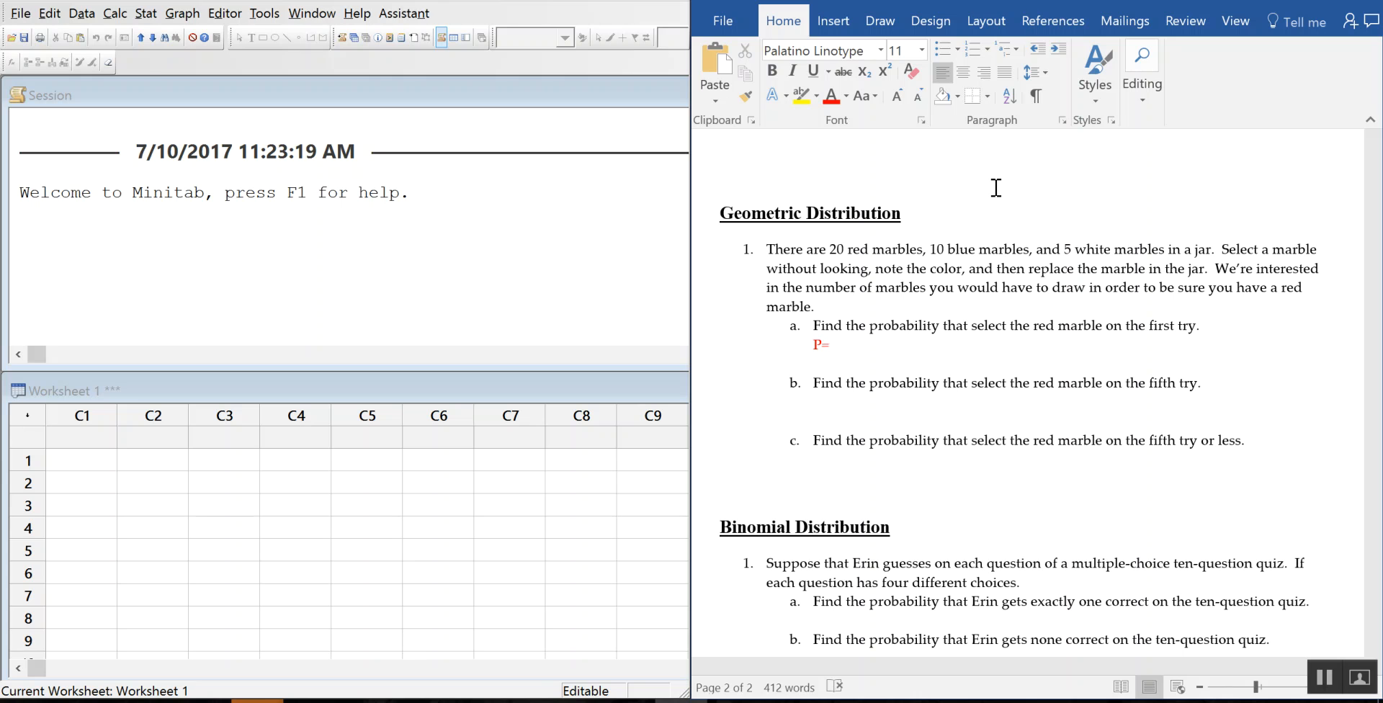
key(ctrl+z)
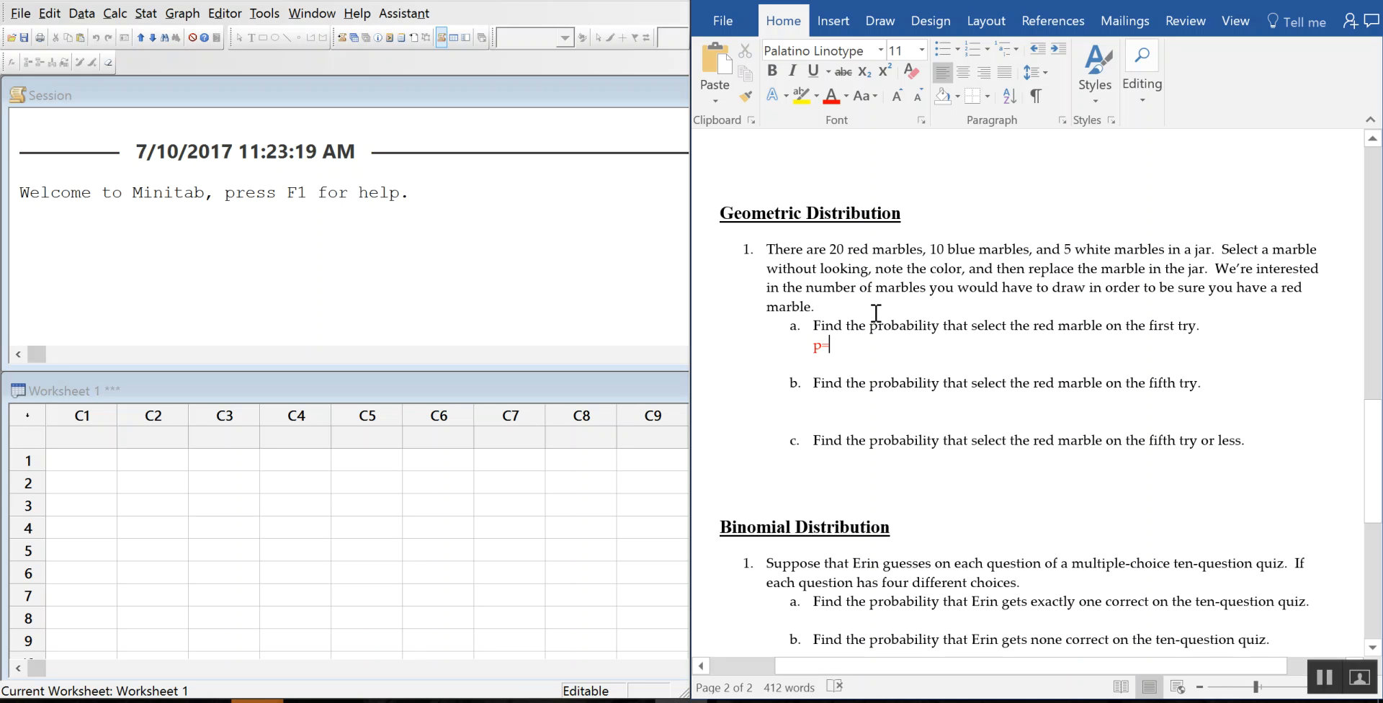
text(20)
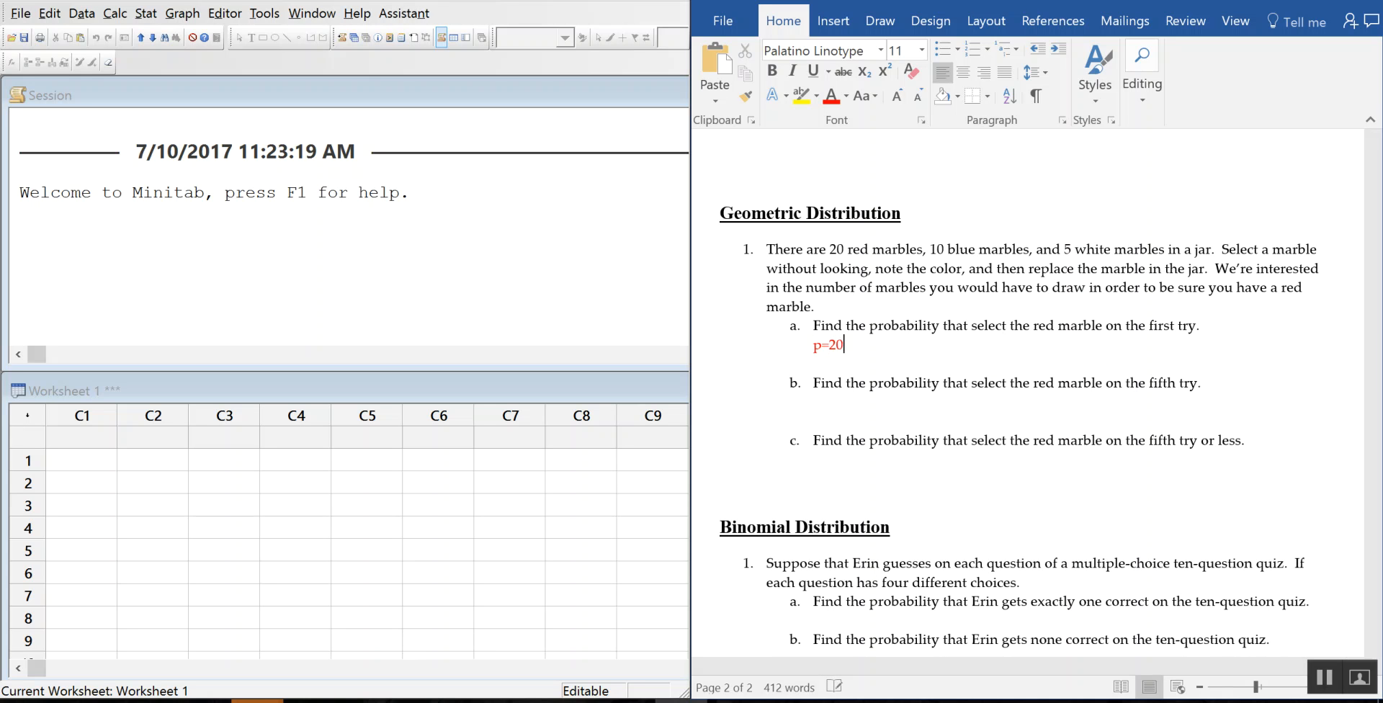
text(/35=.57143)
key(Return)
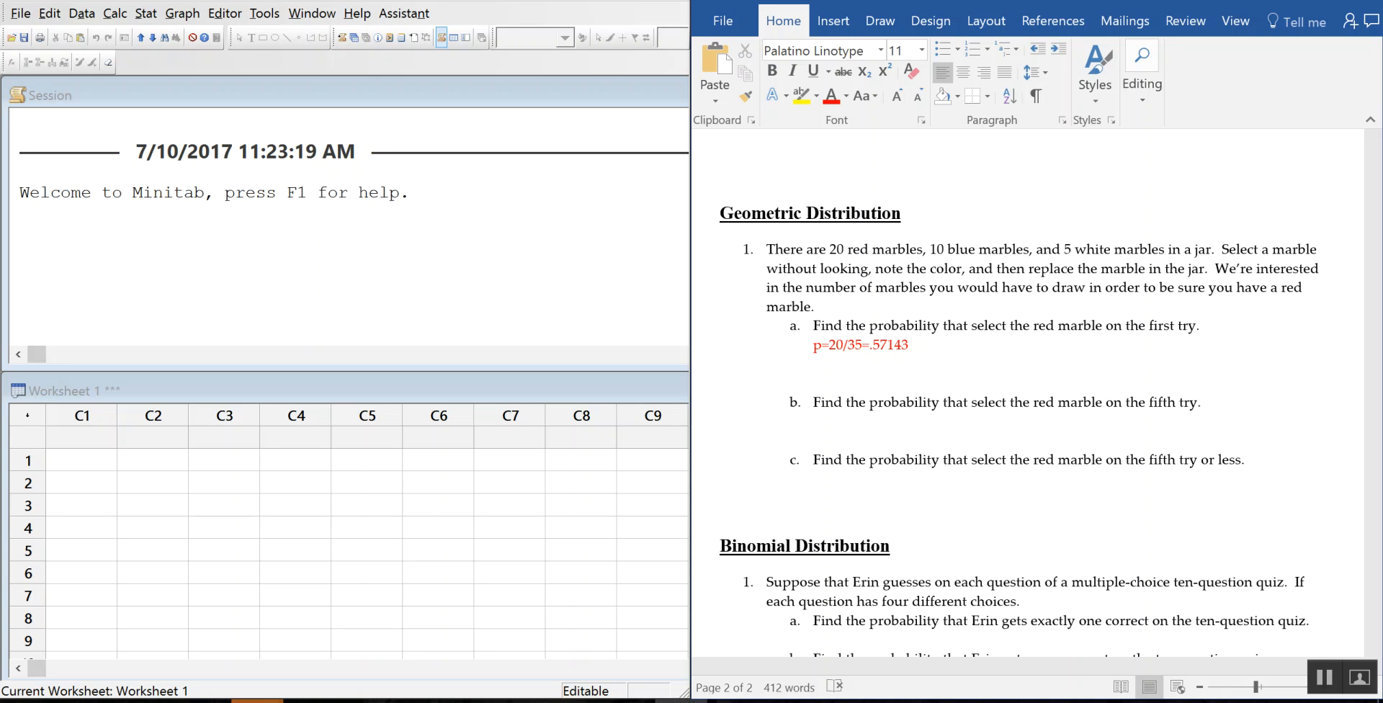
Step: Add the red answer P(X=1)=.57143 on the next line
text(P(X=1)=.57143)
key(Return)
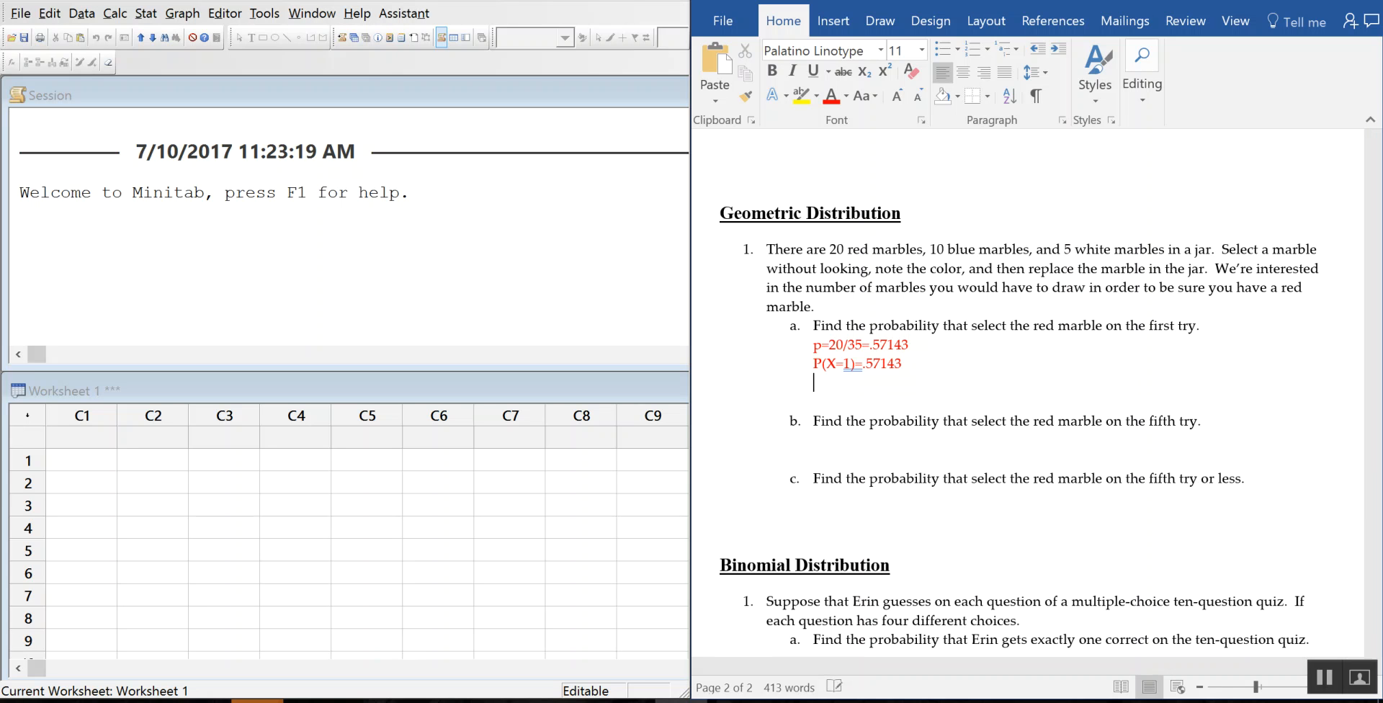
Step: Switch the text colour to purple and type the step Calc>Probability Distributions>Geometric
click(846, 96)
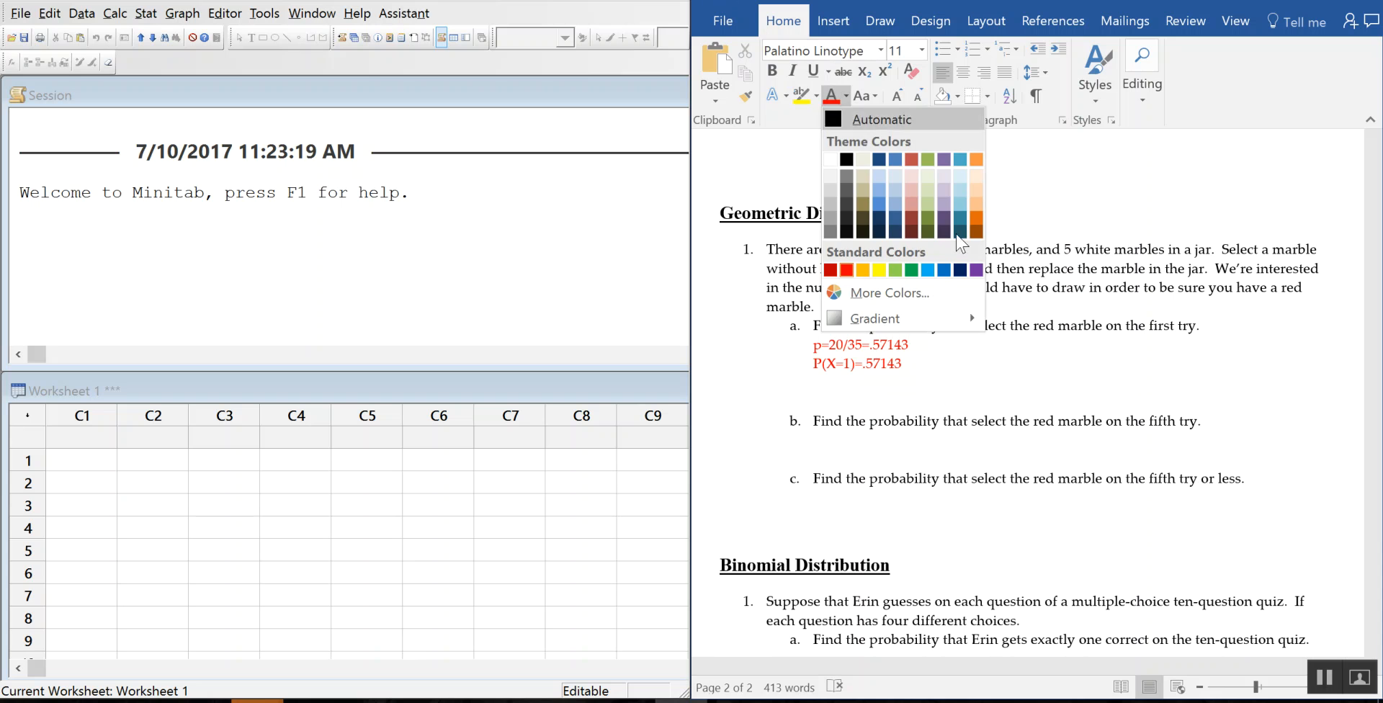
click(975, 271)
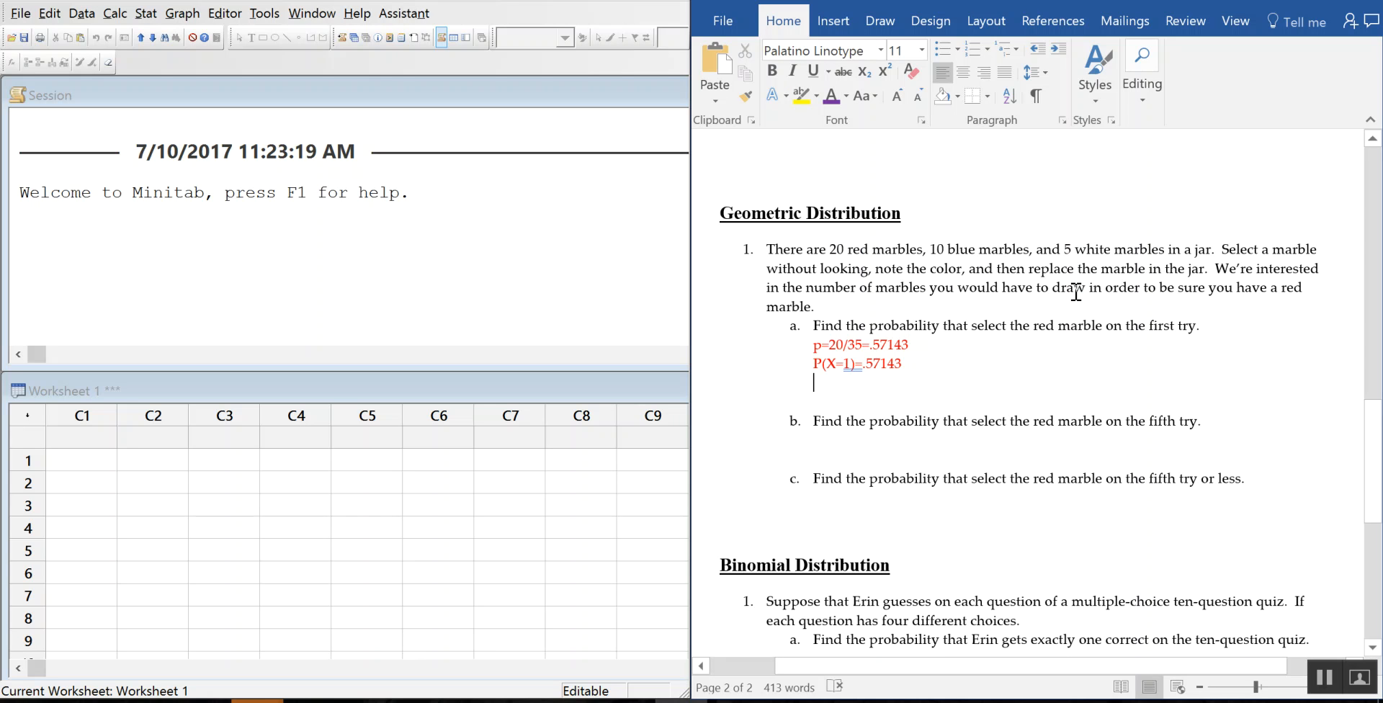
text(Ca)
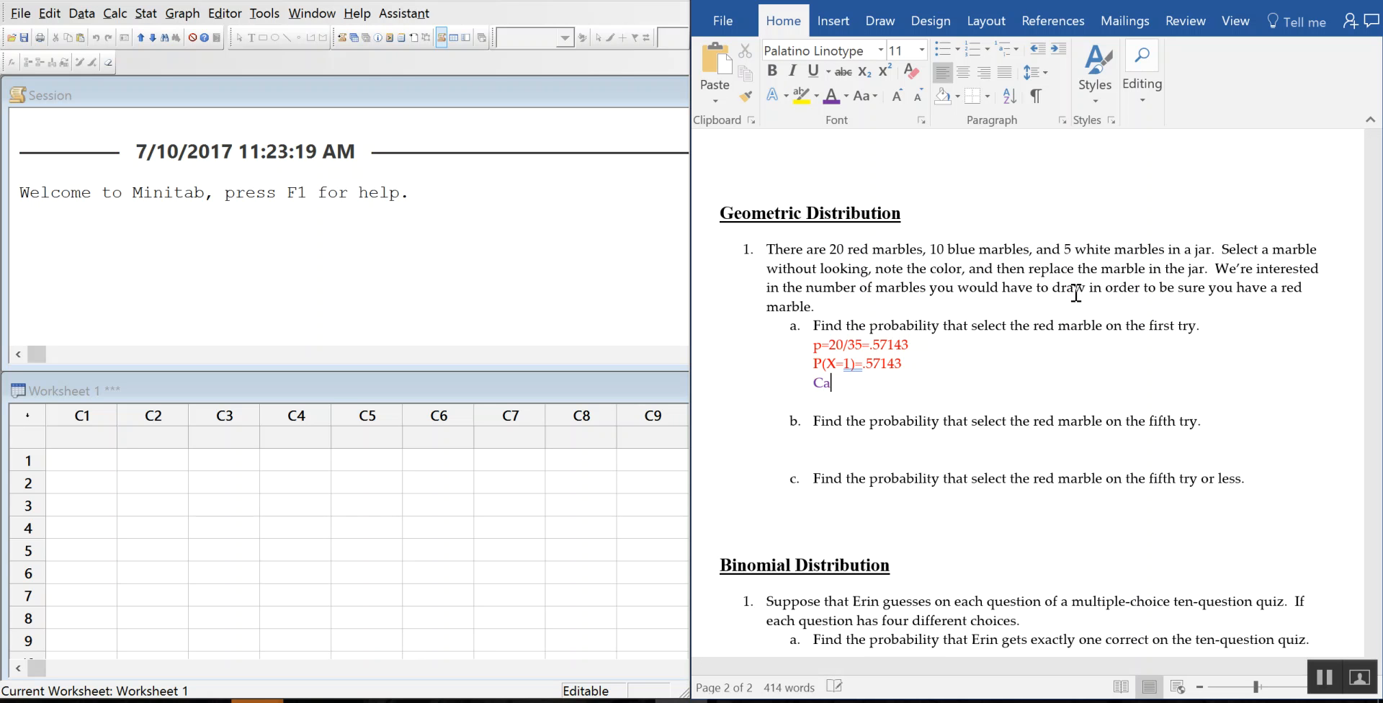
text(lc>Probability )
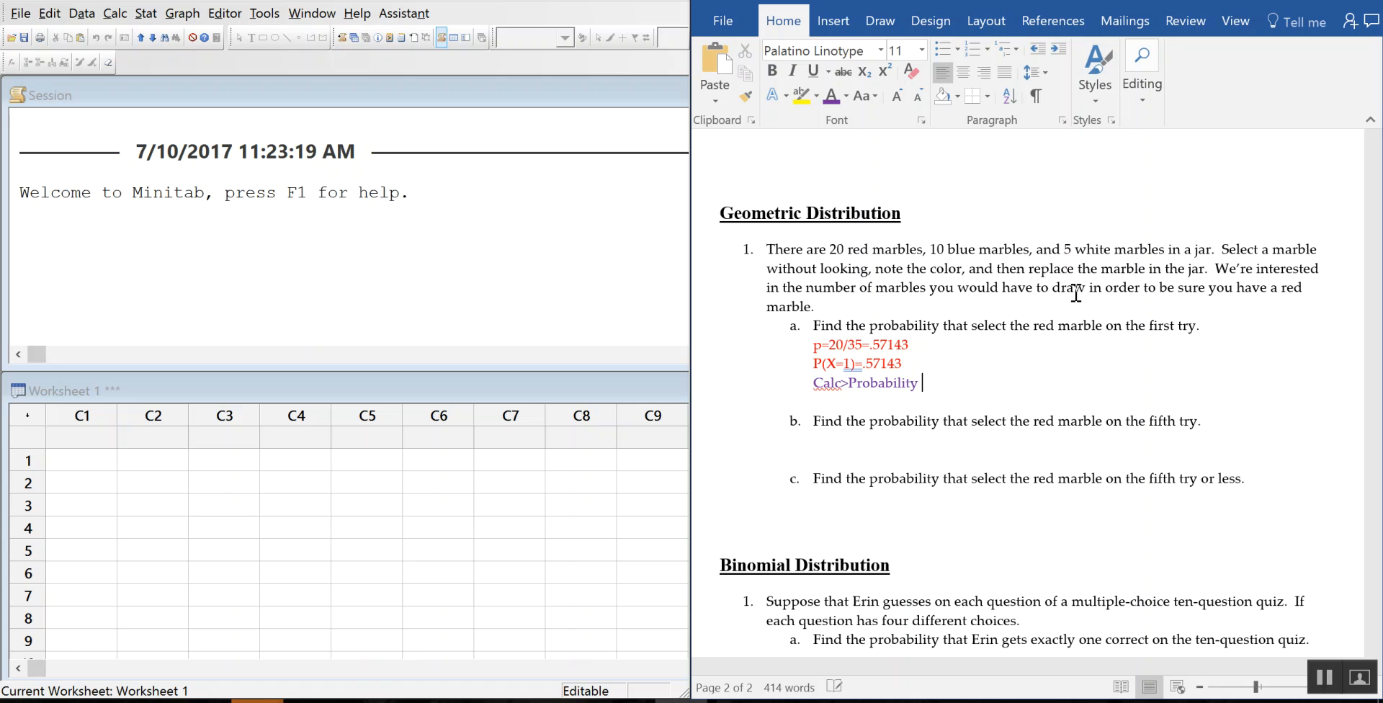
text(Distributions)
text(>g)
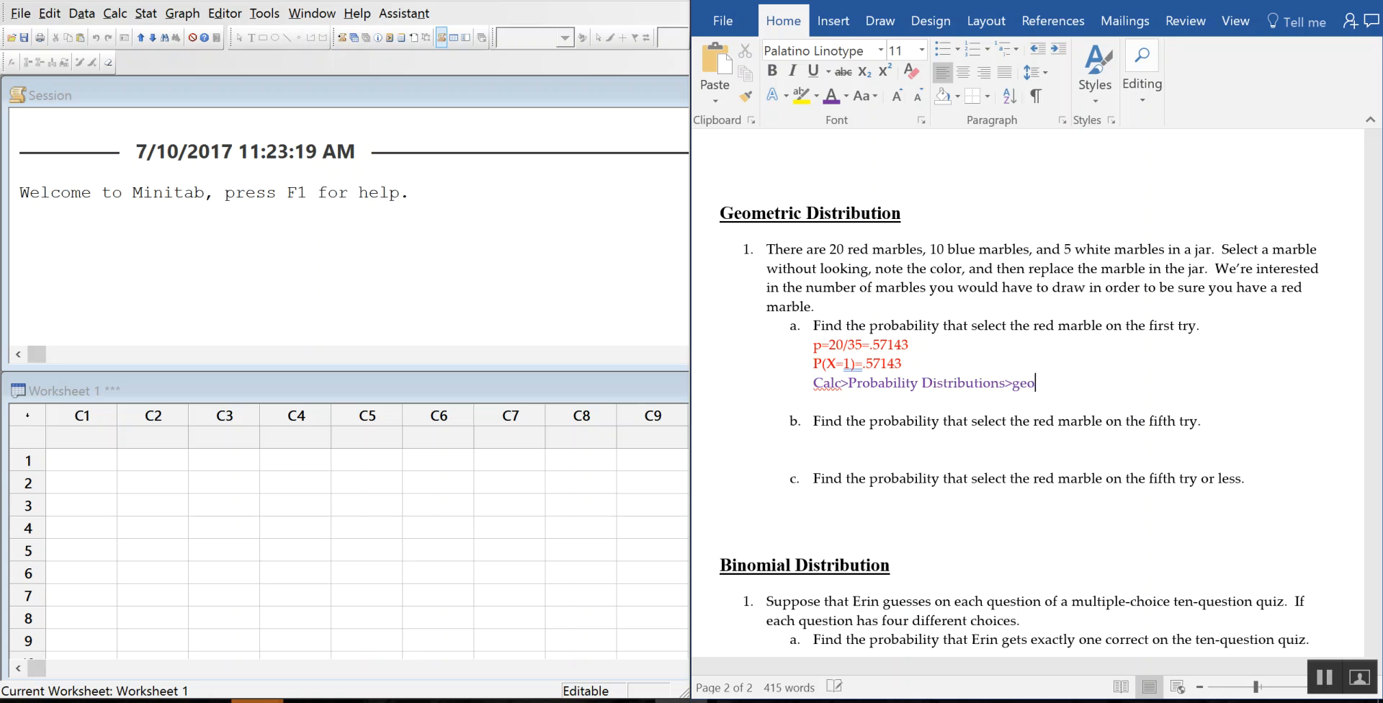
key(BackSpace)
text(Geometric)
key(Return)
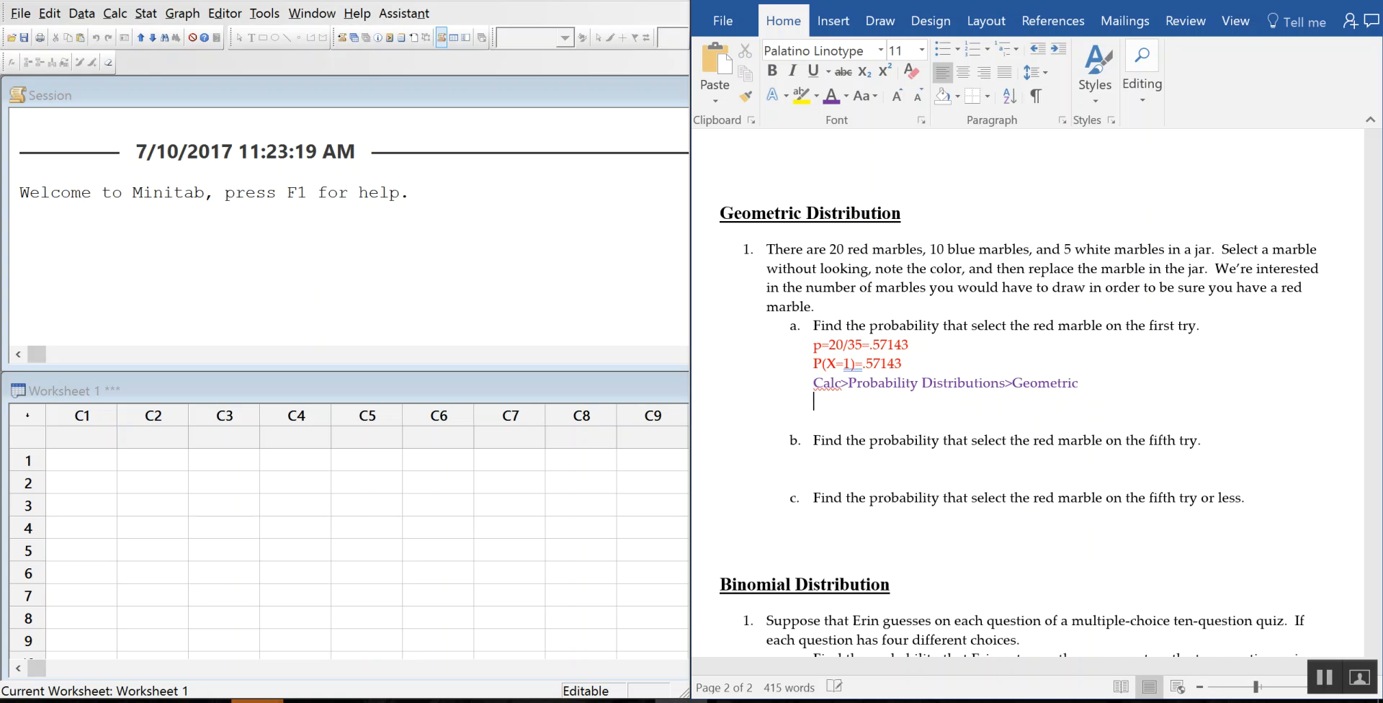
Step: In Minitab's Geometric Distribution dialog, enter event probability .57143, input constant 1, and choose Probability
click(115, 12)
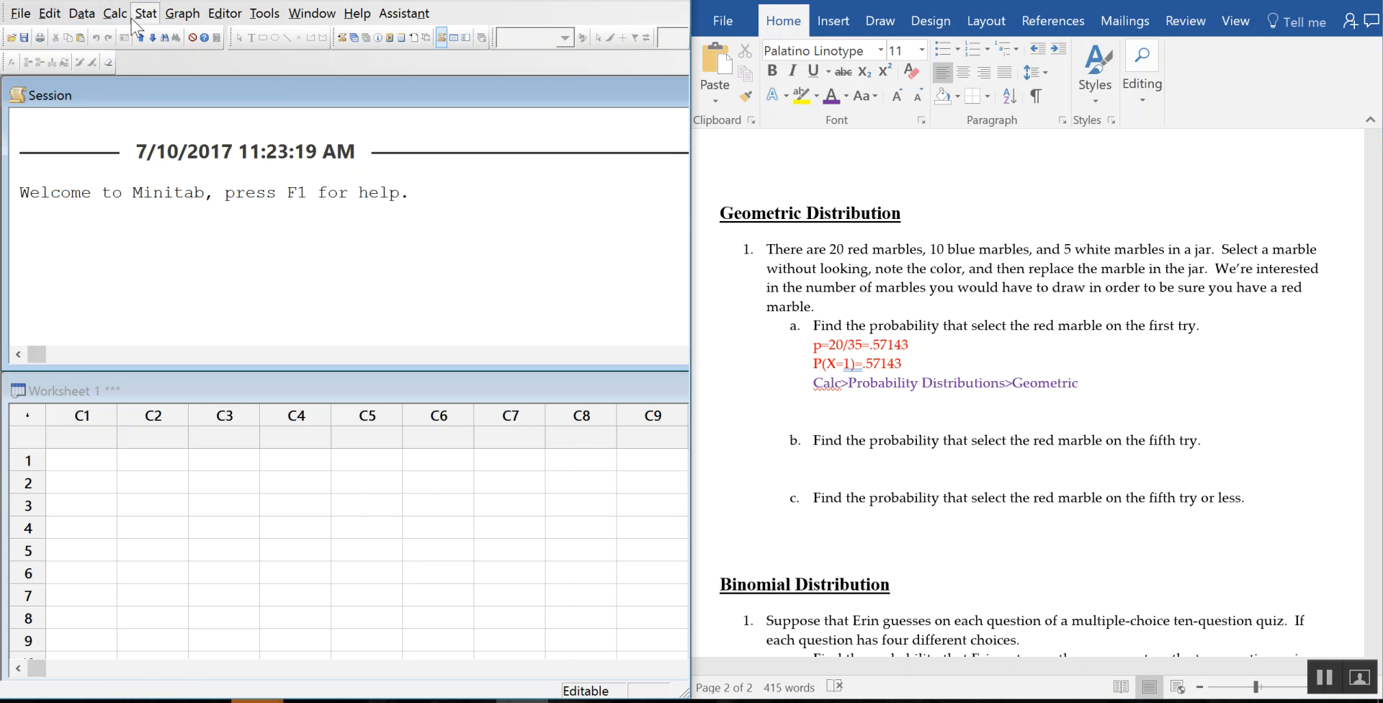
mouse_move(240, 242)
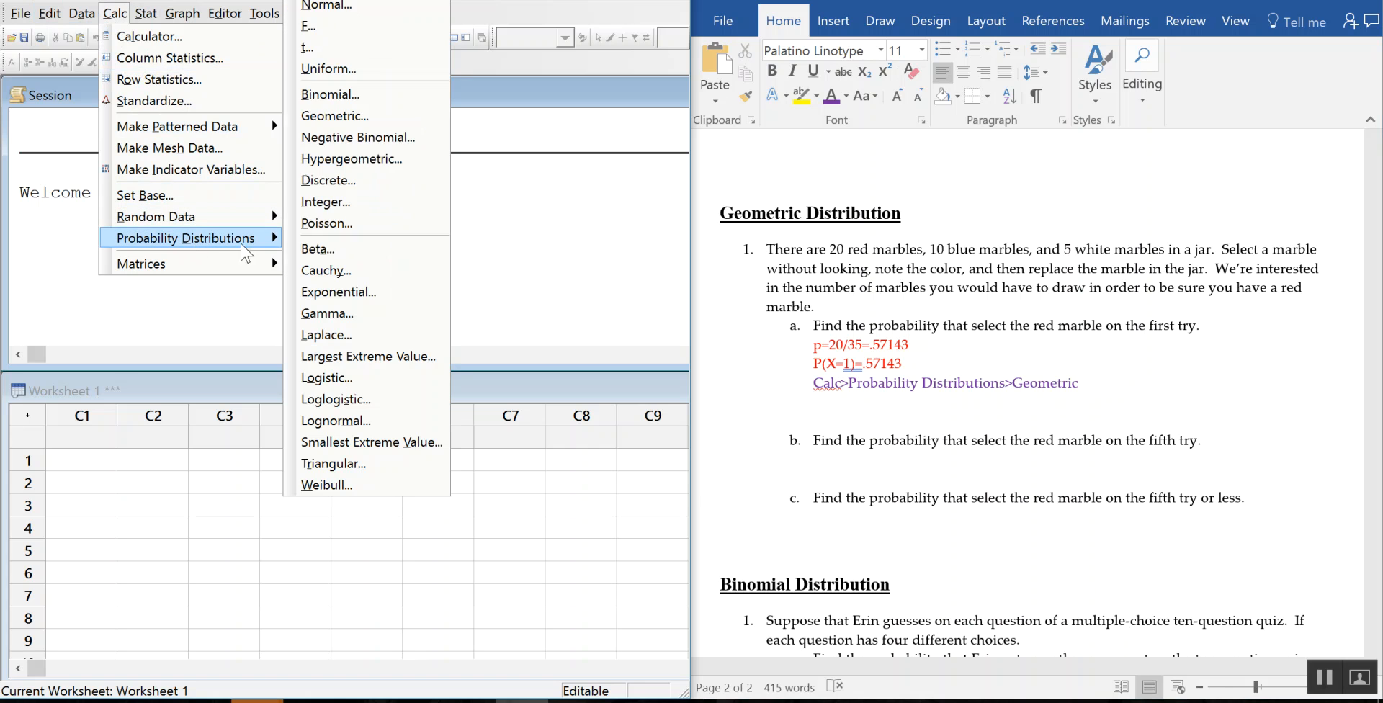
click(386, 115)
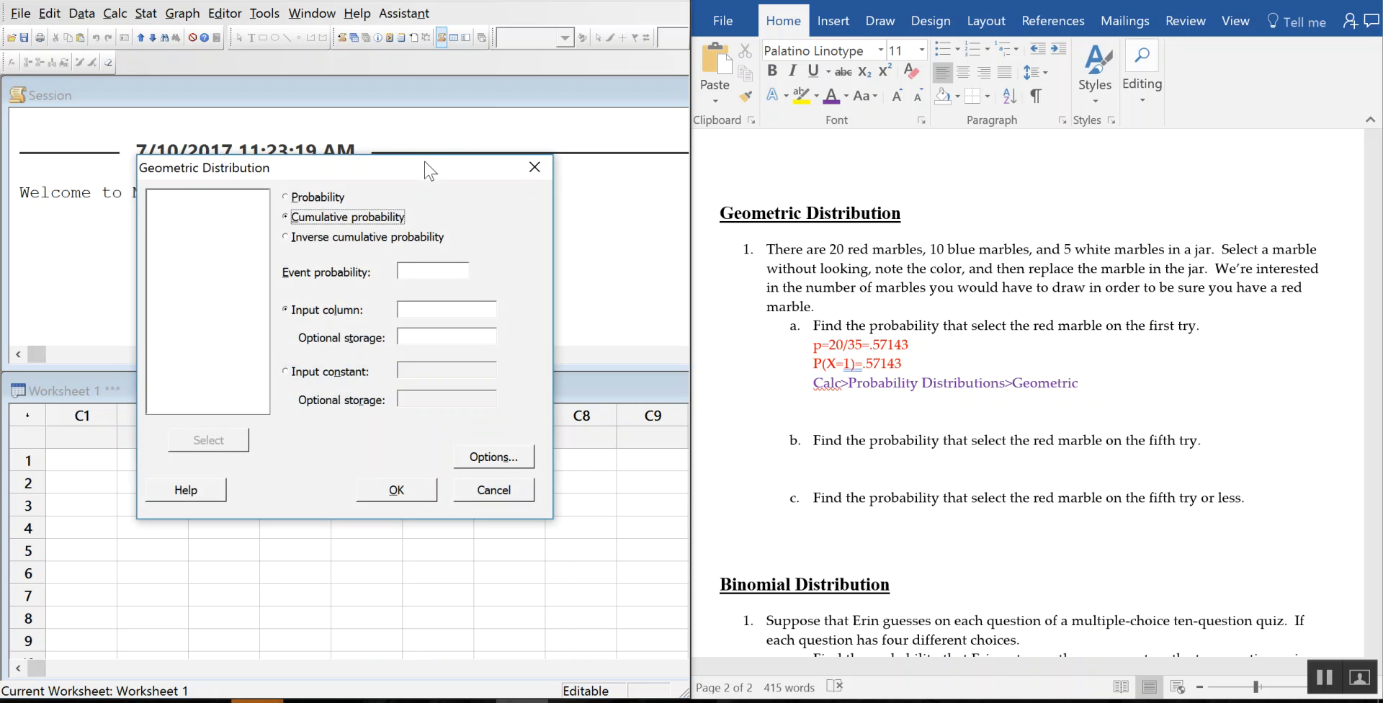
drag(429, 166, 422, 139)
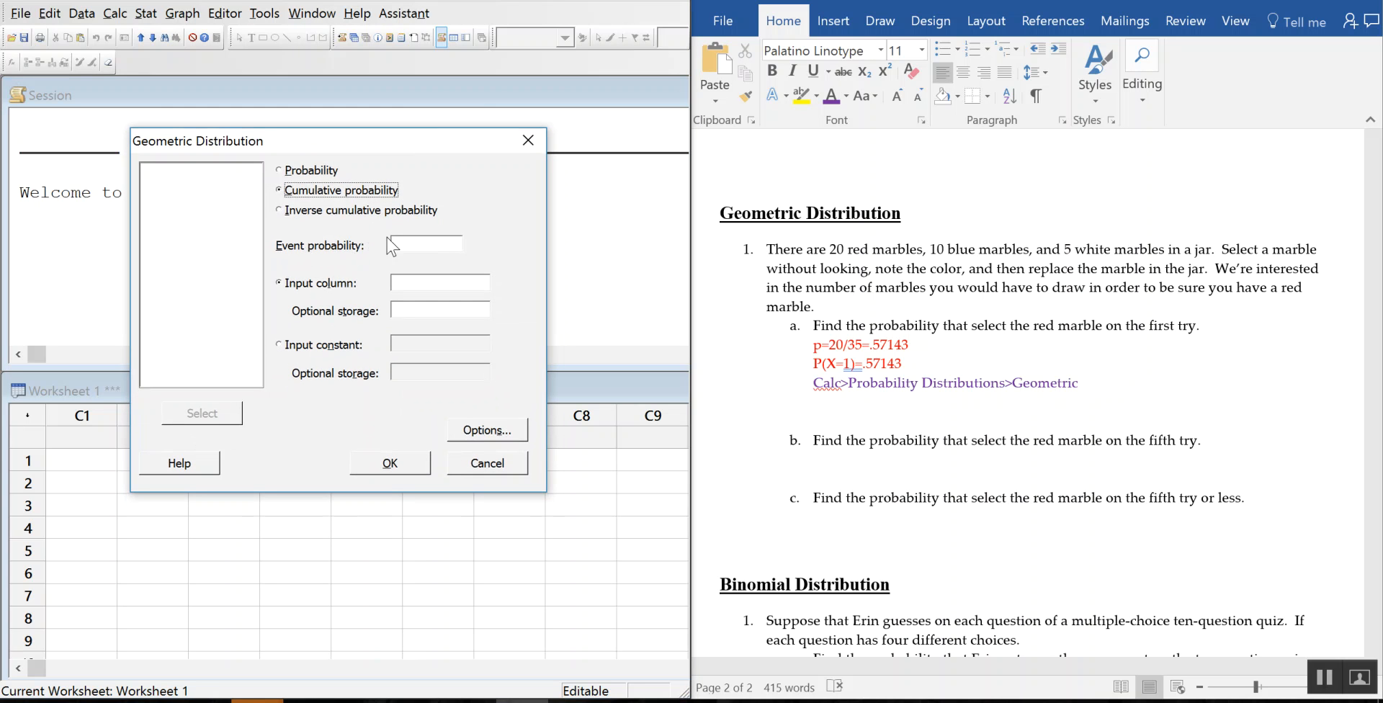
click(449, 244)
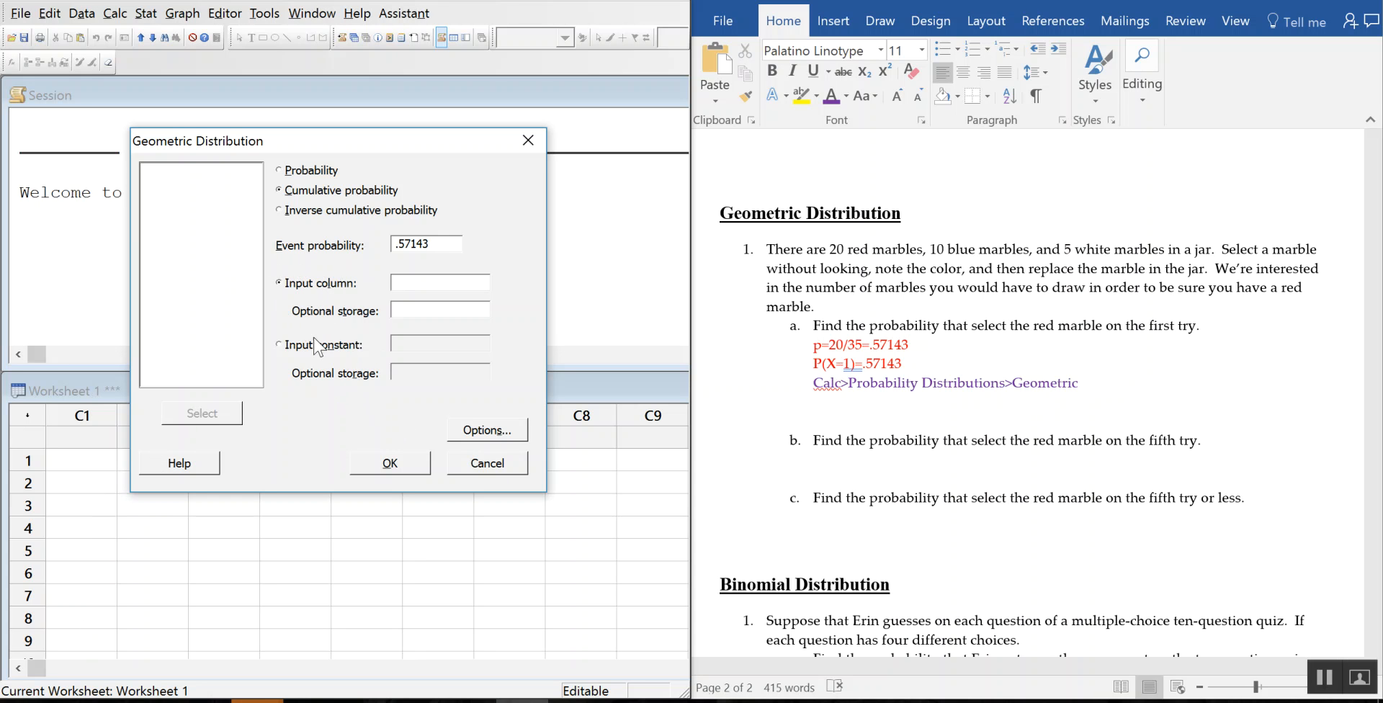
click(281, 346)
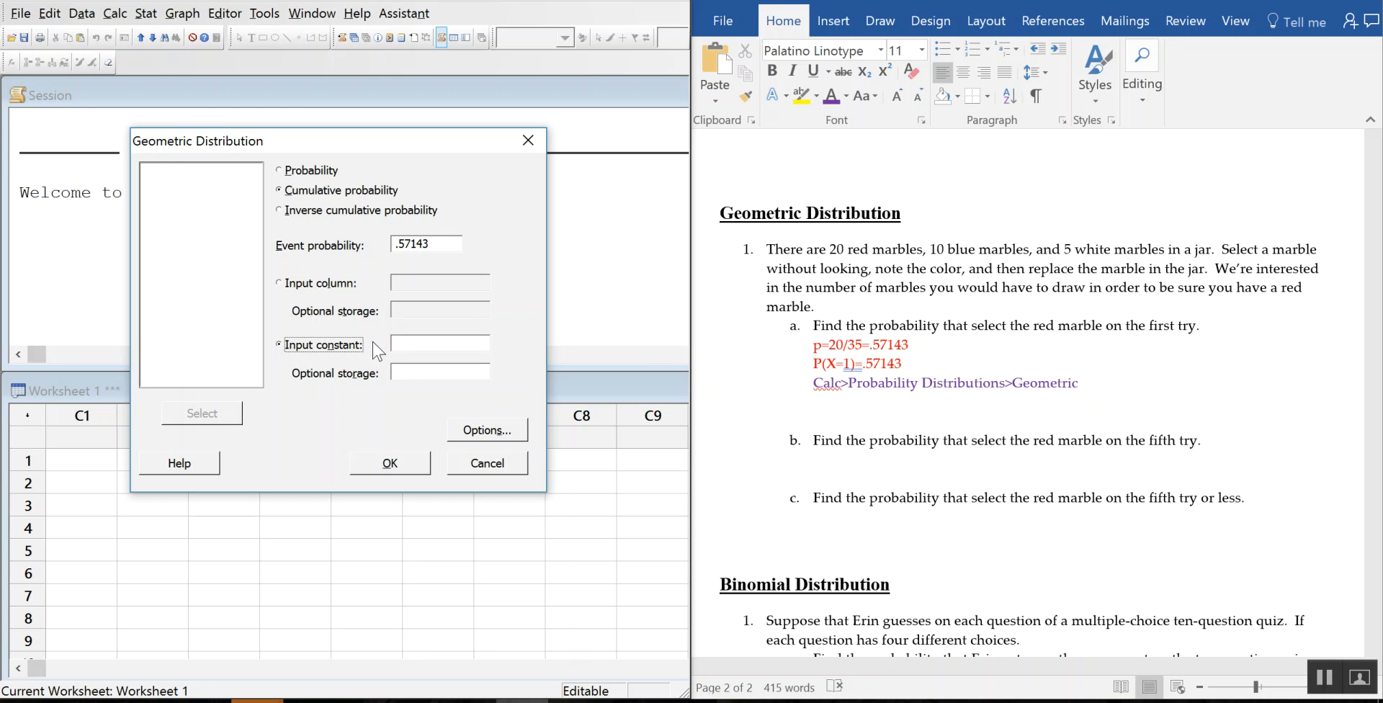
click(420, 347)
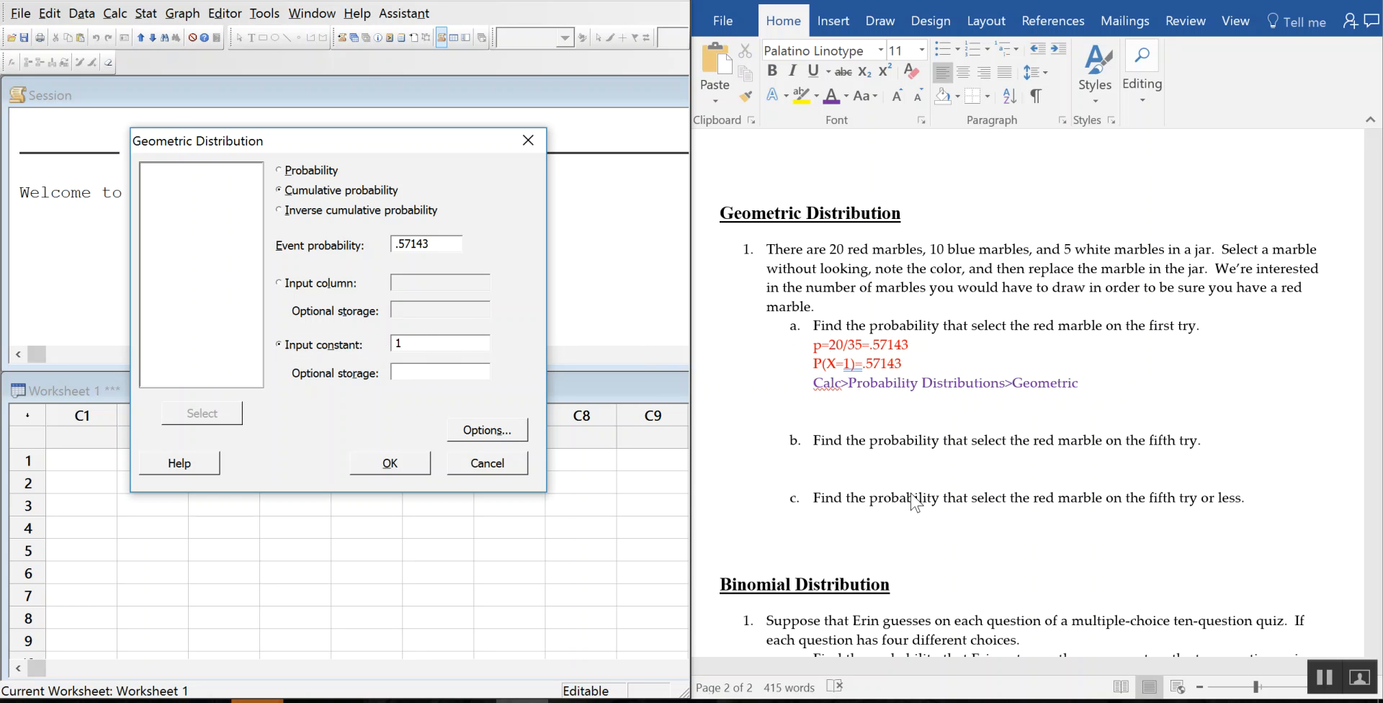
click(279, 172)
Step: Type the purple note 'Use Probability radial dot for "="' under the Geometric line, then run Minitab's calculation
click(1108, 382)
key(Return)
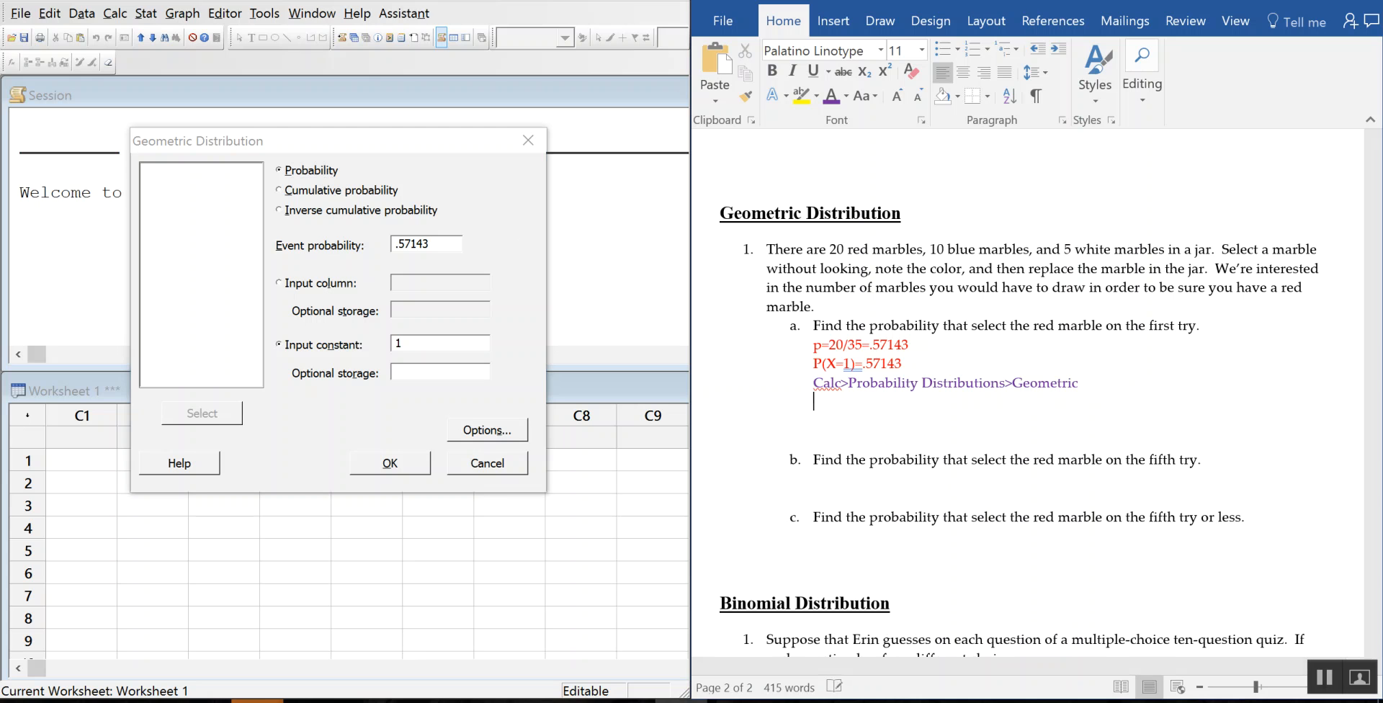
text(Use pr)
key(BackSpace)
text(robability radial dot for)
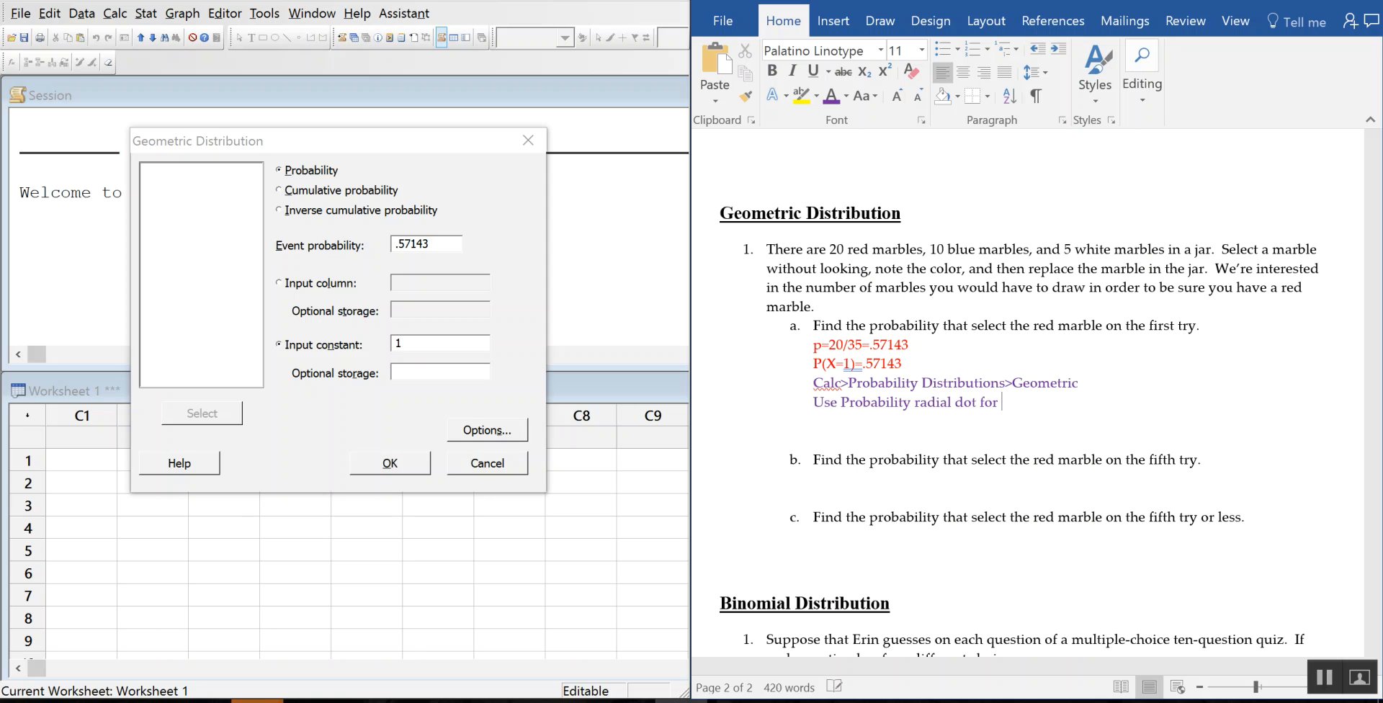
text("=")
key(Return)
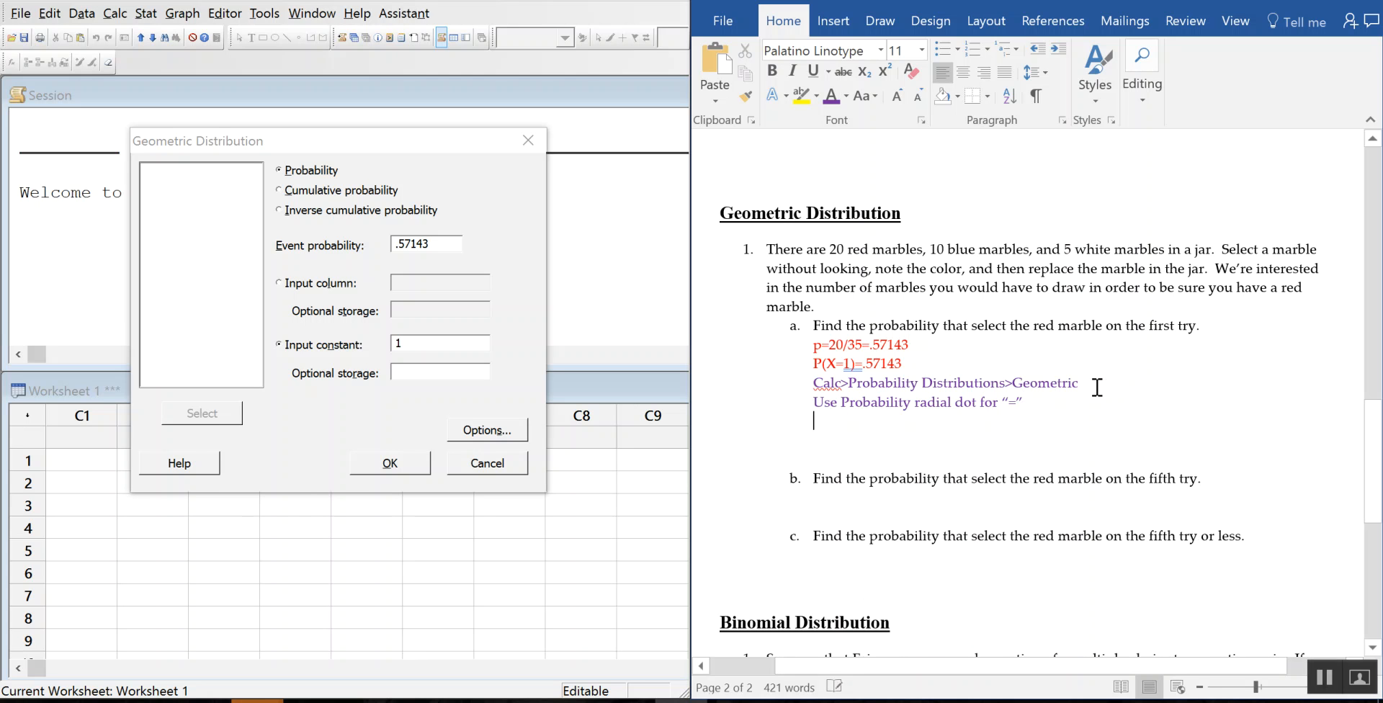
click(402, 462)
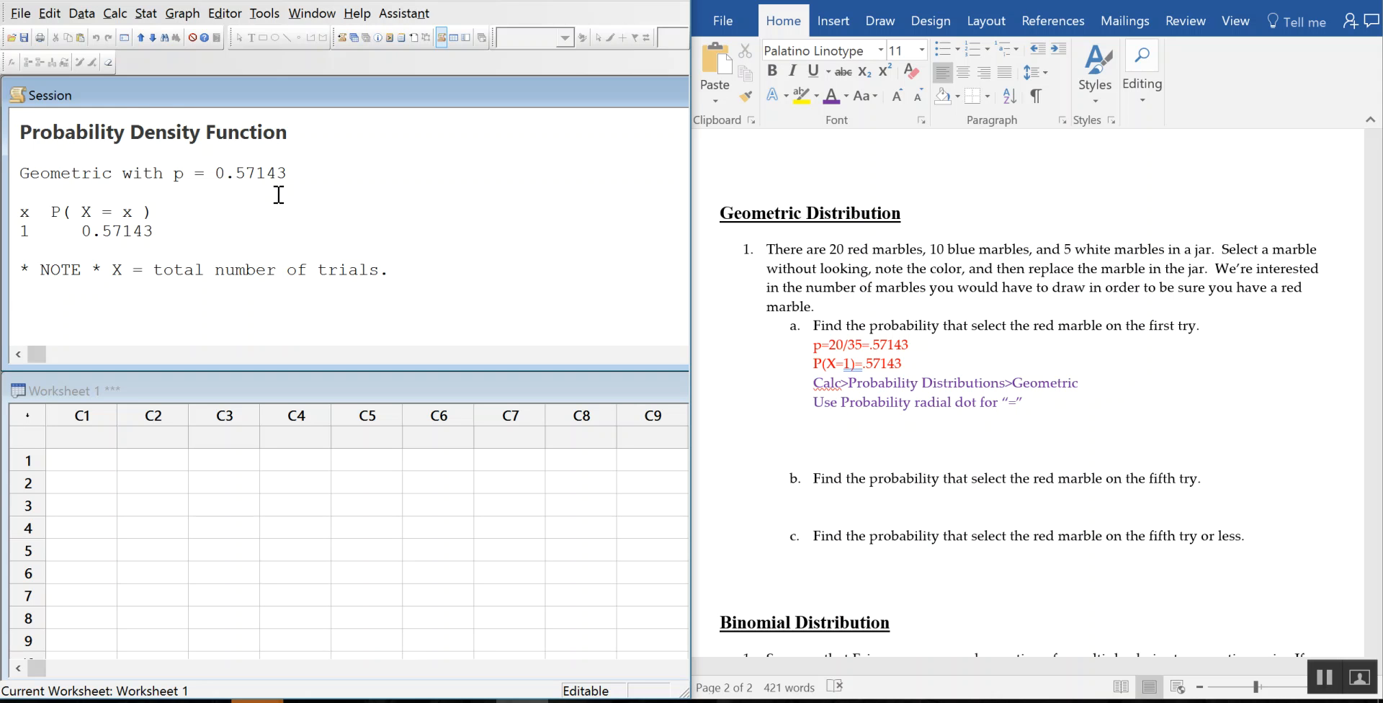
Step: Review p = 0.57143, the trials note and the result 0.57143 in Minitab, then delete Word's extra blank line
drag(111, 172, 164, 174)
click(258, 188)
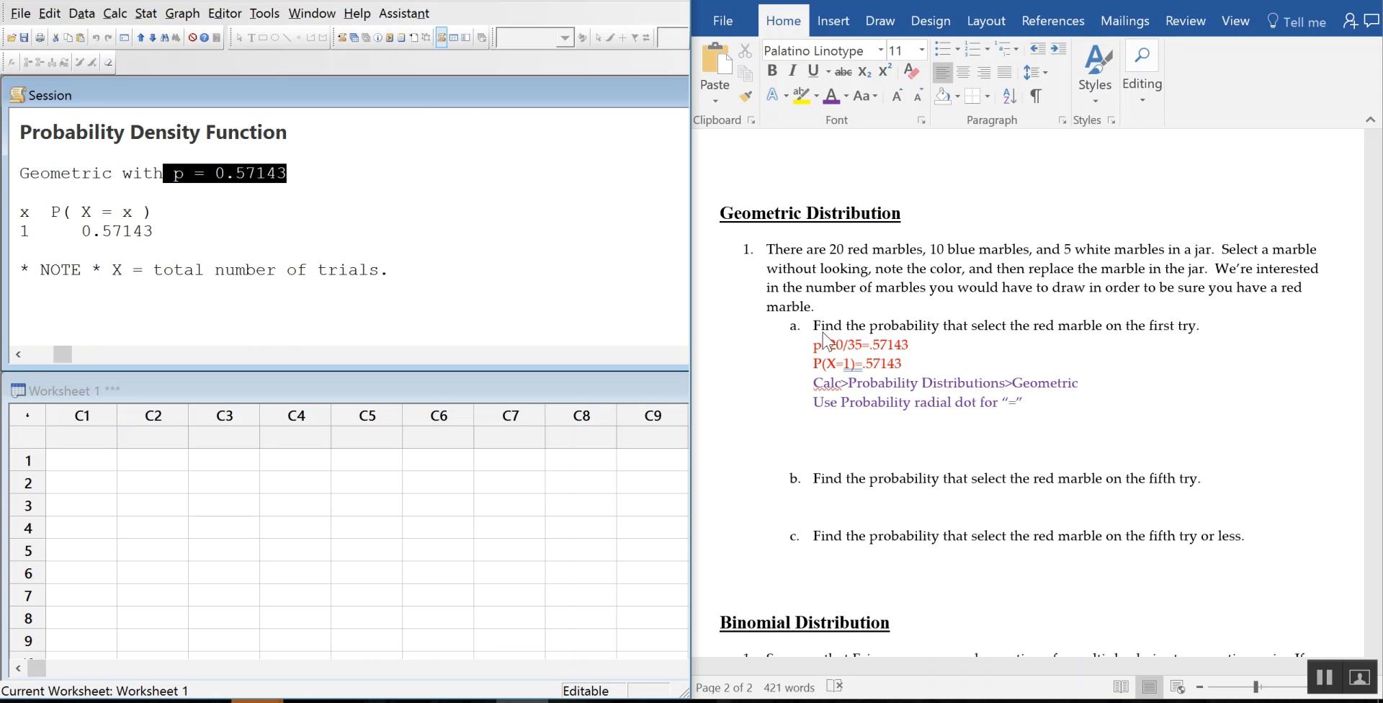
click(253, 196)
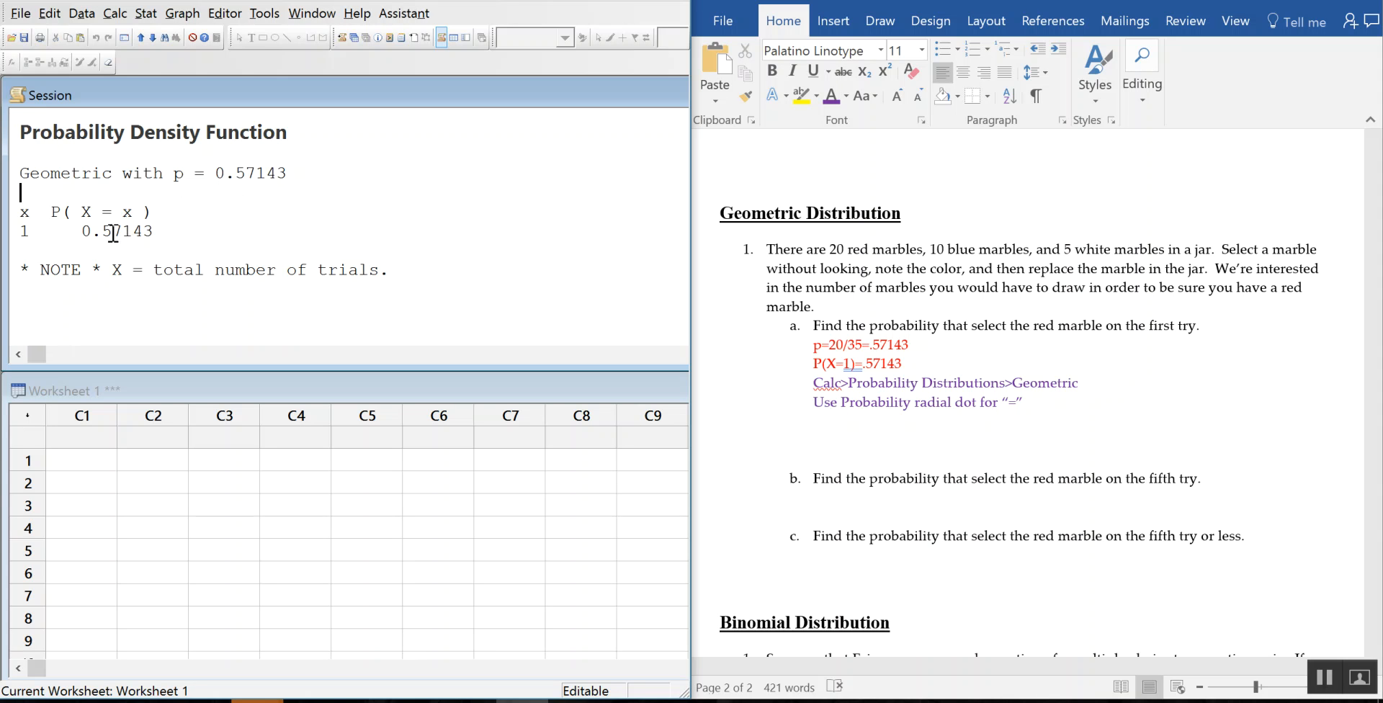
drag(109, 269, 425, 276)
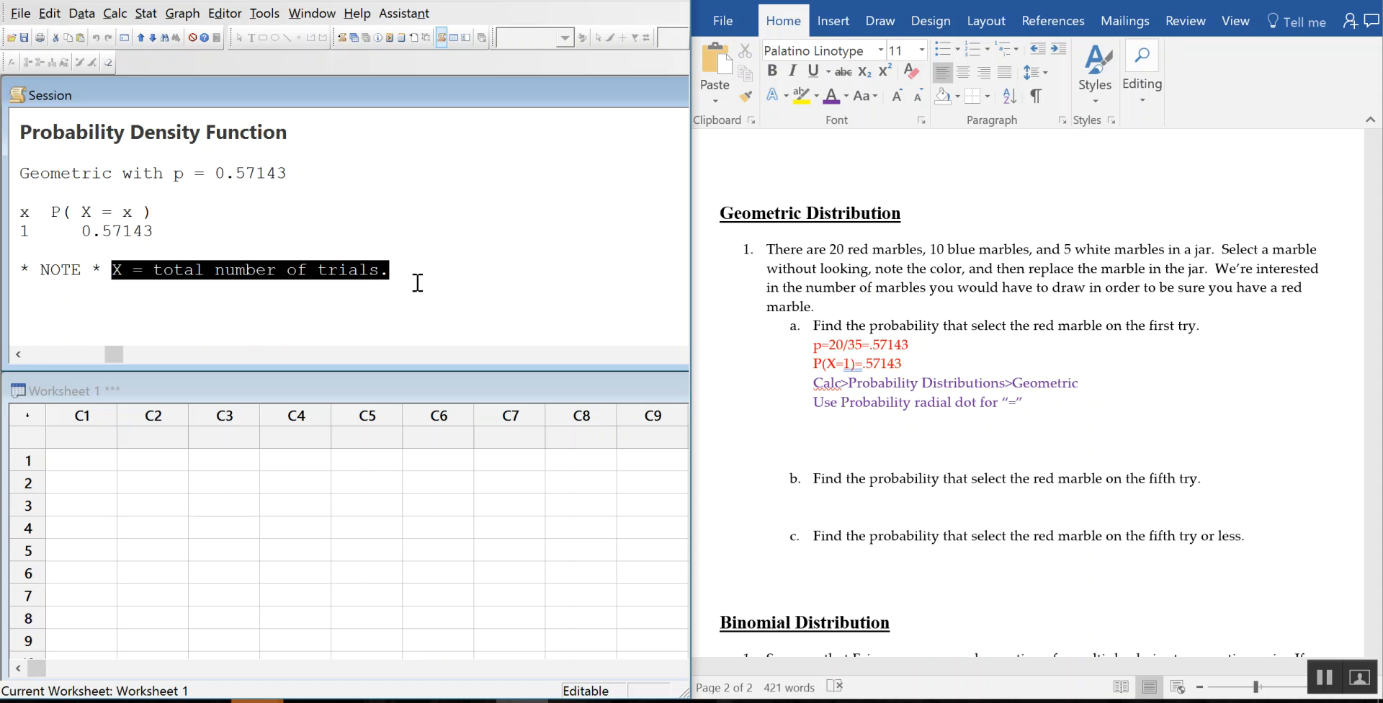
click(435, 269)
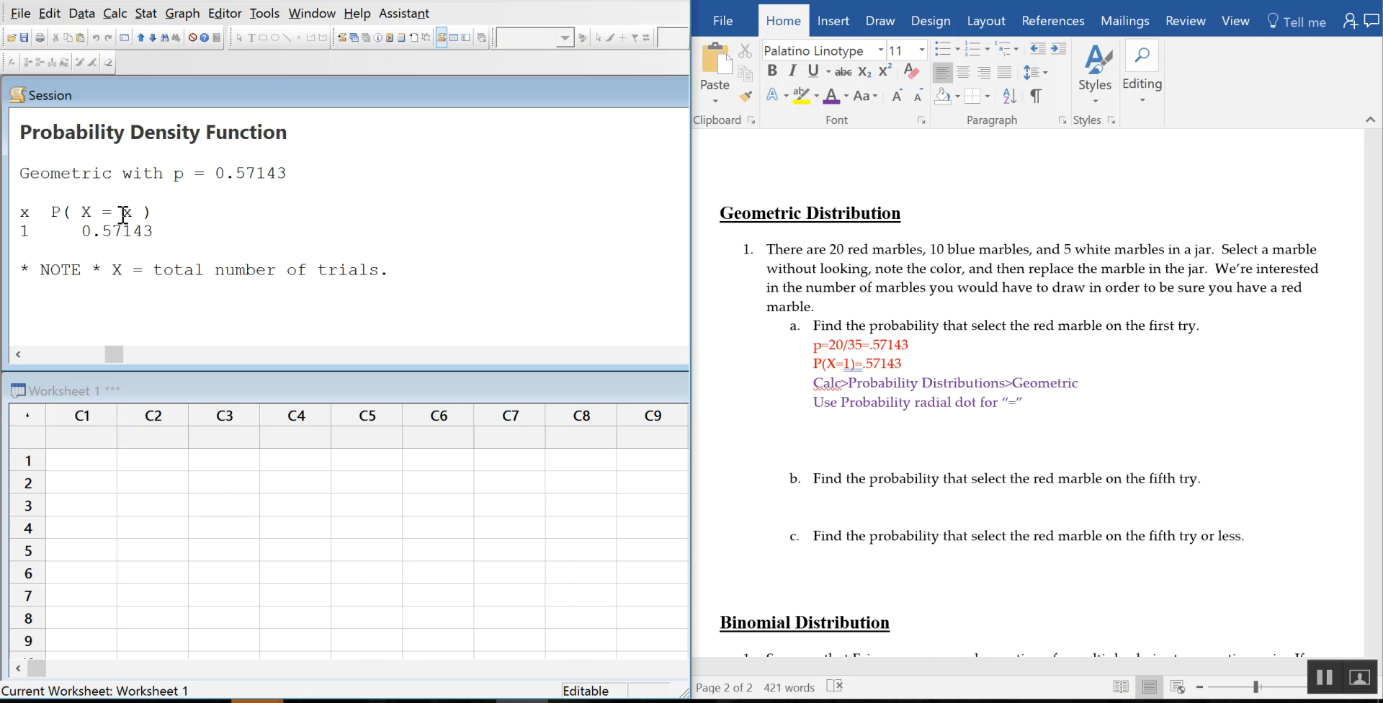
drag(72, 232, 188, 235)
click(308, 216)
click(967, 455)
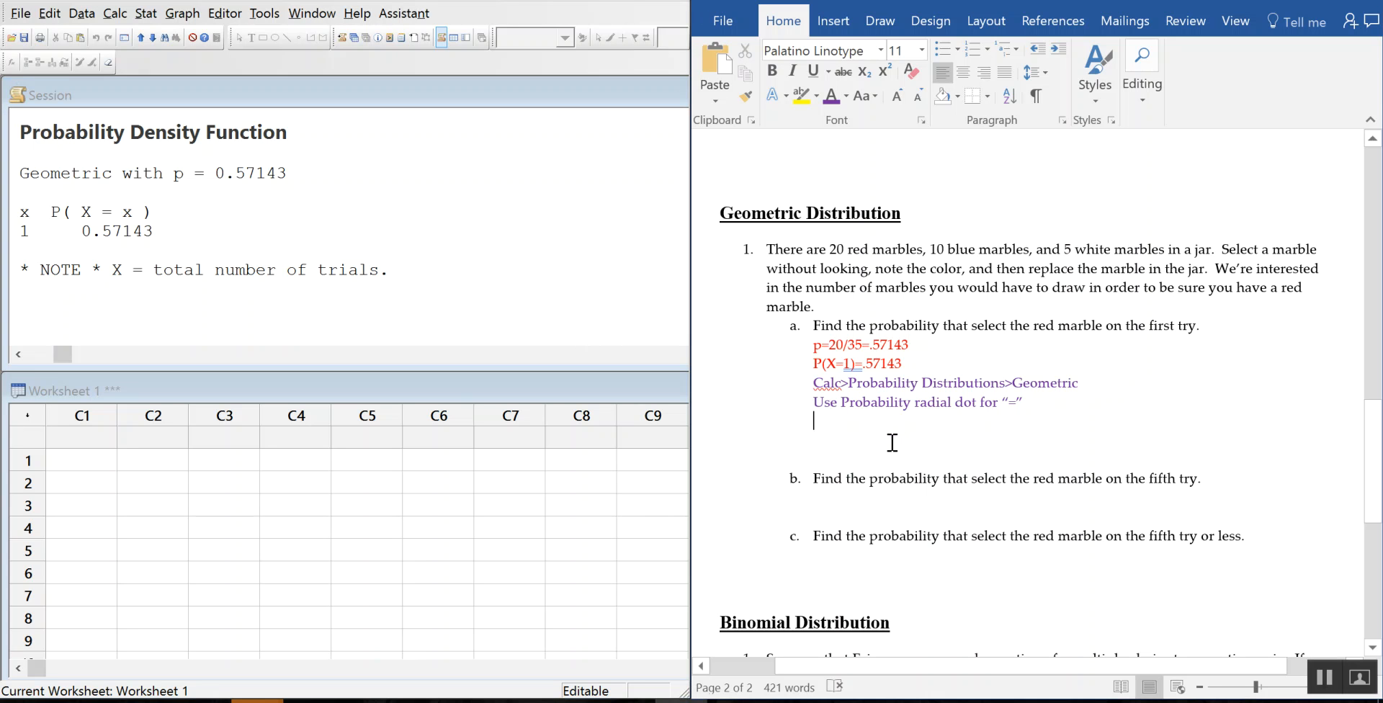
key(BackSpace)
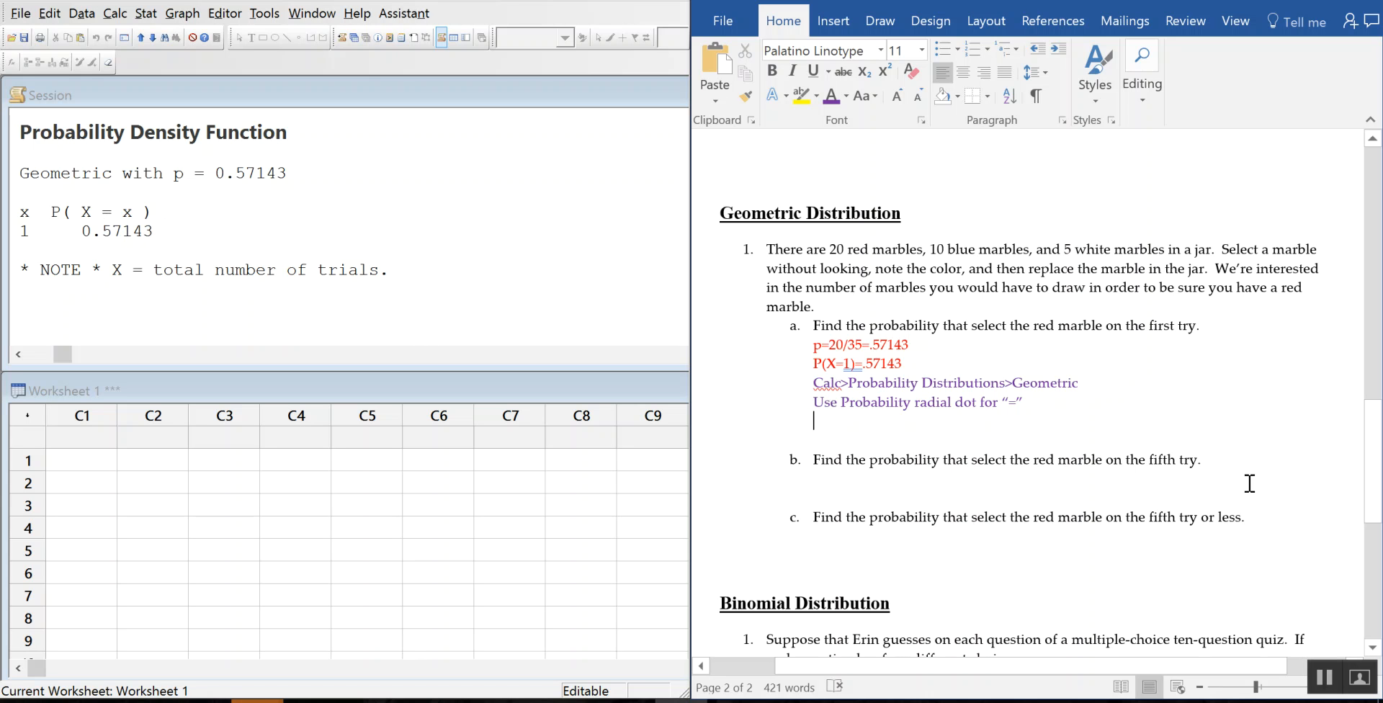
Step: Under part b's question, open a new line in red font and type P(X=5)=
click(865, 481)
key(Tab)
click(846, 95)
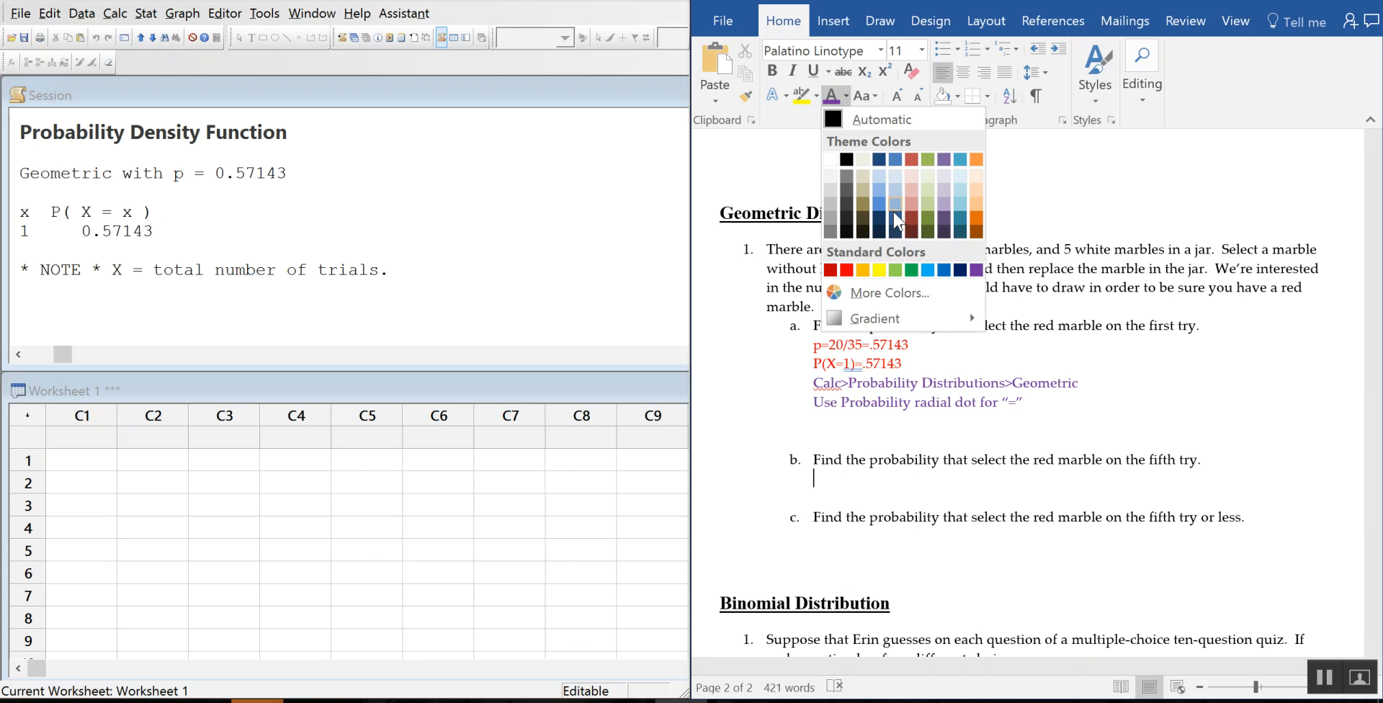
click(845, 270)
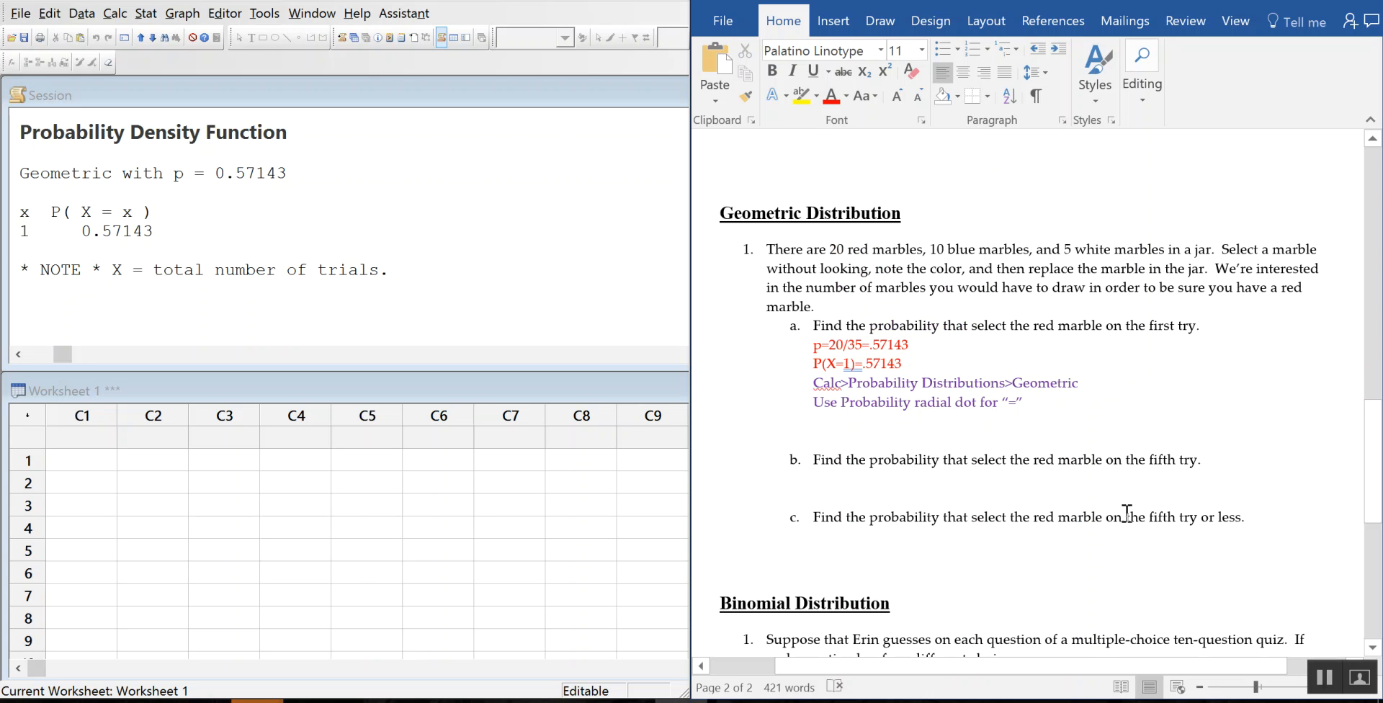
text(P(X=)
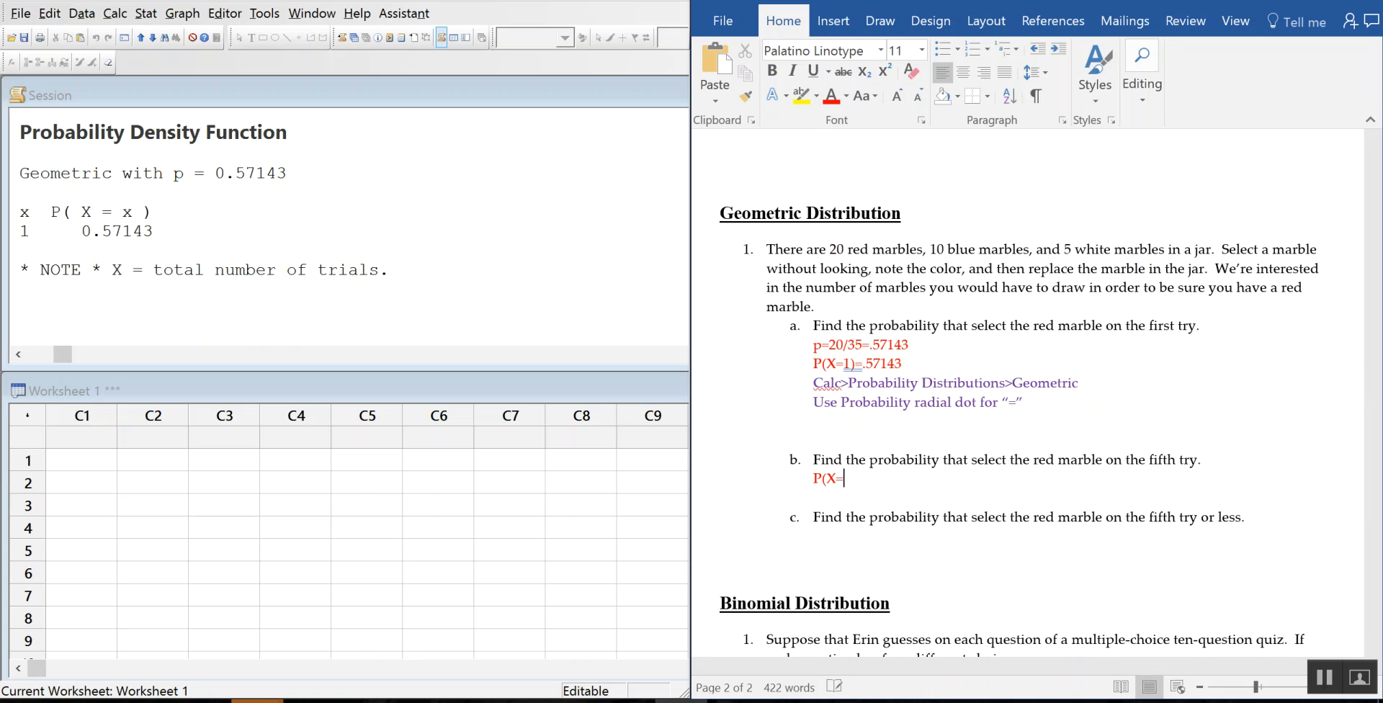
text(5)=)
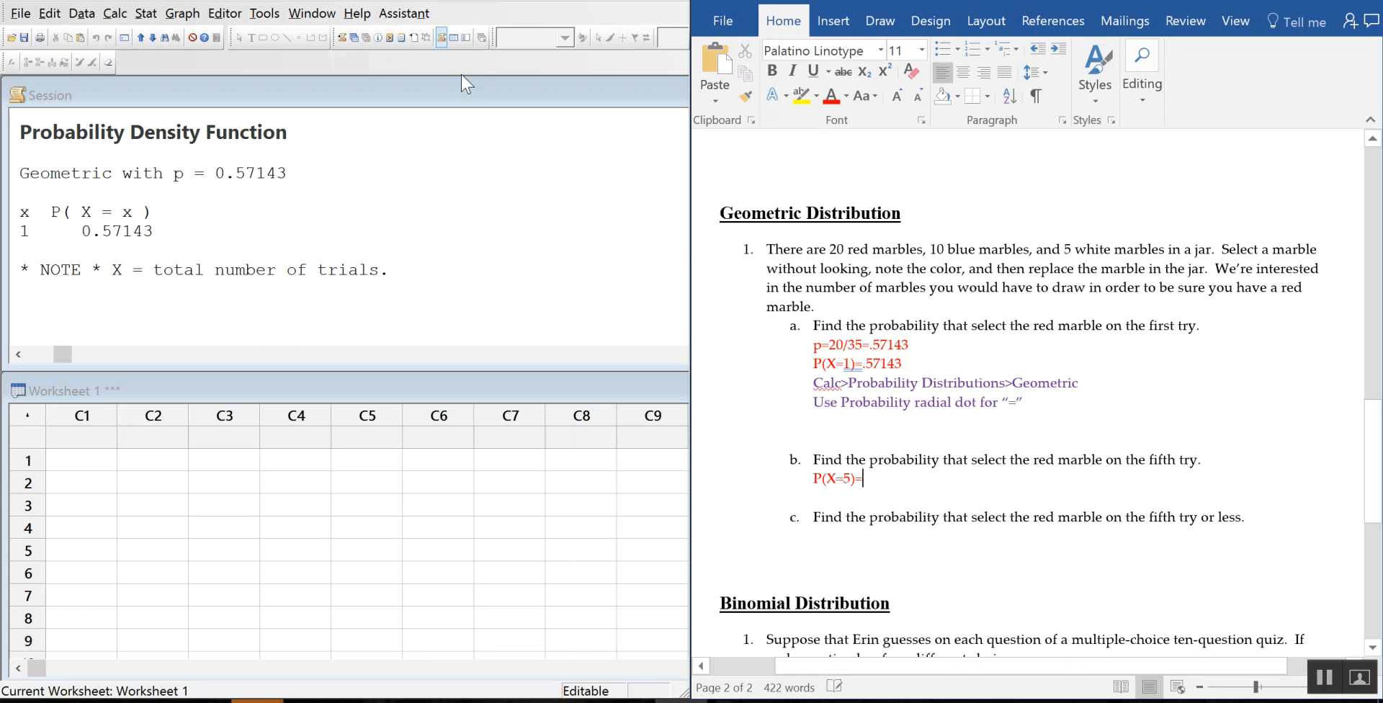
Step: Rerun Minitab's Geometric probability with input constant 5, giving 0.0192775
click(116, 14)
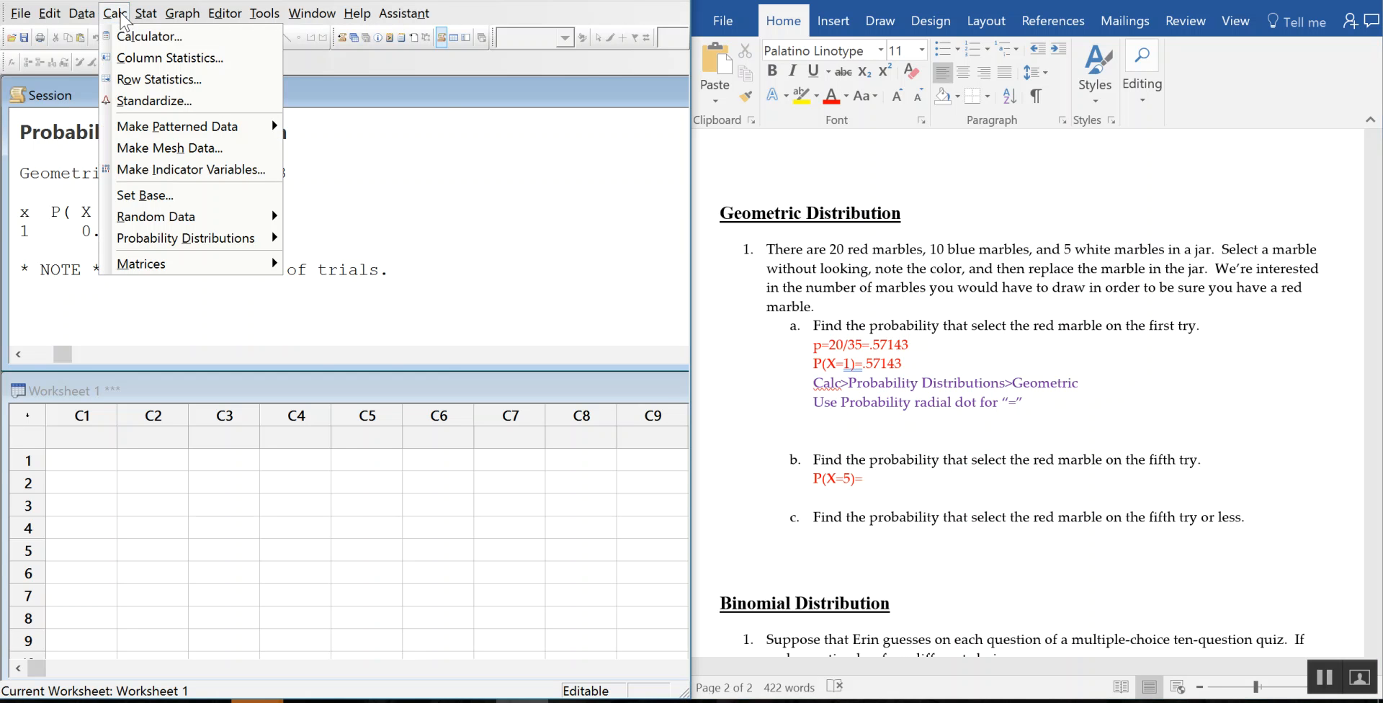
mouse_move(160, 238)
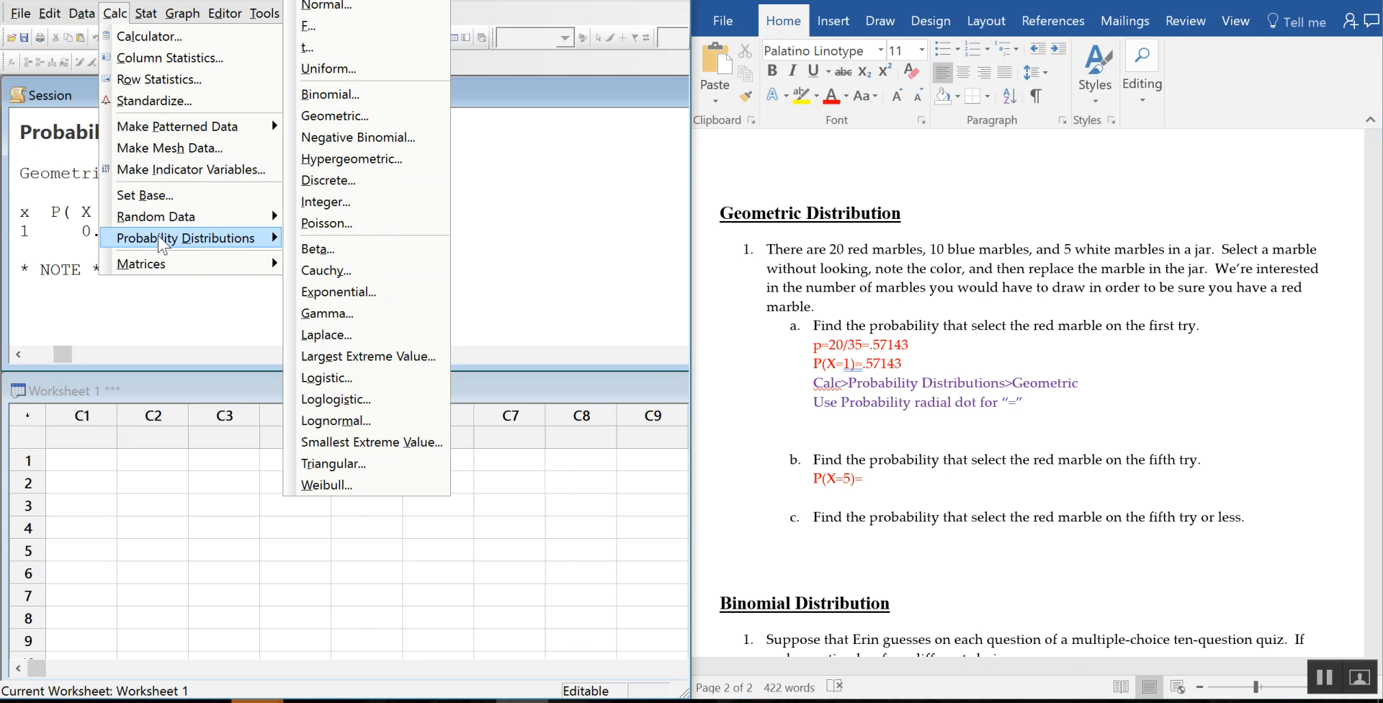
click(369, 118)
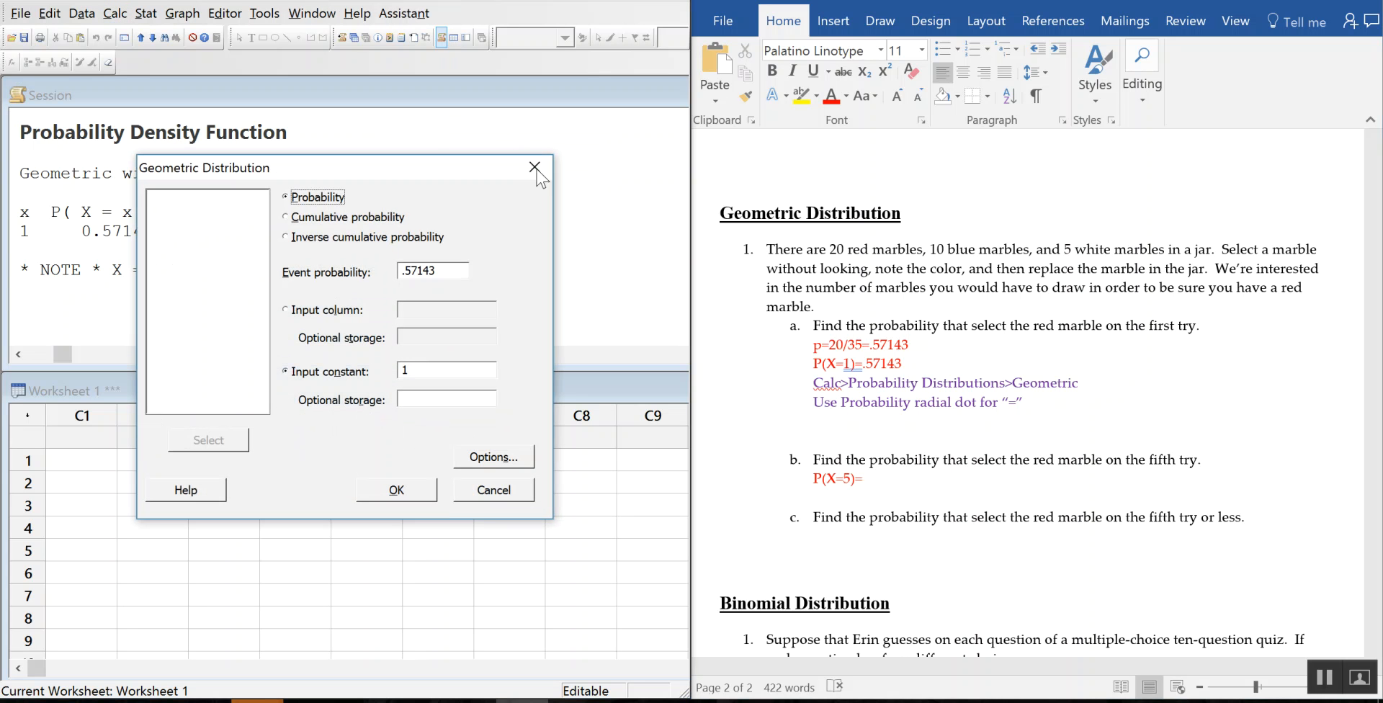
double_click(405, 370)
text(5)
click(413, 489)
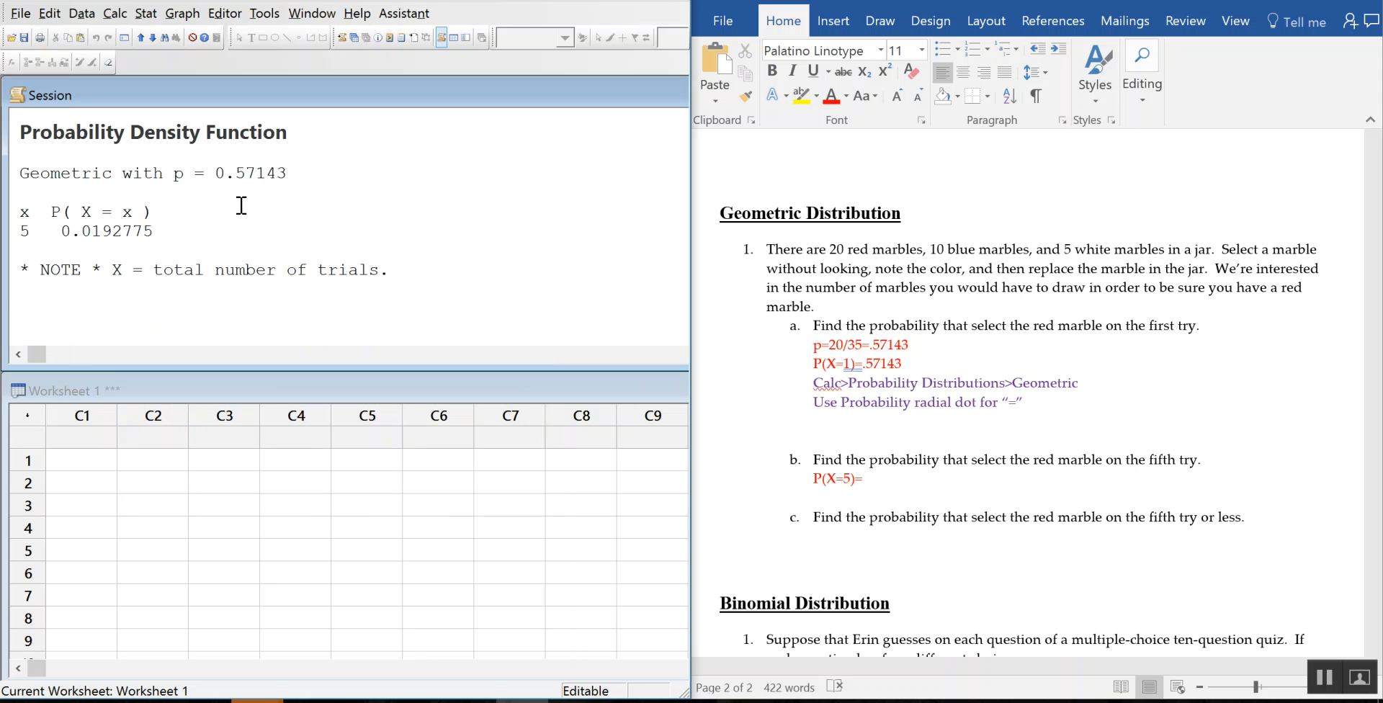
Step: Type 00192775 after 'P(X=5)=' in part b and place the caret where the decimal point goes
click(888, 475)
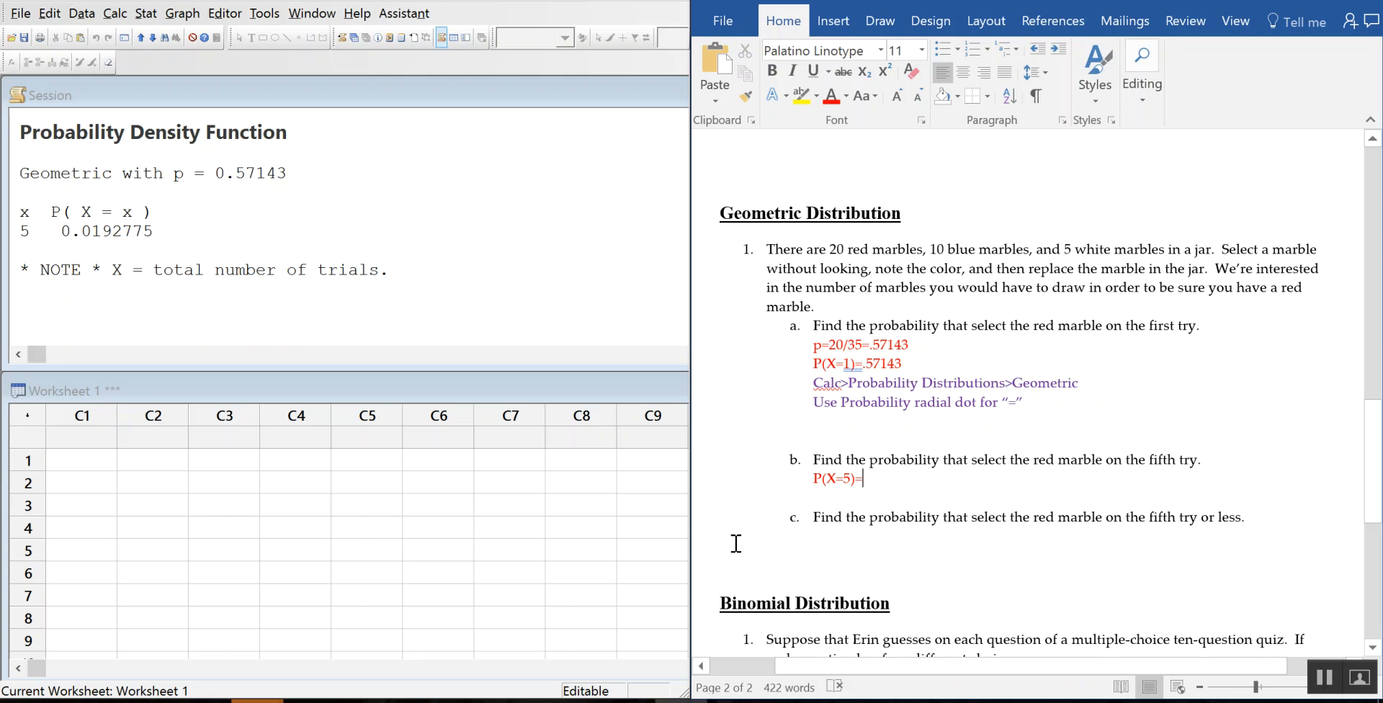
text(0)
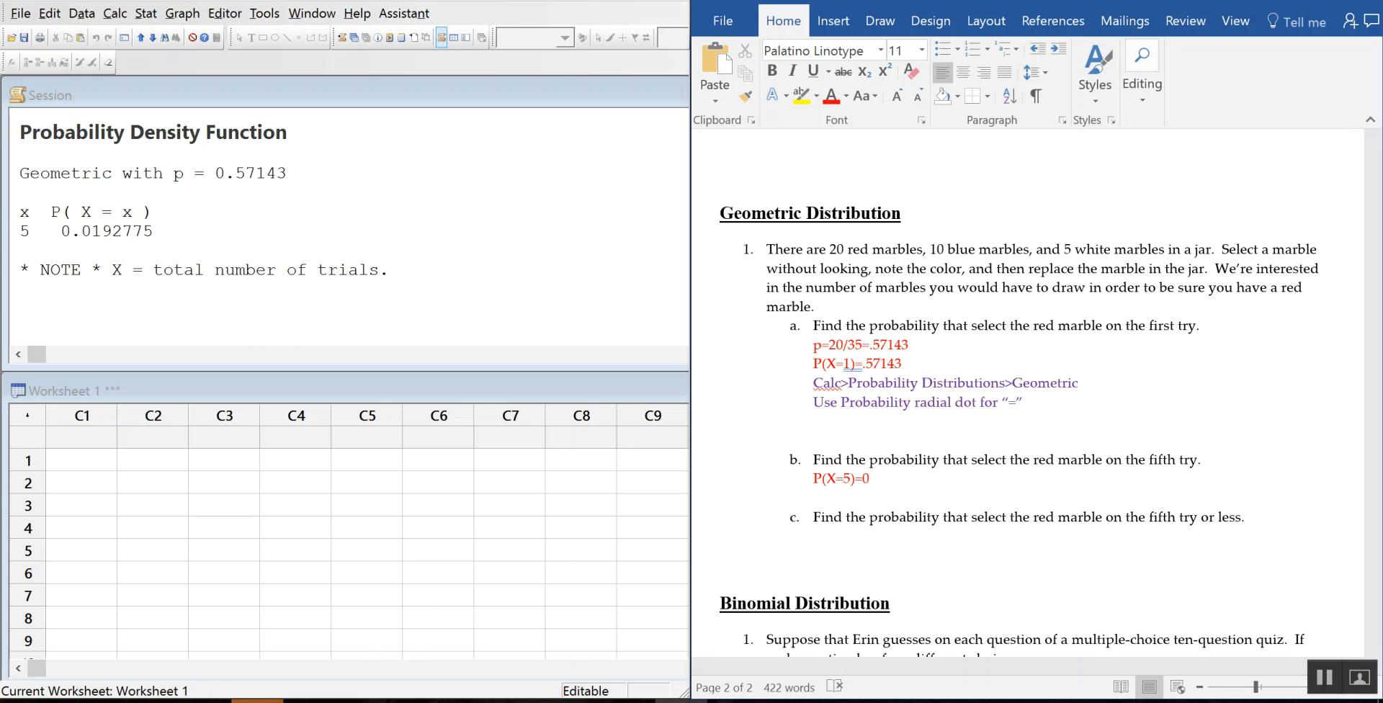
text(0192775)
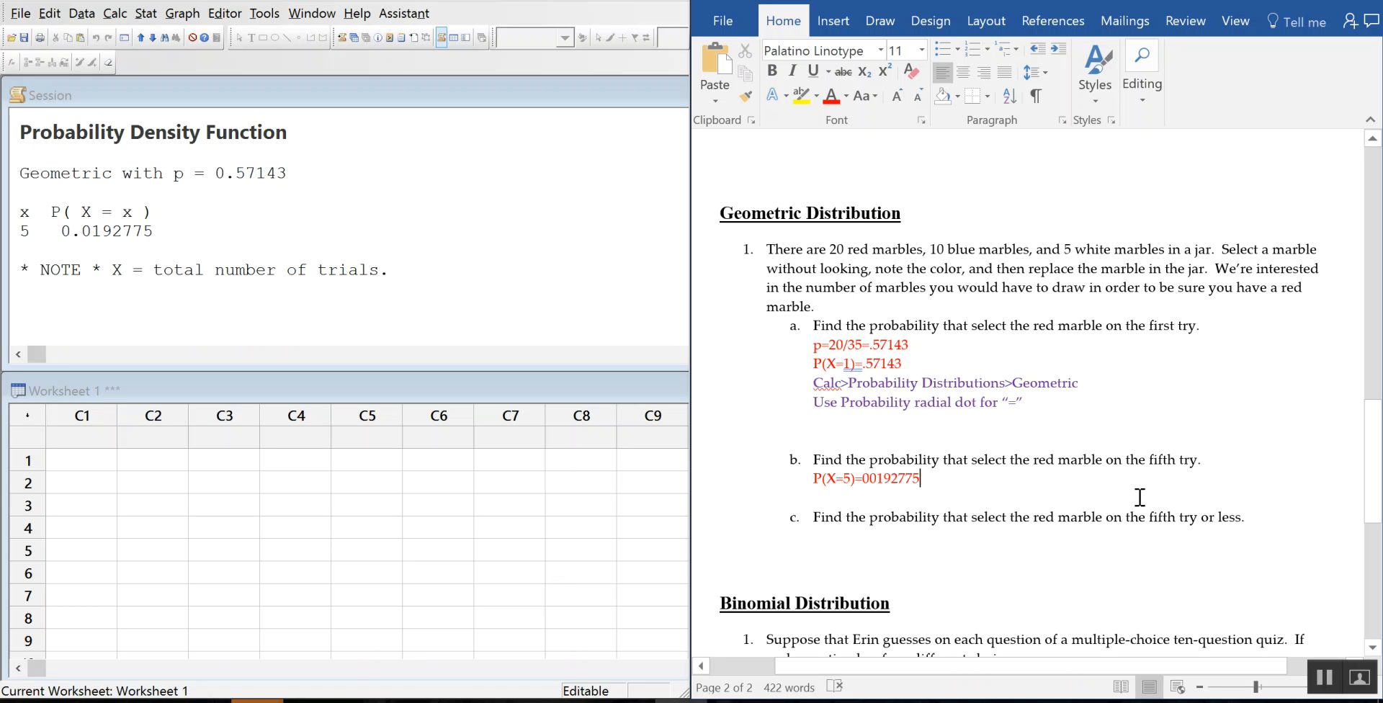
click(872, 479)
Step: Insert the decimal point in part b's answer and begin item c's red answer as P(X5
text(.)
click(821, 536)
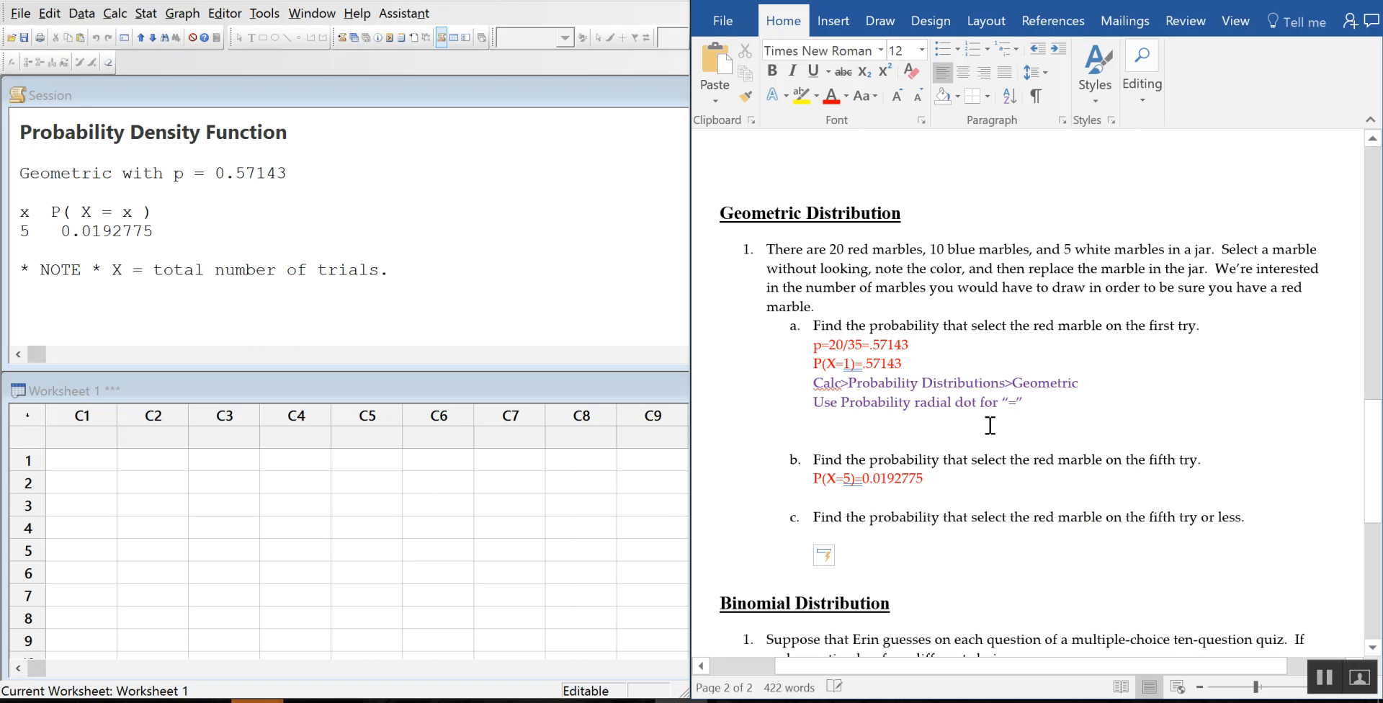
scroll(1114, 506, down, 1)
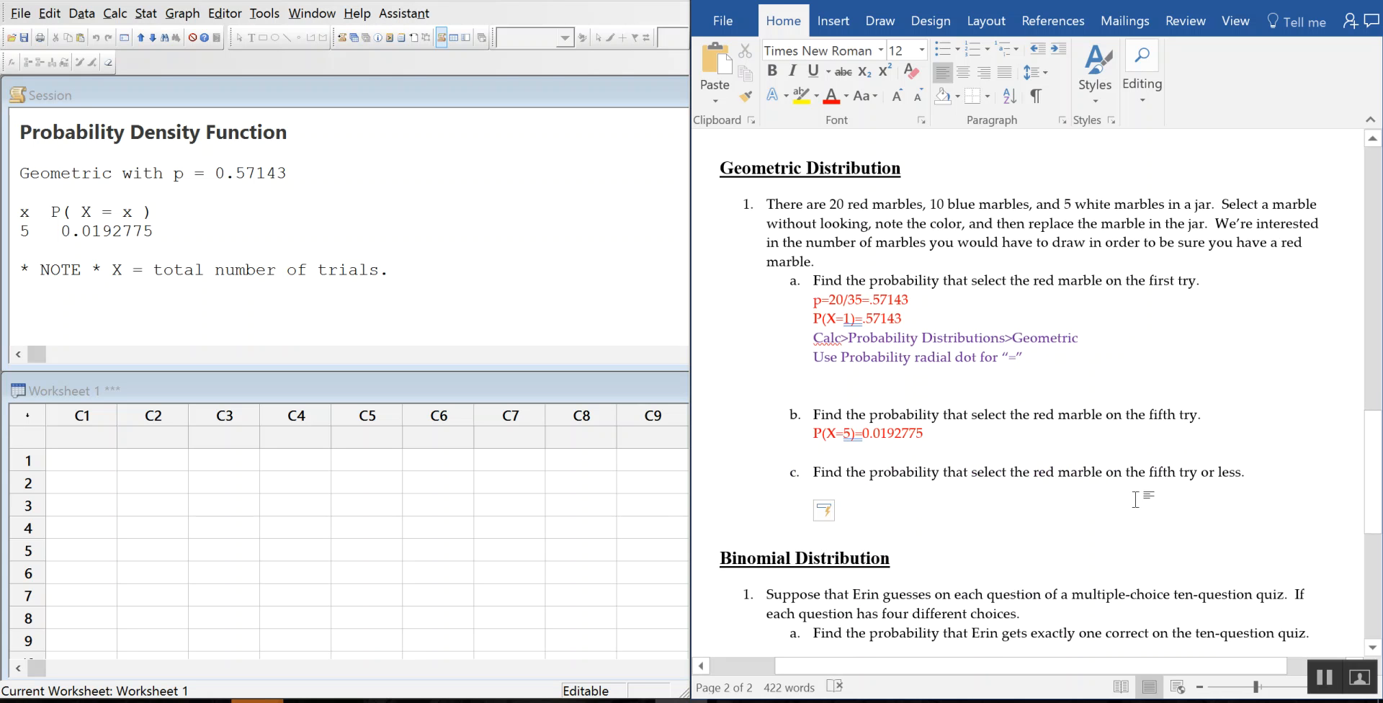
scroll(1138, 500, down, 2)
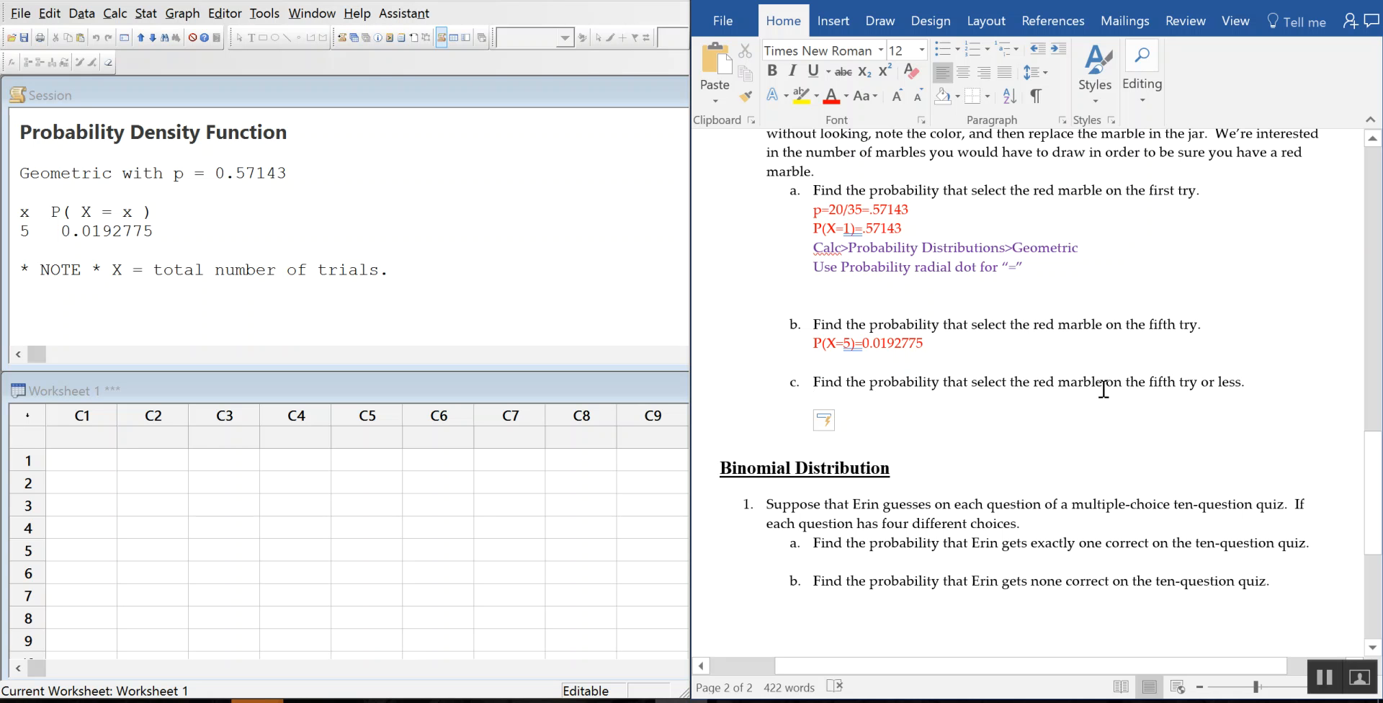
scroll(1103, 389, up, 1)
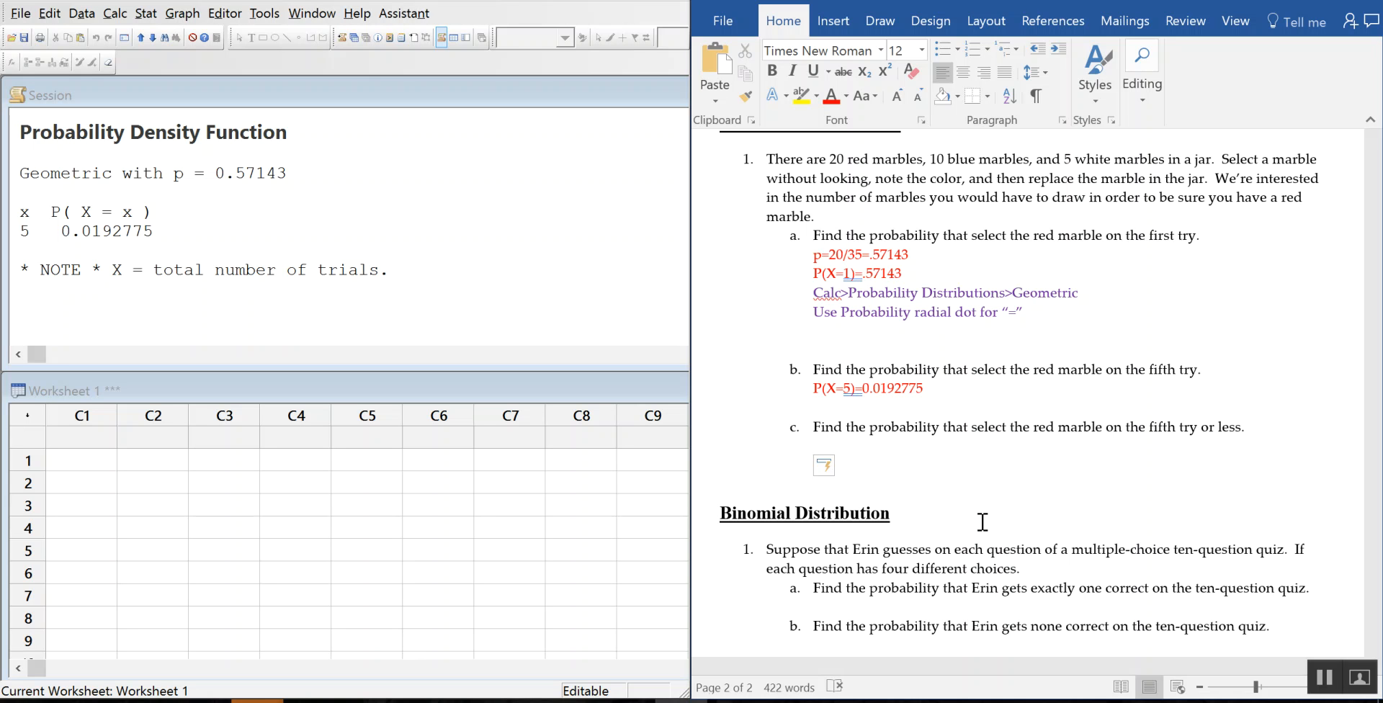
text(P()
key(shift+Home)
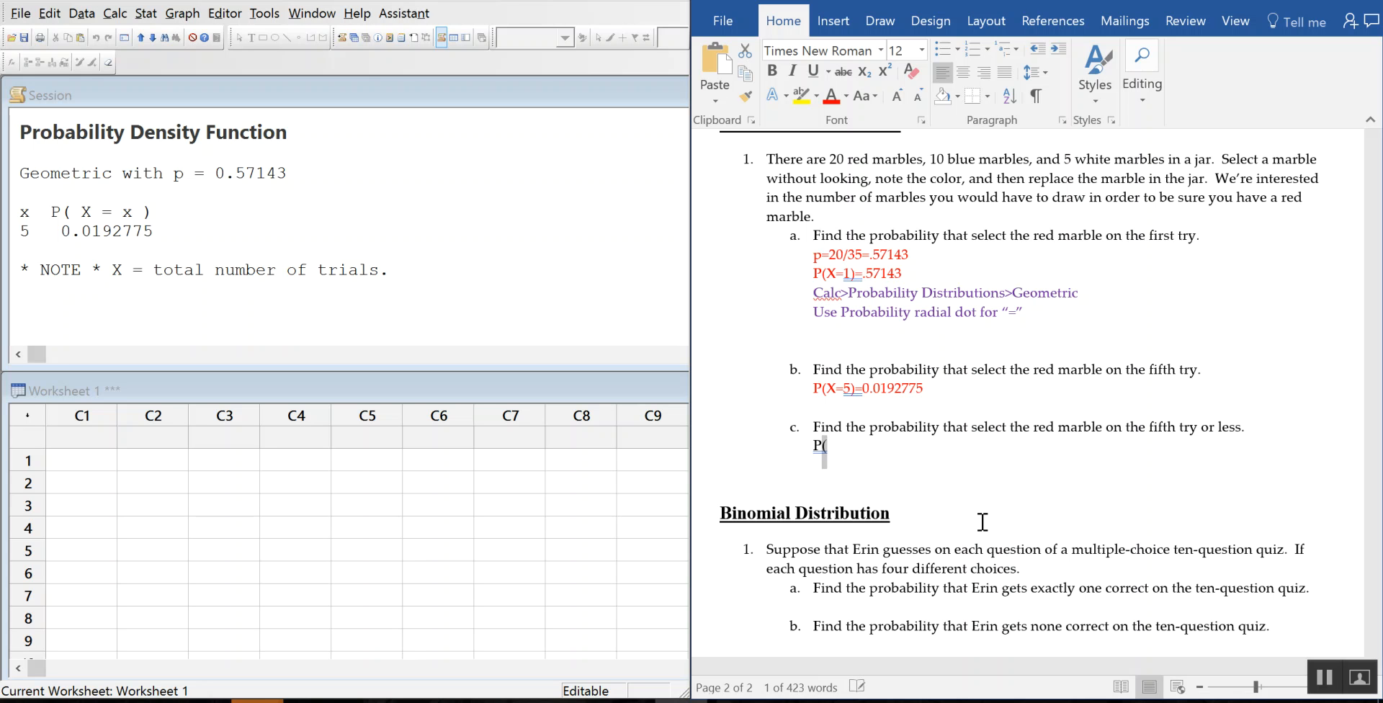
click(831, 97)
click(837, 448)
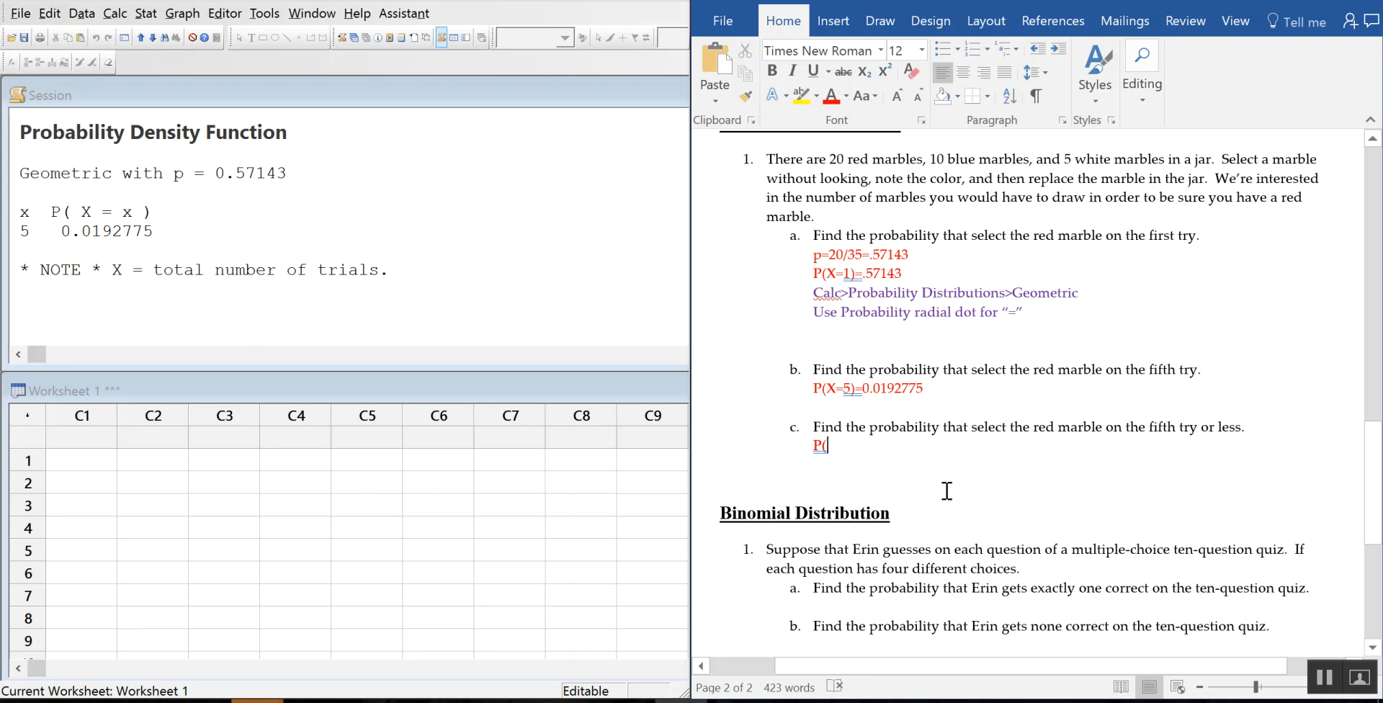
text(X)
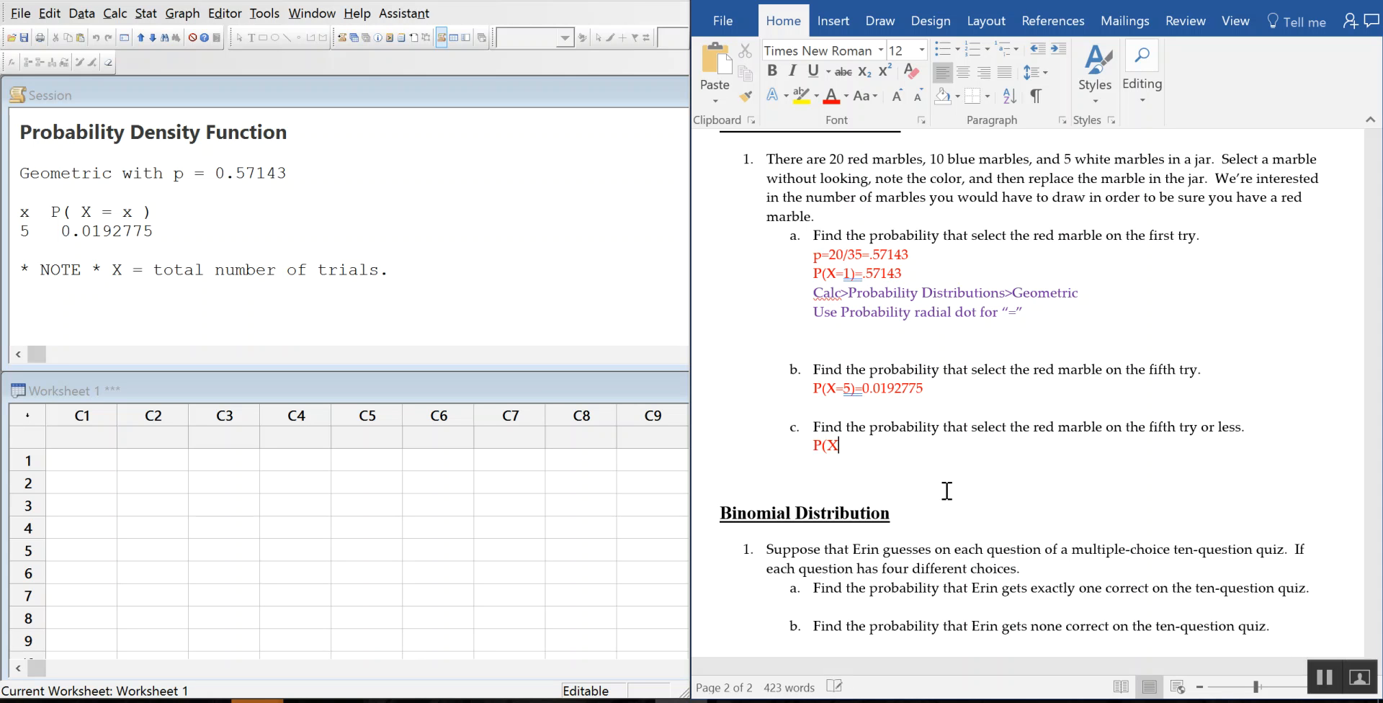
text(5)
Step: Insert the ≤ symbol from the Symbol gallery so item c reads P(X ≤ 5)
click(833, 33)
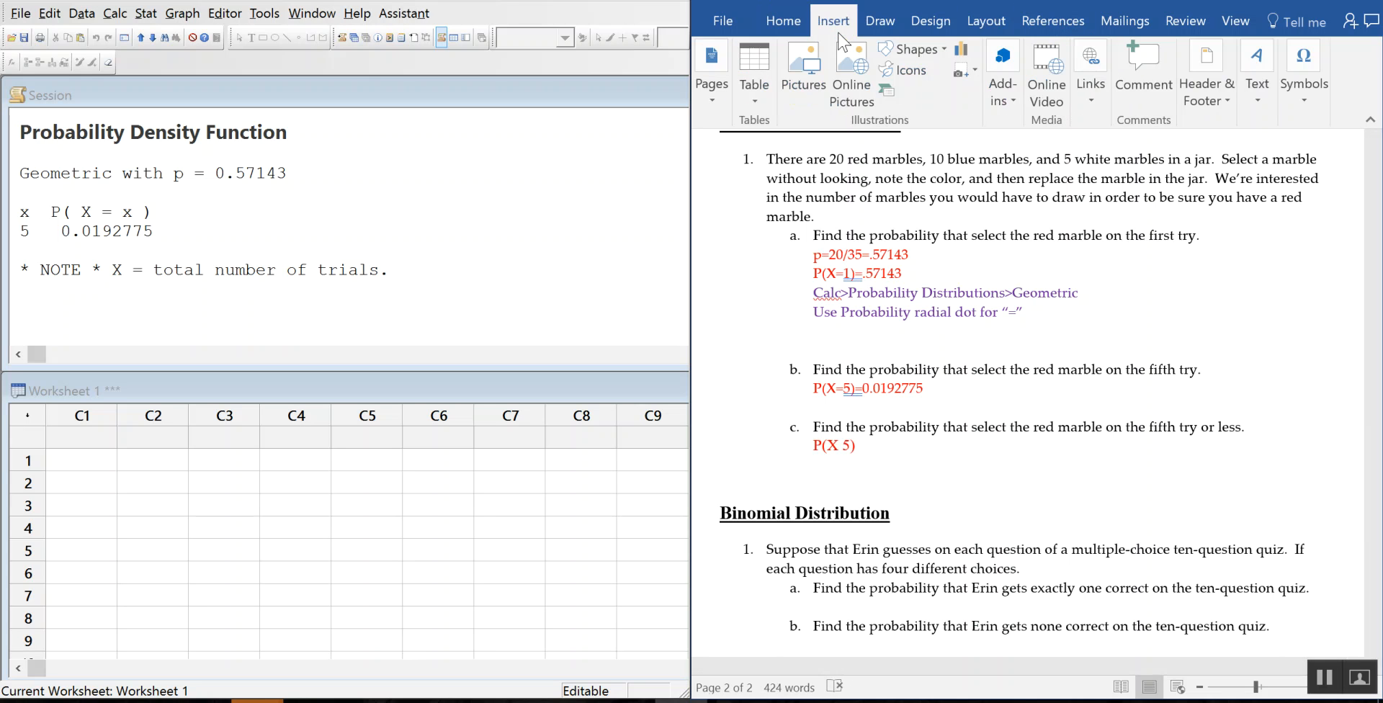
click(1312, 101)
click(1343, 190)
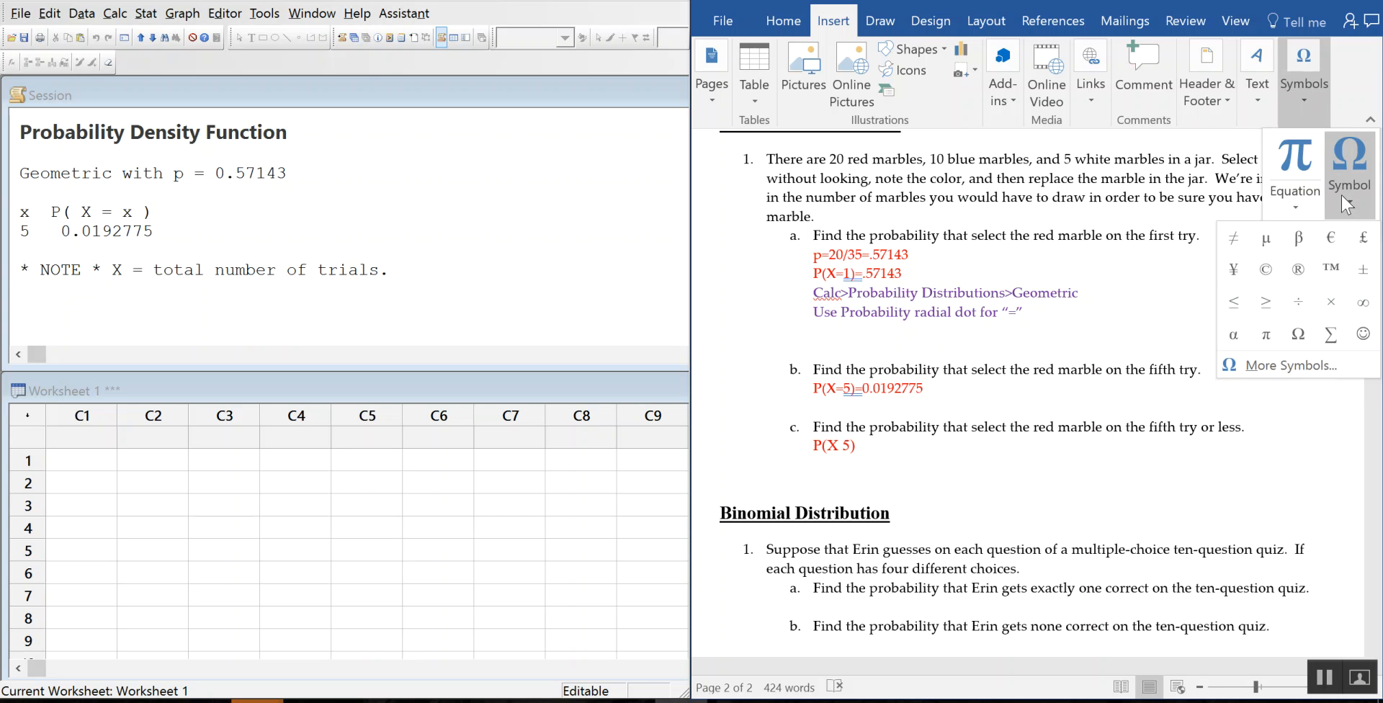
click(1233, 303)
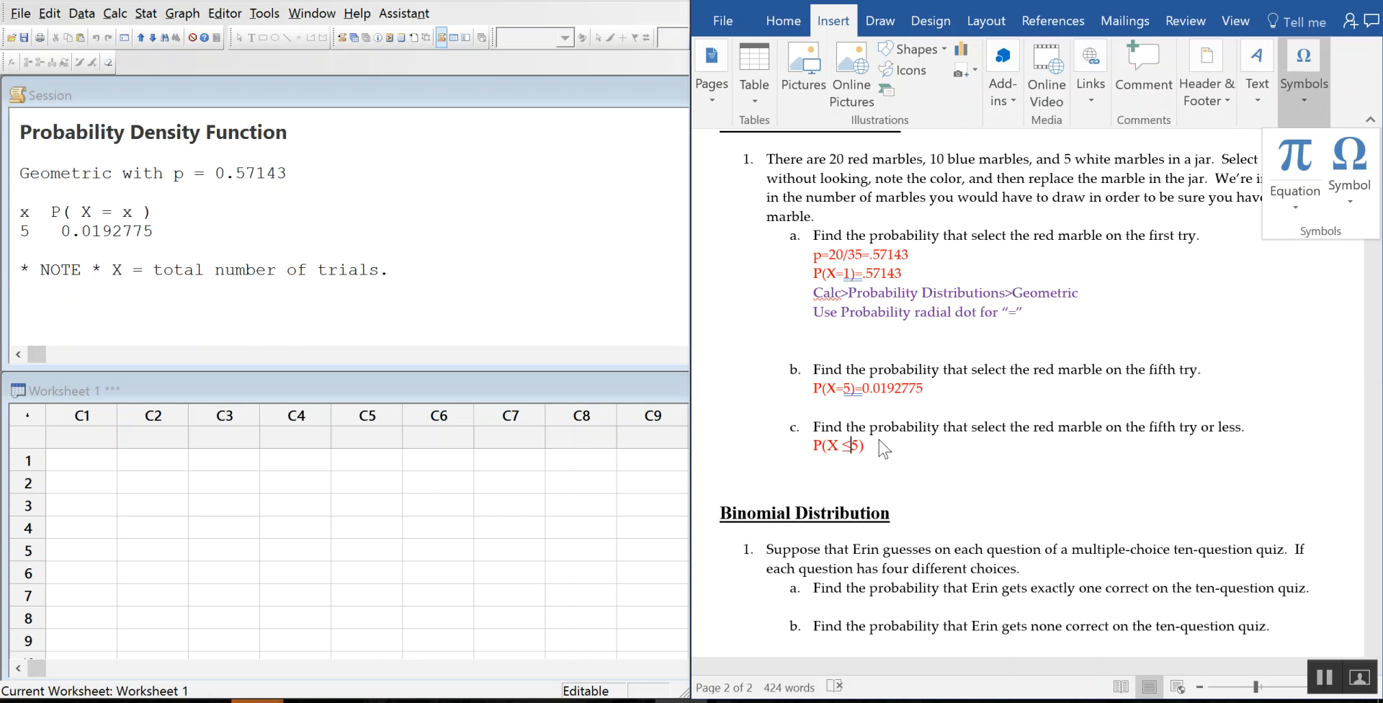
click(854, 449)
click(876, 448)
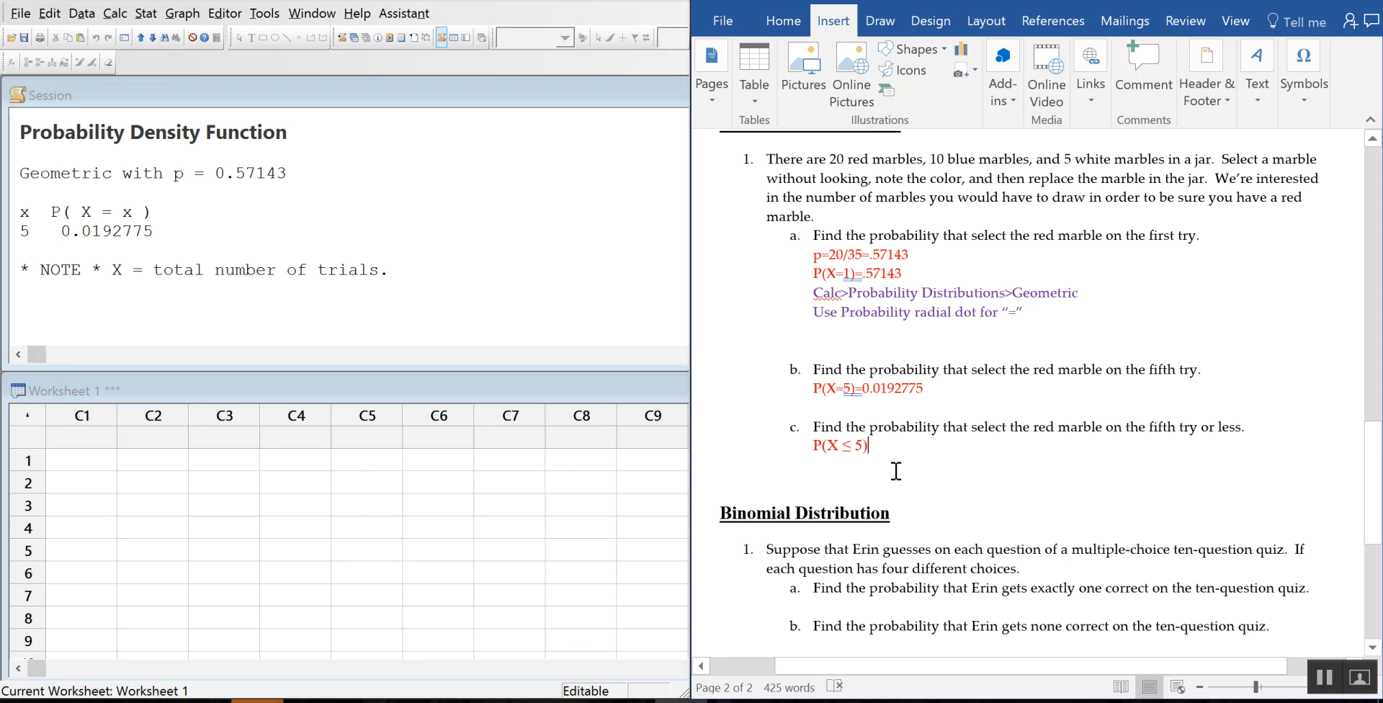
Step: Append = to item c's answer and run Minitab's cumulative Geometric probability for 5 with p .57143
text(=)
click(115, 13)
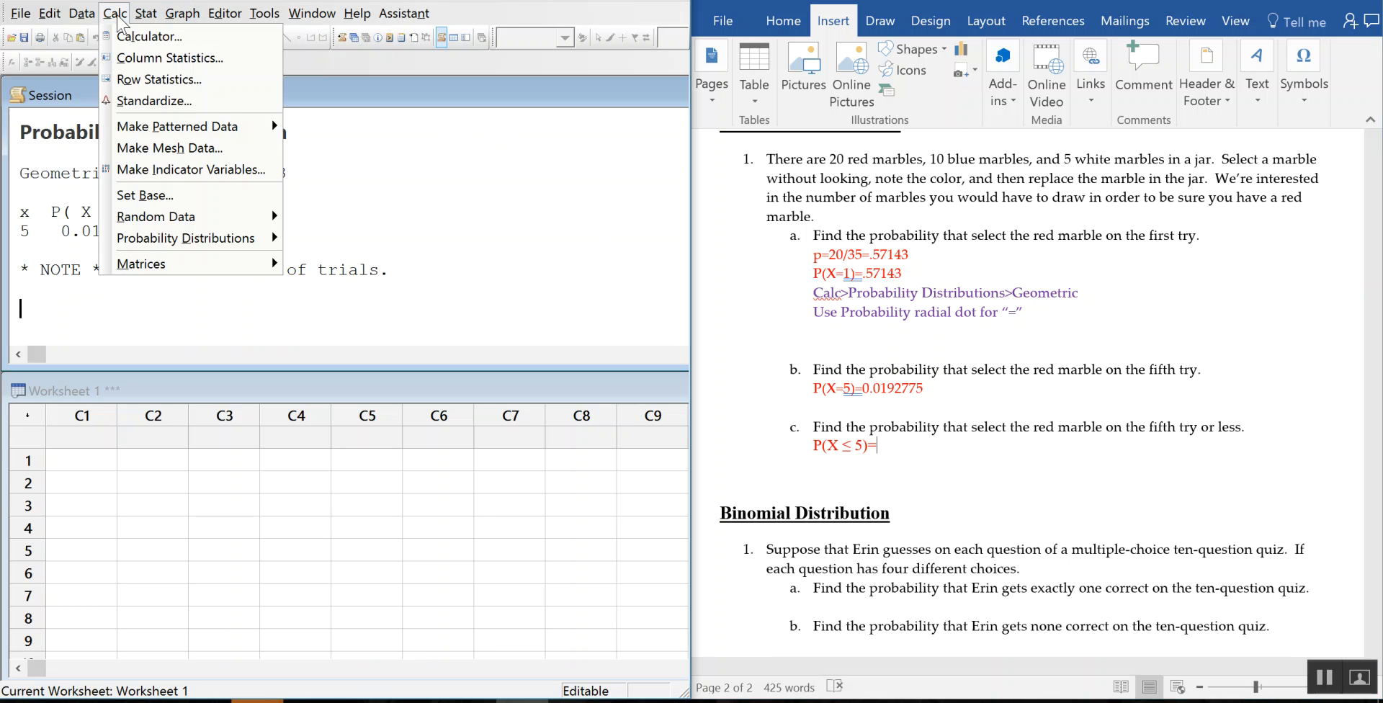
mouse_move(184, 239)
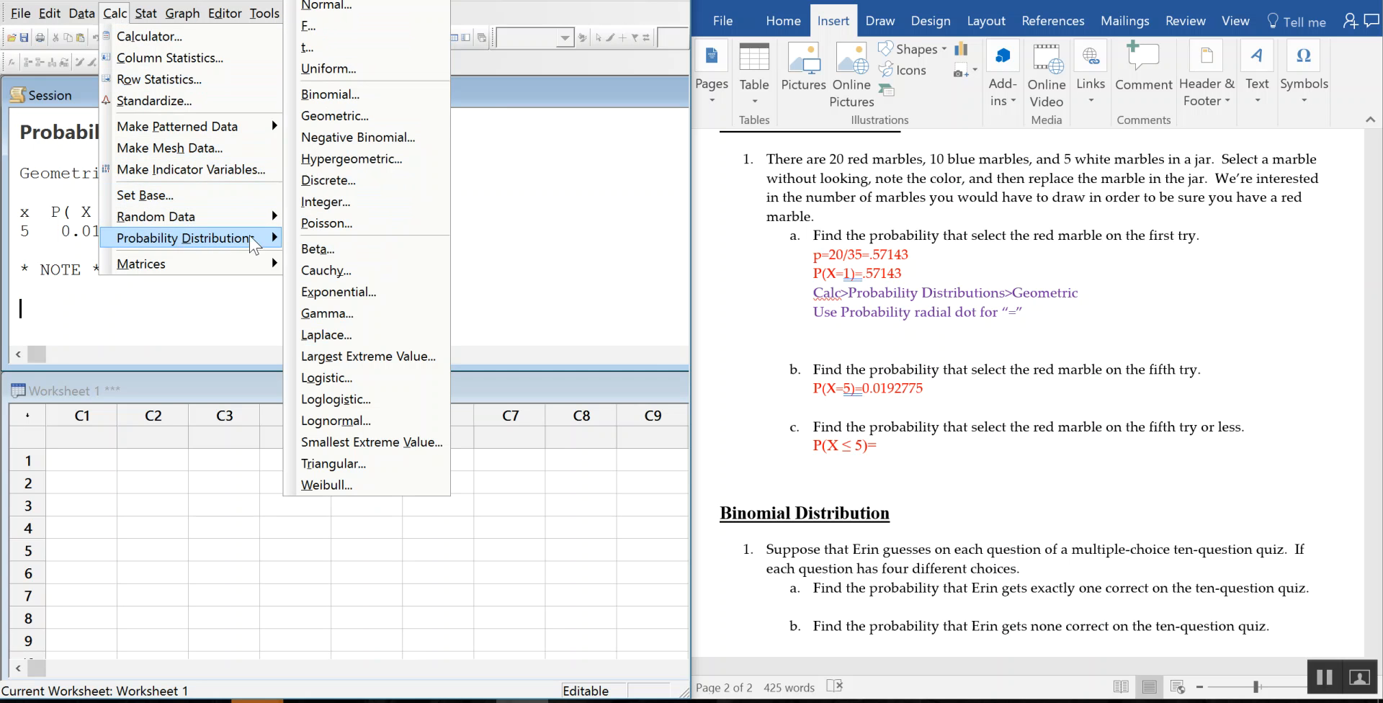
click(351, 127)
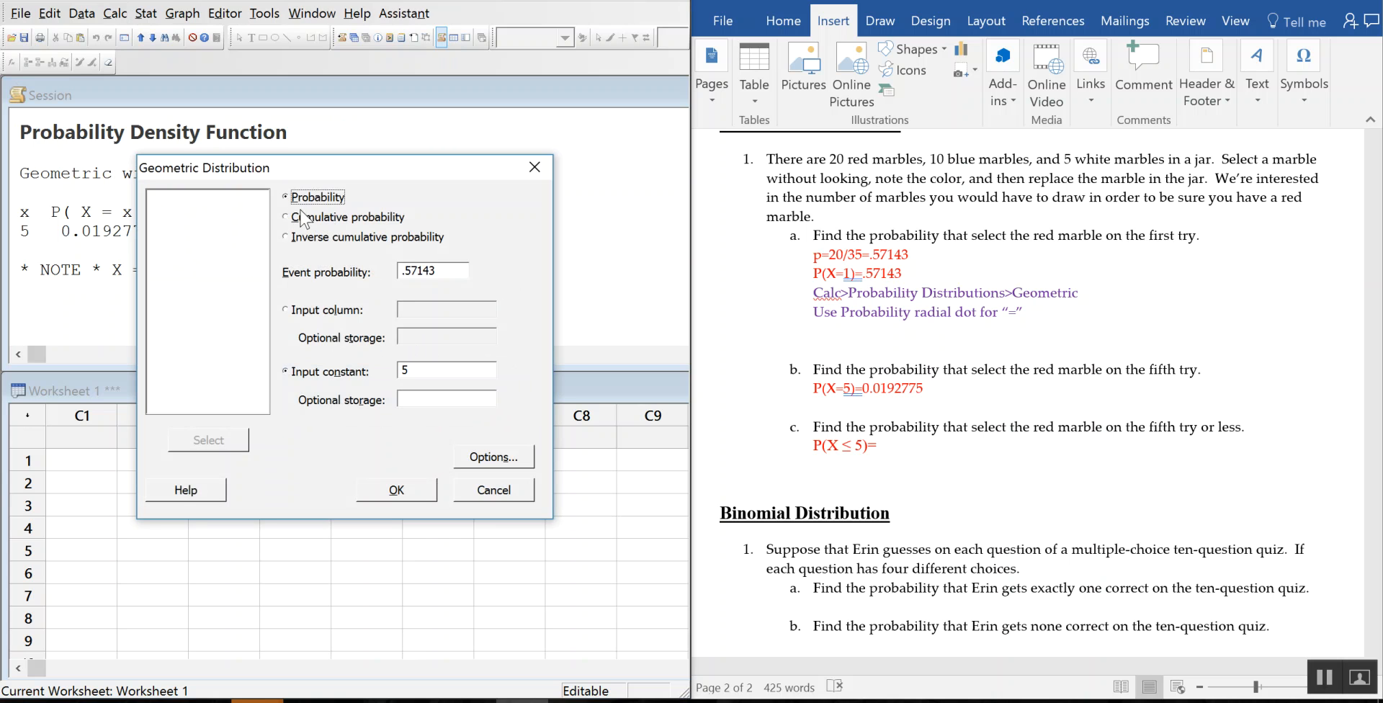
click(289, 218)
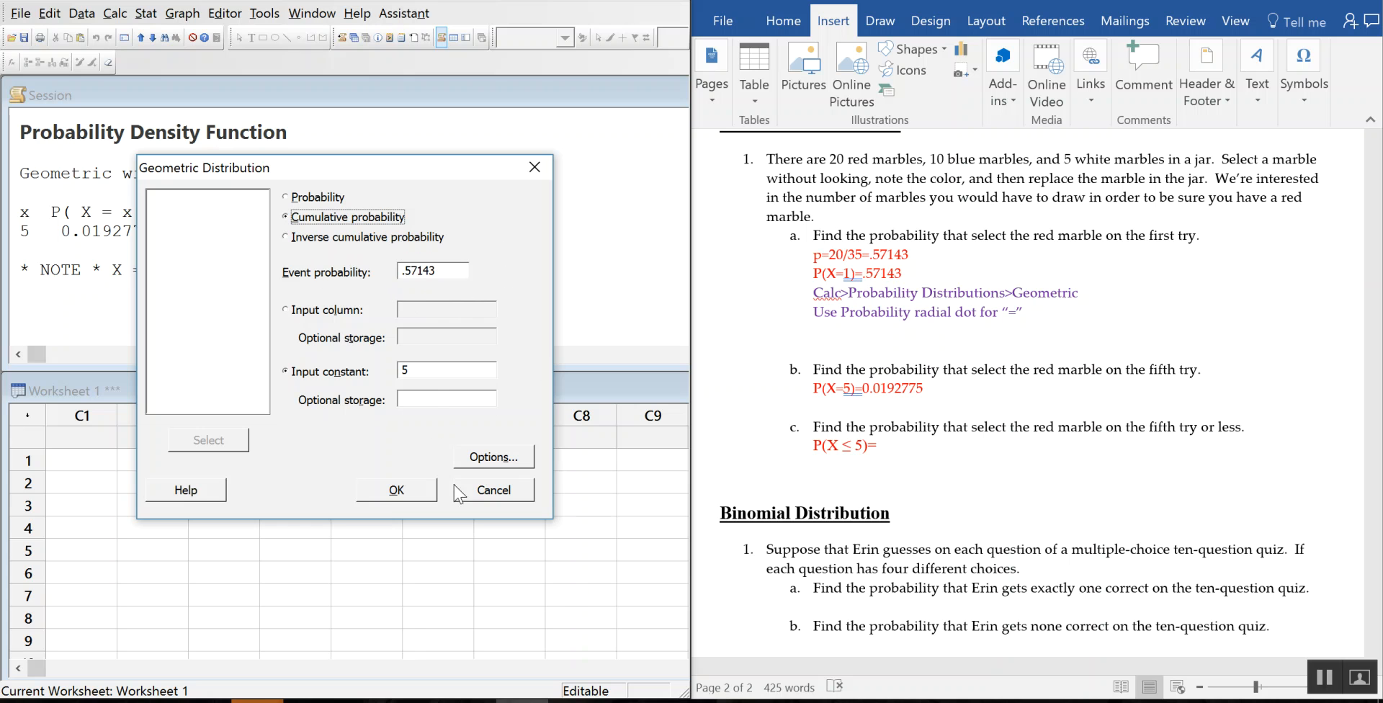
click(384, 494)
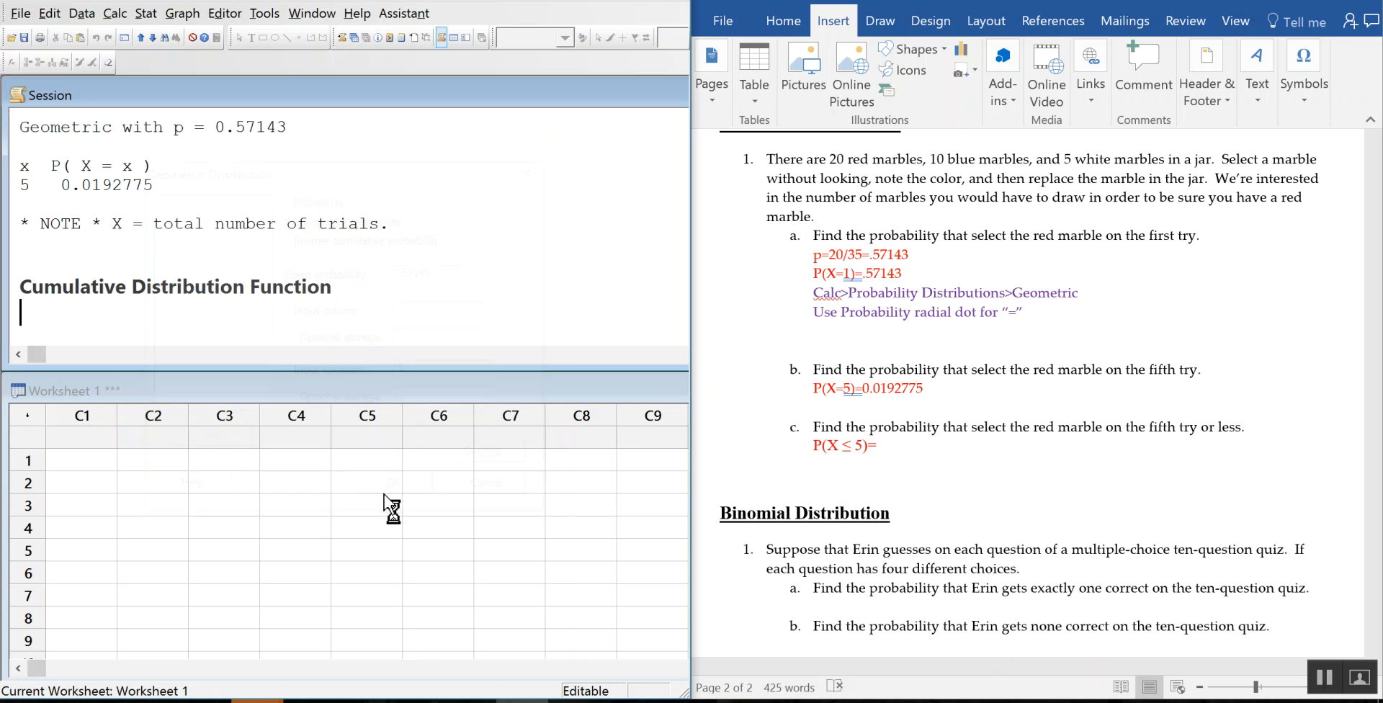
Step: Complete item c's answer as P(X ≤ 5)=0.985542
click(900, 447)
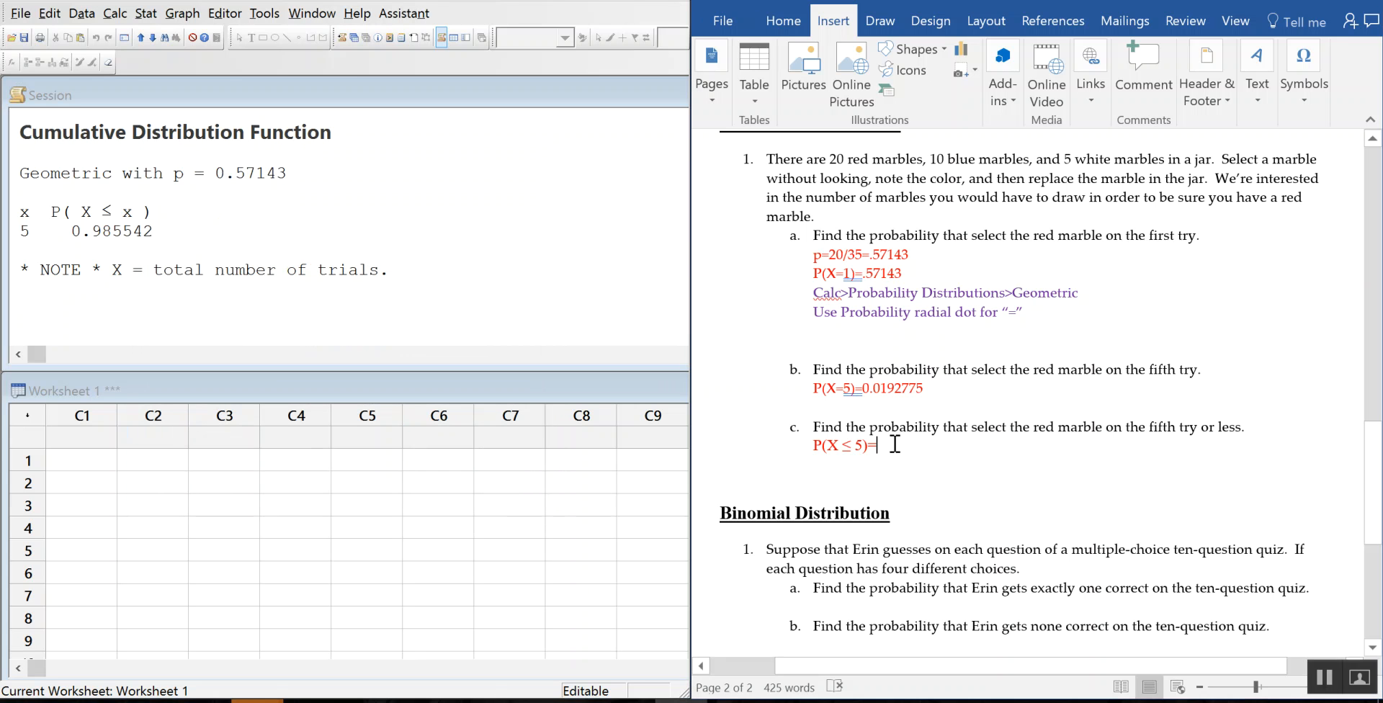
text(0.)
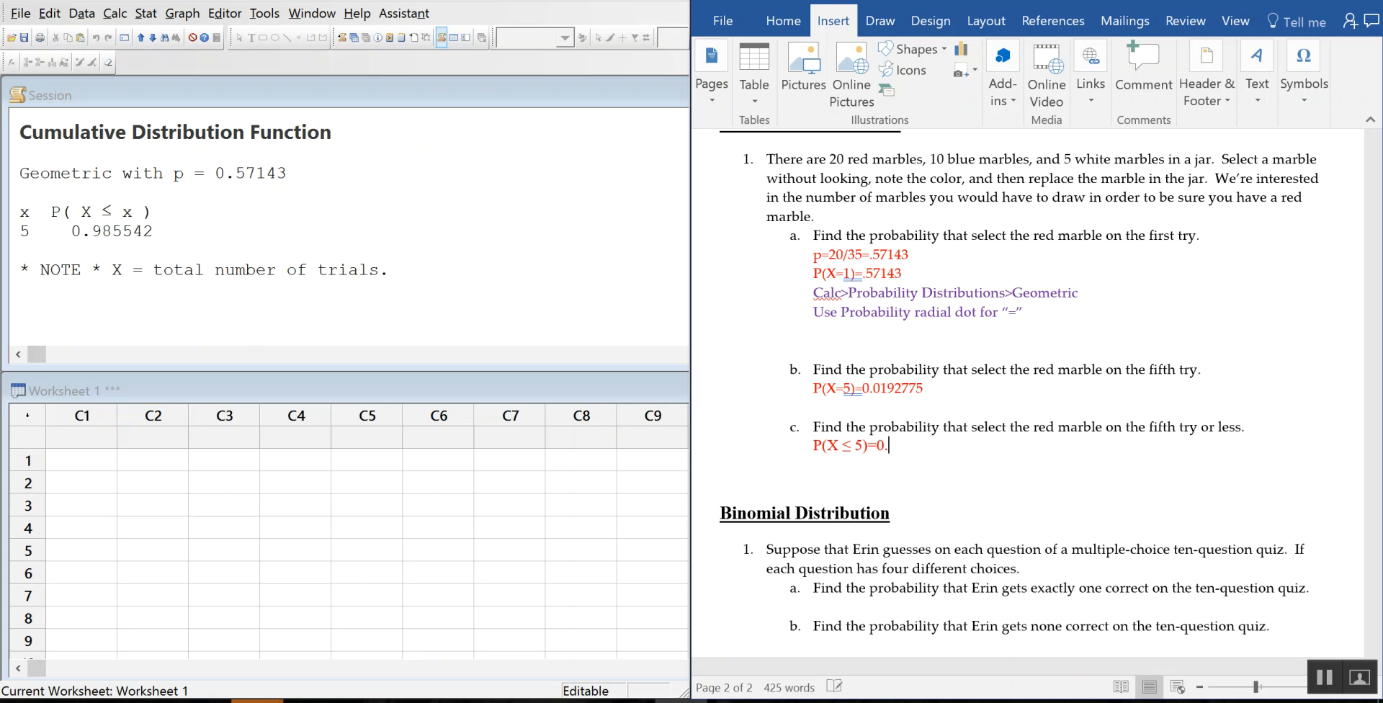
text(985542)
click(836, 465)
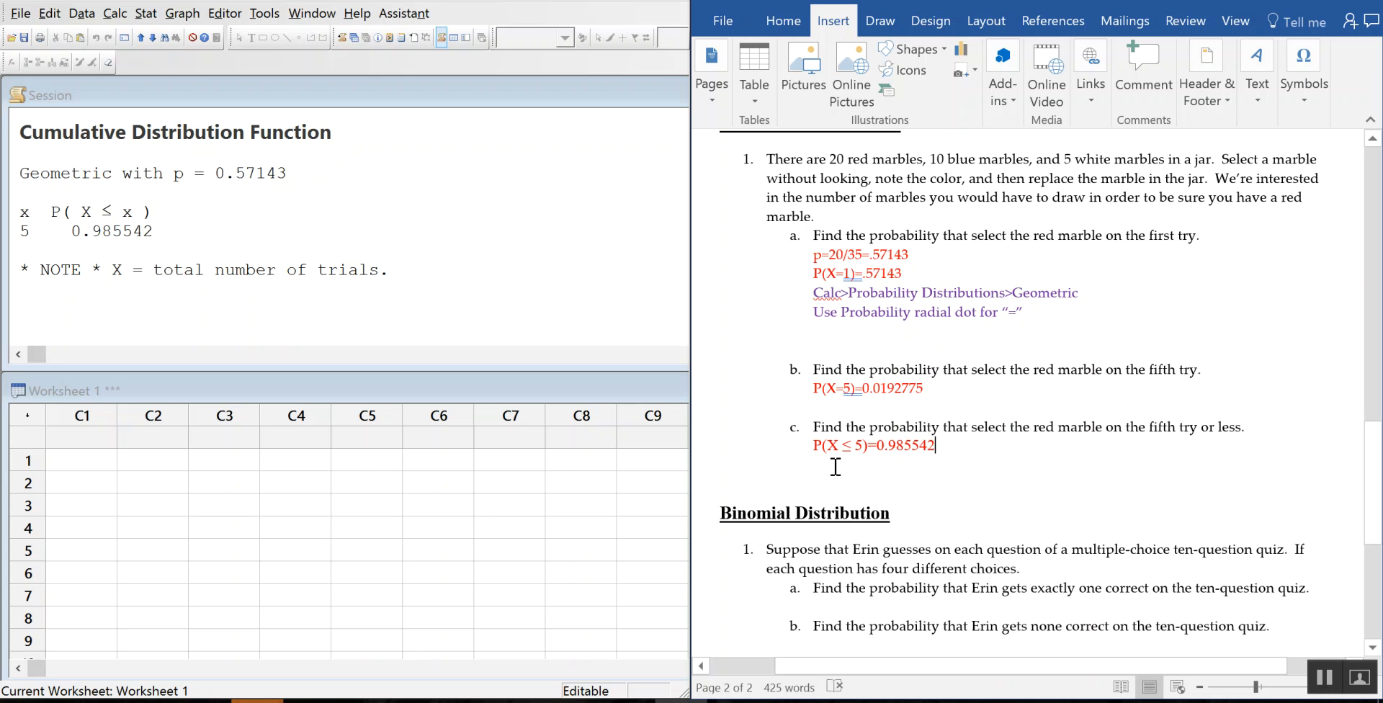
click(984, 449)
Step: Add a purple note below: Use Cumulative when it is a "less than or equal to"
key(Return)
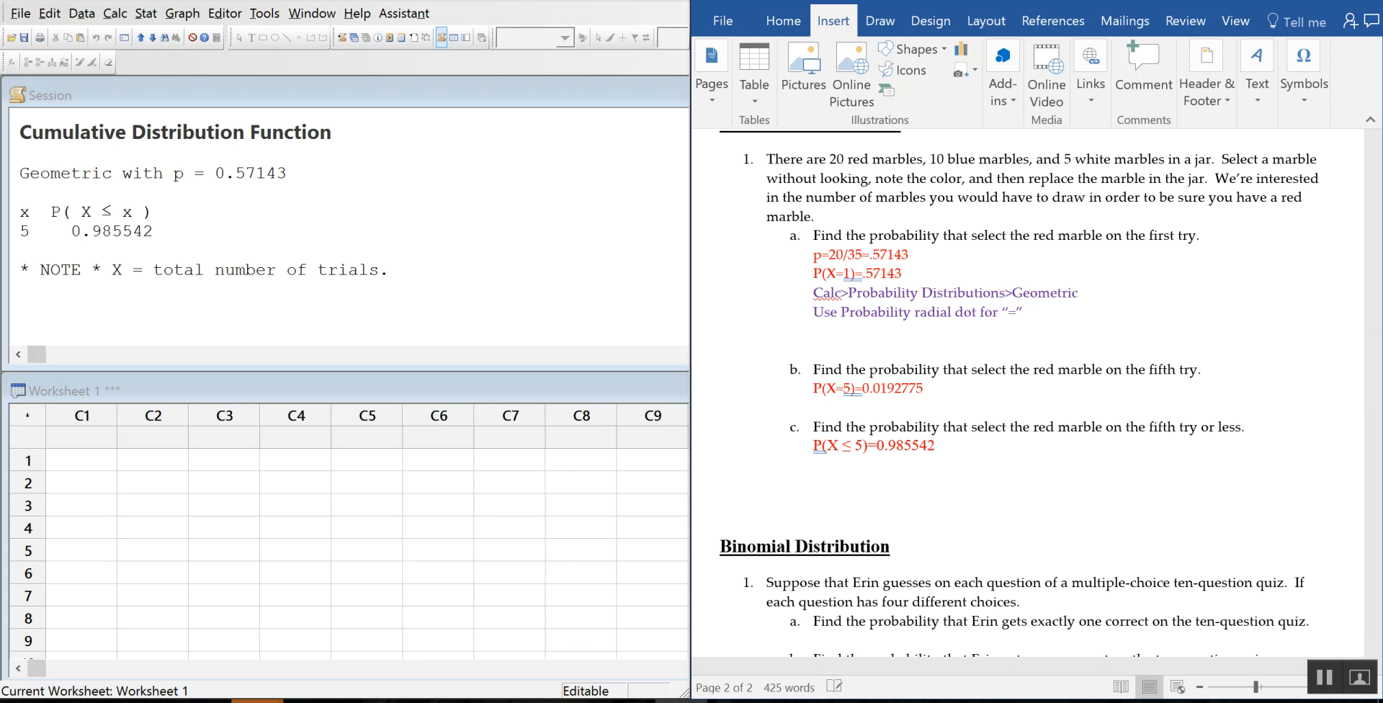
click(783, 21)
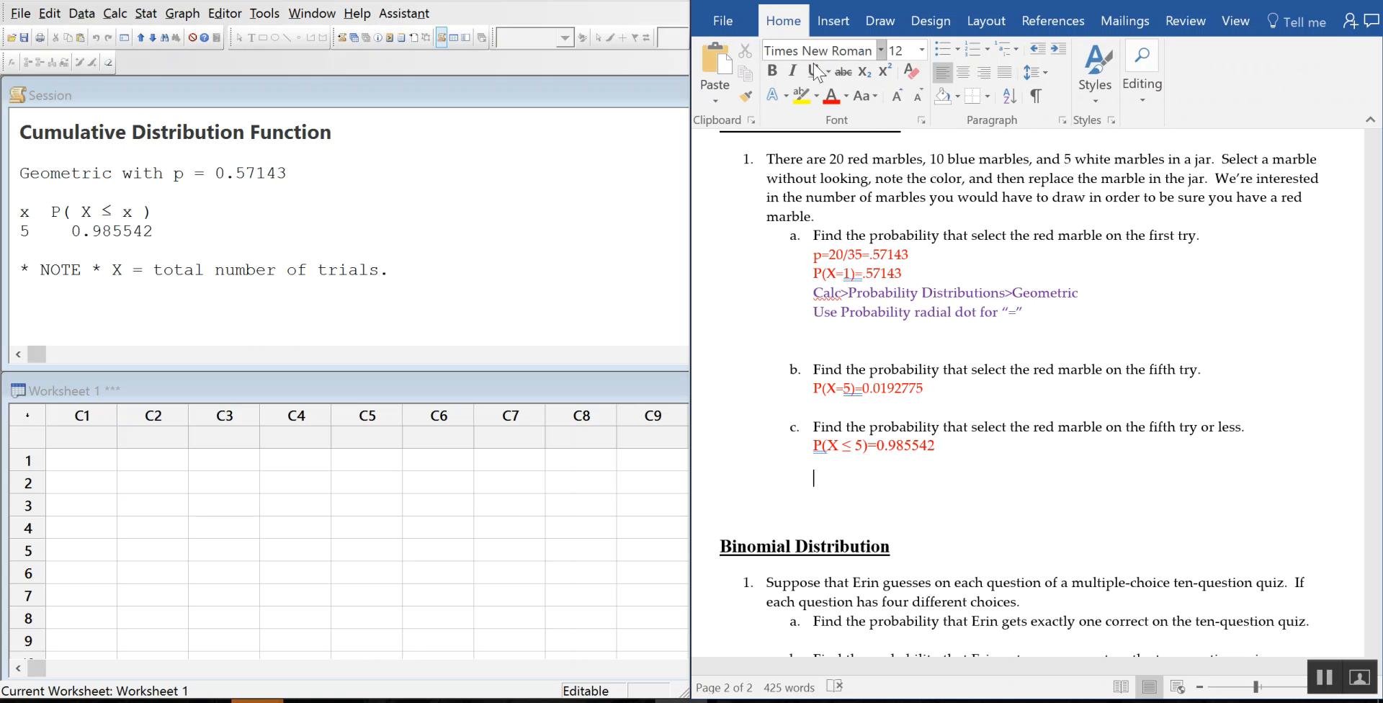
click(846, 96)
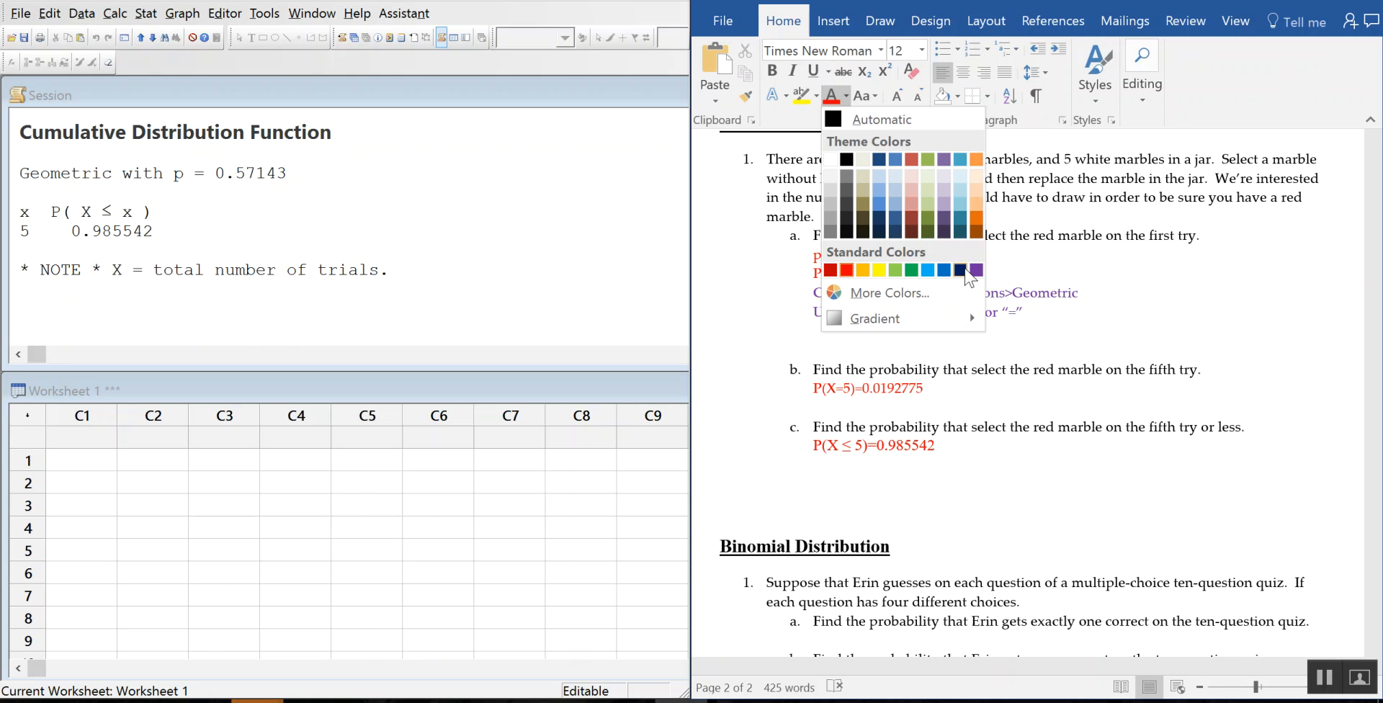
click(976, 270)
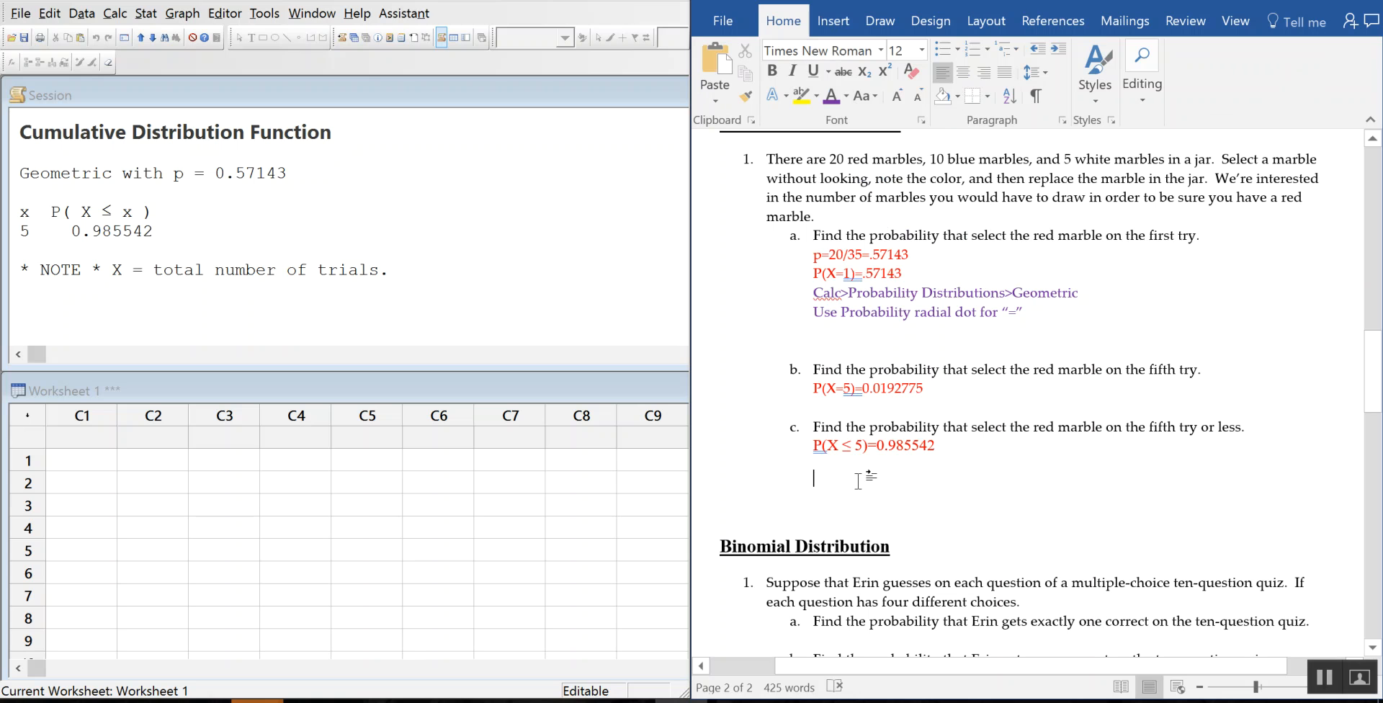
text(Use)
text(C)
text(unmu)
key(BackSpace)
key(BackSpace)
key(BackSpace)
text(mulative whn)
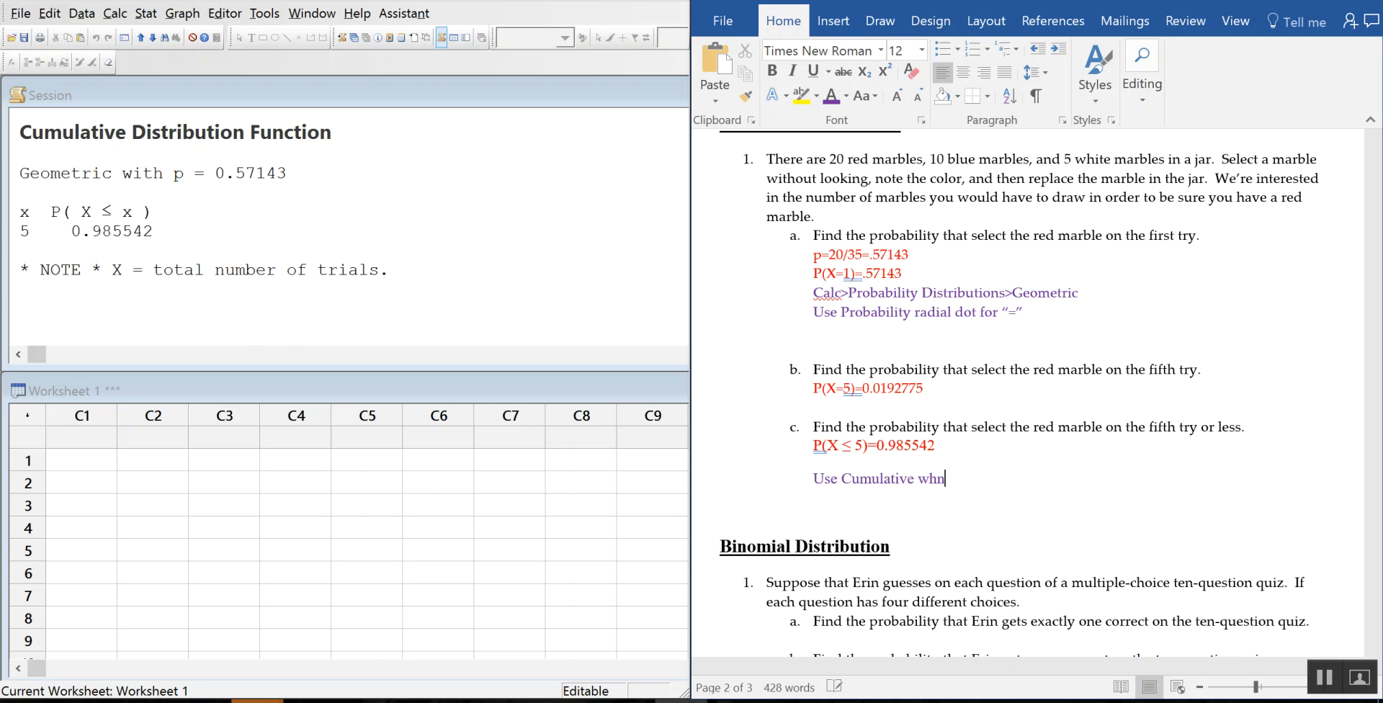
key(BackSpace)
text(en it is a less than o)
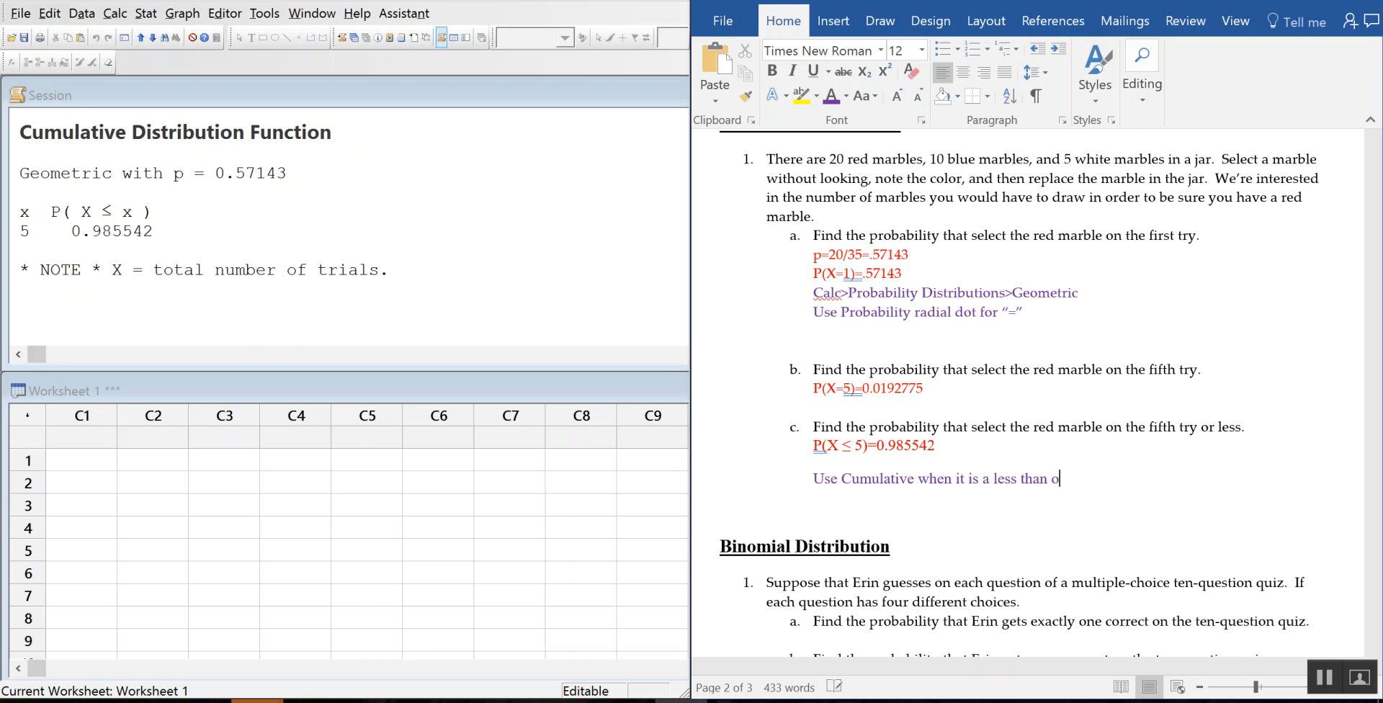
text(r equal )
text(to")
text(")
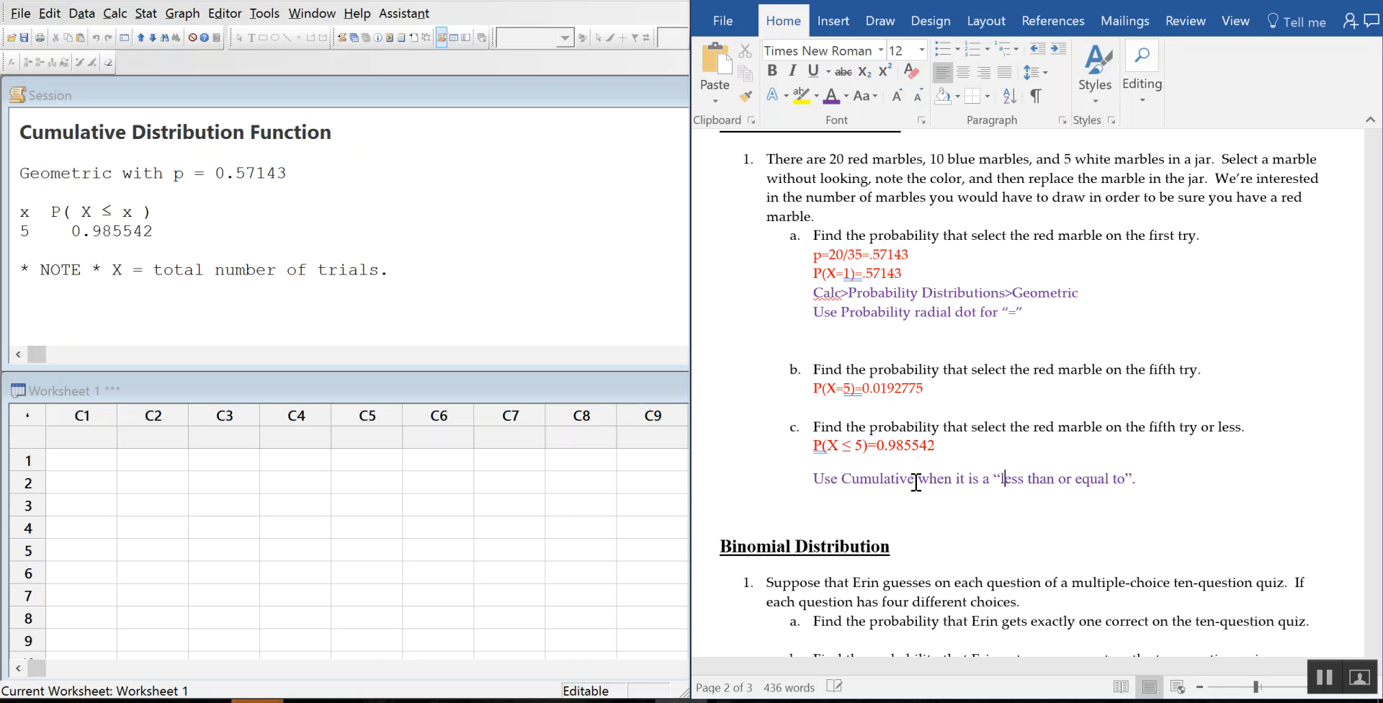
key(Right)
key(Right)
key(Right)
key(Right)
key(Right)
key(XF86AudioLowerVolume)
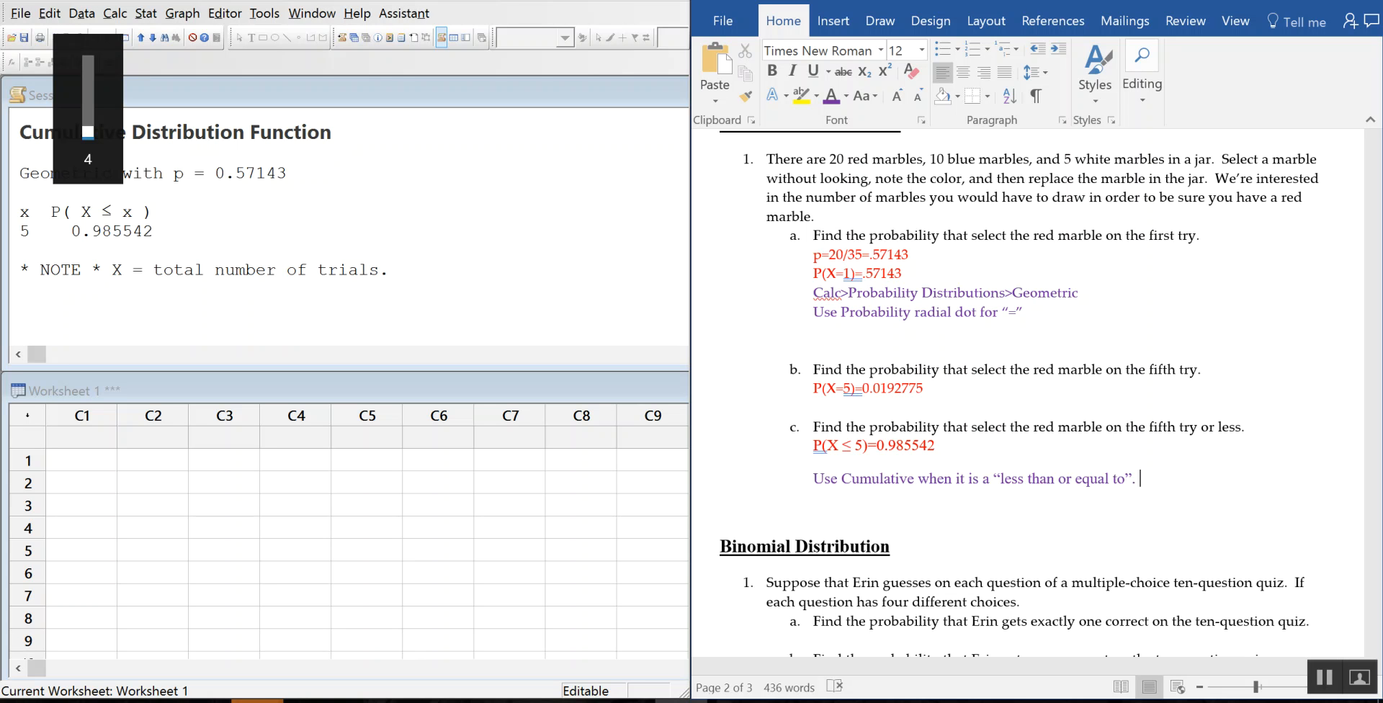
key(XF86AudioRaiseVolume)
key(XF86AudioRaiseVolume)
key(XF86AudioRaiseVolume)
key(XF86AudioRaiseVolume)
key(XF86AudioRaiseVolume)
key(XF86AudioRaiseVolume)
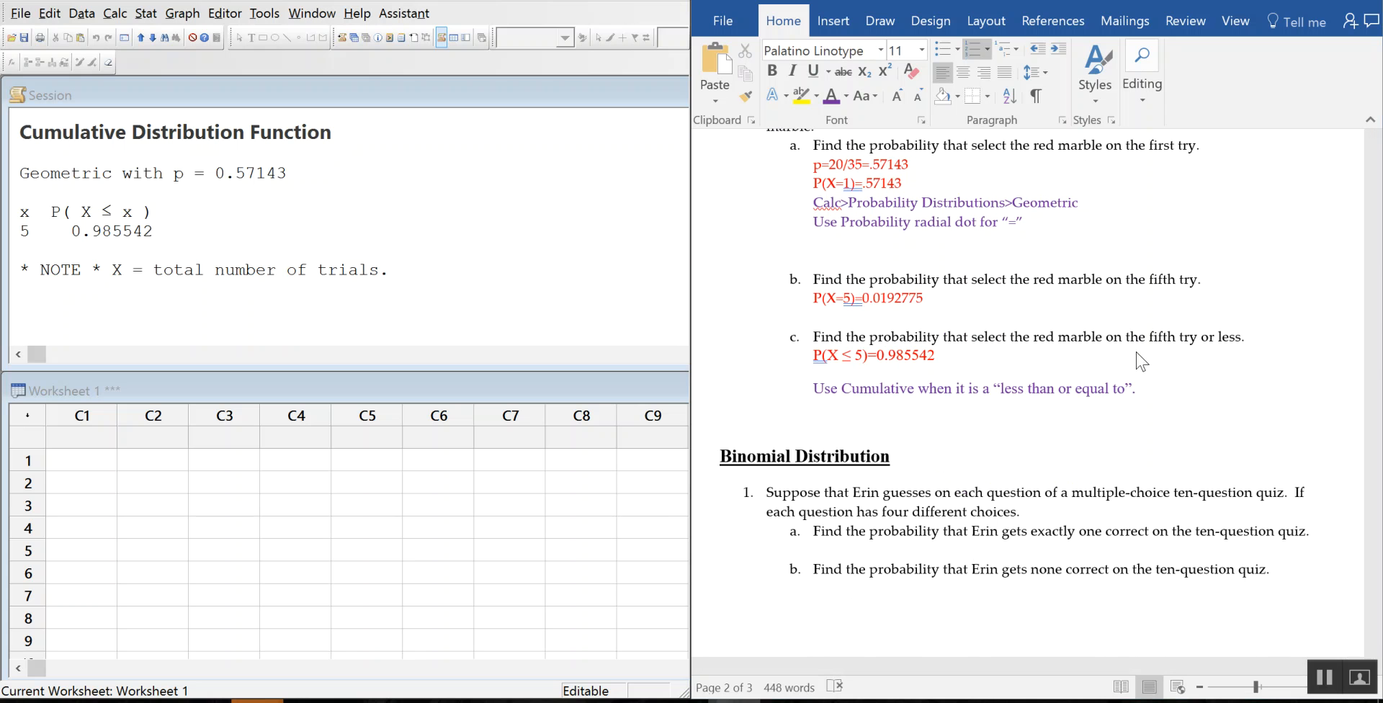
Step: Scroll down to the ten-question, four-choice binomial quiz problem with parts a–d
scroll(1196, 346, down, 3)
scroll(1197, 345, down, 2)
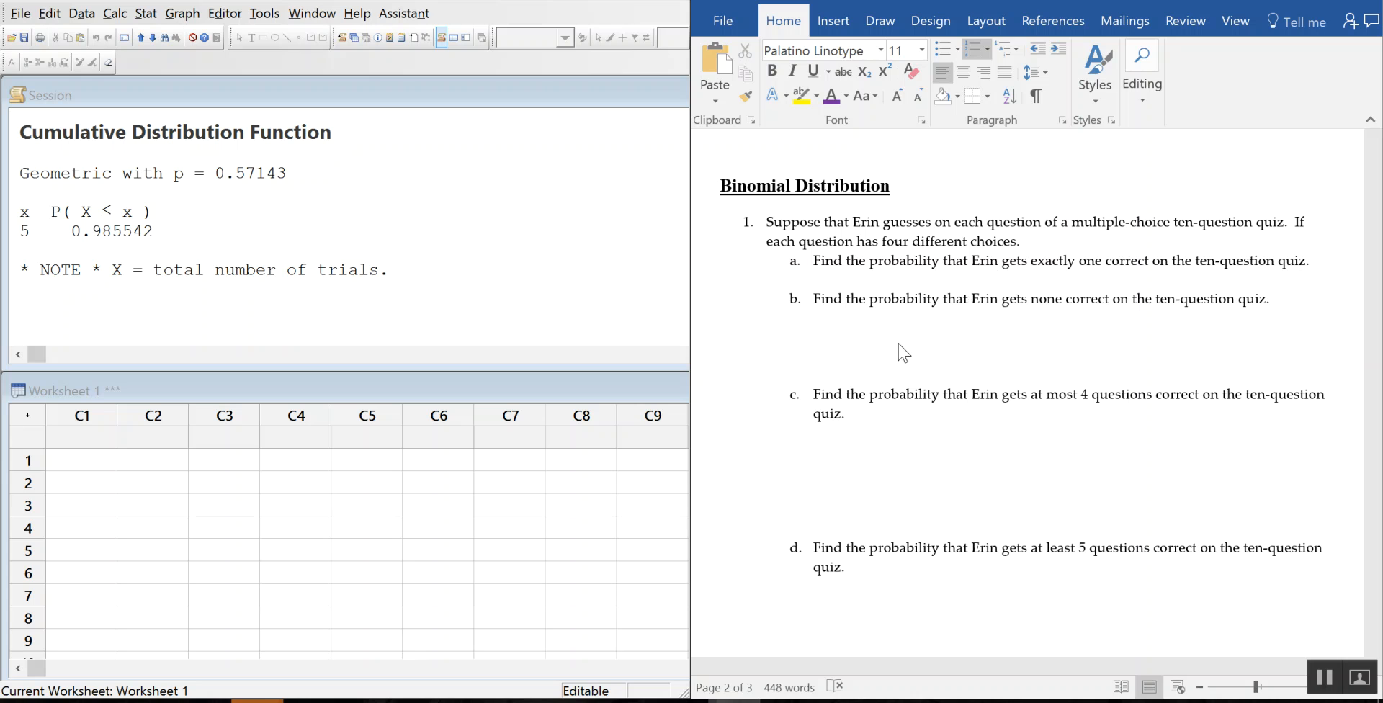
Step: Under part a of the binomial quiz problem, type P(X=1)= in red, correcting the mistyped plus
click(913, 290)
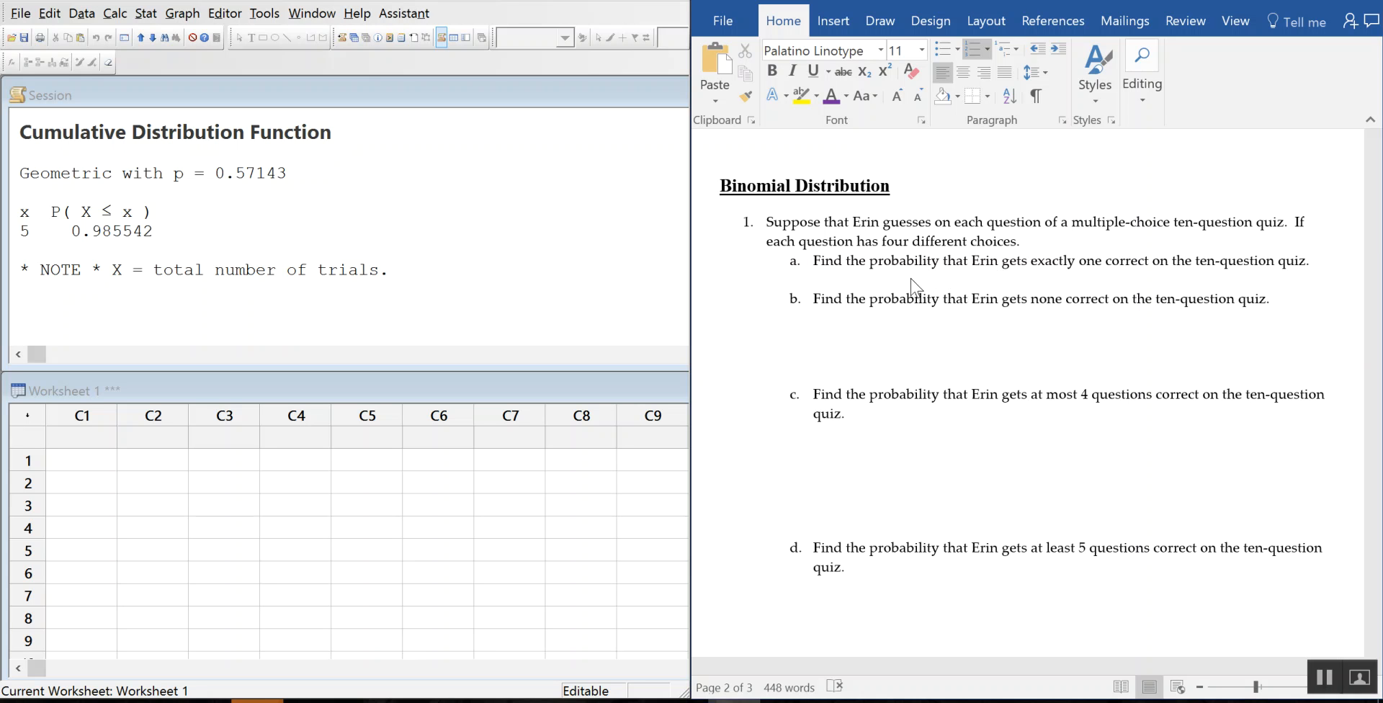
click(907, 280)
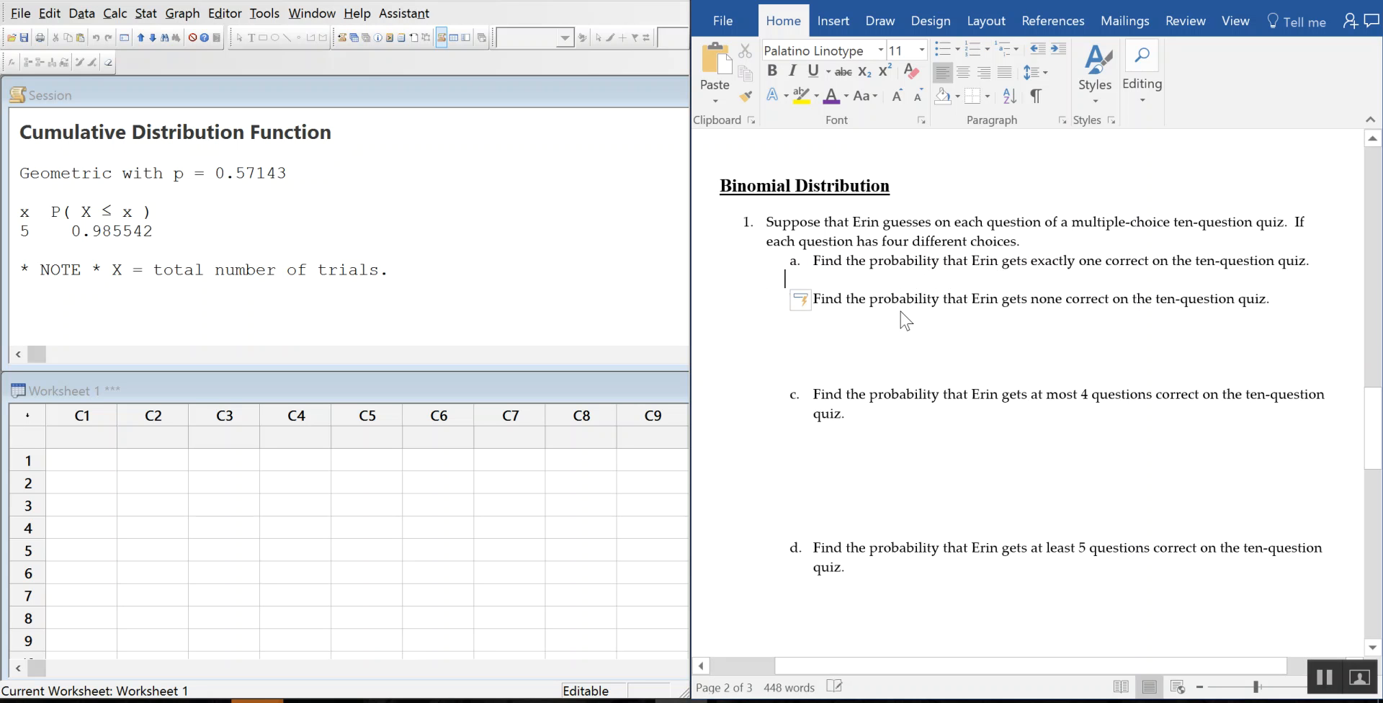
click(847, 96)
click(845, 271)
text(P(X=1)+)
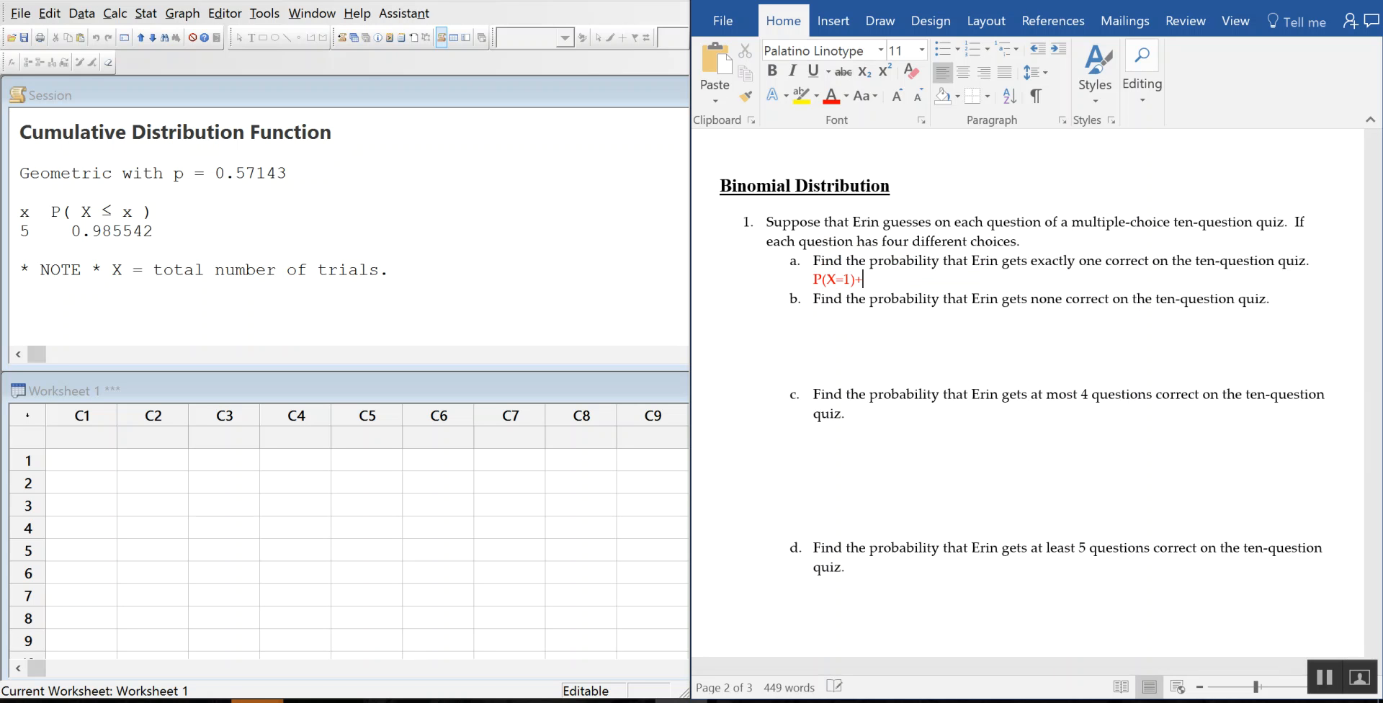
key(BackSpace)
text(=)
Step: Compute the Minitab binomial probability of X = 1 for 10 trials with p = 0.25, giving 0.187712
click(115, 13)
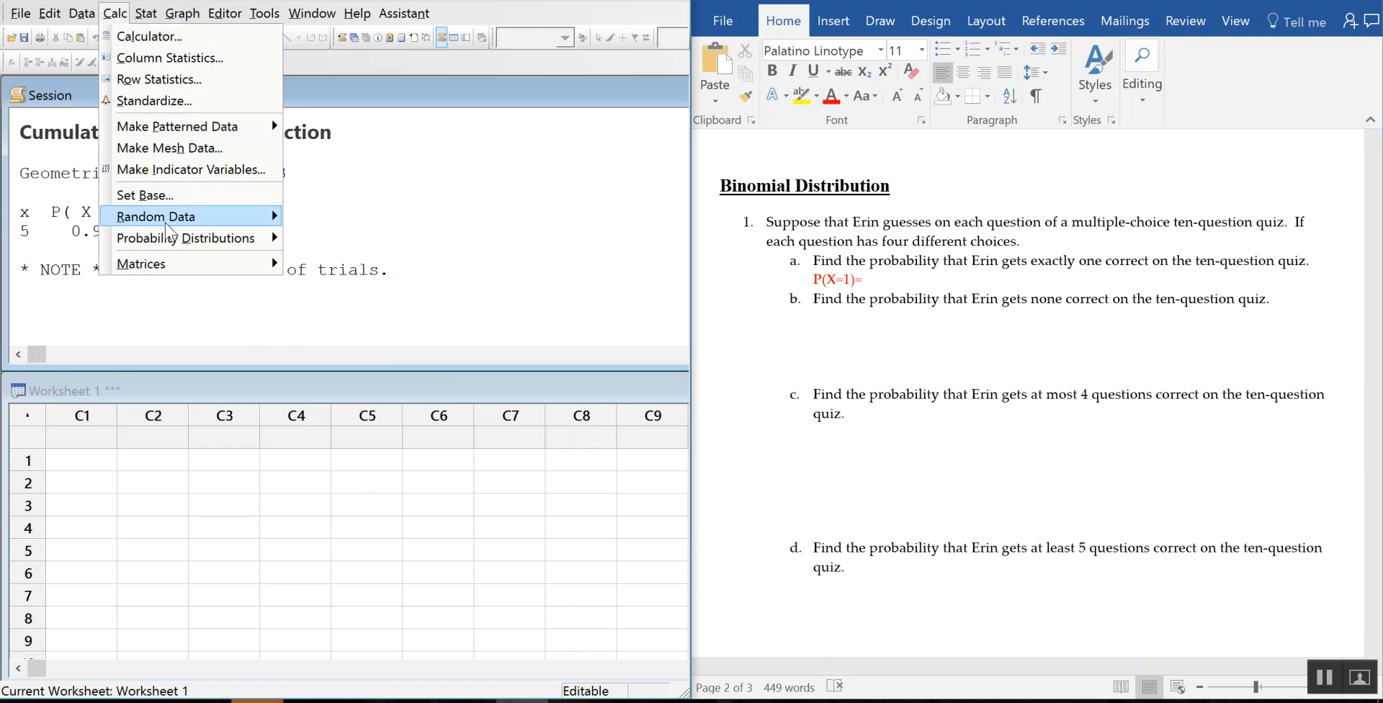
mouse_move(180, 239)
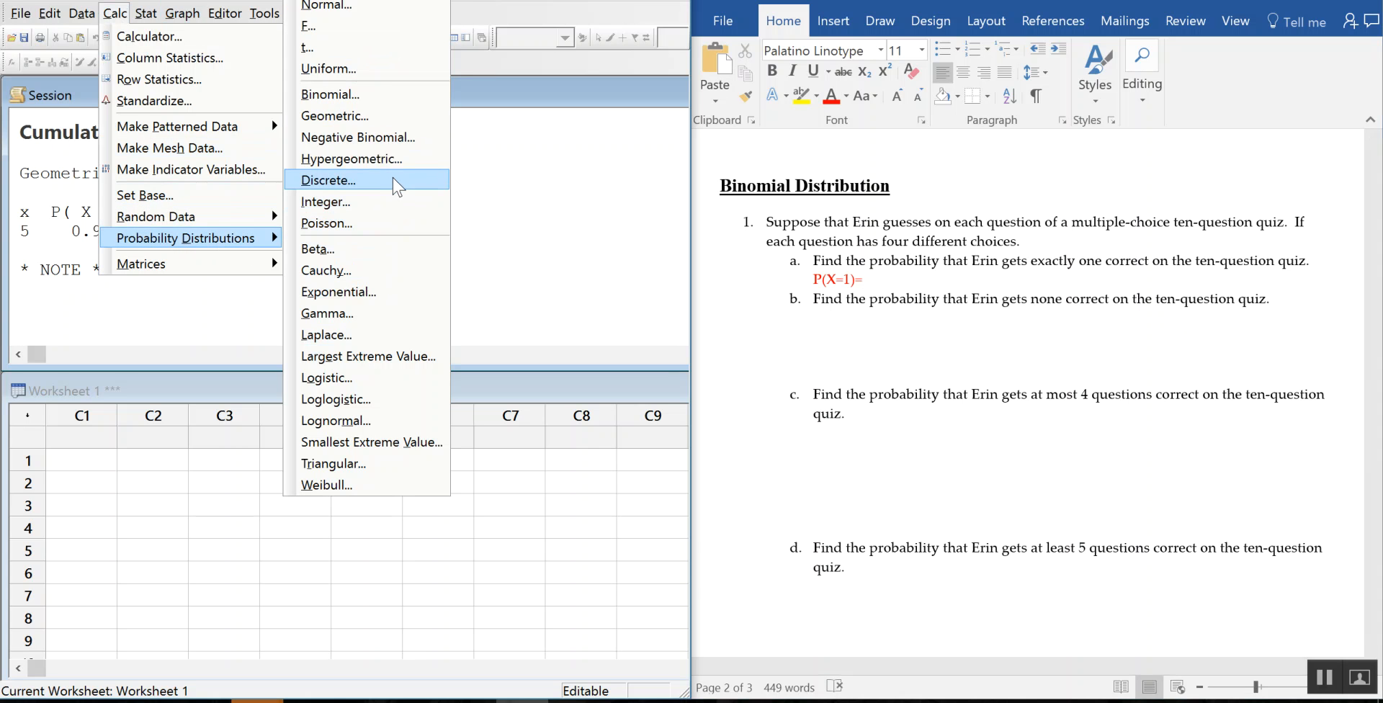
click(367, 94)
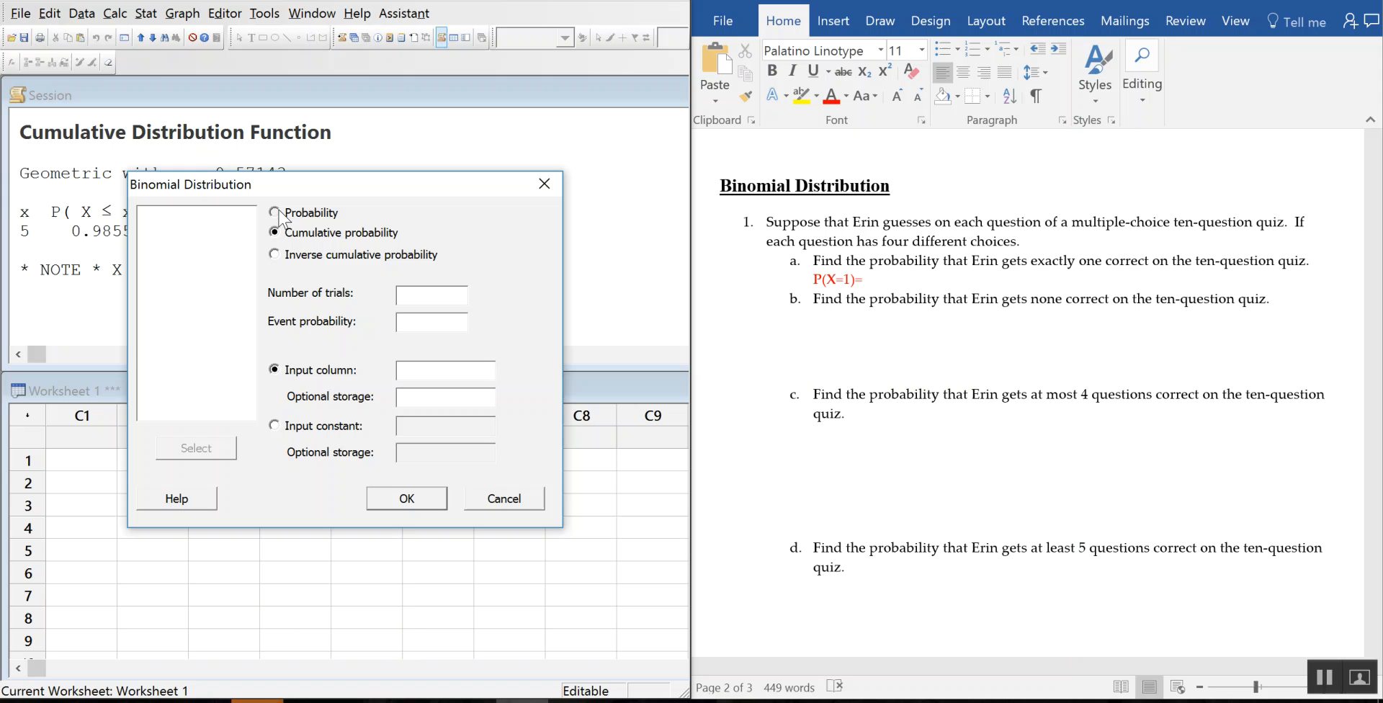
click(431, 293)
text(10)
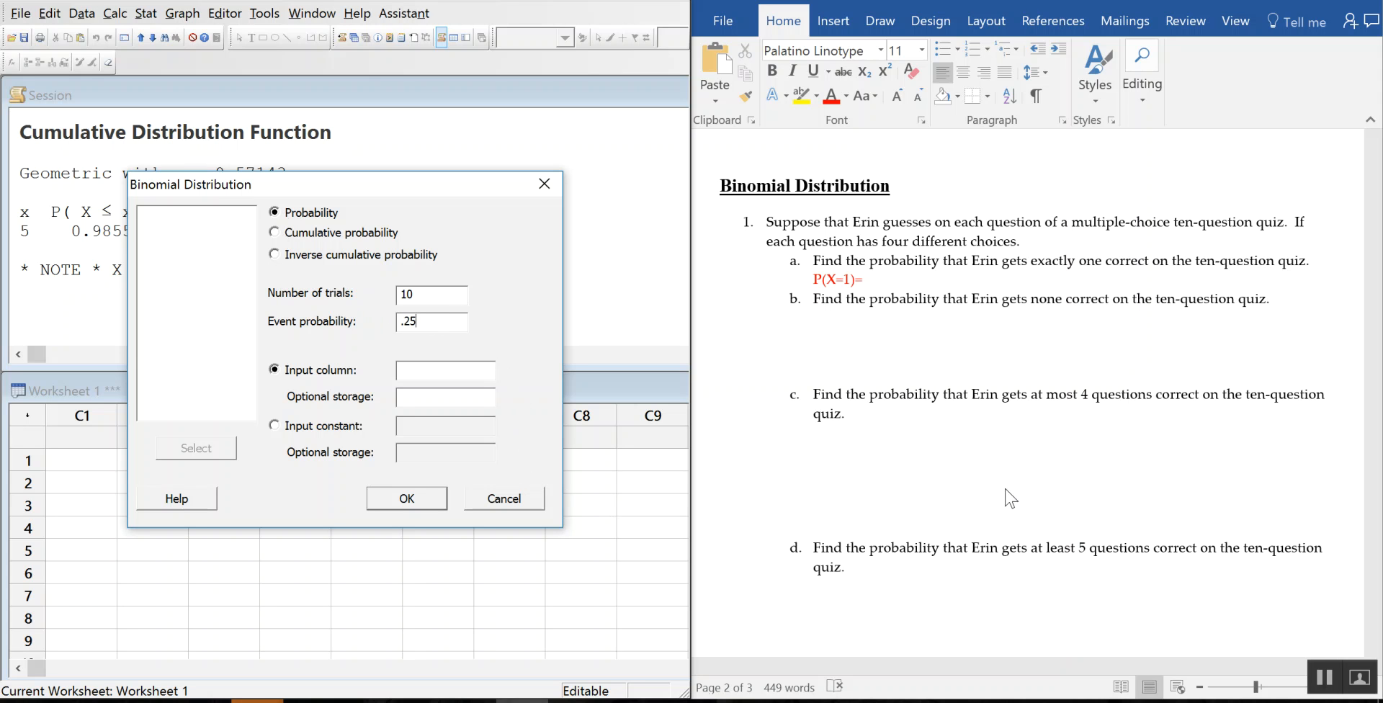
click(275, 426)
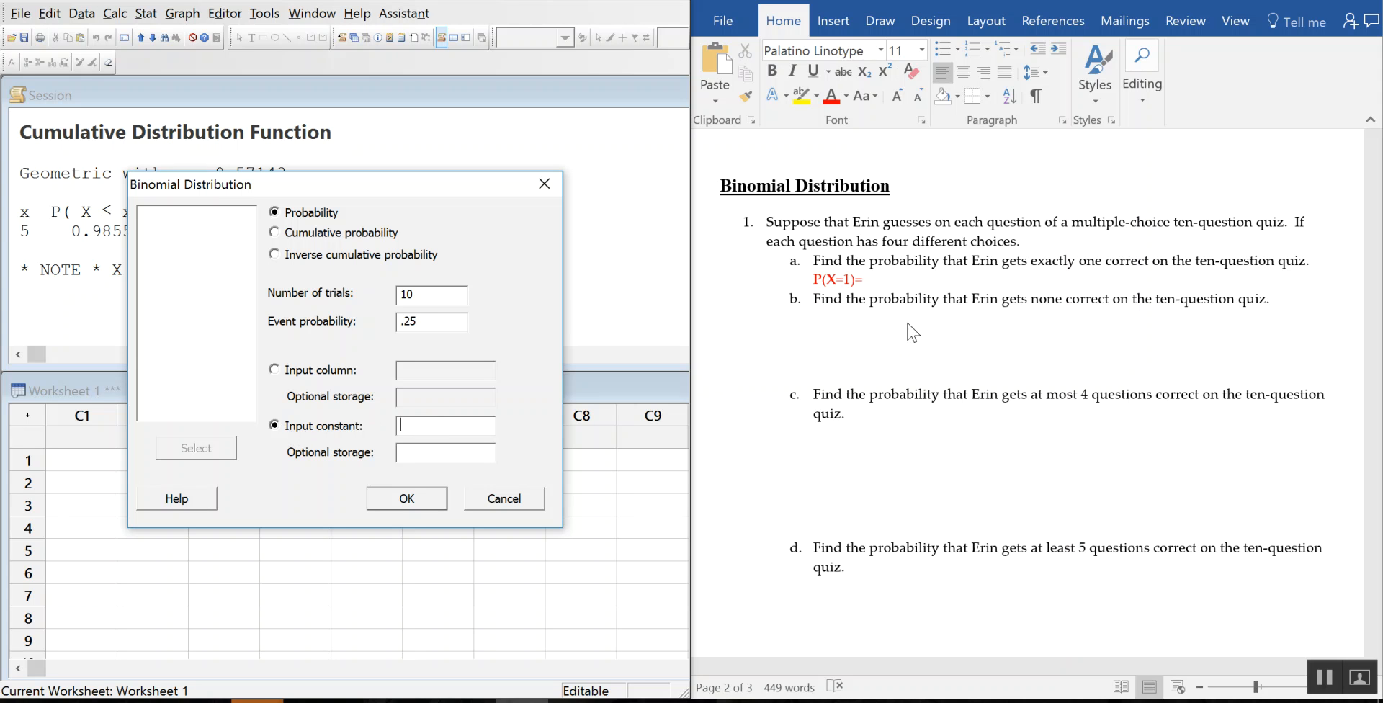
text(1)
click(409, 503)
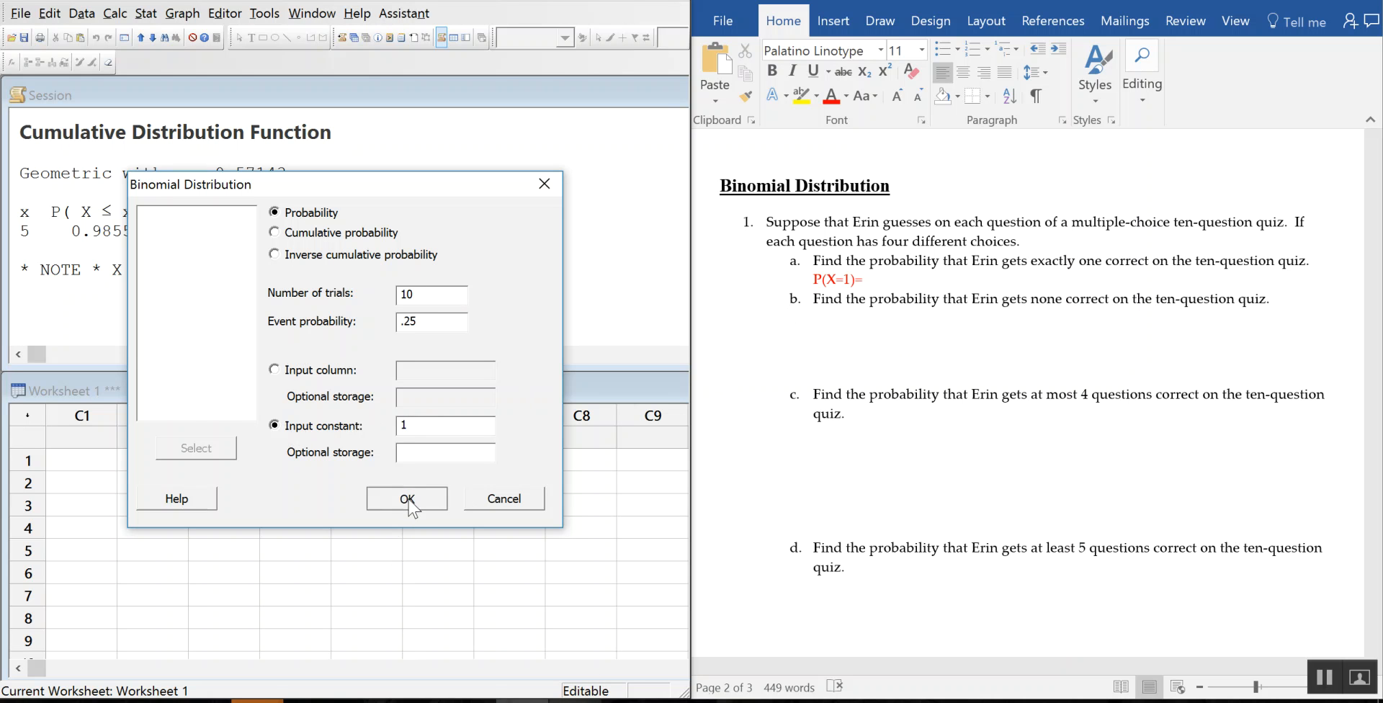
Step: Enter 0.187712 after P(X=1)= in part a and start a new line below it
click(893, 281)
text(0.18)
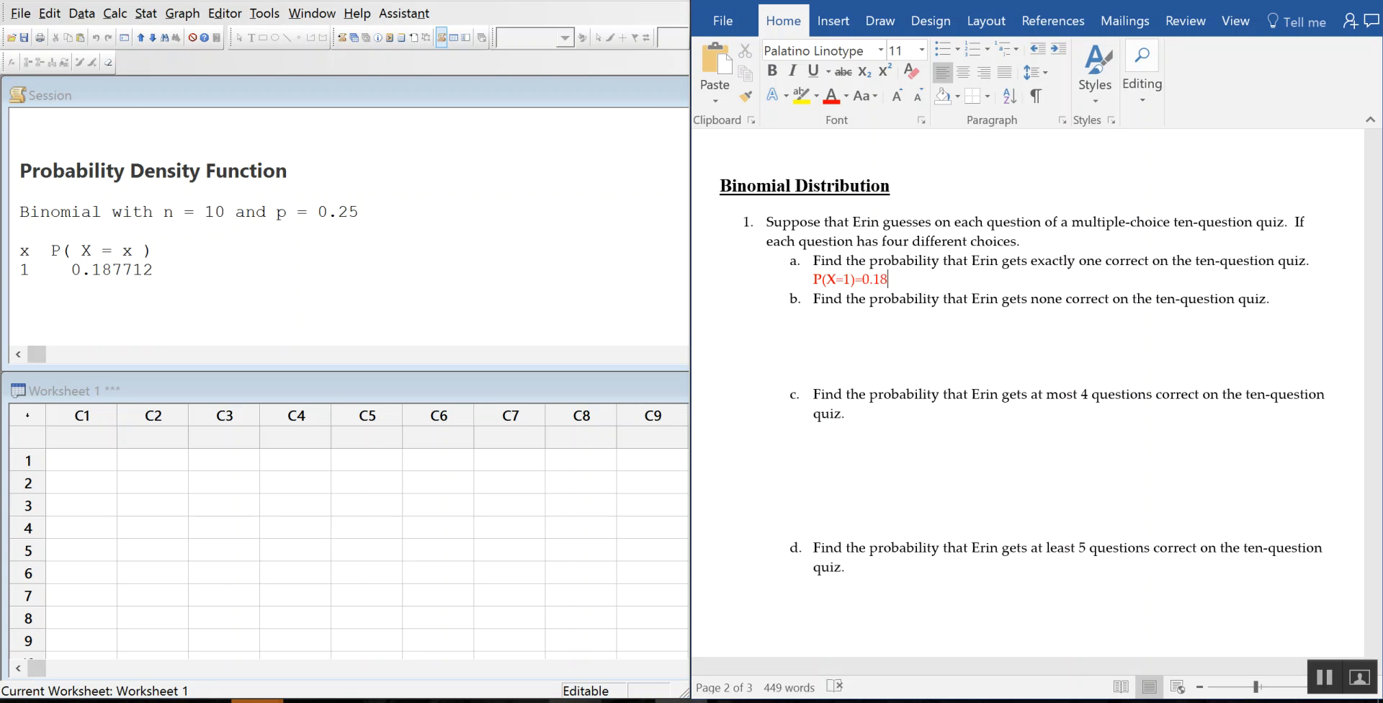
text(7712)
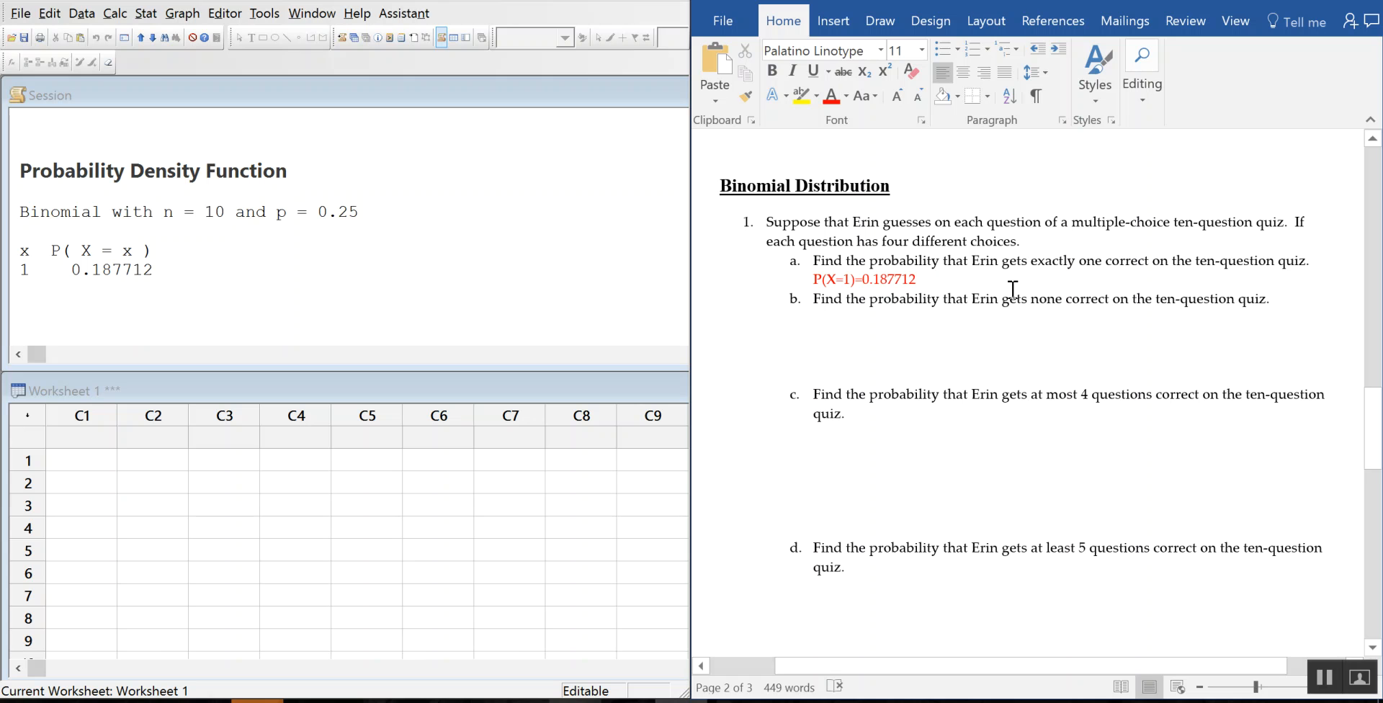
key(Return)
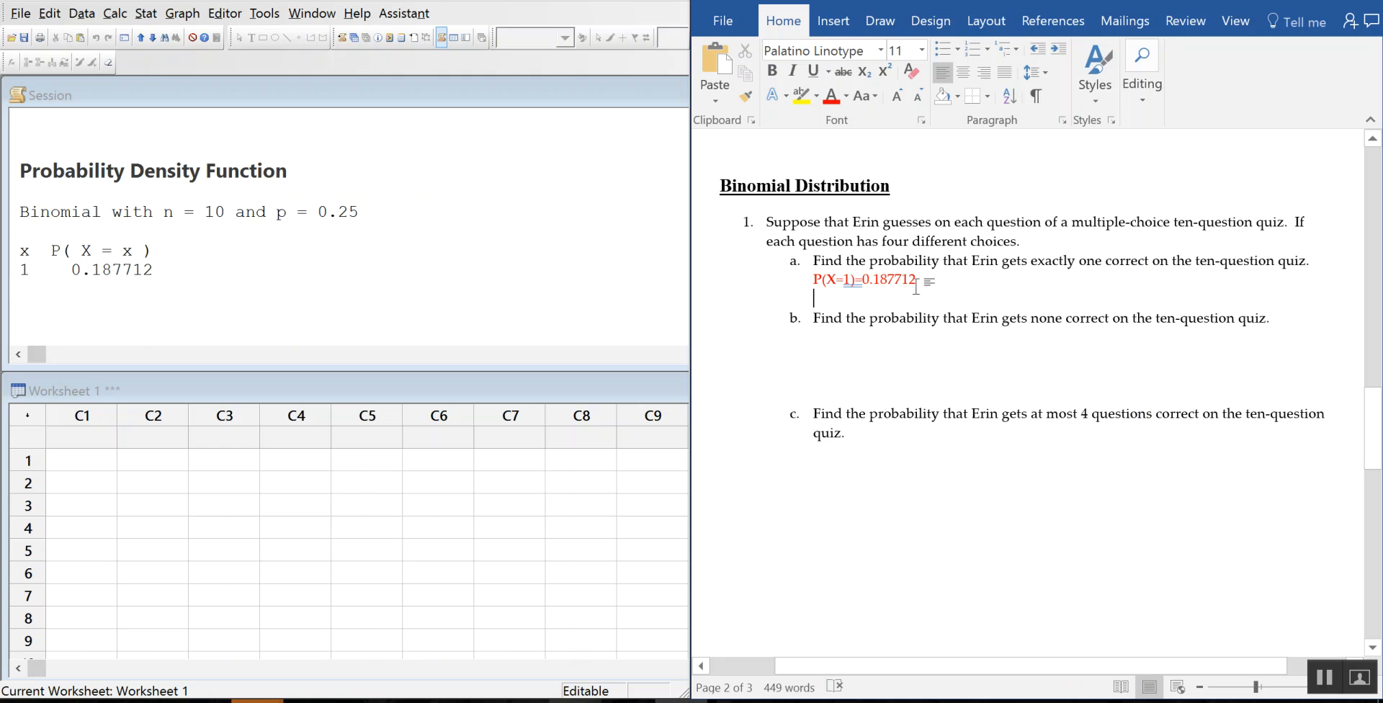
Step: Paste a copy of part a's red answer line under part b, indented and without numbering
click(797, 279)
key(ctrl+c)
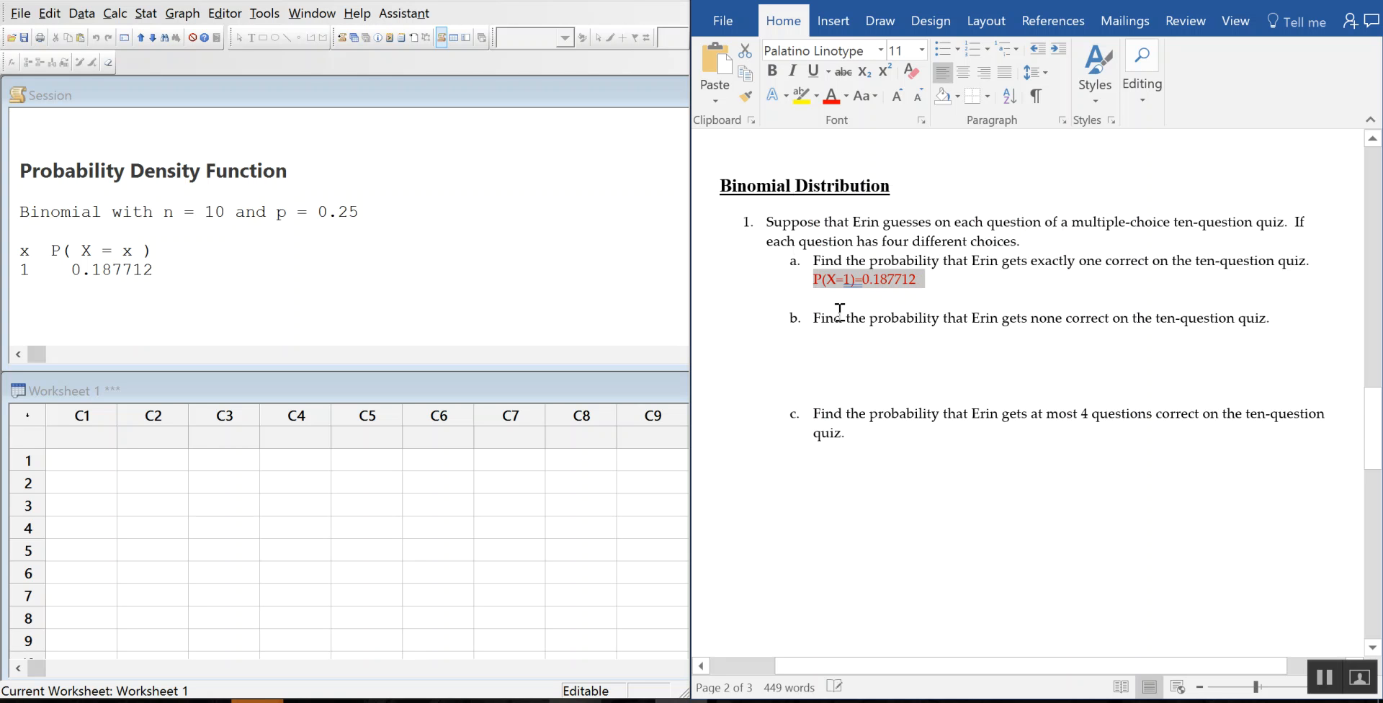
click(879, 339)
key(ctrl+v)
click(767, 337)
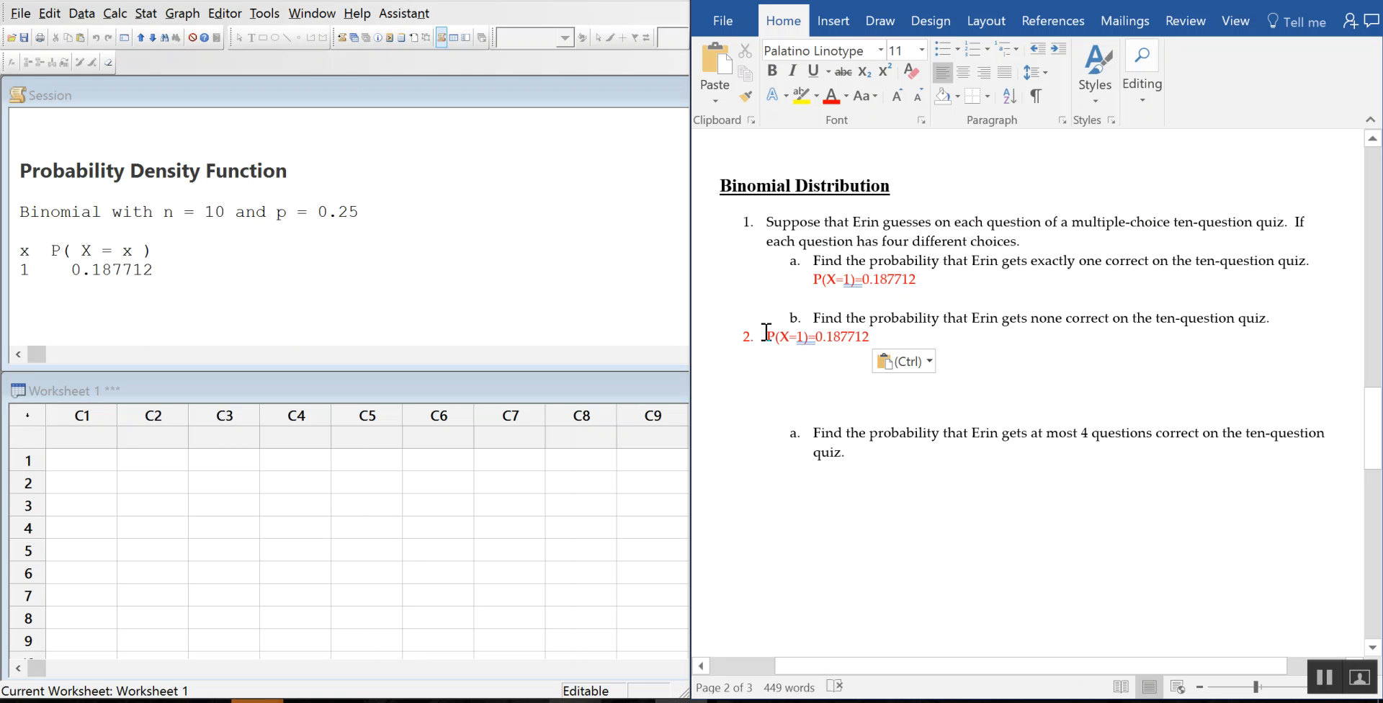
key(Tab)
key(Tab)
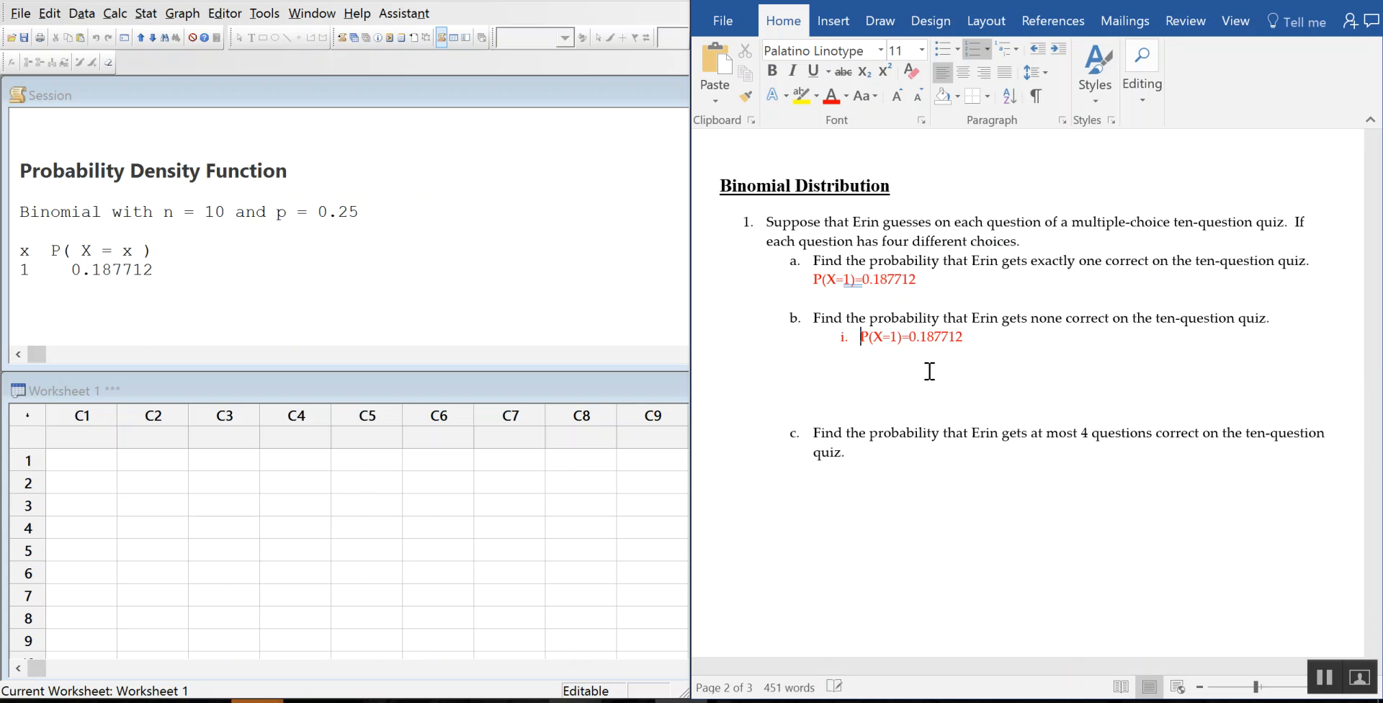
click(969, 47)
Step: Change the copied line to P(X=0)= without the old value, then start an indented line under part c
double_click(883, 337)
text(0)
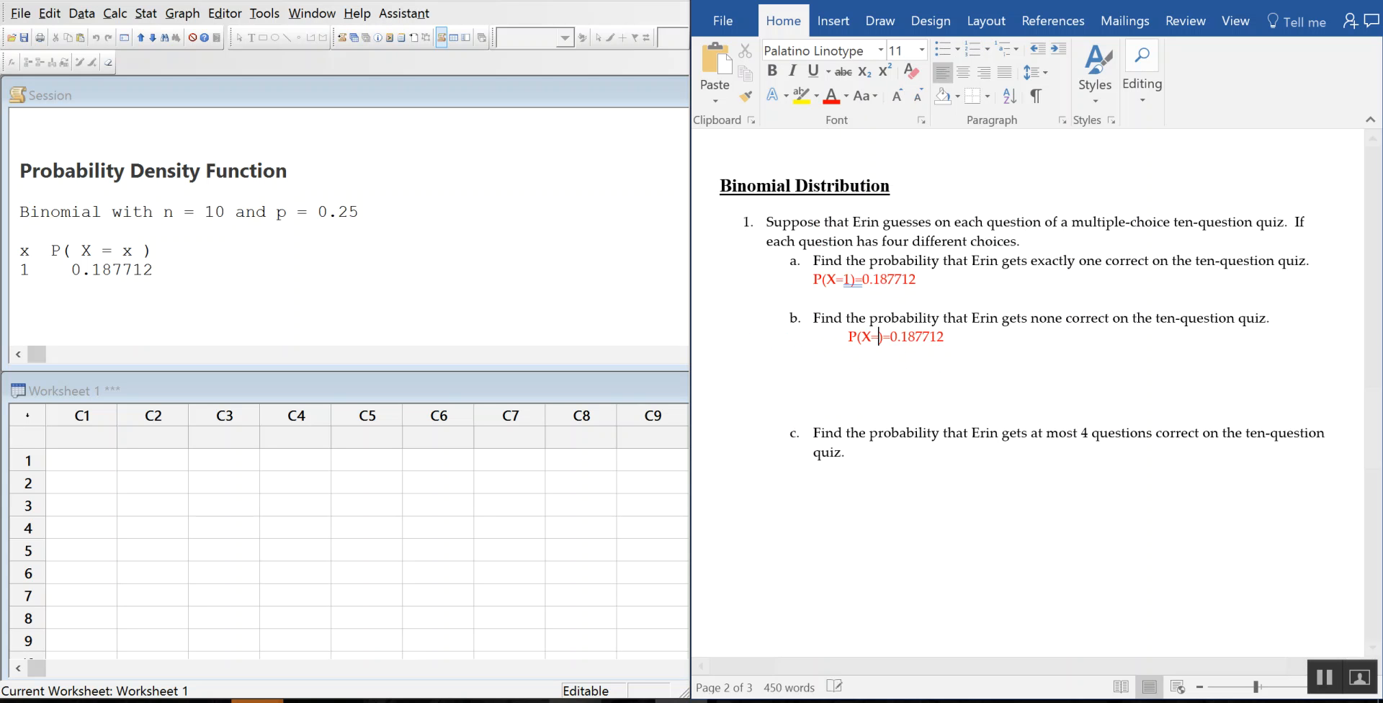
key(Left)
key(shift+Right)
key(shift+Right)
key(shift+Right)
key(shift+Right)
key(shift+Right)
key(shift+Right)
key(shift+Right)
key(shift+Right)
key(shift+Right)
key(Delete)
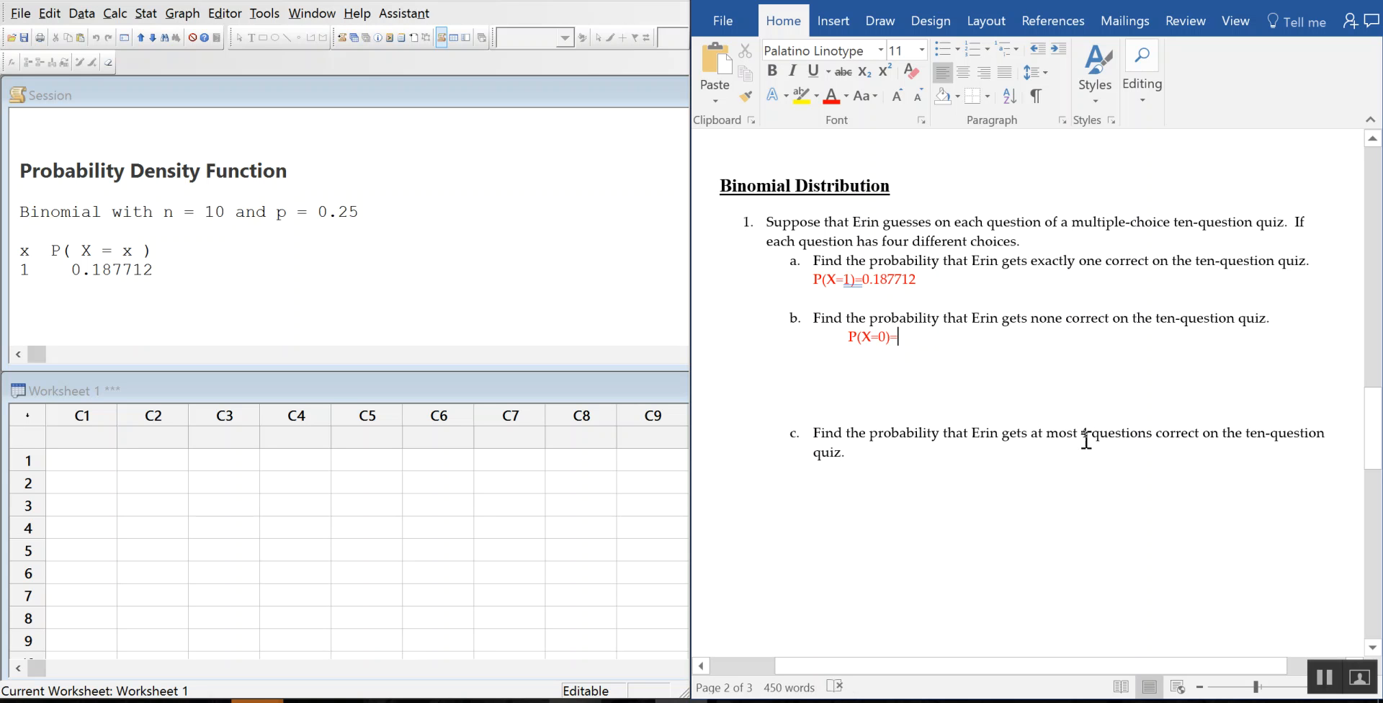
click(844, 489)
key(Tab)
key(Tab)
key(Tab)
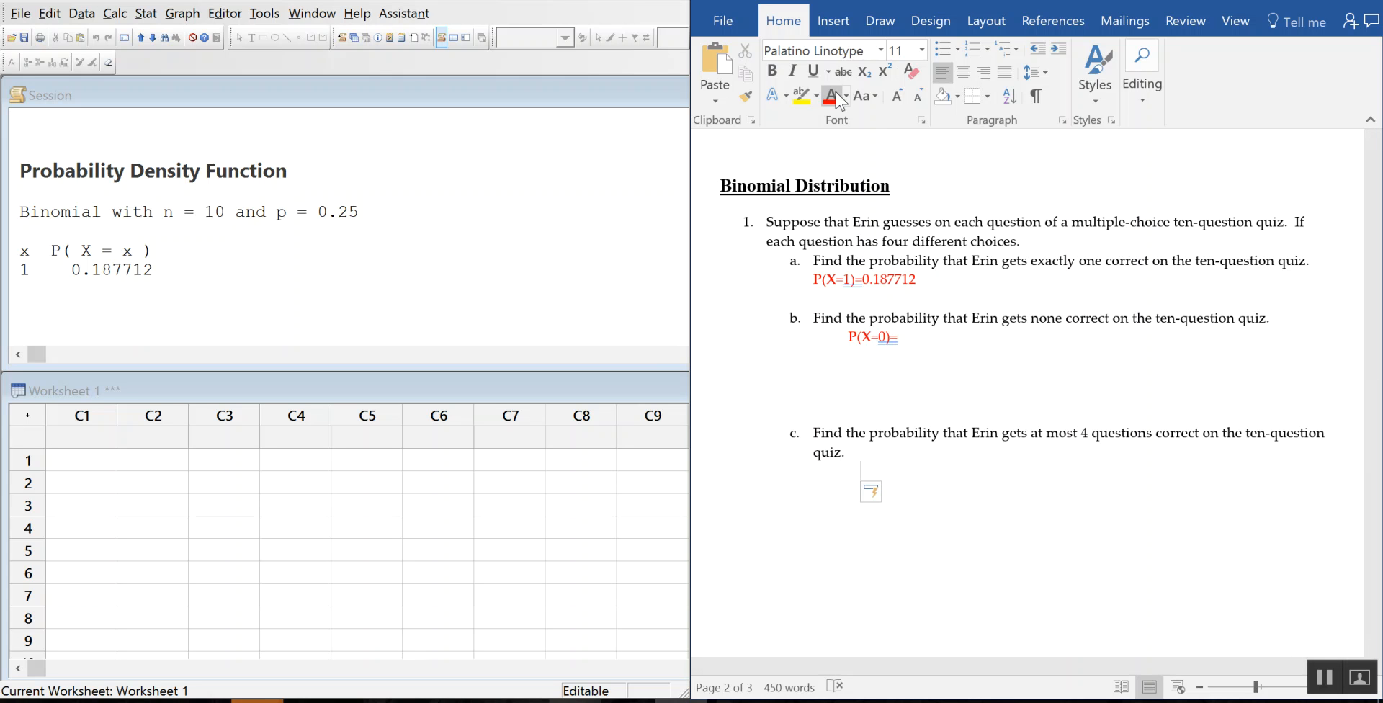
Step: Type the red answer start P(X ≤ 4)= under part c, inserting the ≤ symbol
click(836, 93)
text(P()
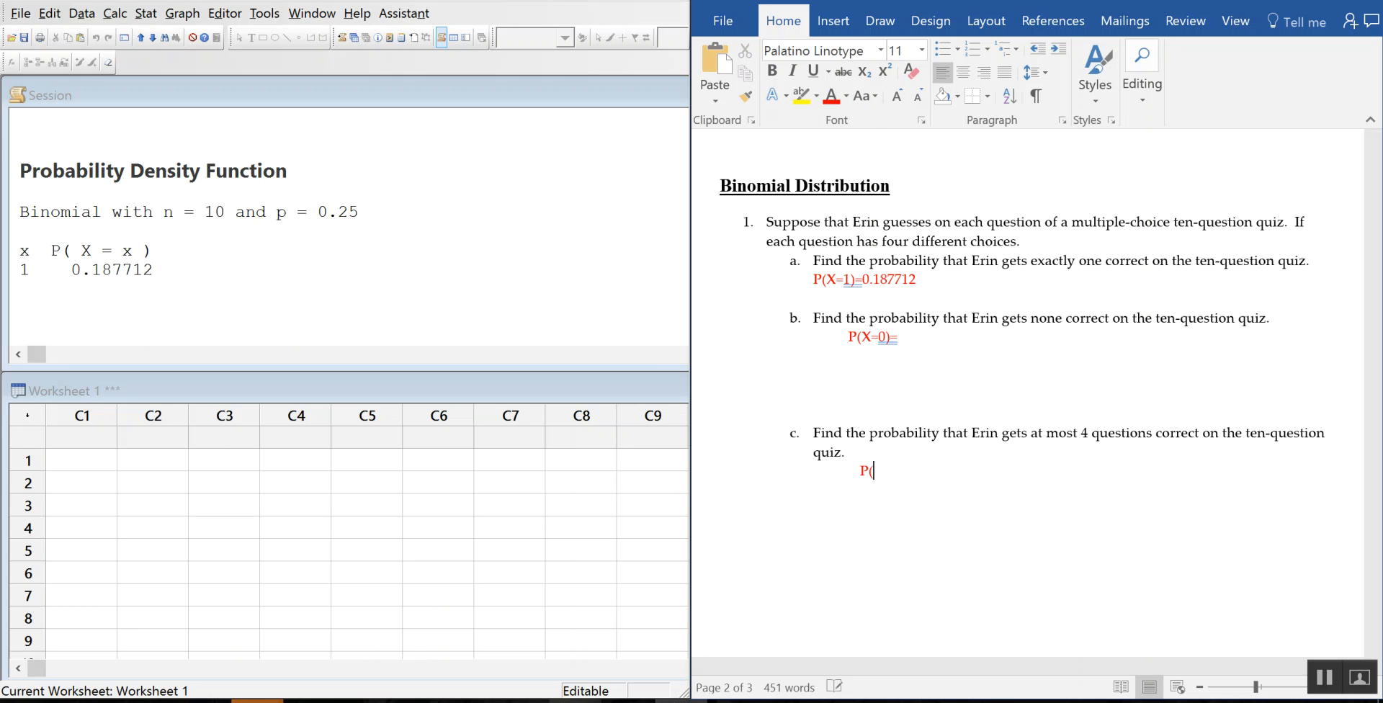
text(X)
click(833, 22)
click(1315, 85)
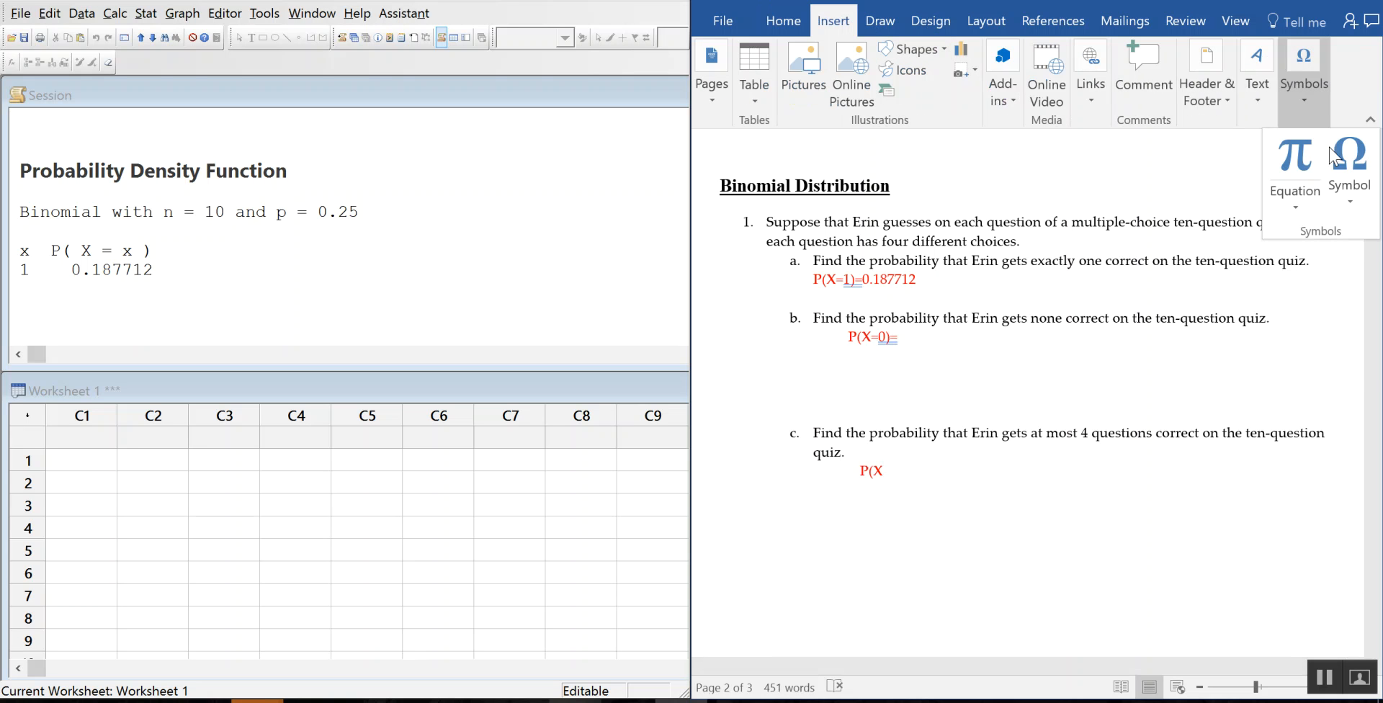
click(1350, 205)
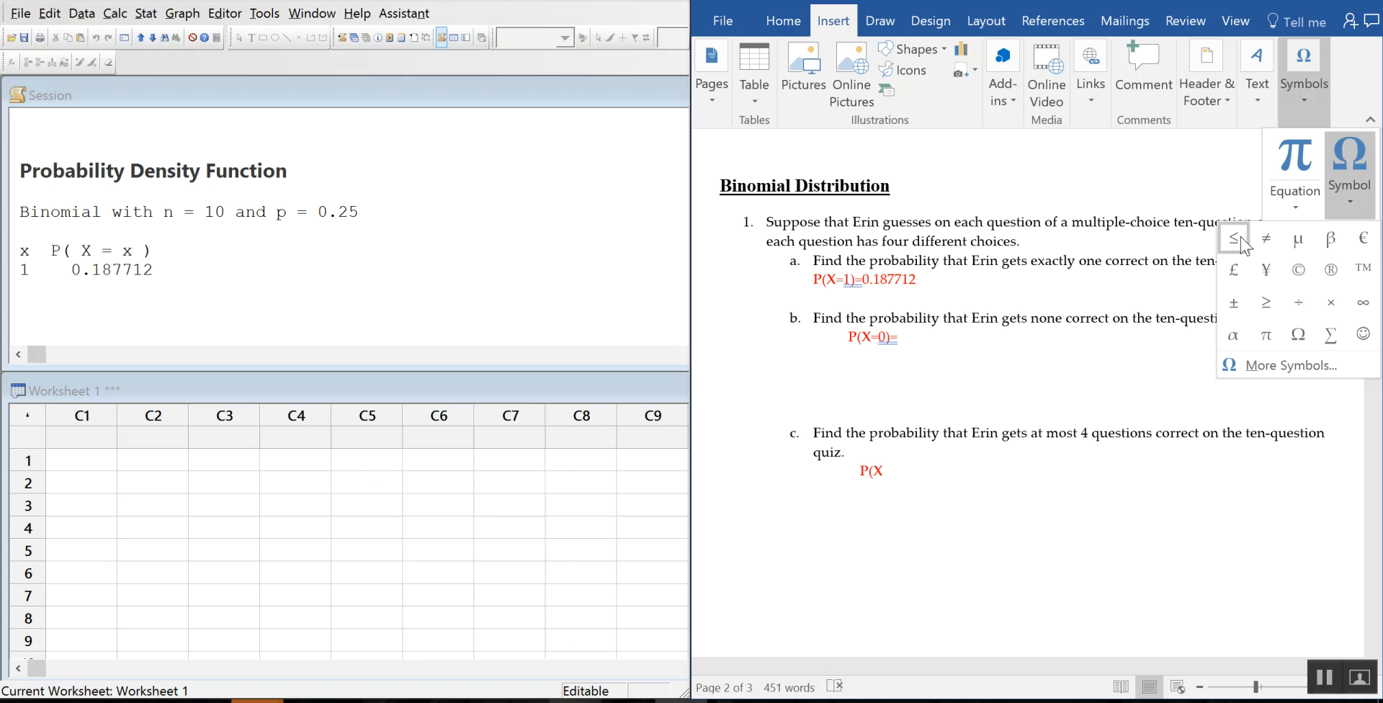
click(1233, 238)
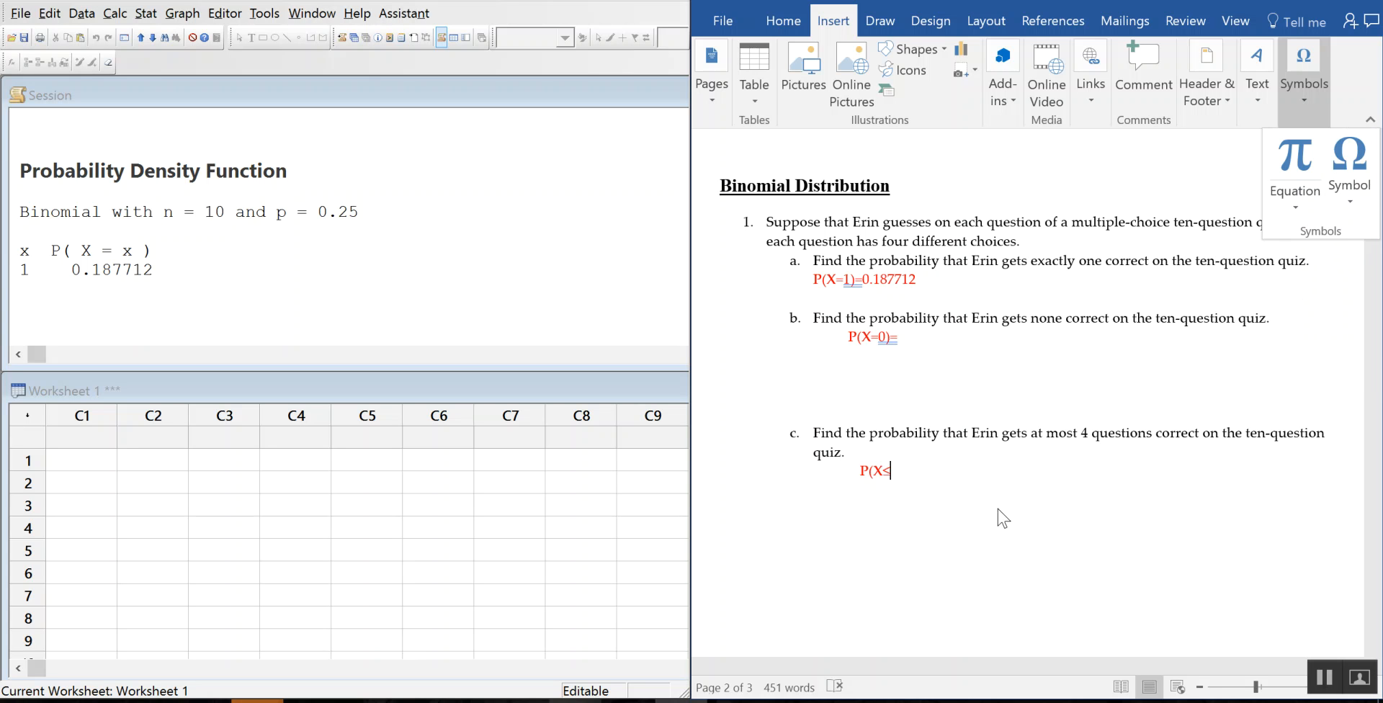
text(4)
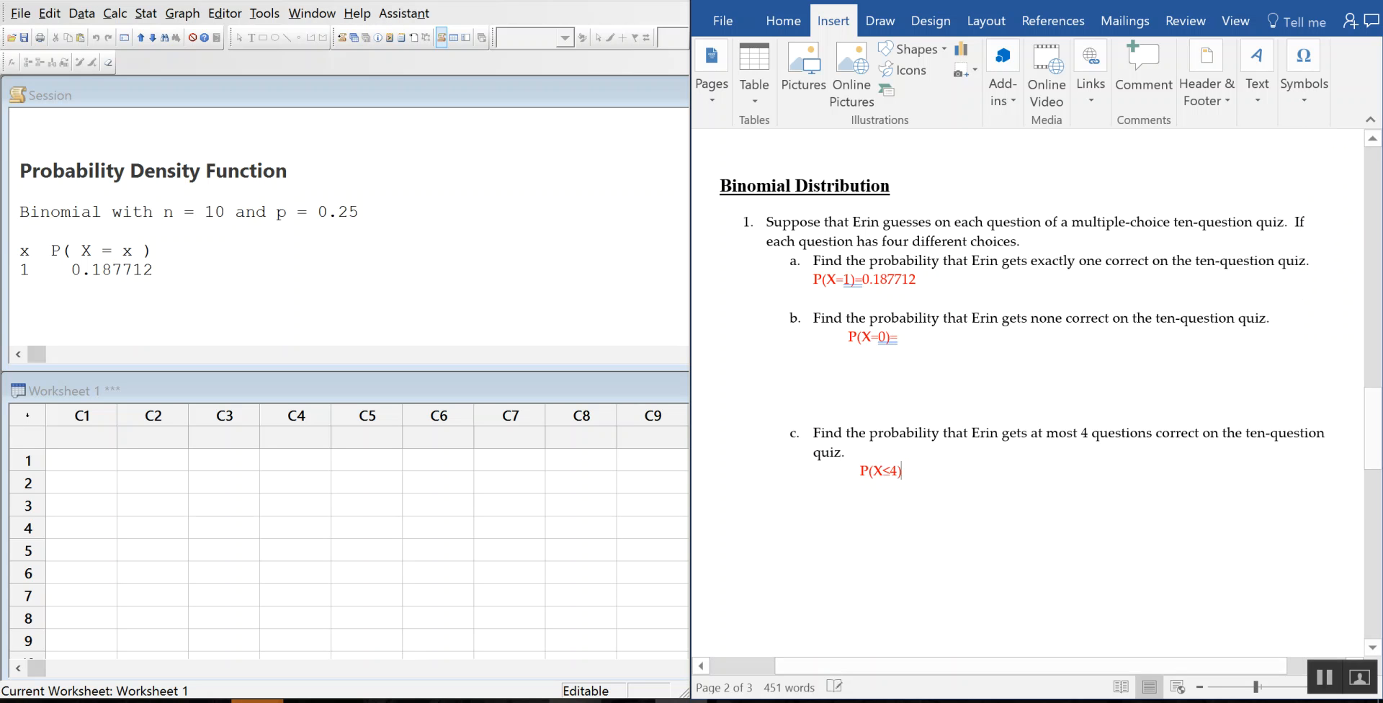
text())
key(Left)
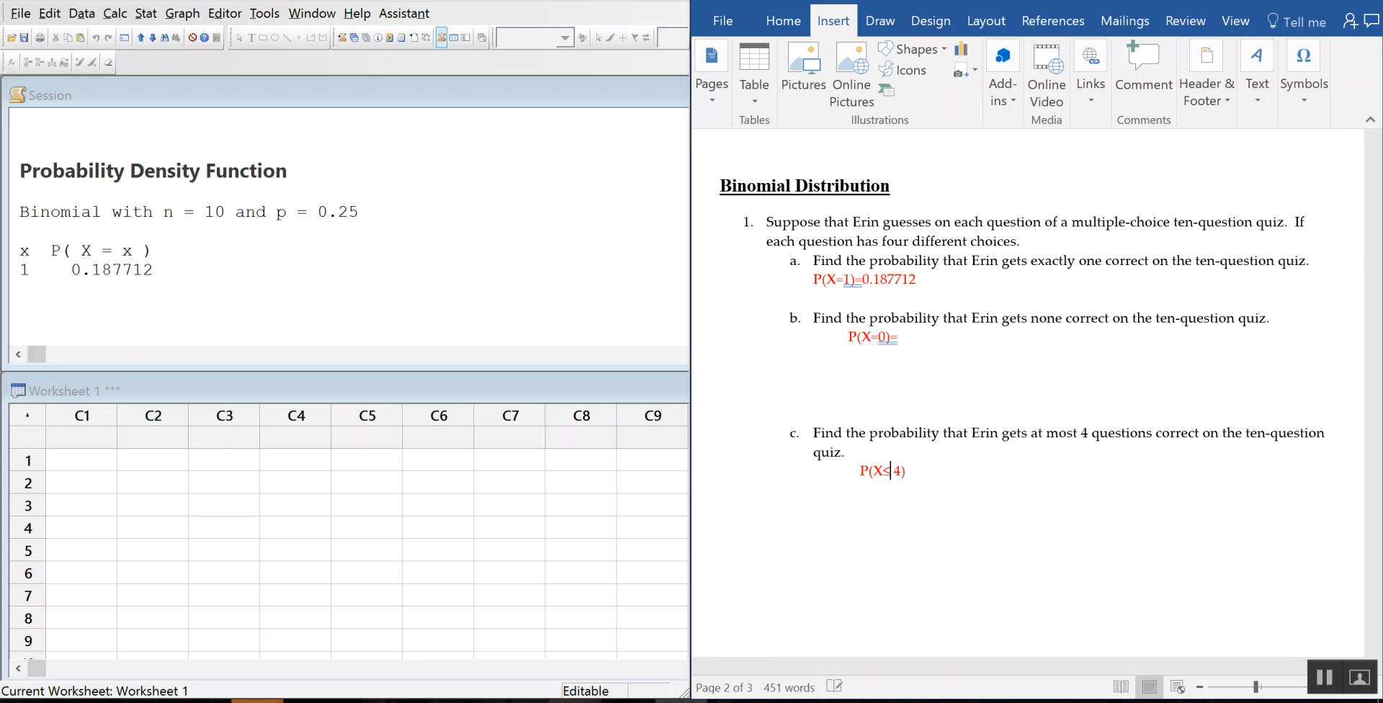
key(Right)
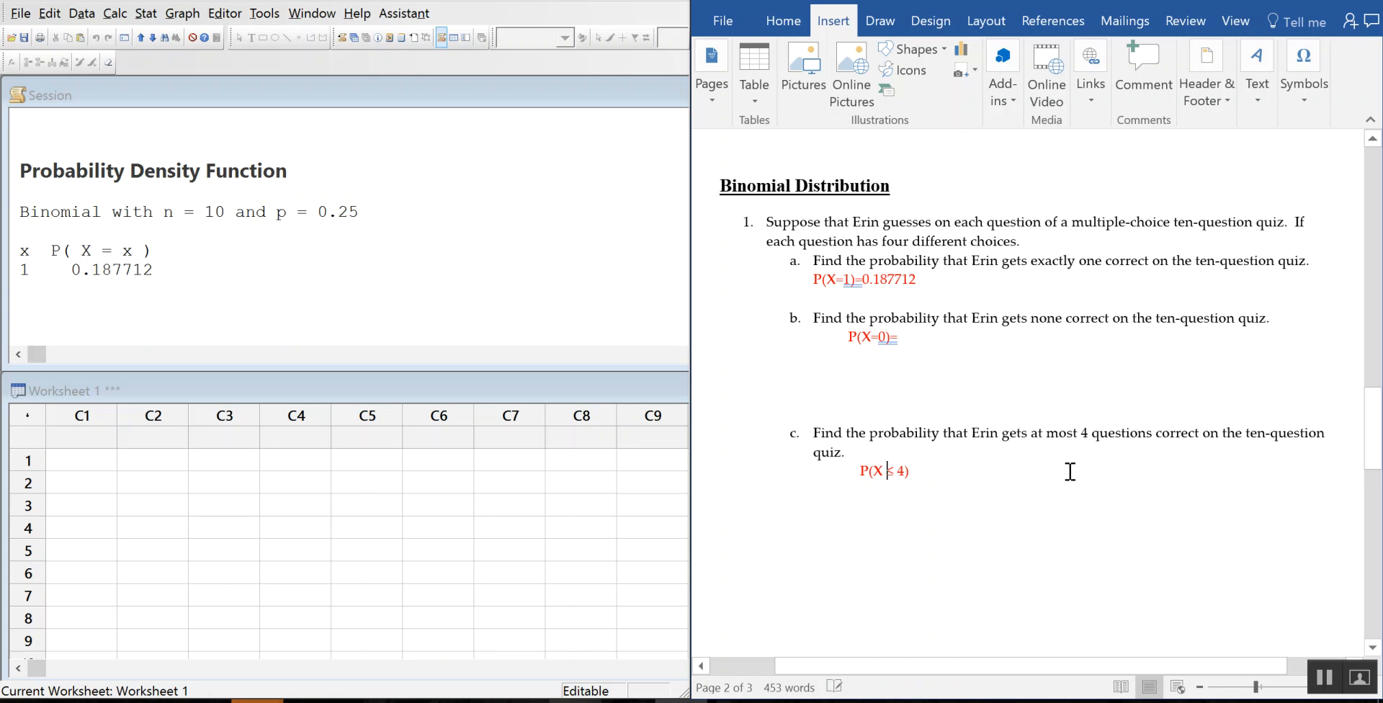
text(=)
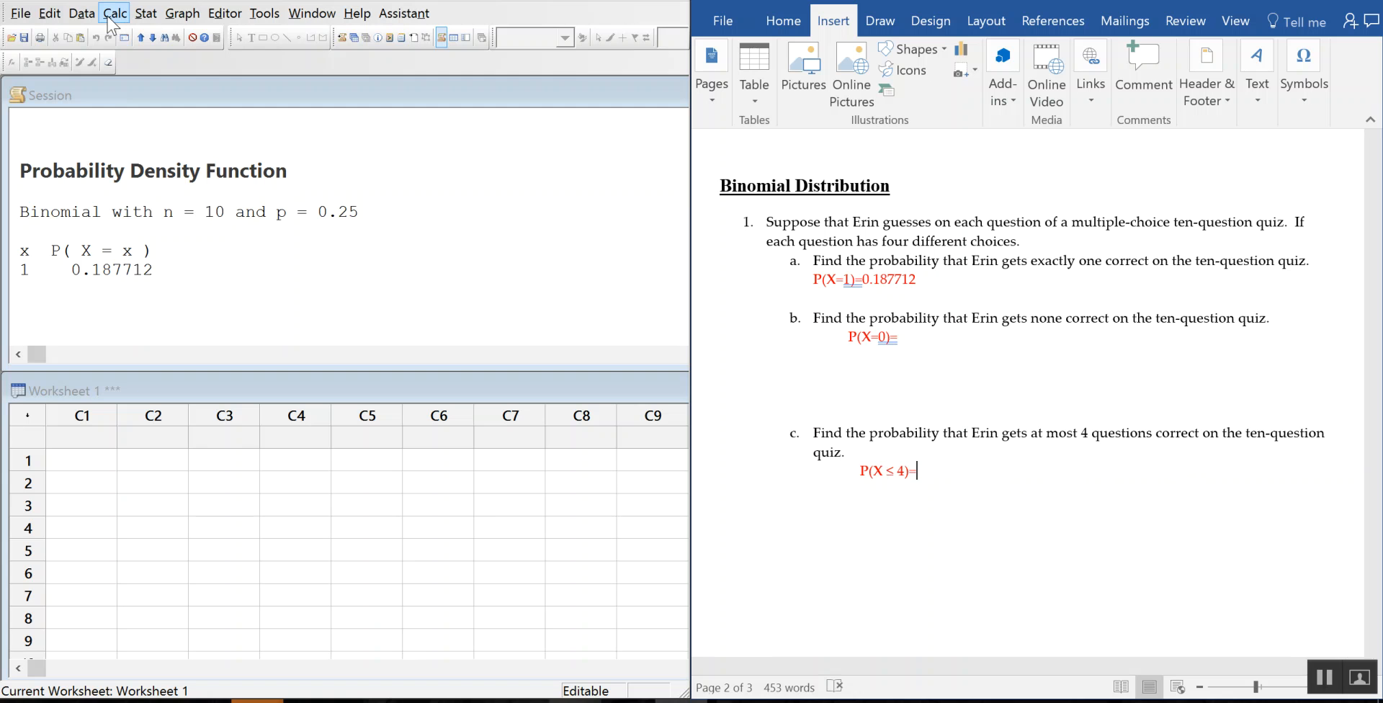
Step: Start a new line below P(X ≤ 4)= and switch the font colour to purple
click(81, 13)
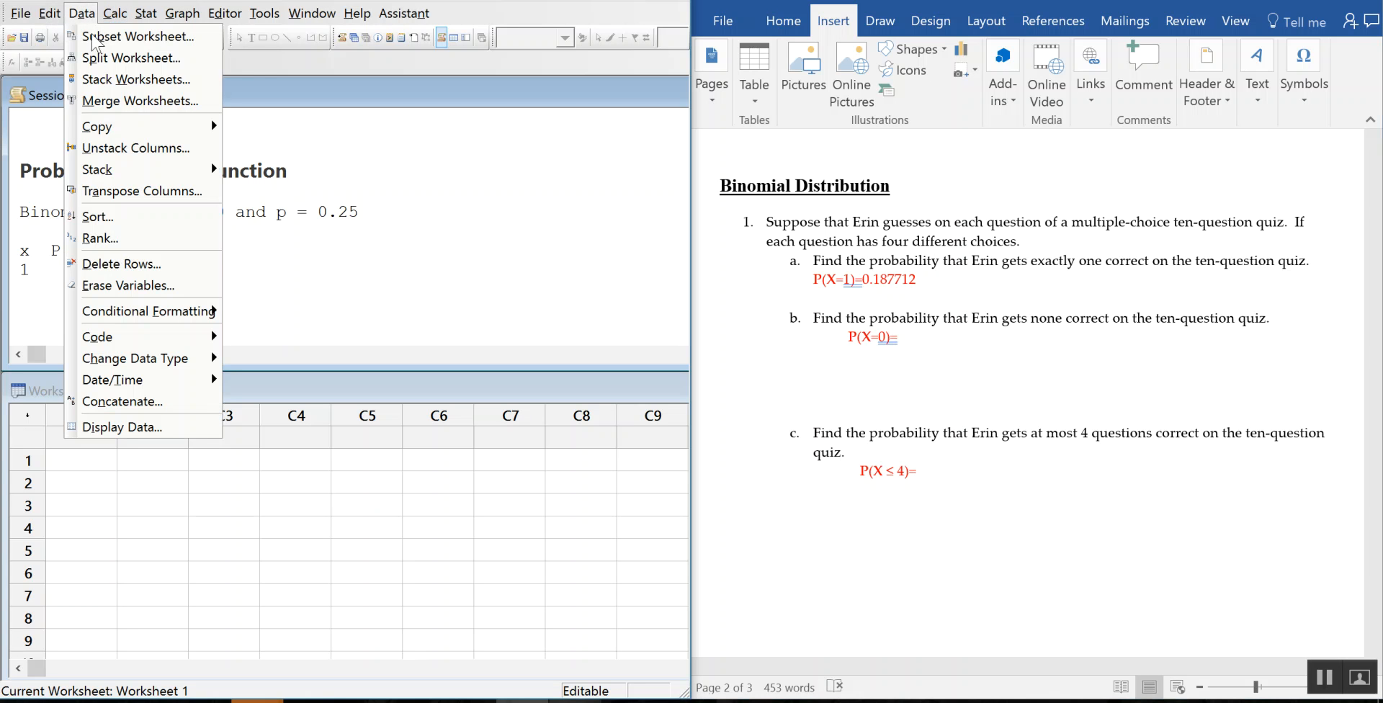
click(414, 206)
click(940, 481)
key(Return)
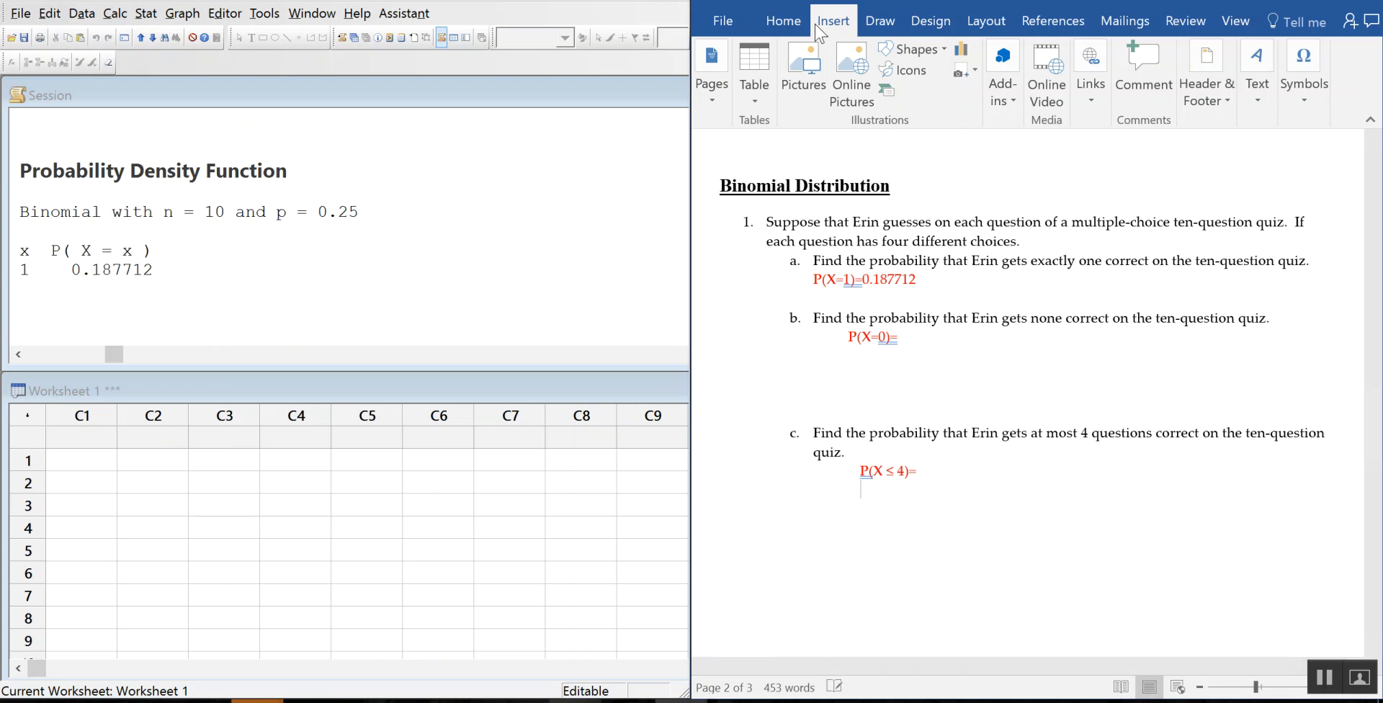
click(794, 28)
click(846, 96)
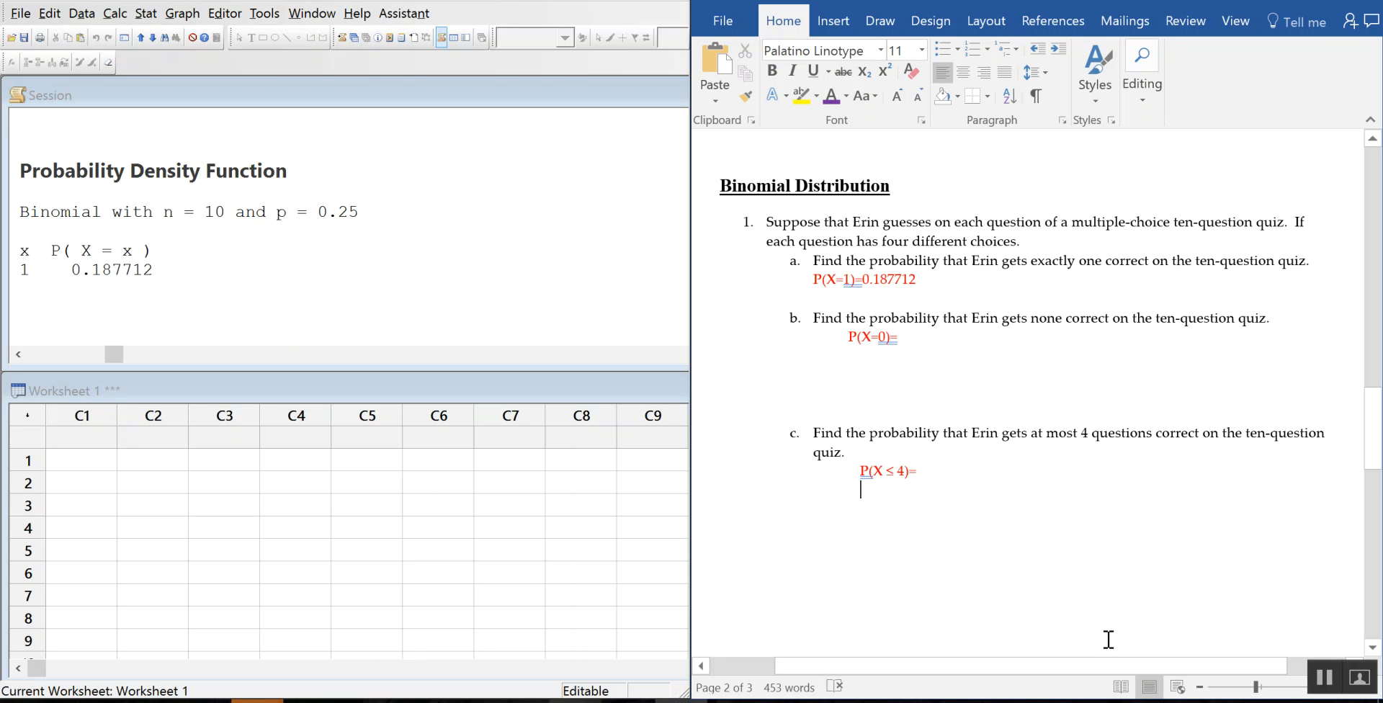
Step: Type 'Graph>Probability Distribution Plot… Select View Probability' on the purple line
text(Graph)
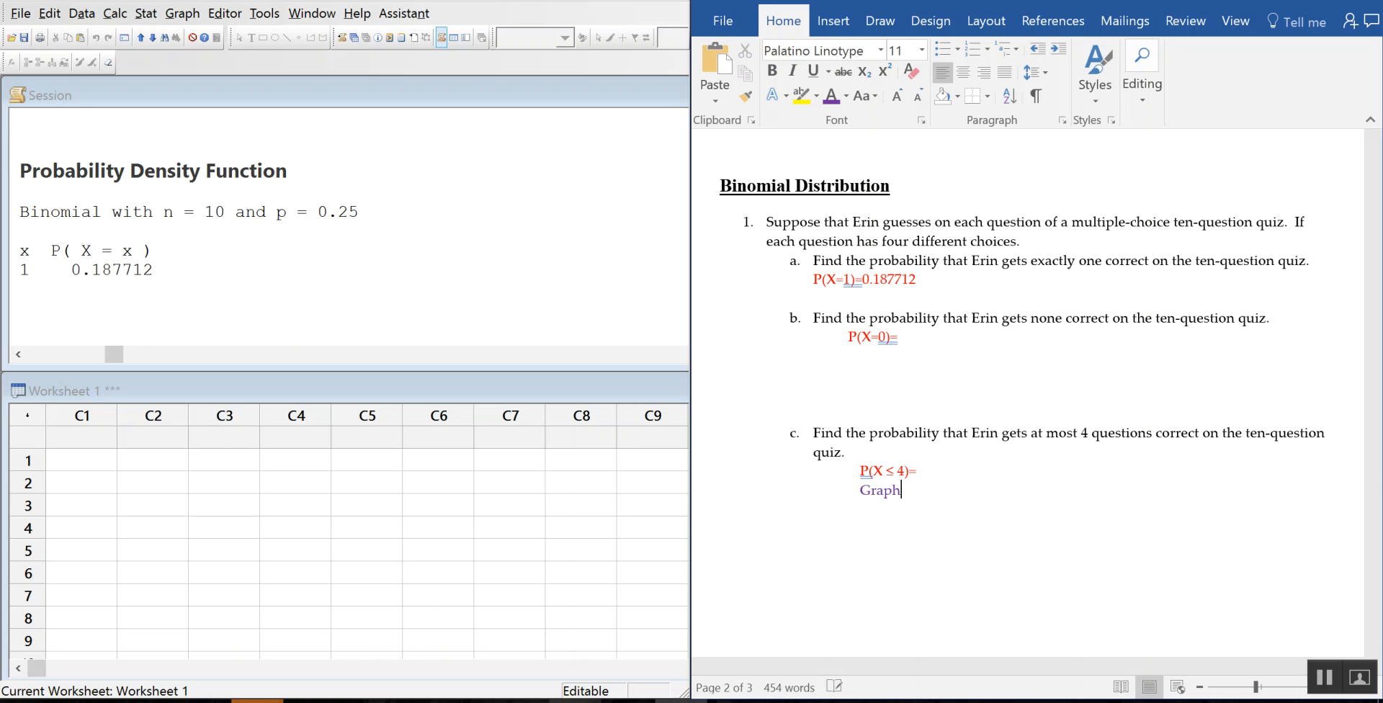
text(?)
key(BackSpace)
key(BackSpace)
text(bability Distrib)
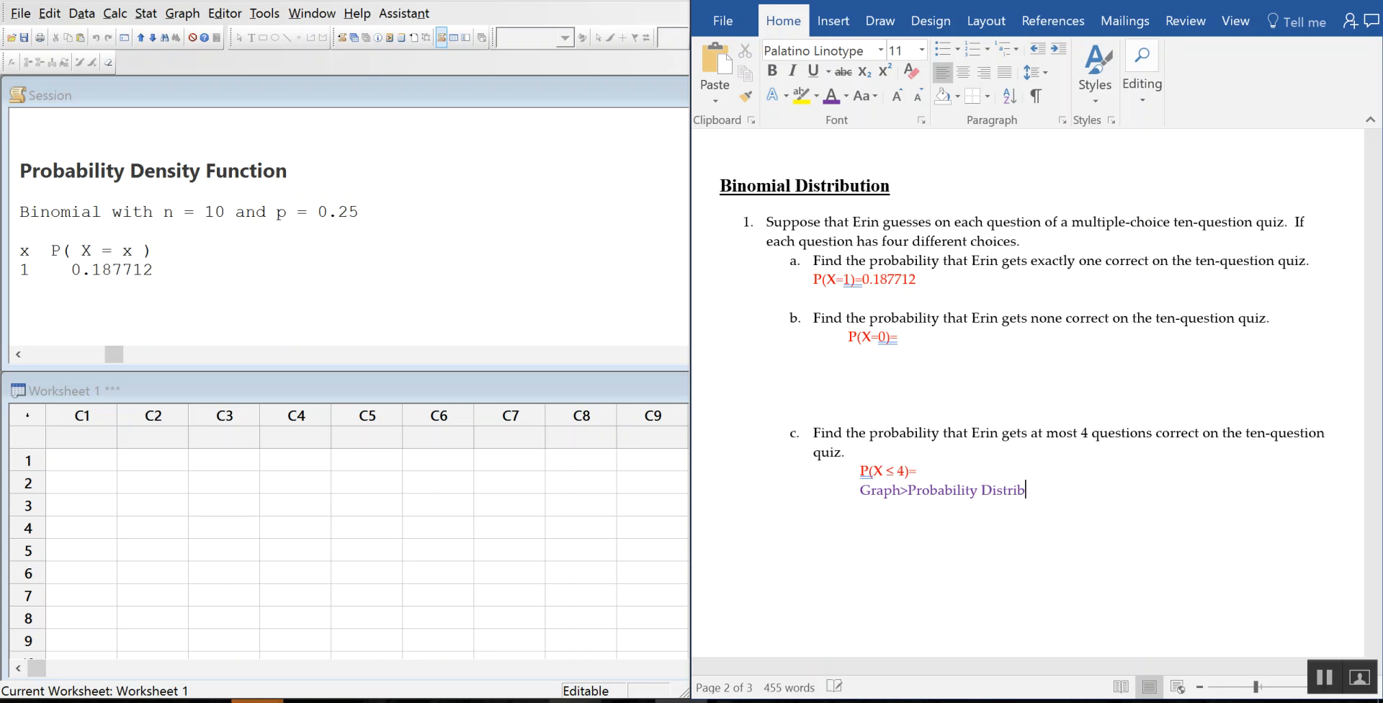
text(ution Plot... Select View Pr)
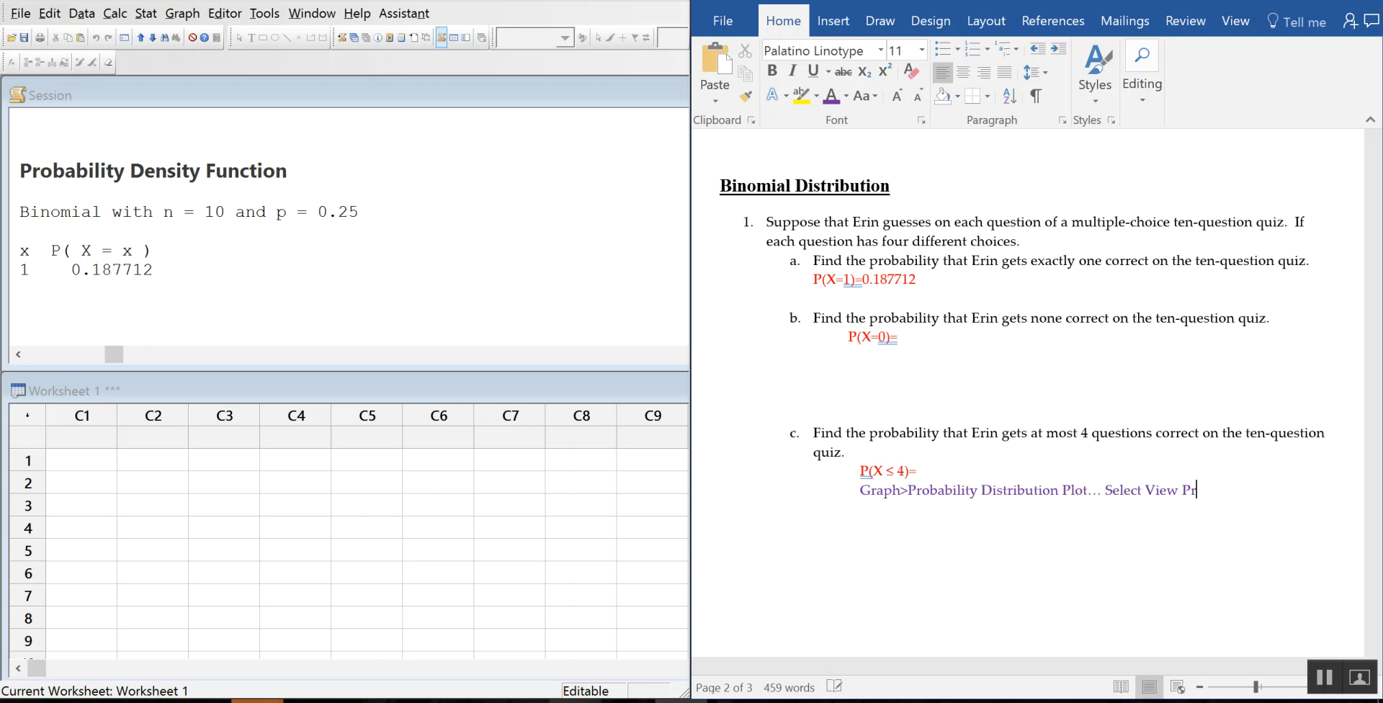
text(oba)
key(BackSpace)
text(babilit.y)
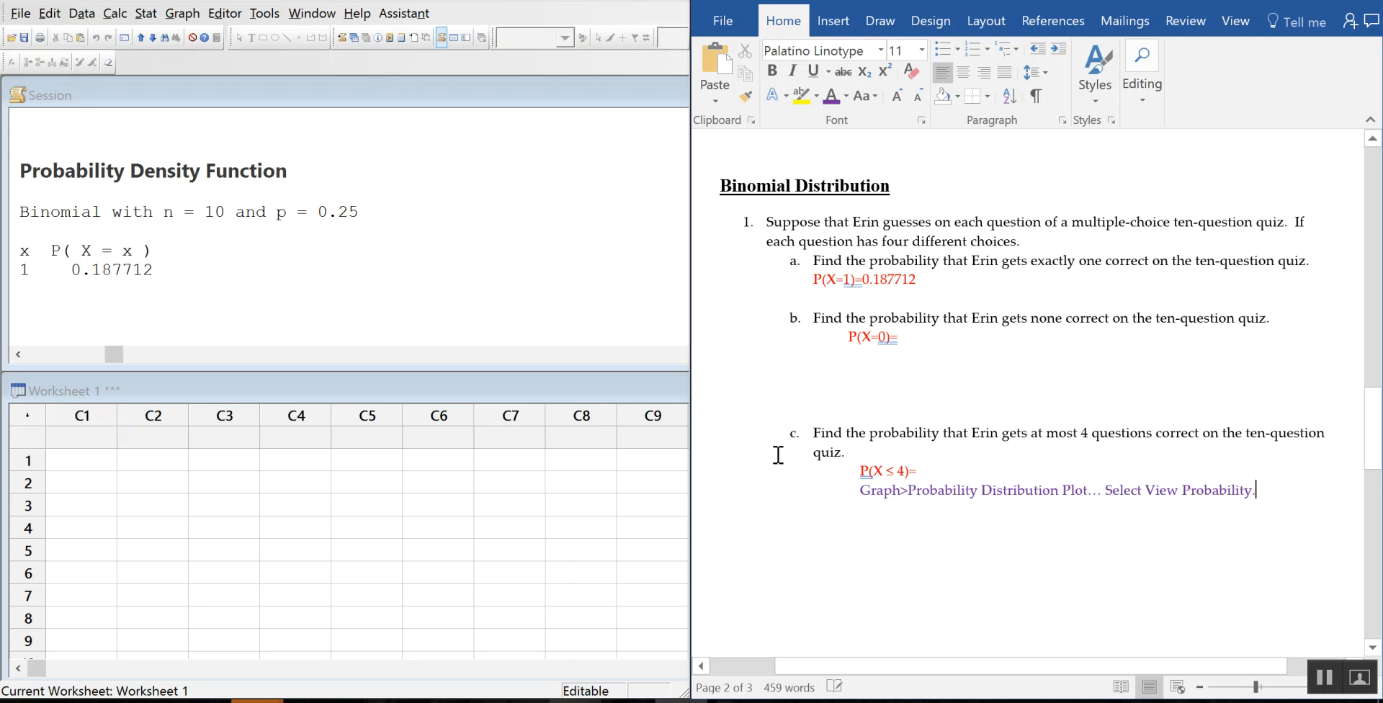
Step: Start a Minitab probability distribution plot of the View Probability type
click(188, 16)
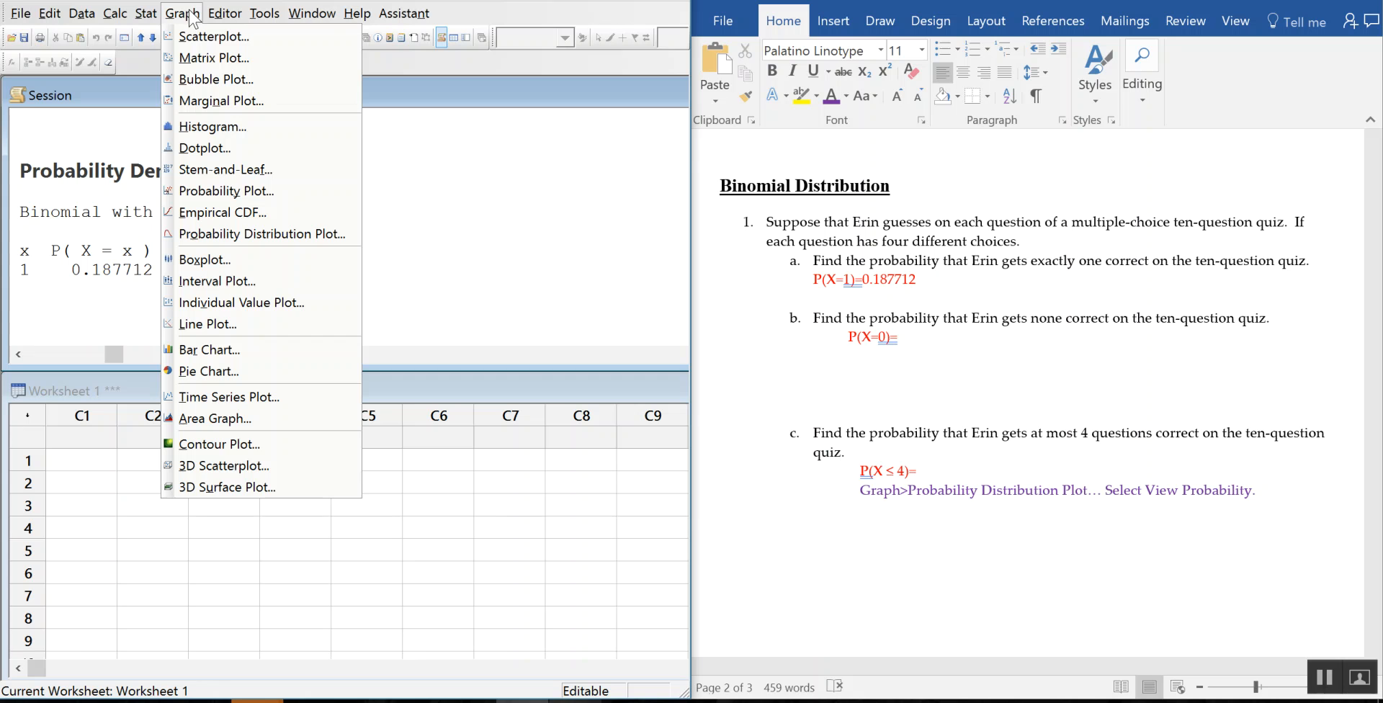
click(248, 236)
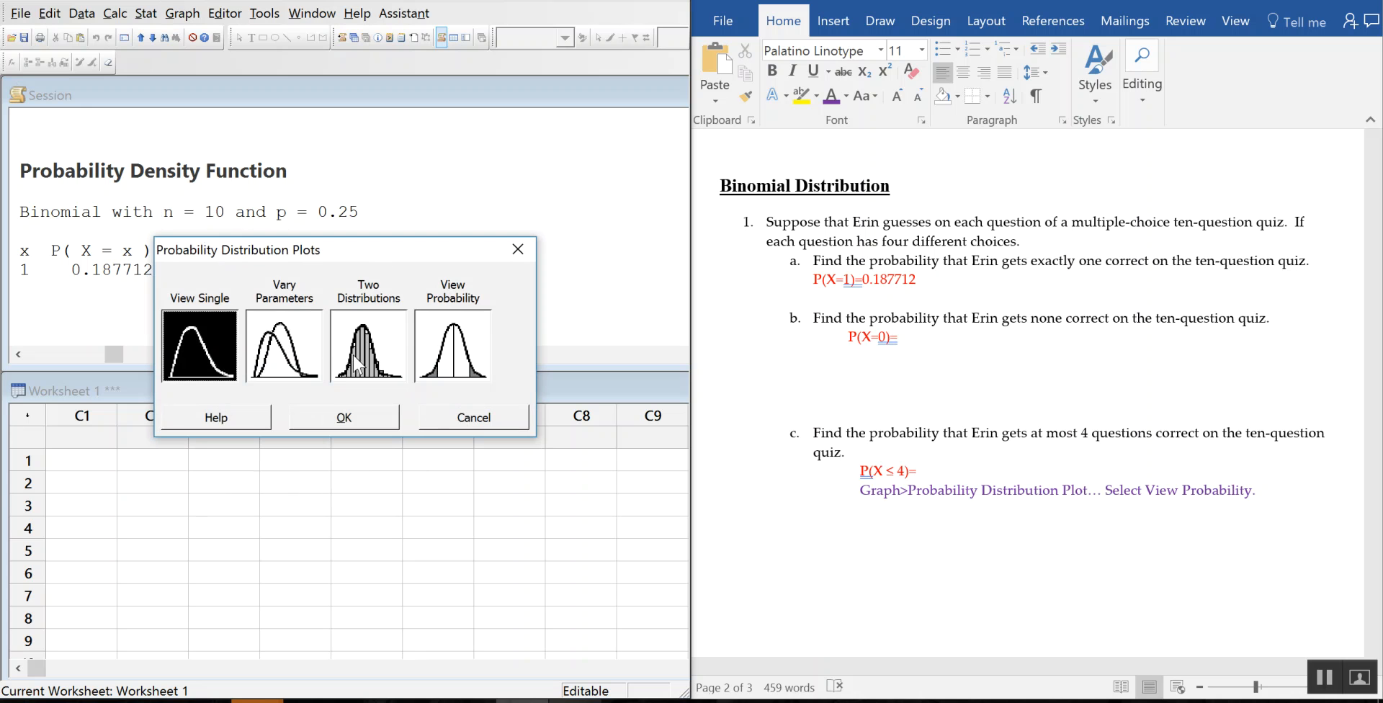
click(487, 346)
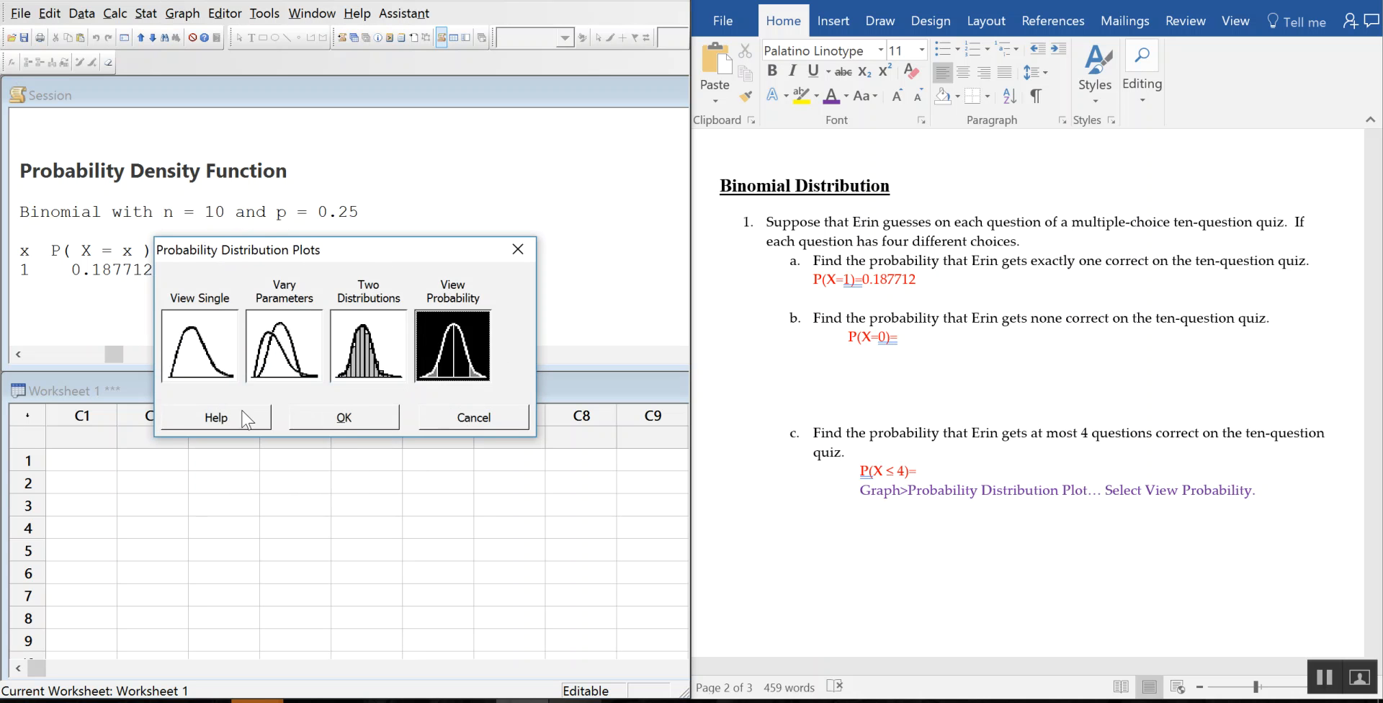
click(344, 421)
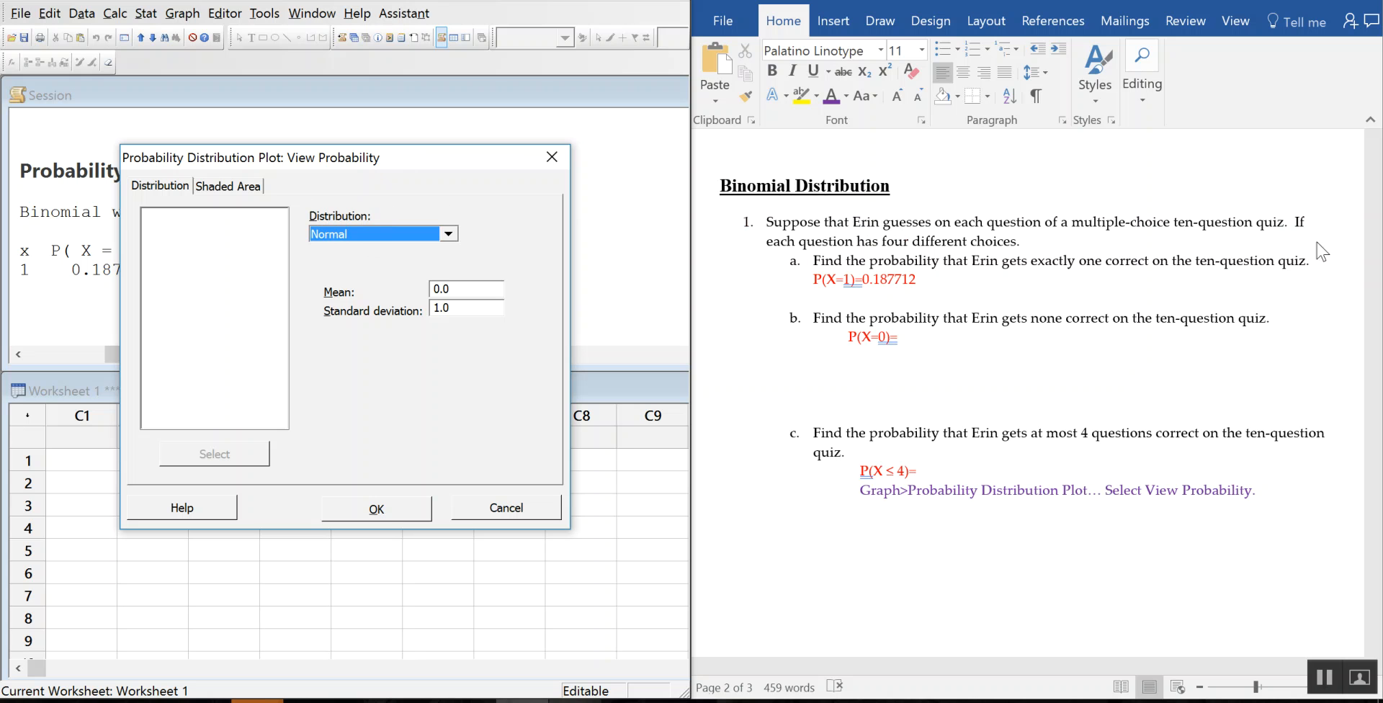
Step: Set the plot's distribution to Binomial with 10 trials
click(353, 235)
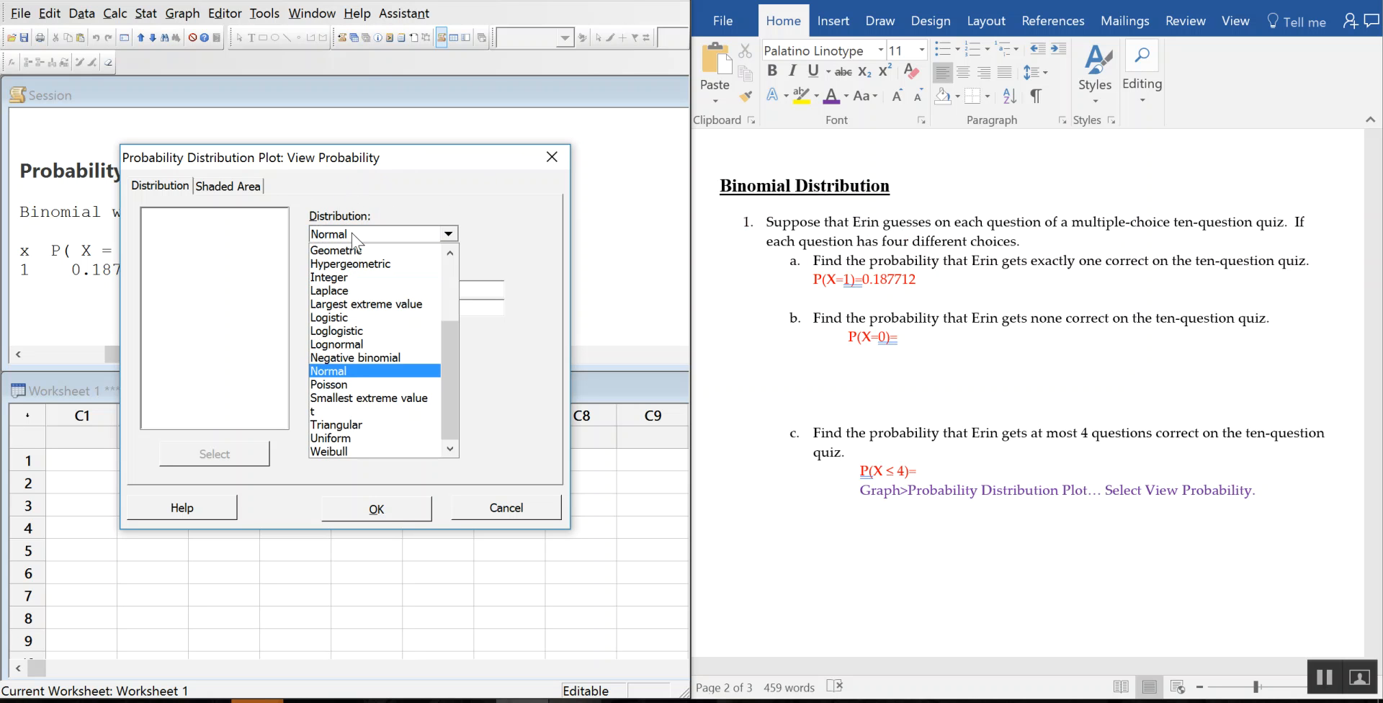
scroll(374, 346, up, 3)
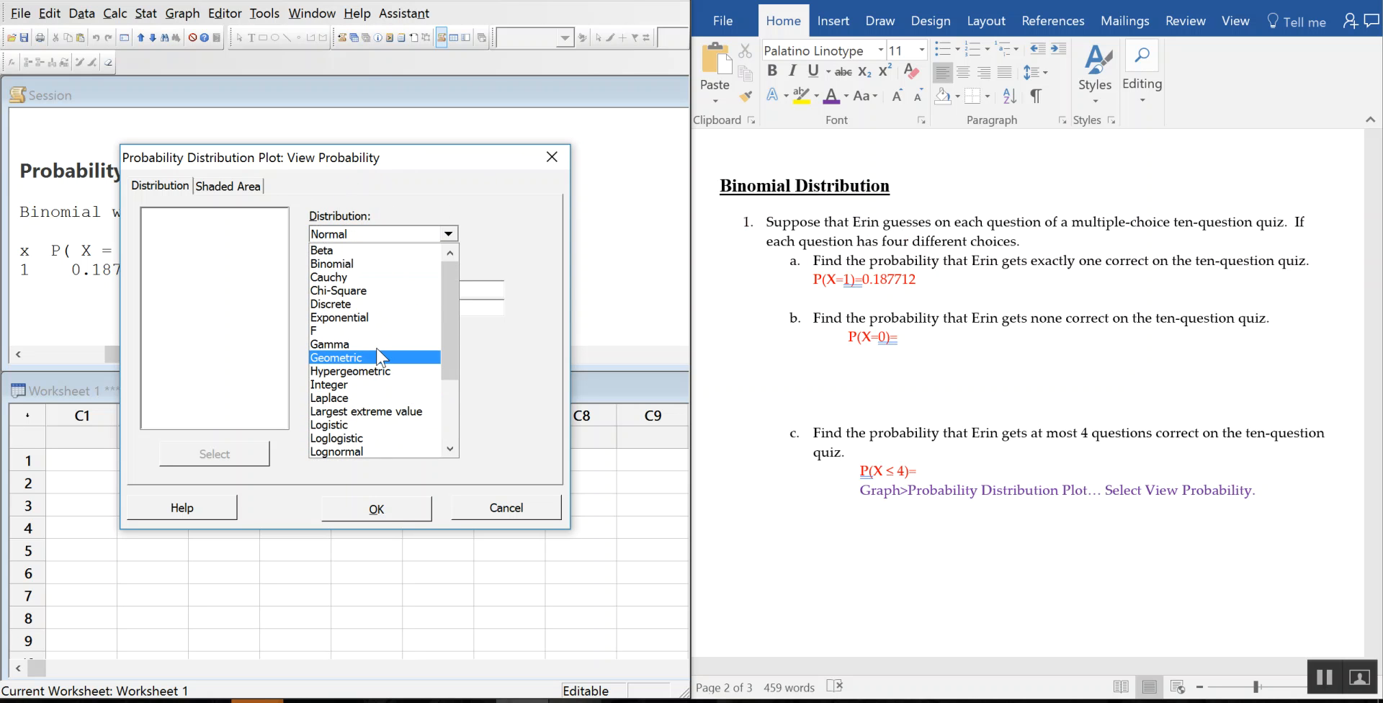
click(377, 262)
click(479, 295)
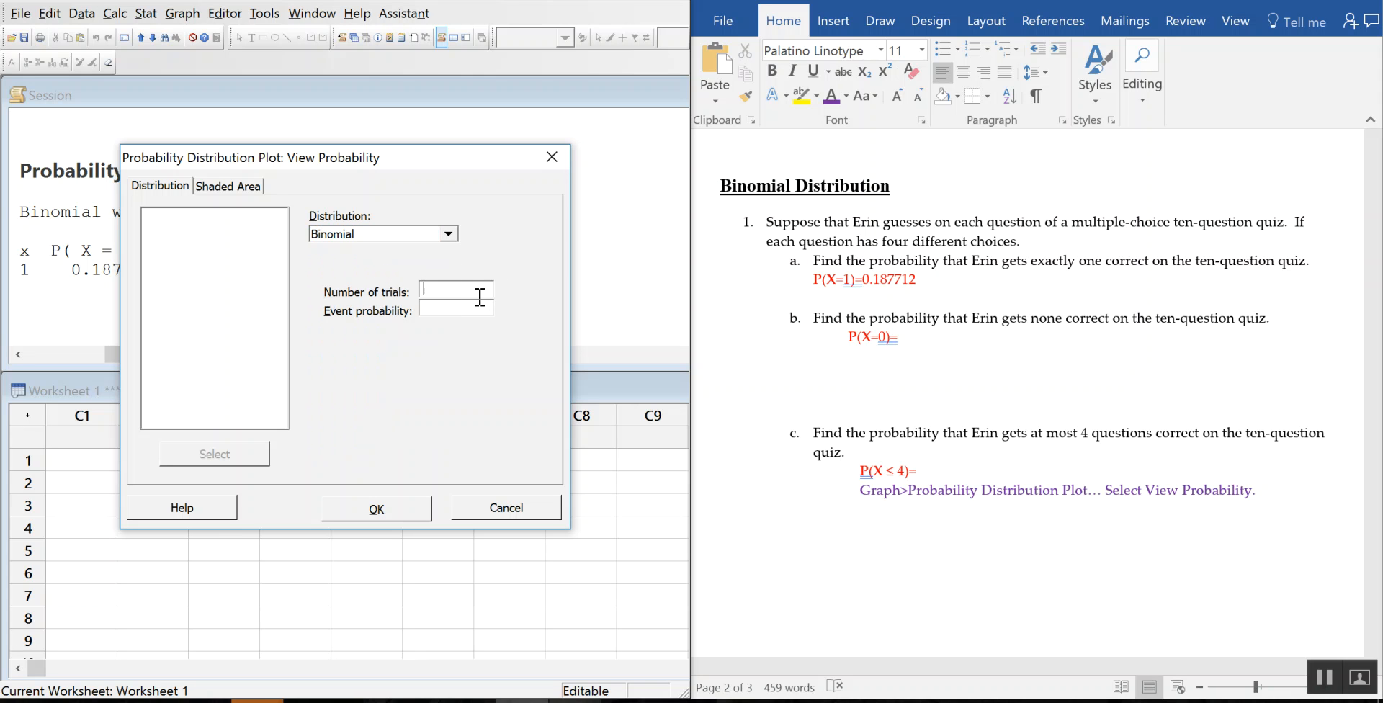
text(10)
Step: Shade the area by X value as a left tail up to X = 4
click(213, 186)
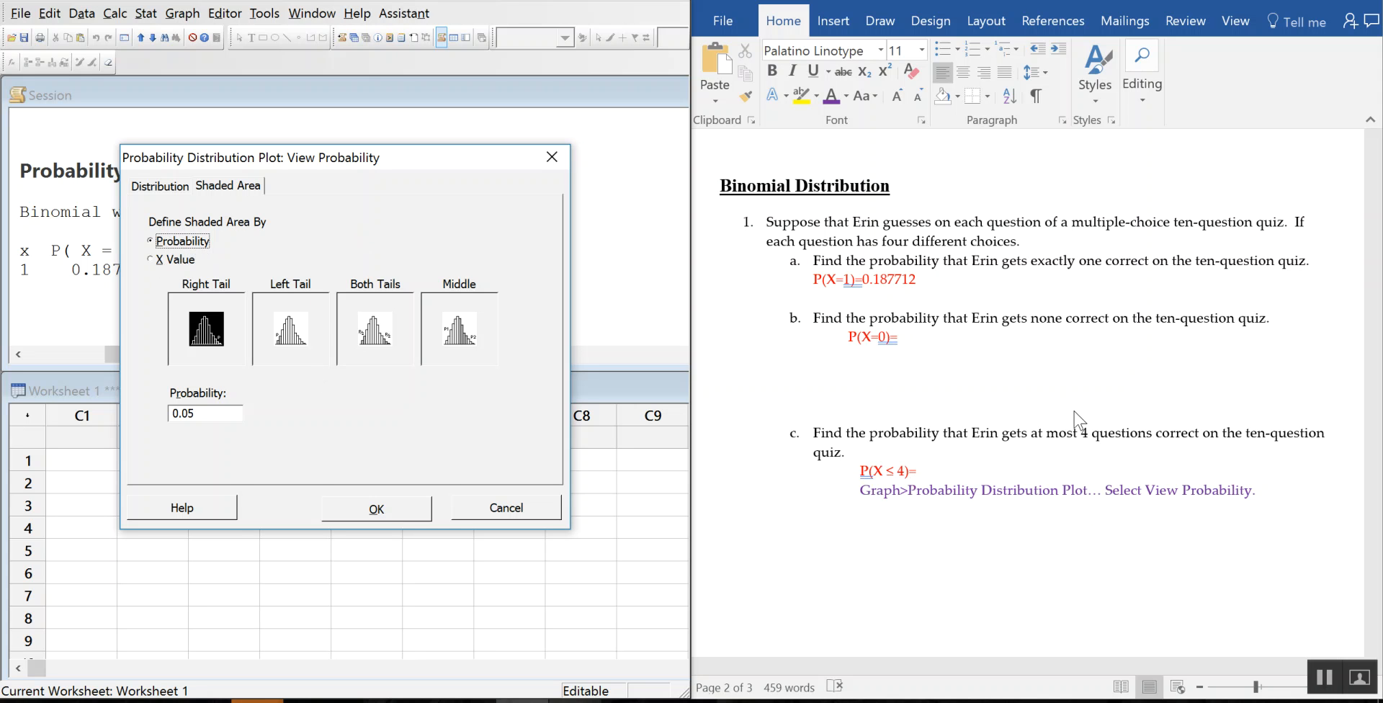
click(160, 260)
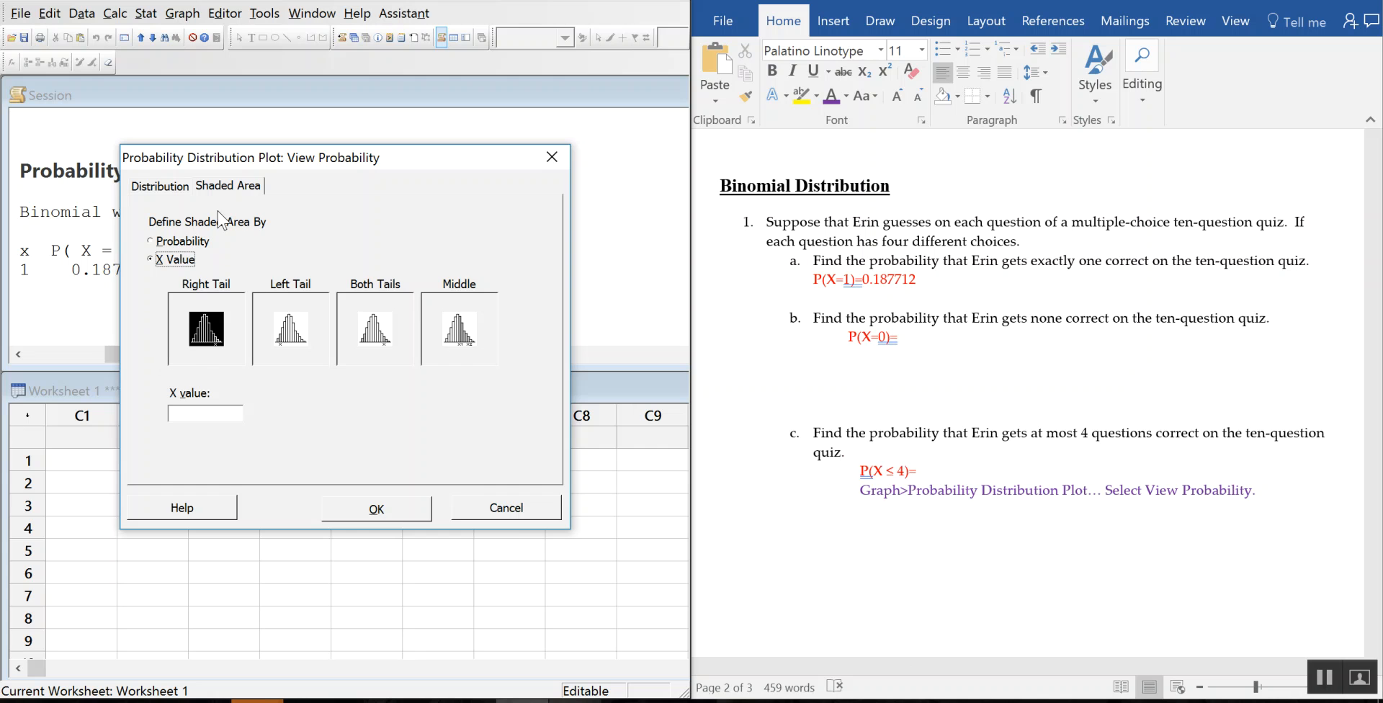
drag(244, 154, 207, 134)
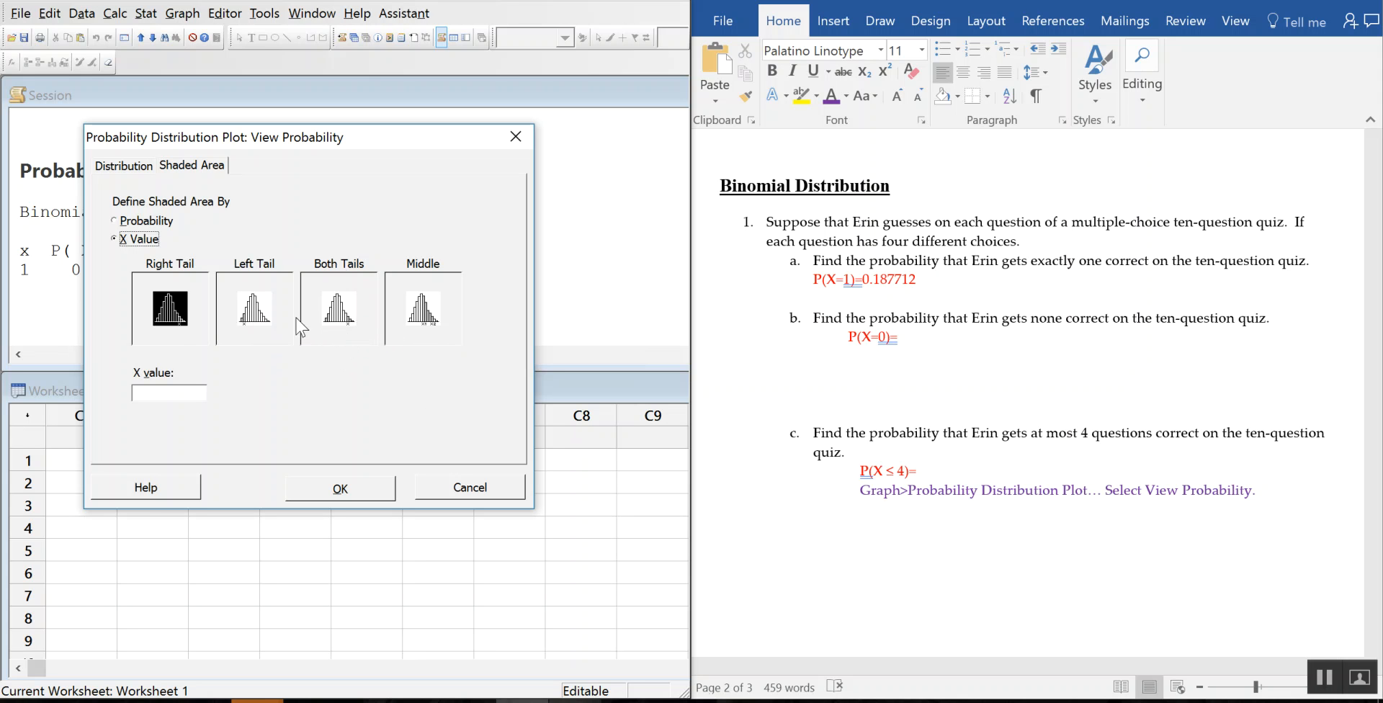
click(341, 341)
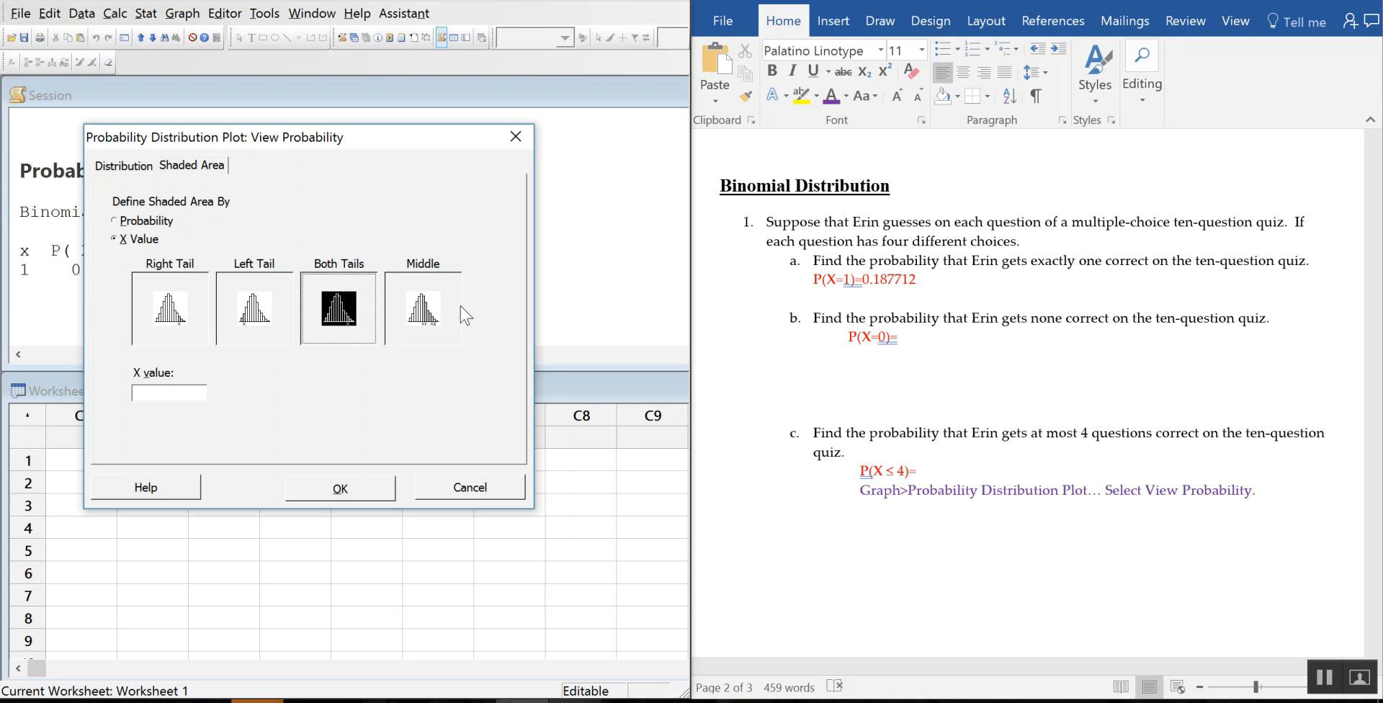
click(257, 326)
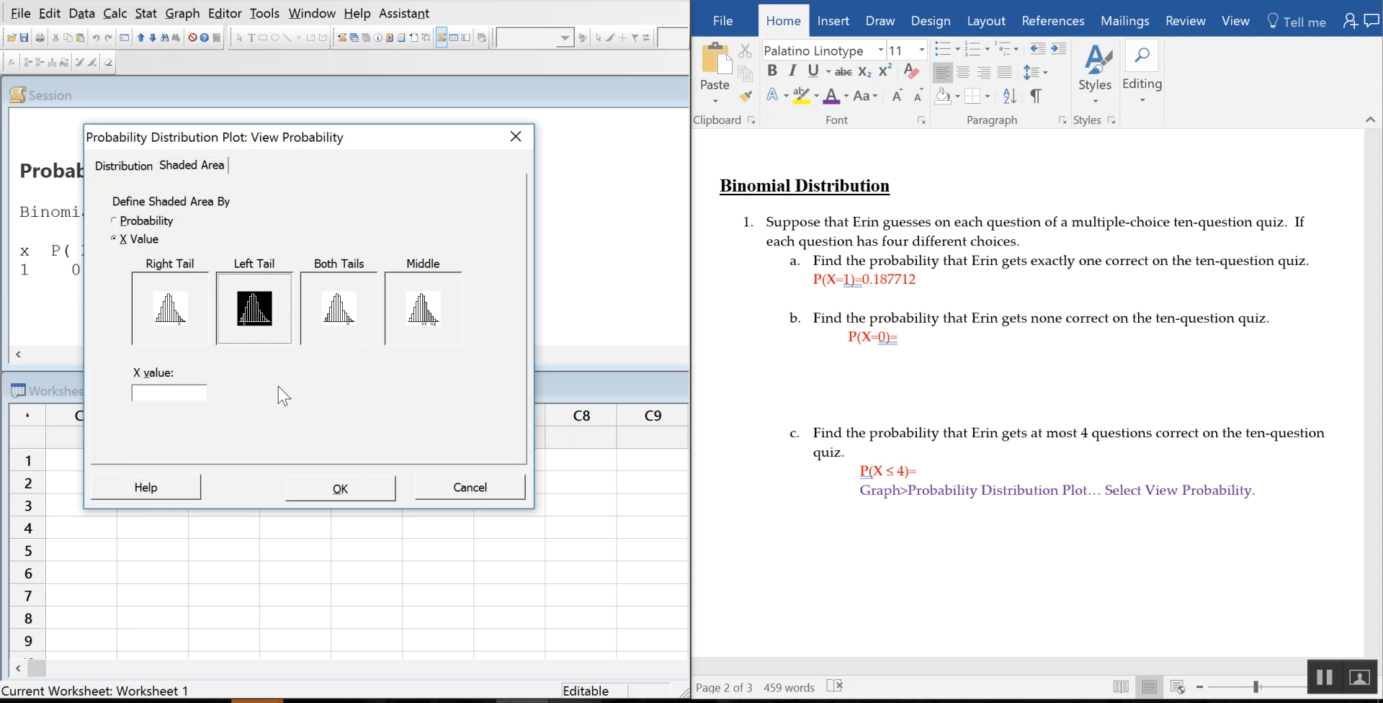
click(173, 393)
text(4)
Step: Draw the binomial plot showing 0.9219 for X ≤ 4, then type 0.9219 after P(X ≤ 4)= in Word
click(378, 495)
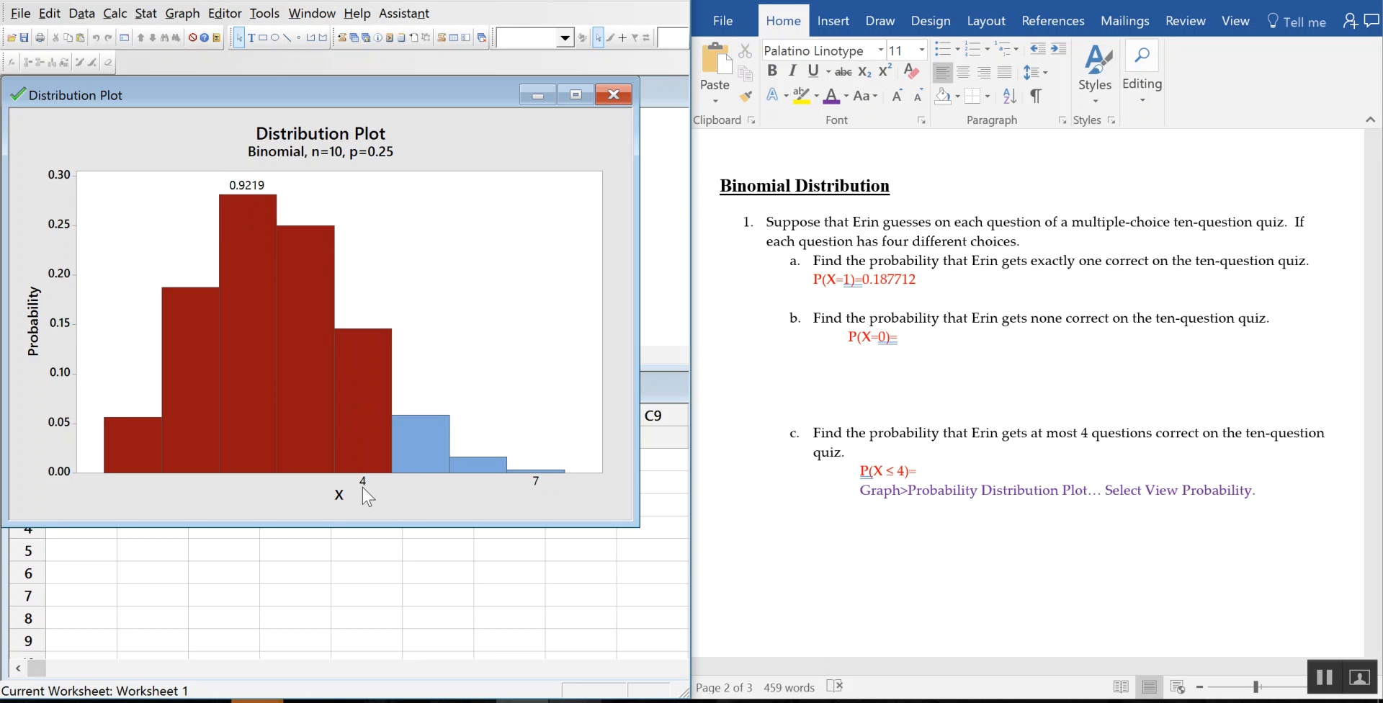
click(940, 464)
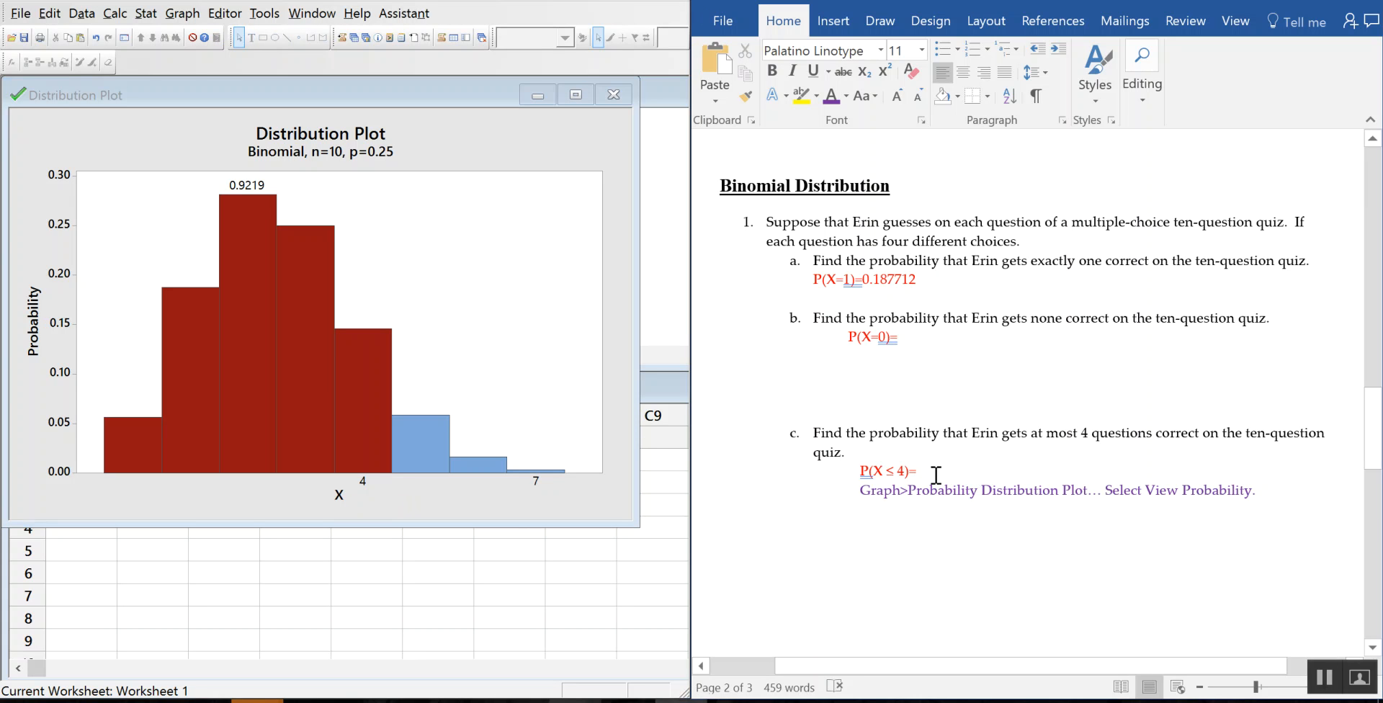
text(0)
right_click(934, 477)
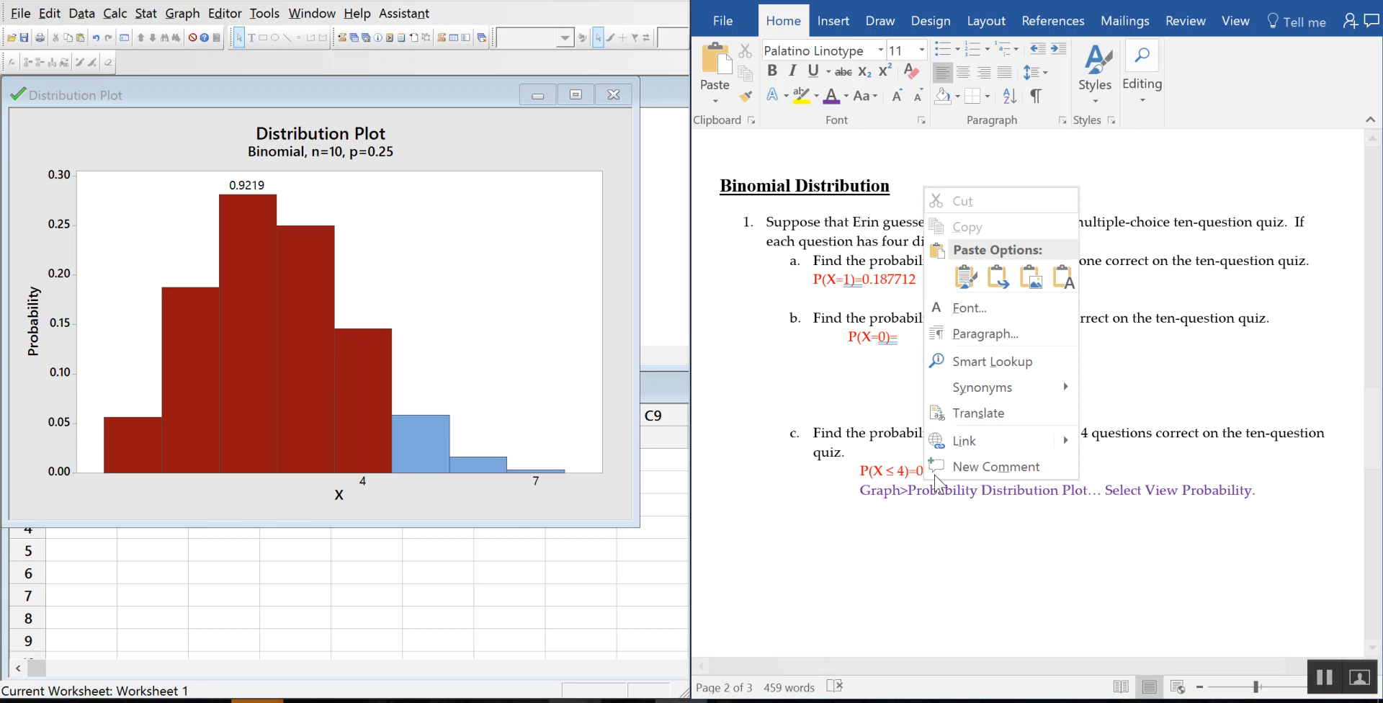
key(Escape)
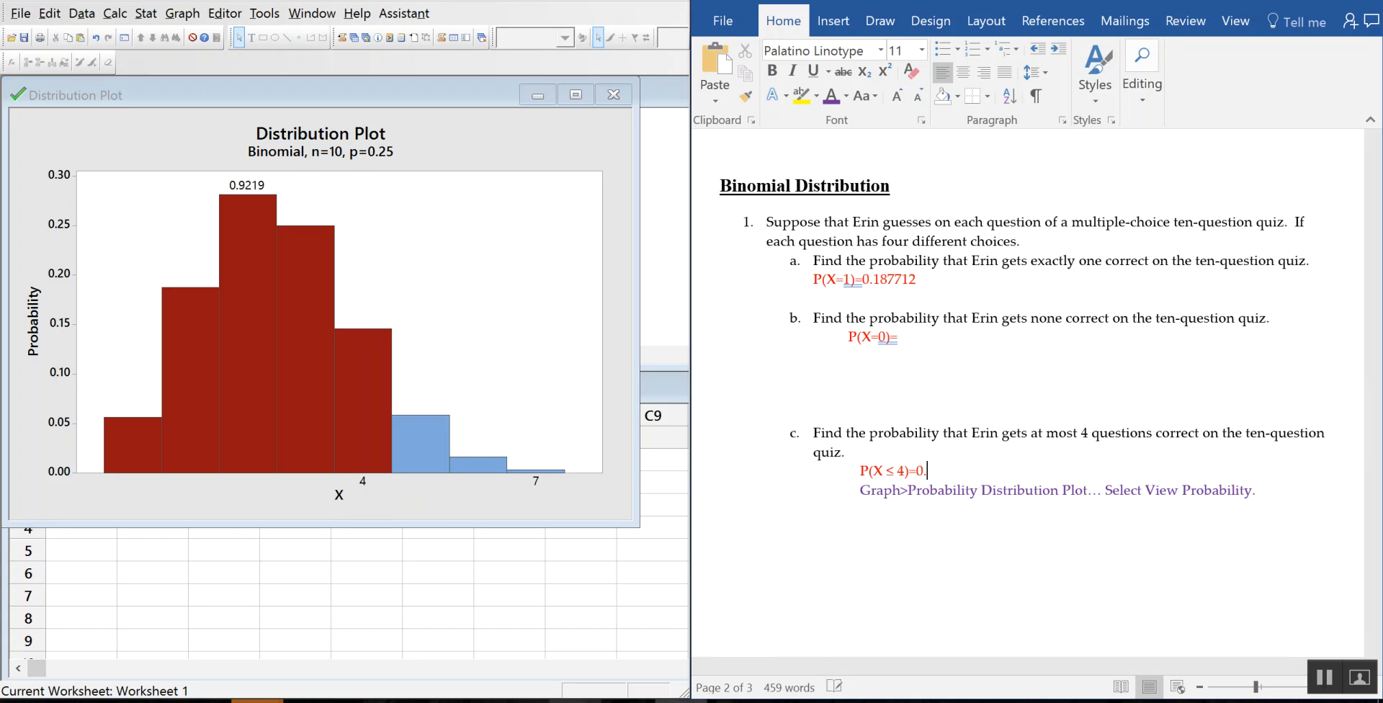
text(9219)
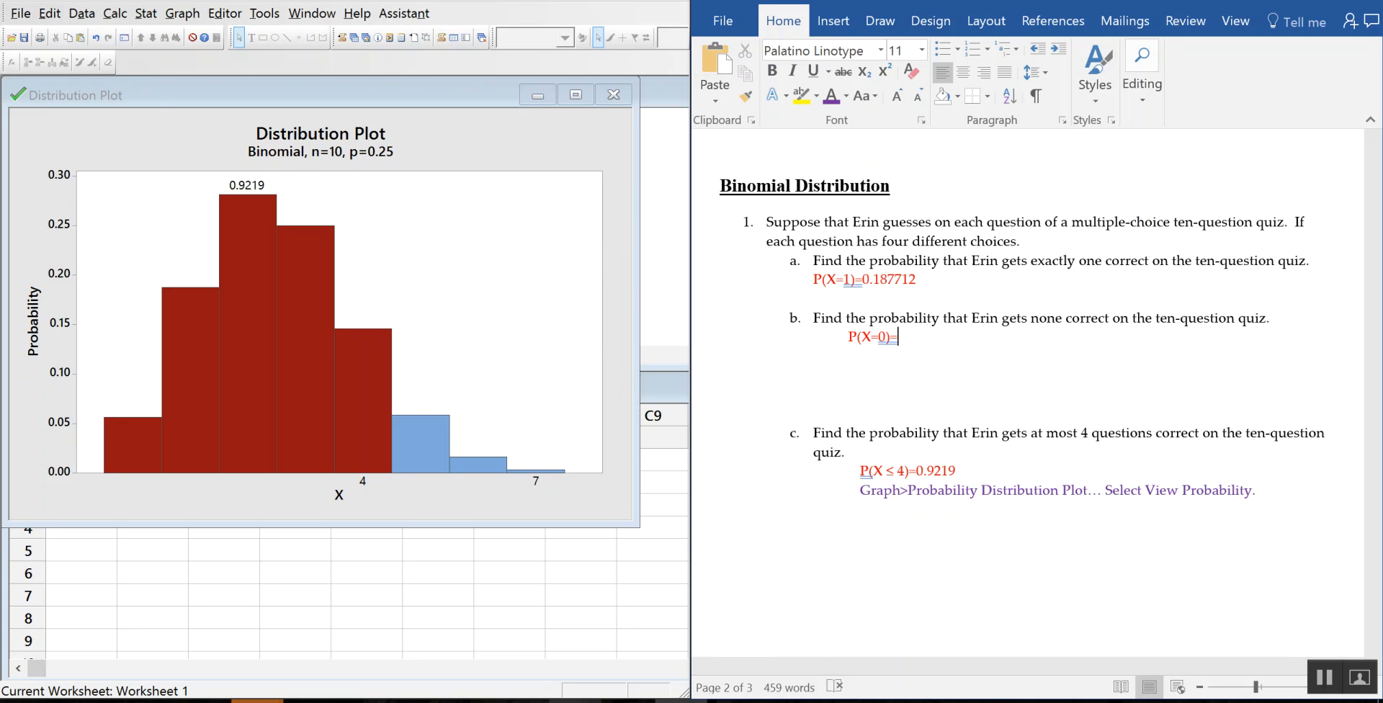
Step: Plot the binomial probability with the middle shaded from X = 0 to 0, giving 0.05631
click(913, 336)
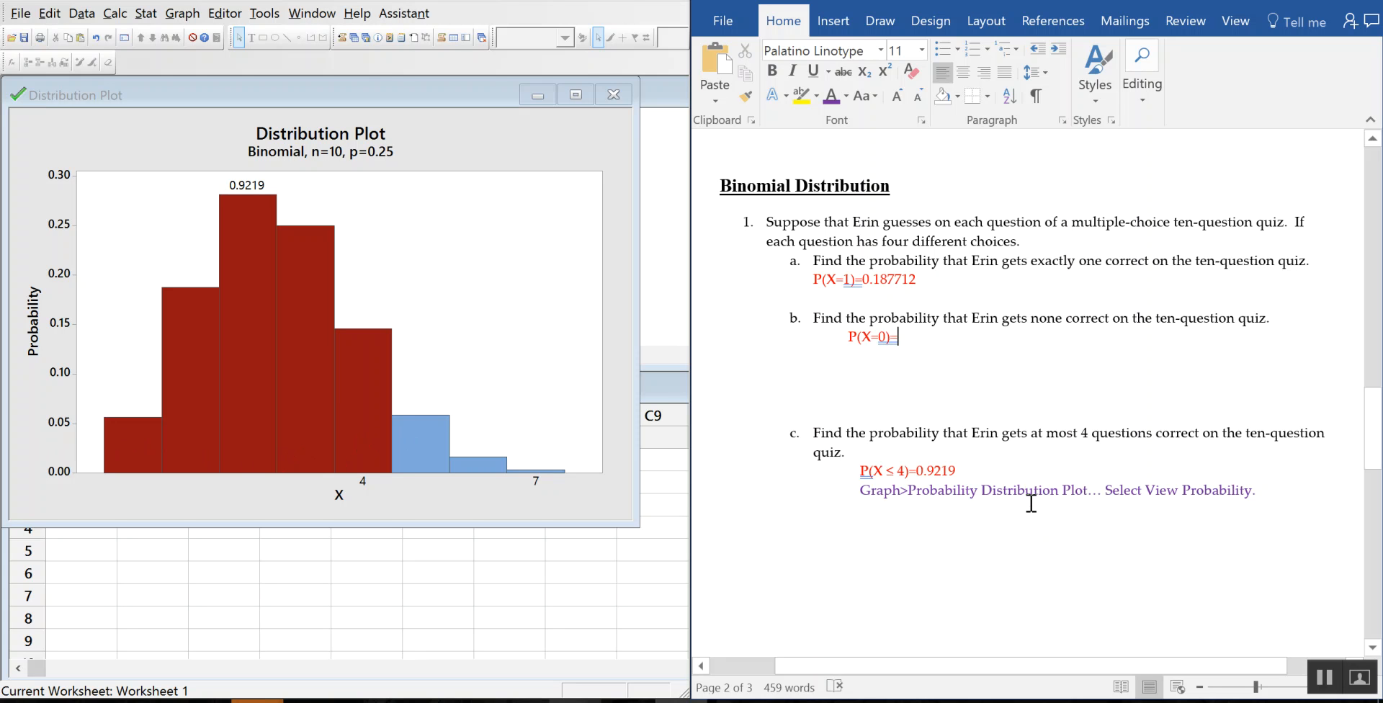
click(180, 14)
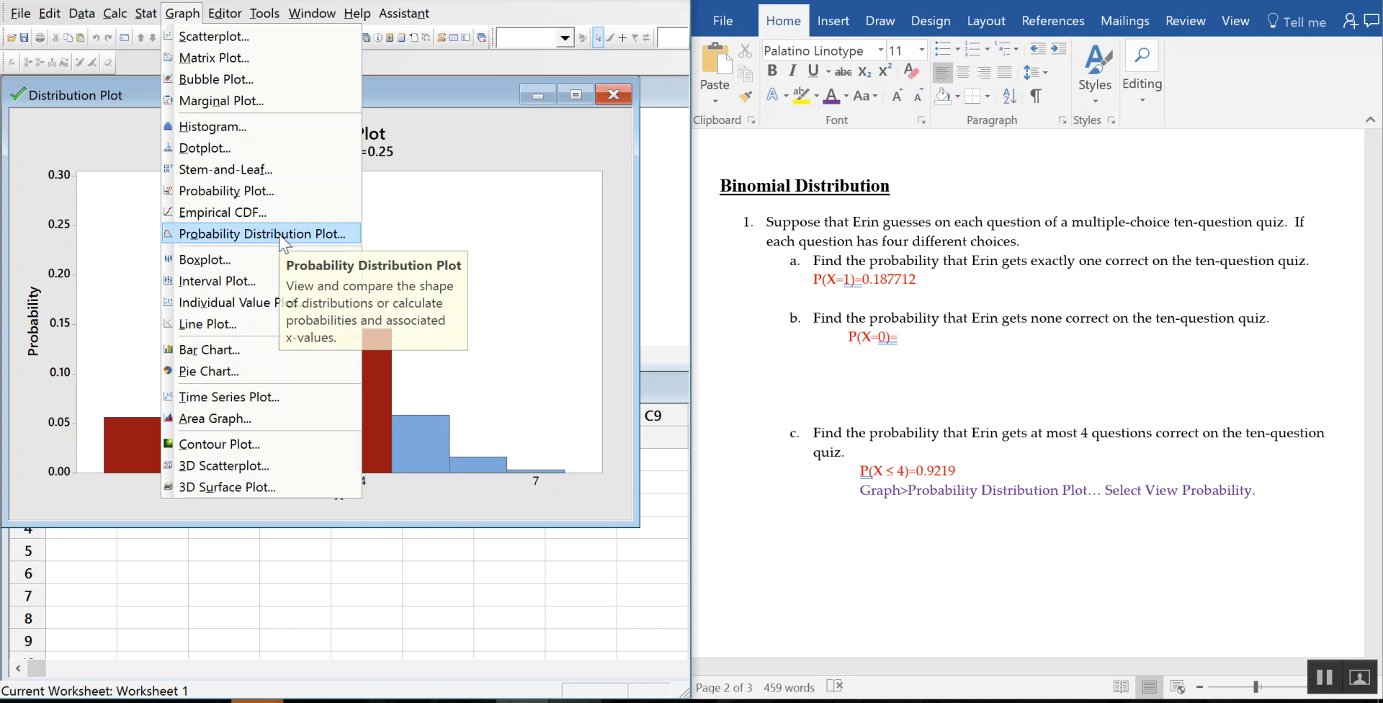
click(296, 235)
click(452, 346)
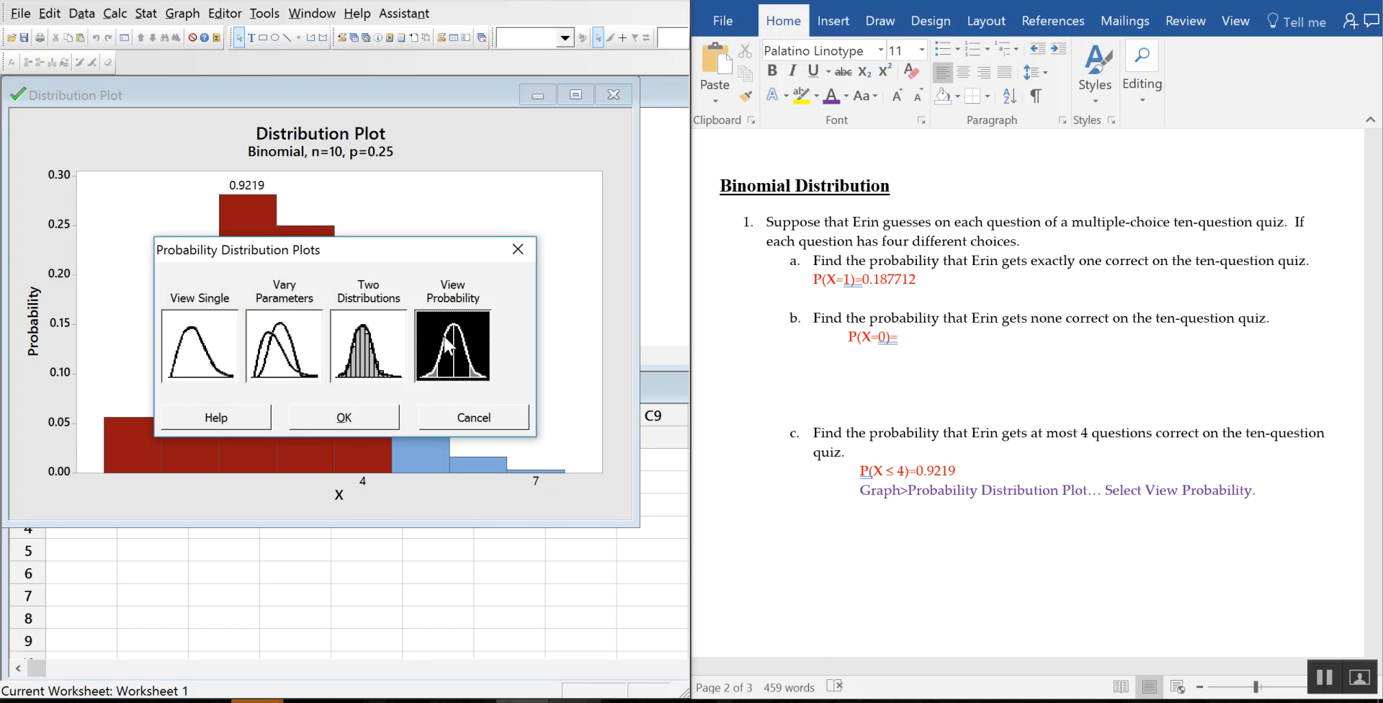
click(355, 416)
click(207, 188)
click(469, 338)
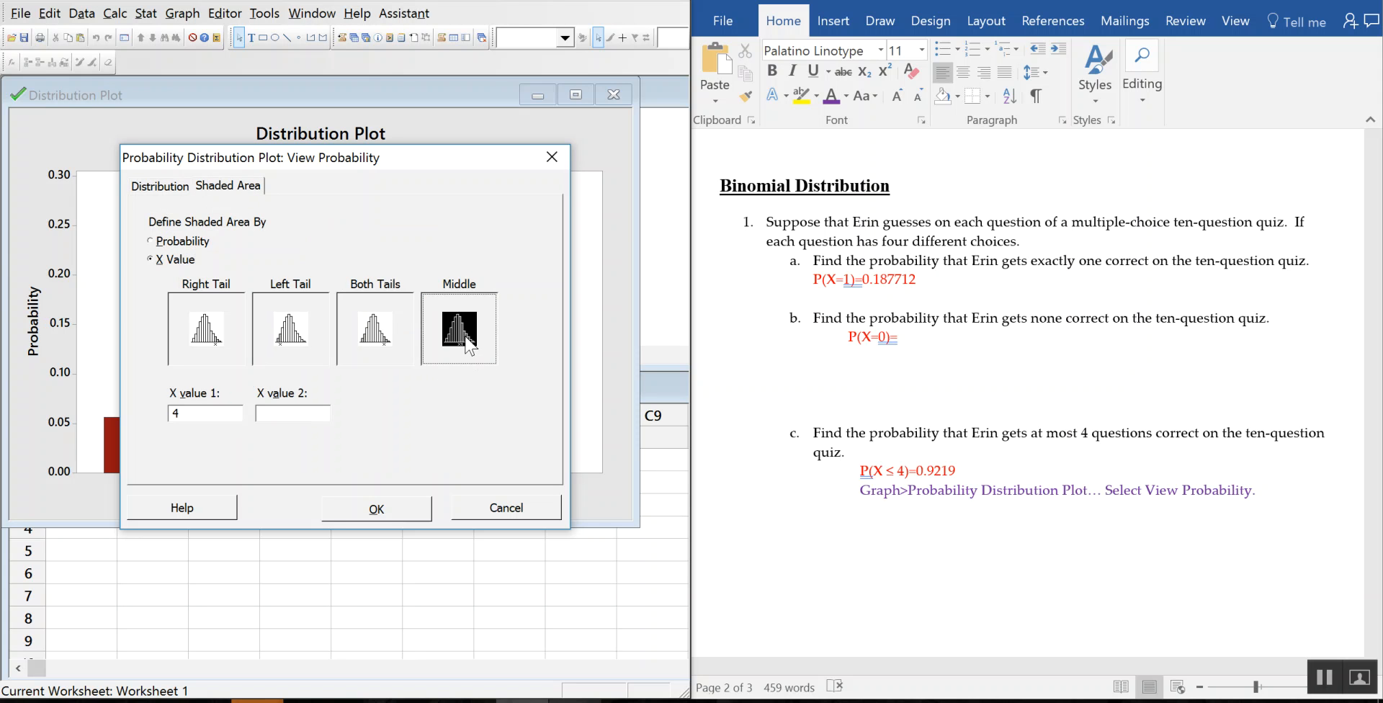
click(209, 412)
click(322, 412)
text(0)
click(394, 513)
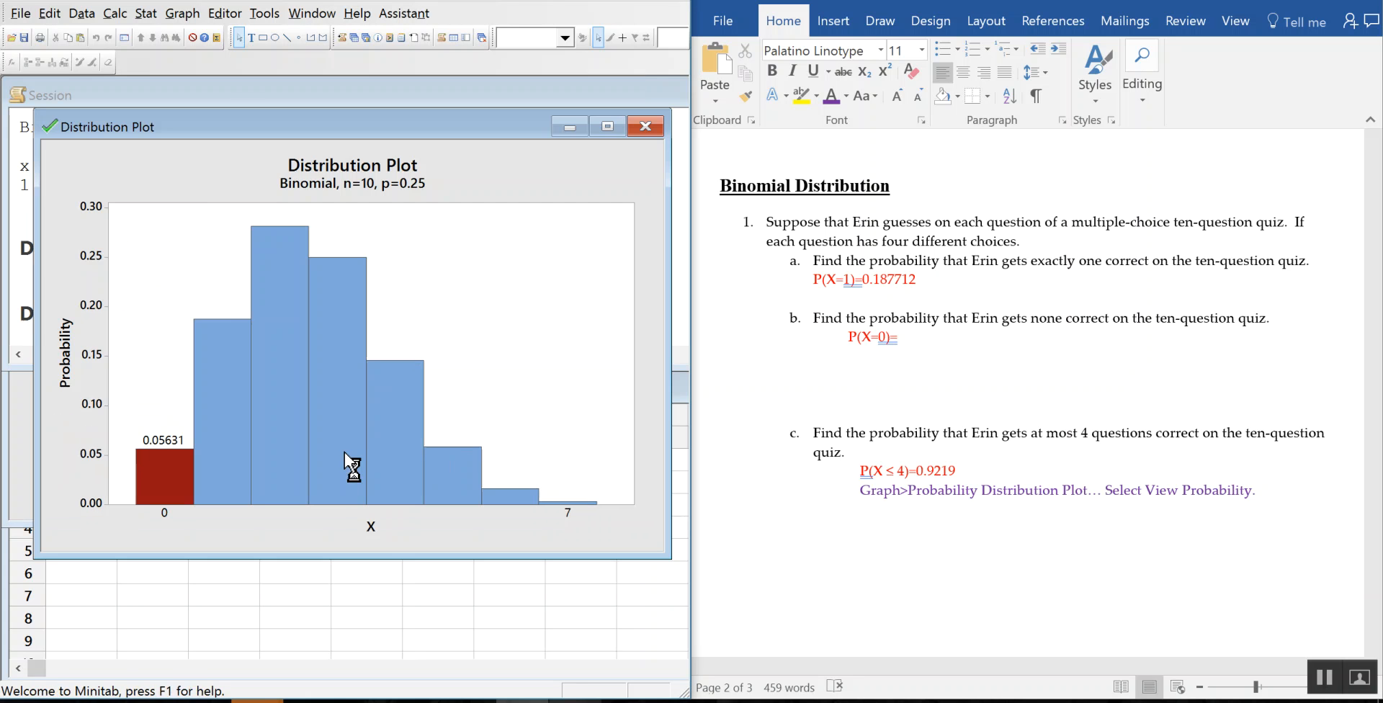
Step: Start part b's answer by typing 0.05 after P(X=0)=
drag(257, 115, 283, 81)
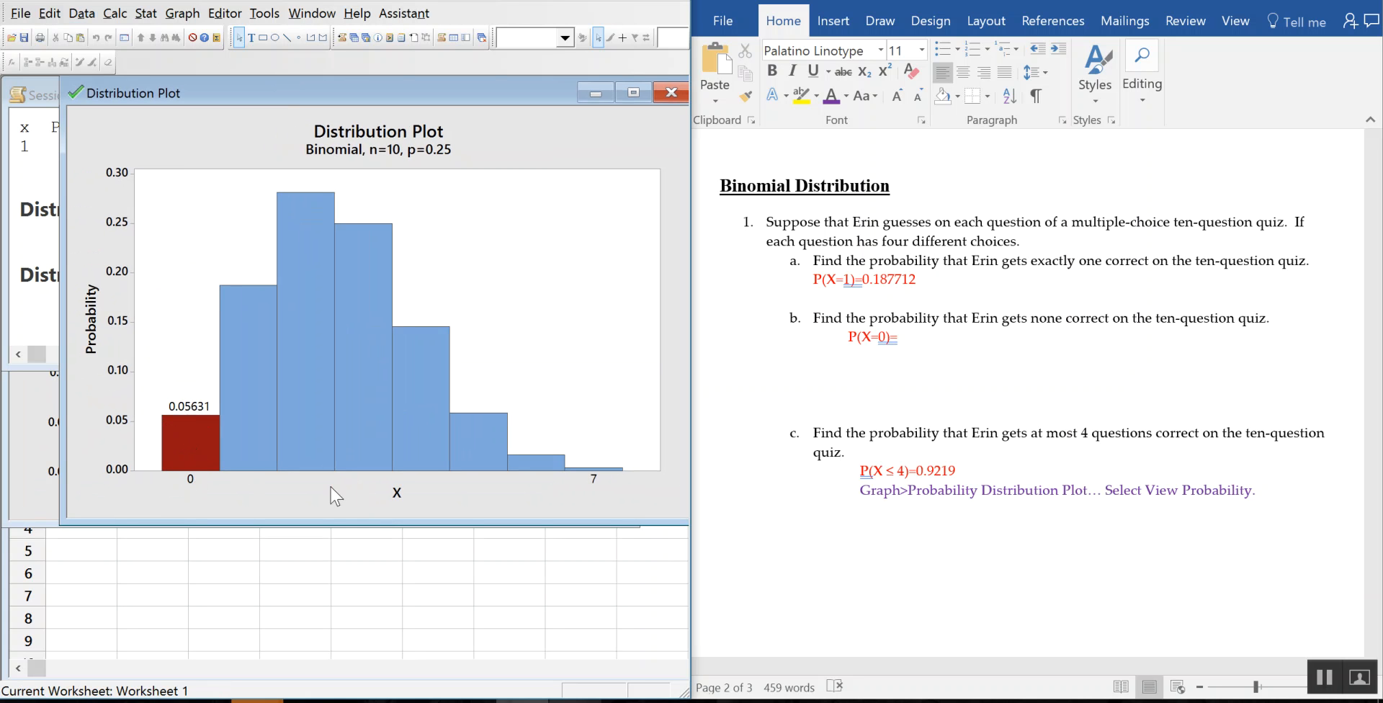
click(915, 346)
text(0.)
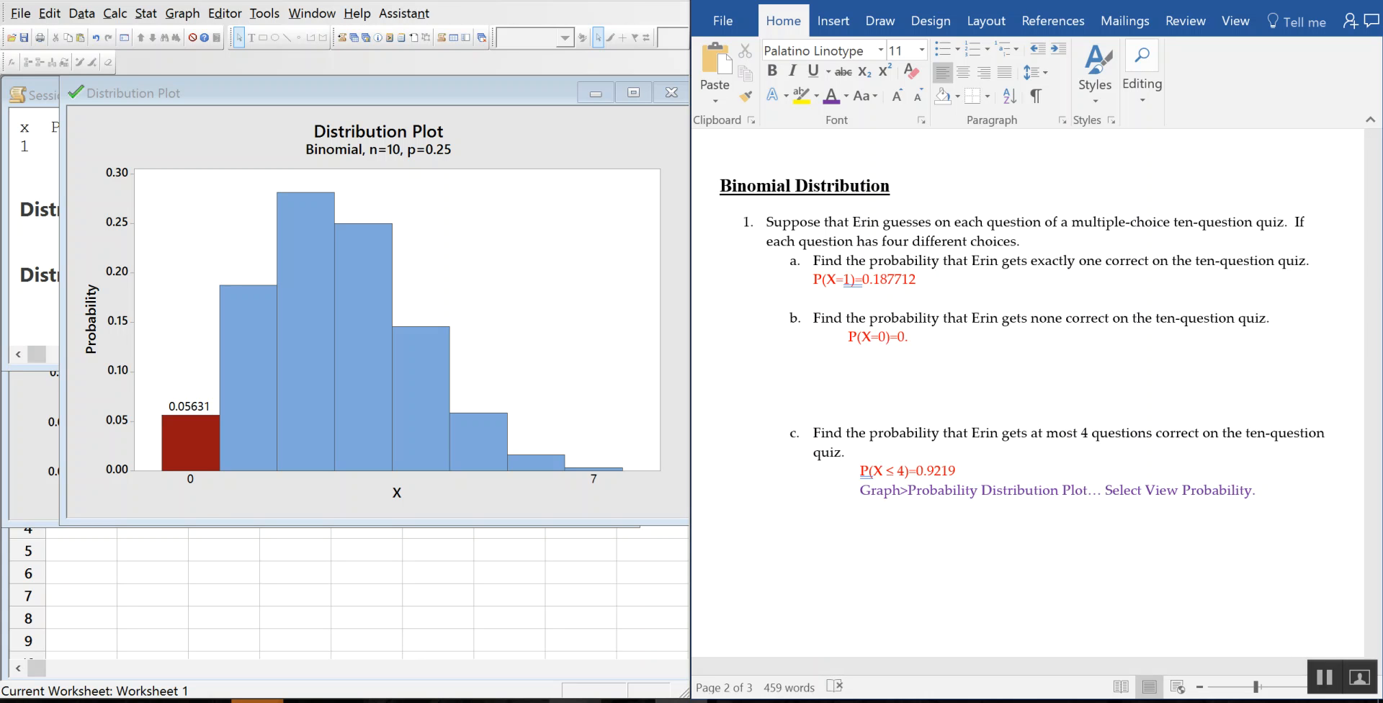
text(05631)
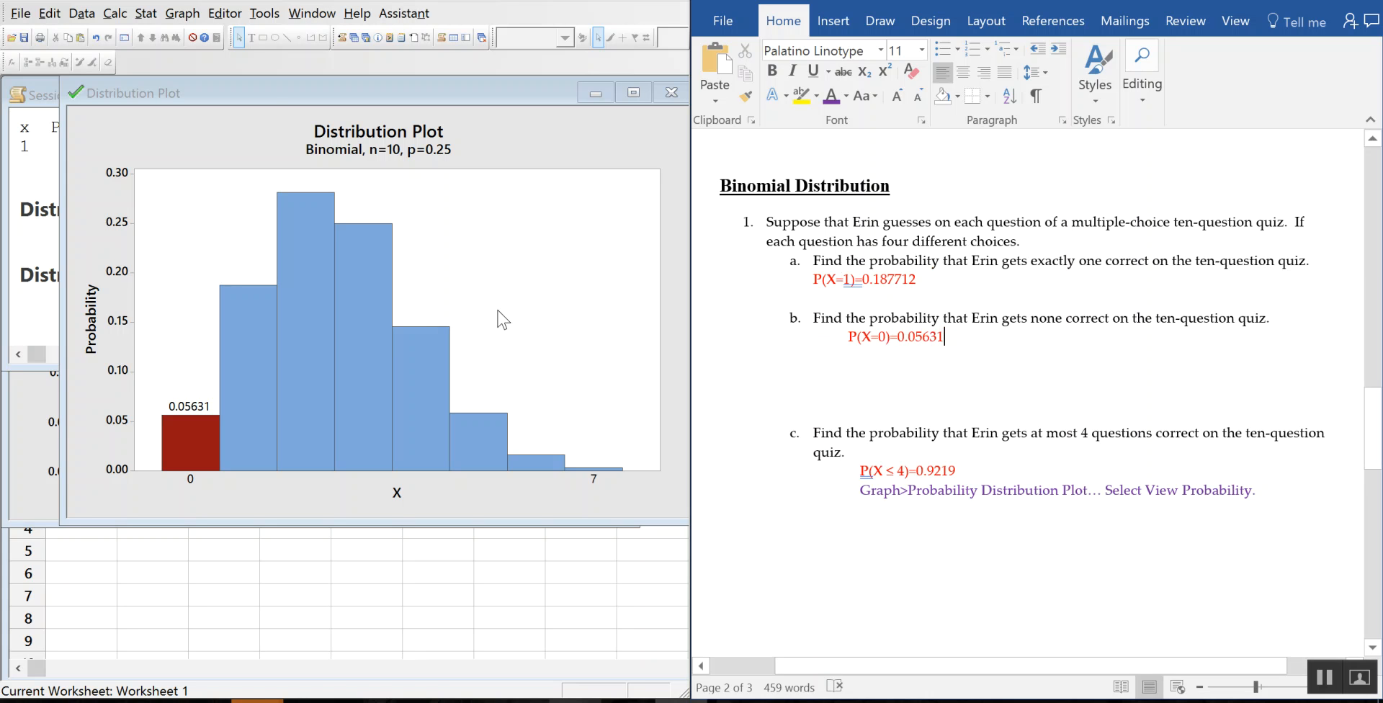
Step: Redraw the binomial plot with the middle shaded from X = 1 to 1, showing 0.1877
click(184, 15)
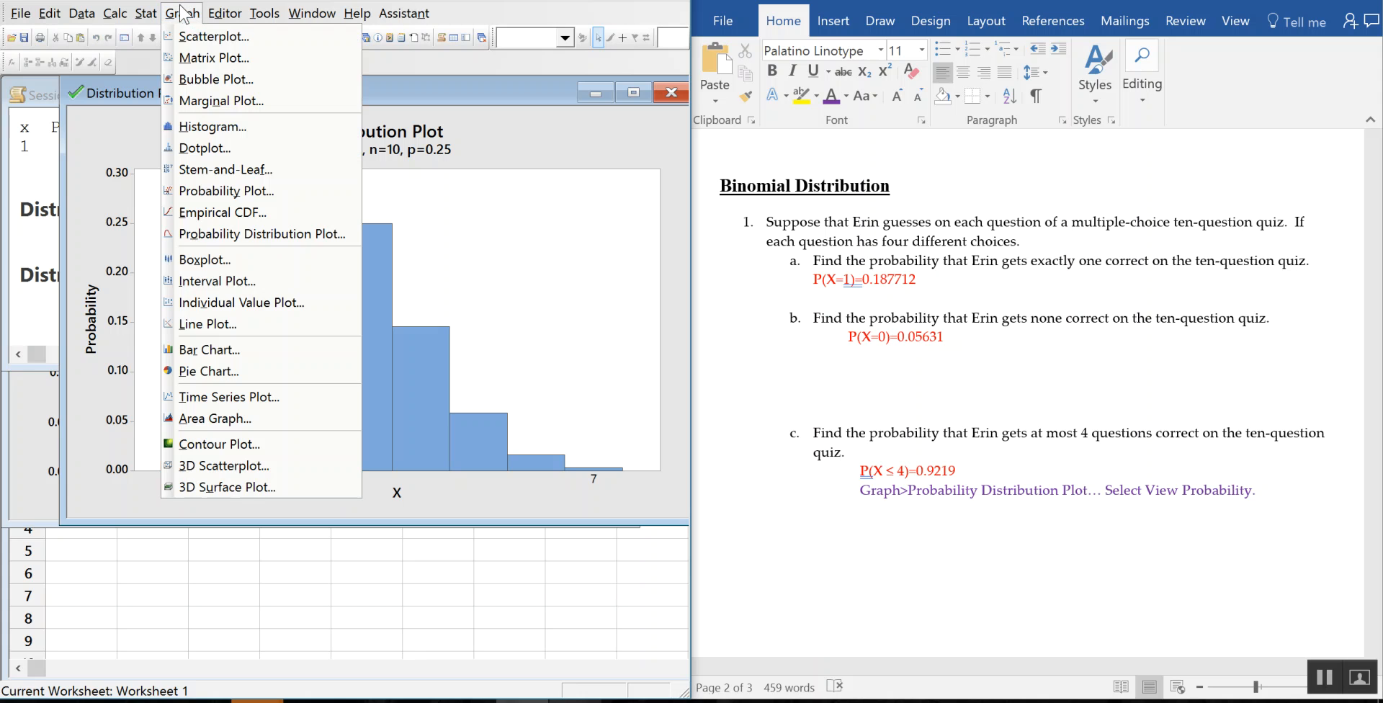
click(252, 234)
click(333, 418)
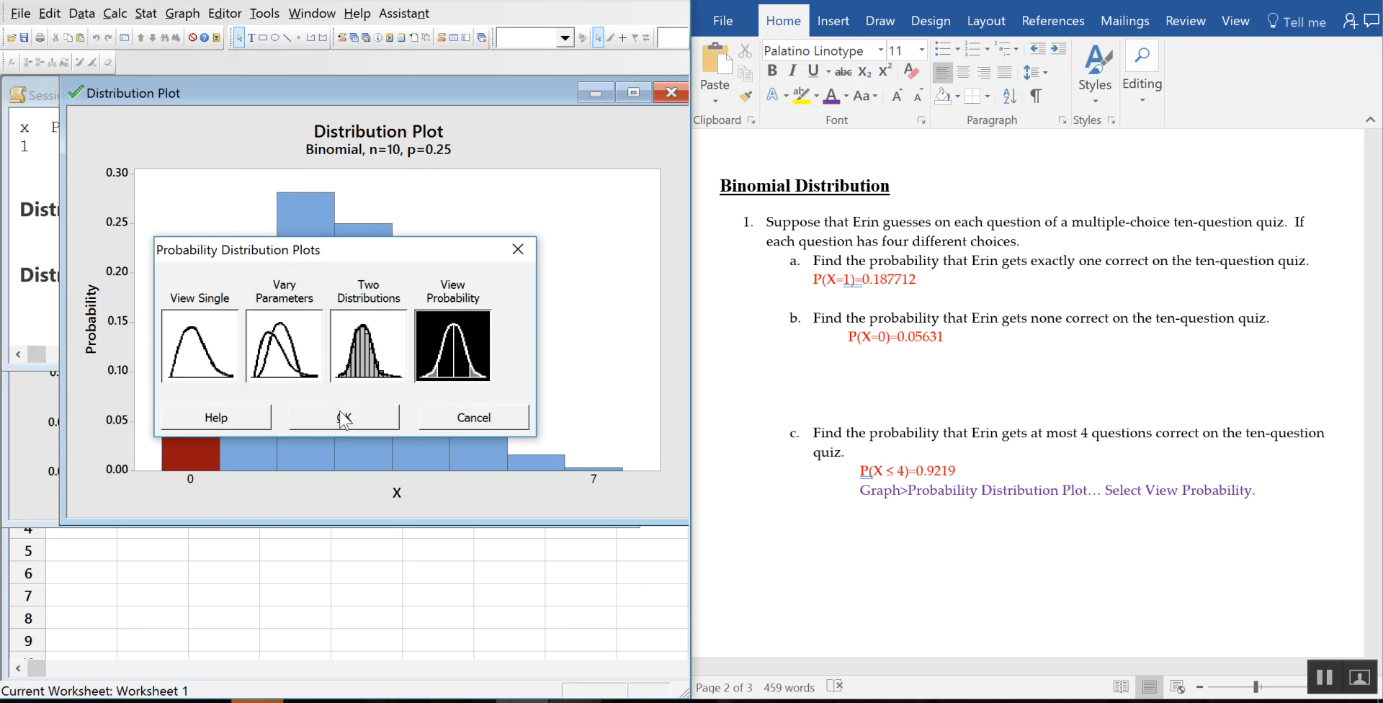
click(221, 189)
drag(213, 415, 101, 399)
text(1)
key(Tab)
text(1)
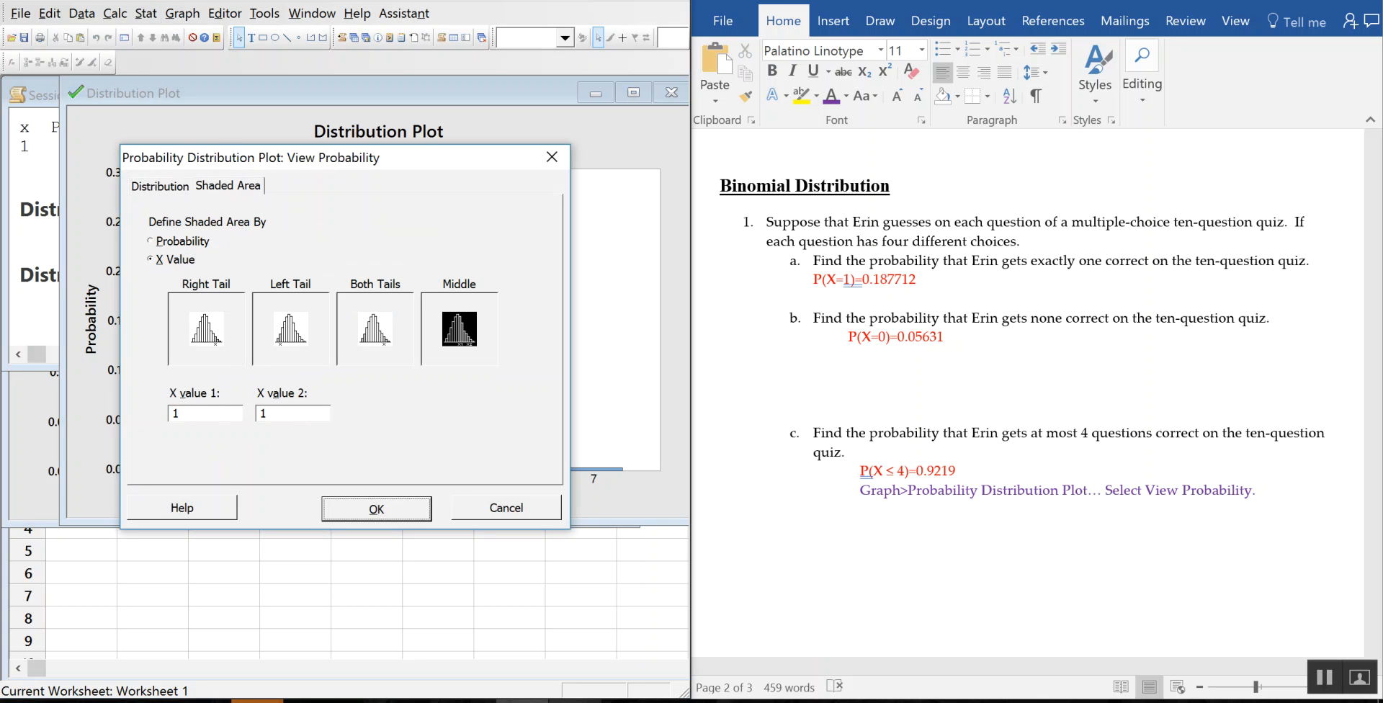
key(Return)
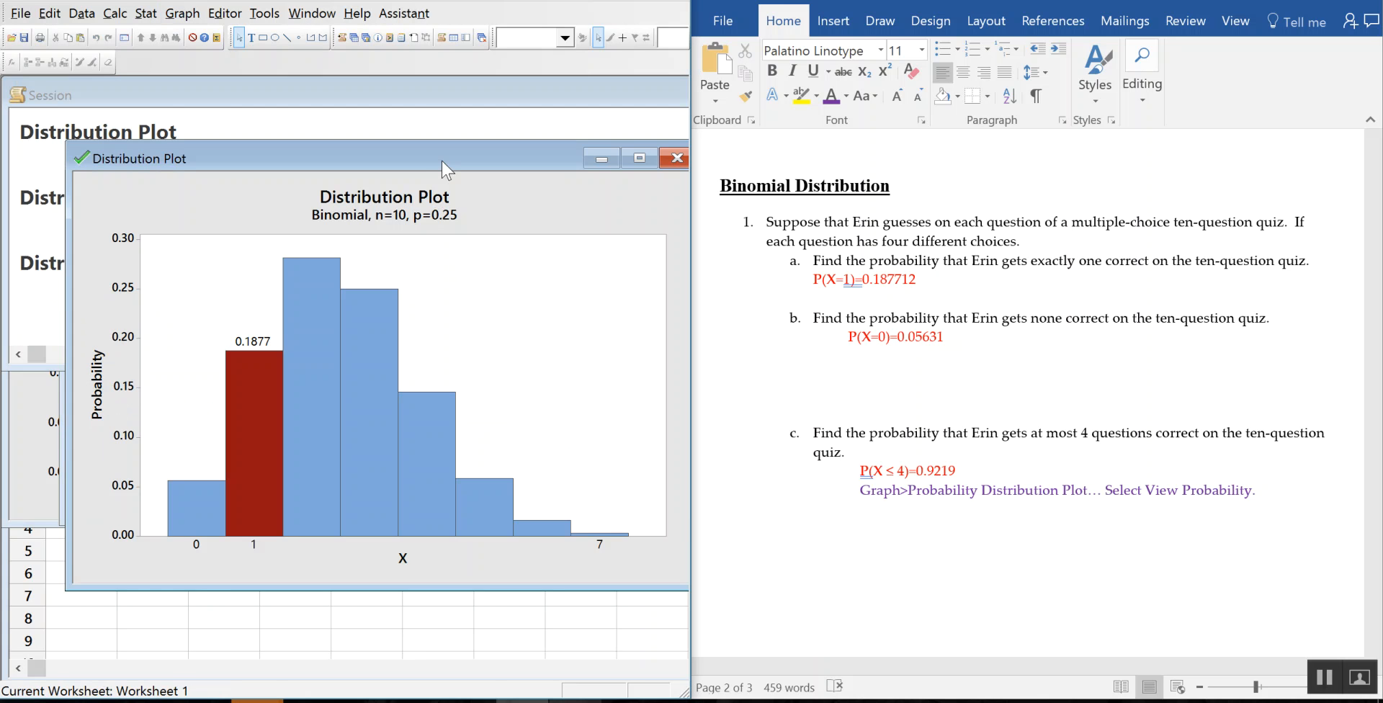
drag(442, 162, 413, 94)
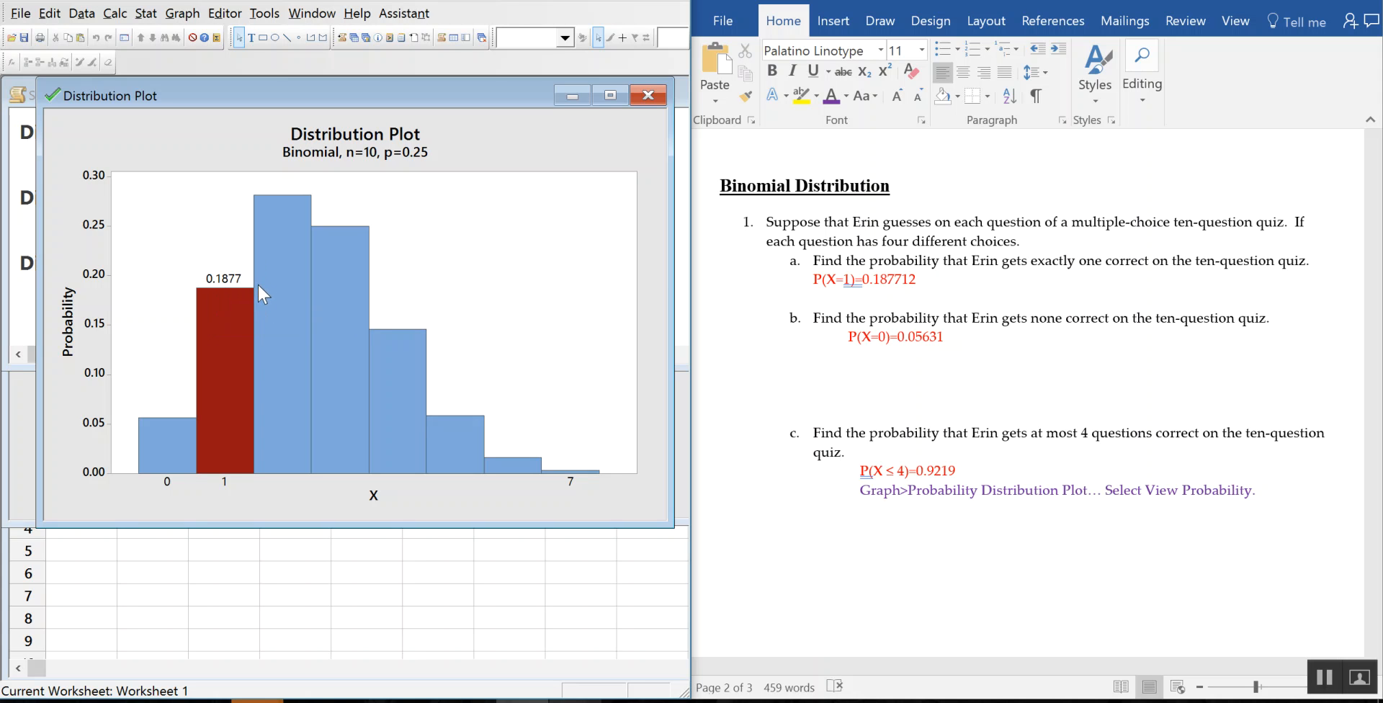
mouse_move(234, 332)
Step: Back in Word, select part c's 'P(X ≤ 4)=' label
mouse_move(318, 461)
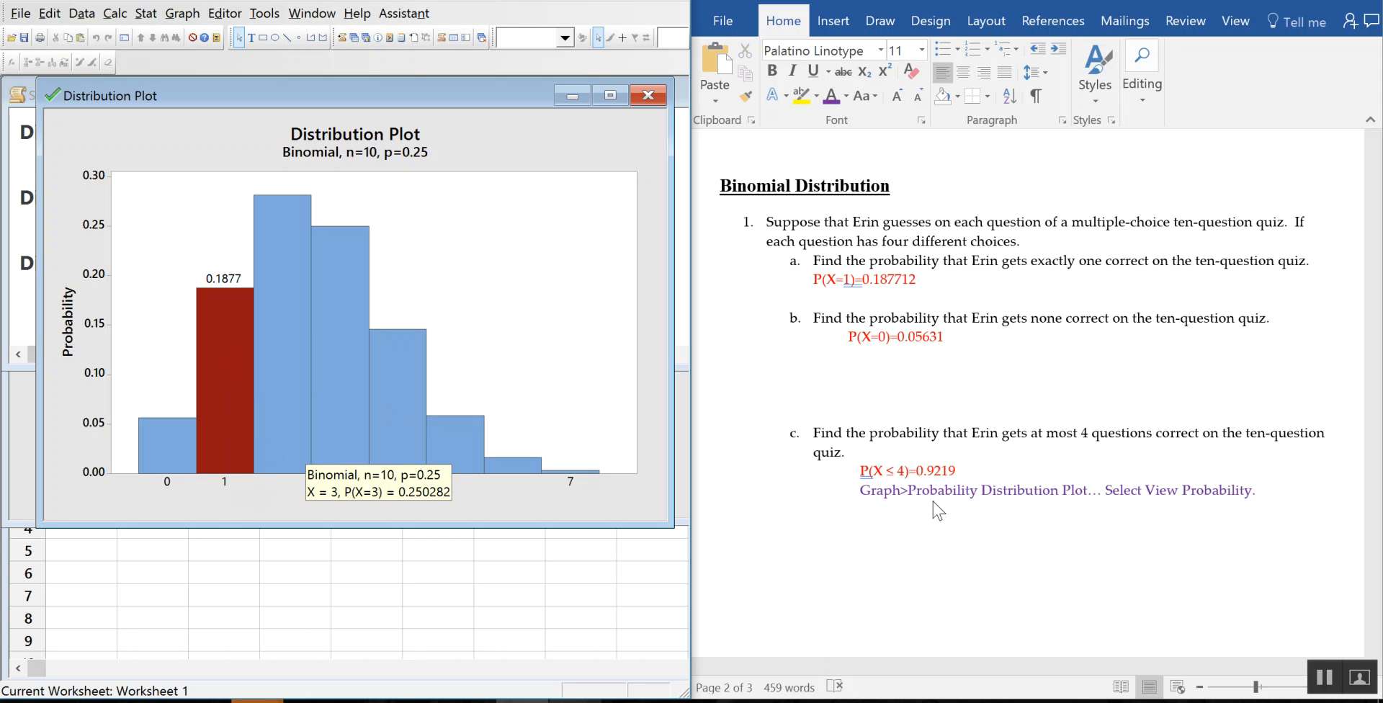
click(1008, 536)
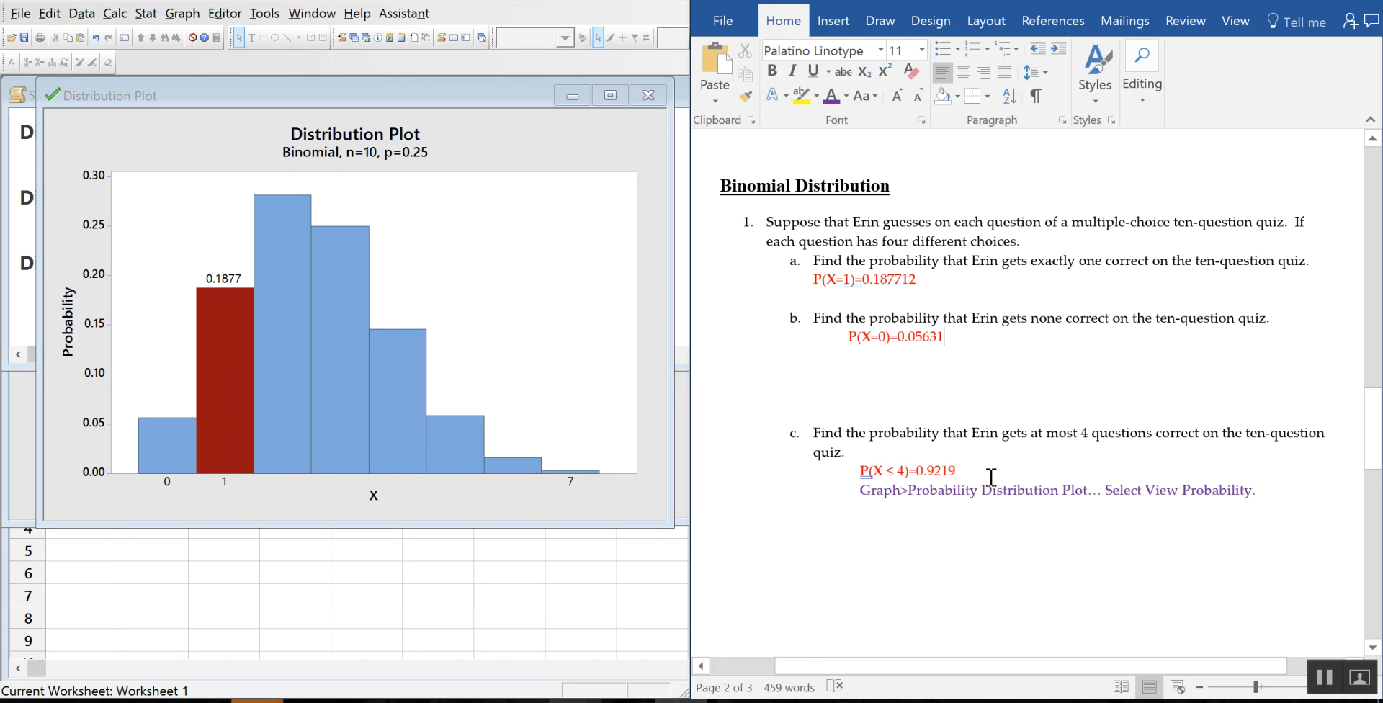
drag(917, 472, 860, 473)
key(ctrl+c)
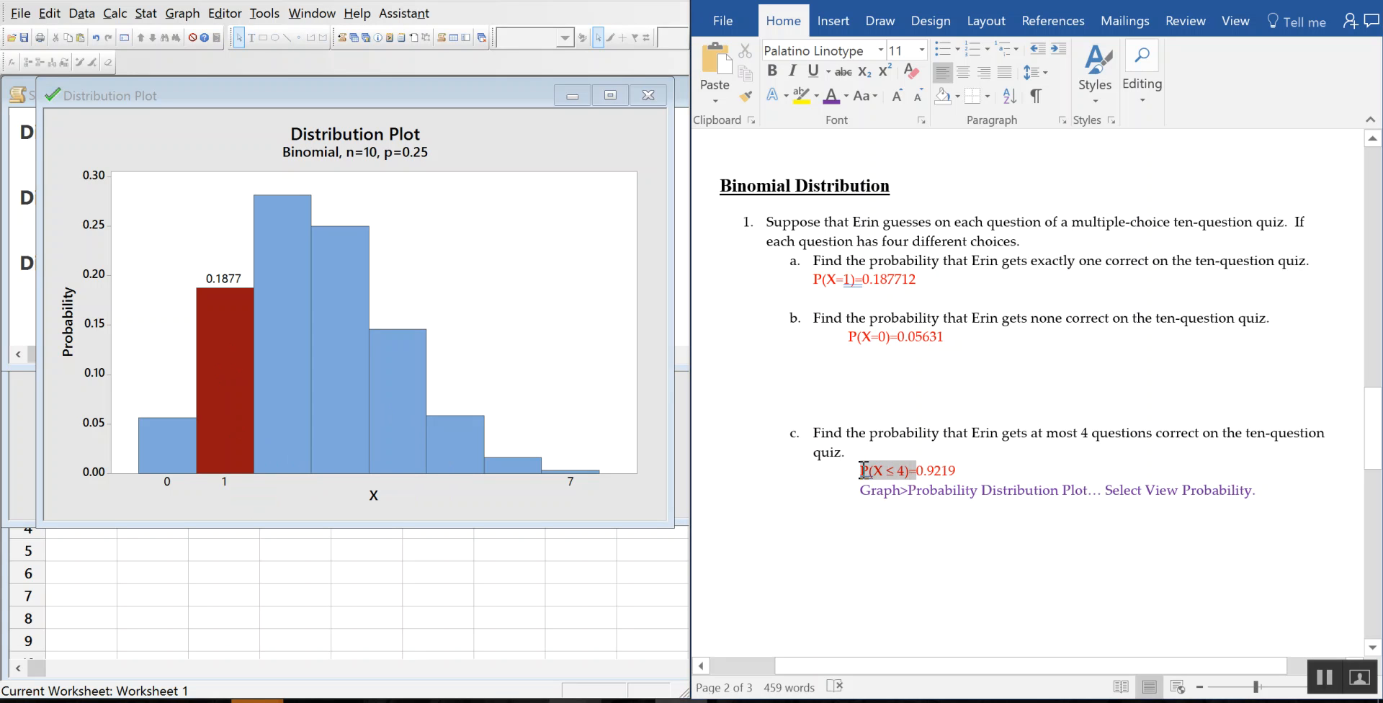
click(1034, 537)
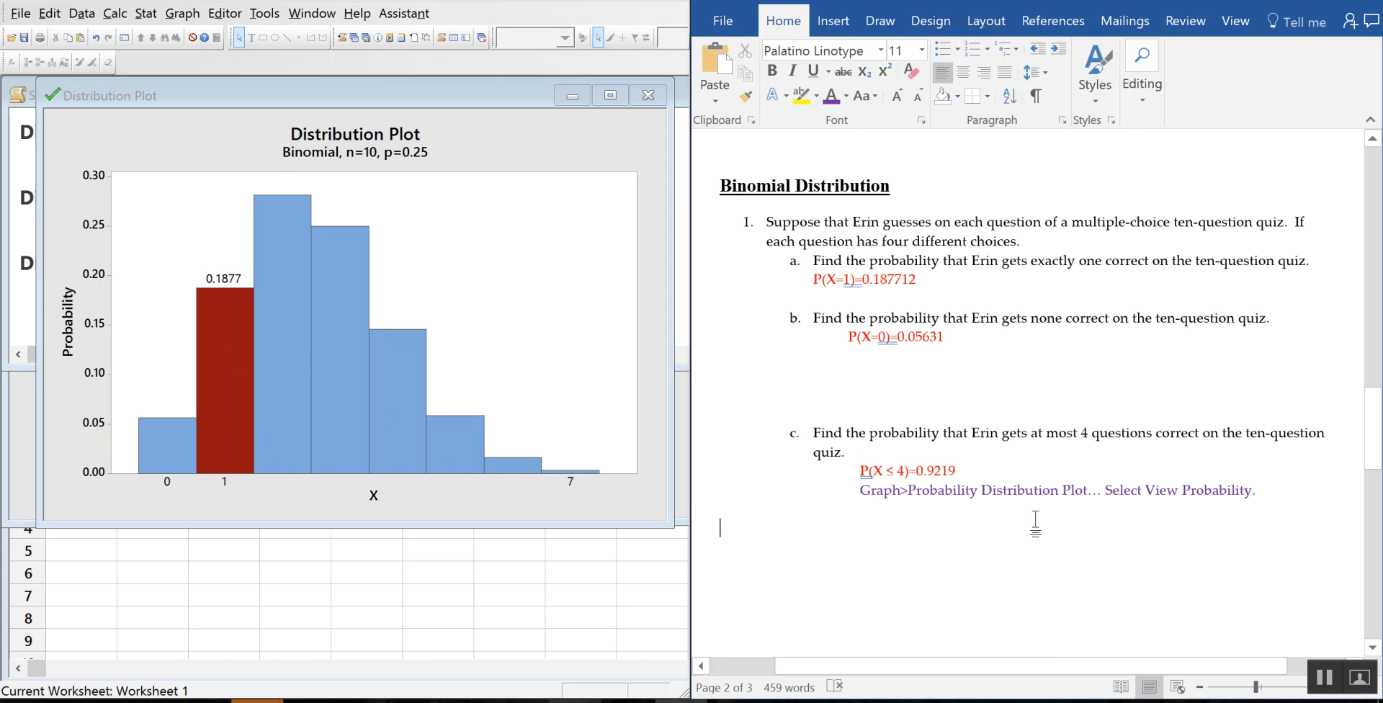
scroll(1034, 537, down, 8)
Step: Add a new indented answer line beneath part d's question
click(881, 482)
key(Return)
key(Return)
key(Return)
key(Return)
key(Return)
key(Return)
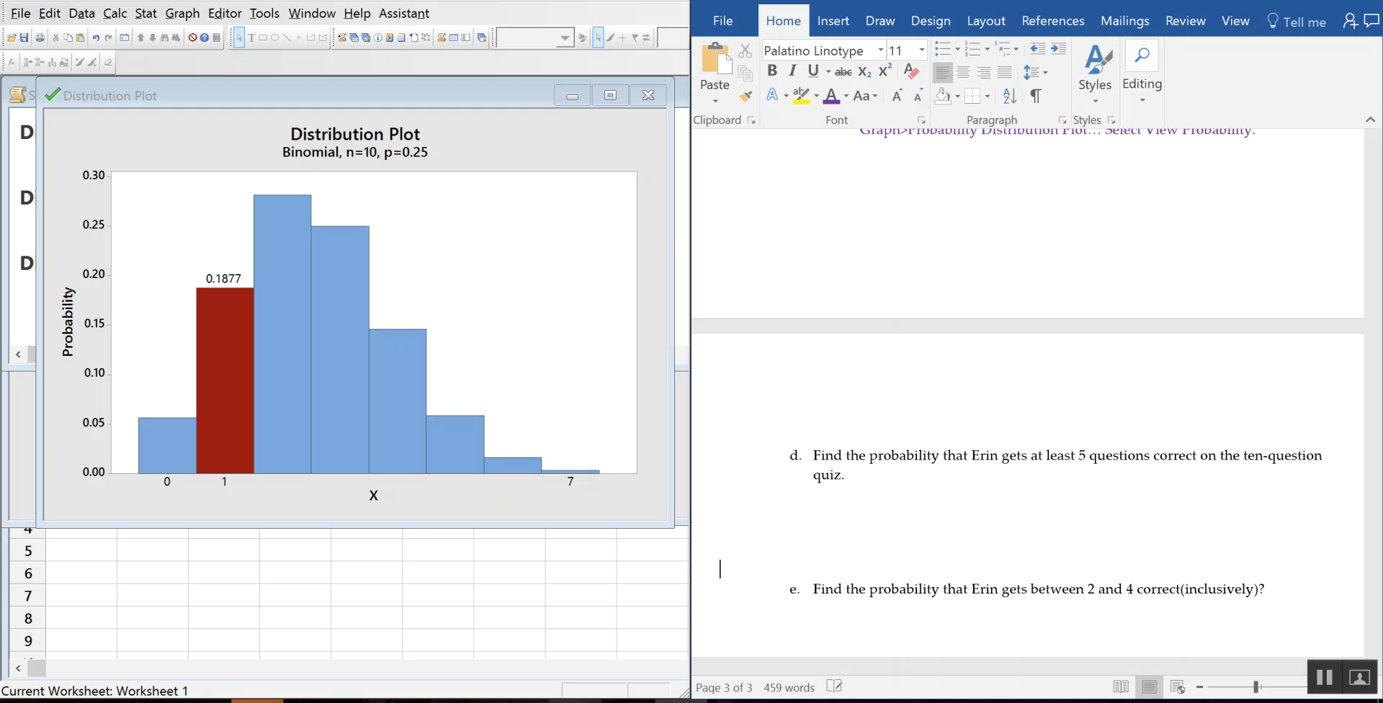
scroll(1080, 425, down, 2)
click(847, 364)
key(Tab)
key(Tab)
key(Tab)
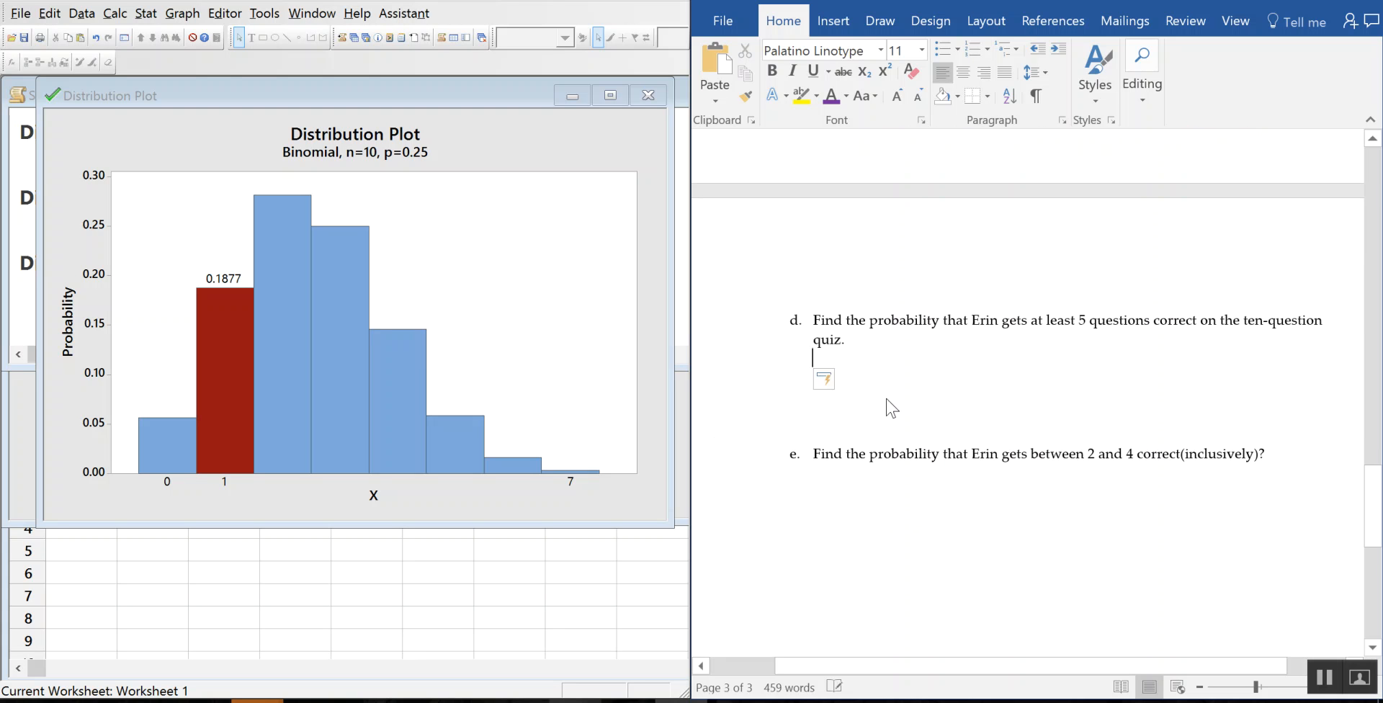
scroll(932, 252, up, 2)
scroll(933, 253, up, 4)
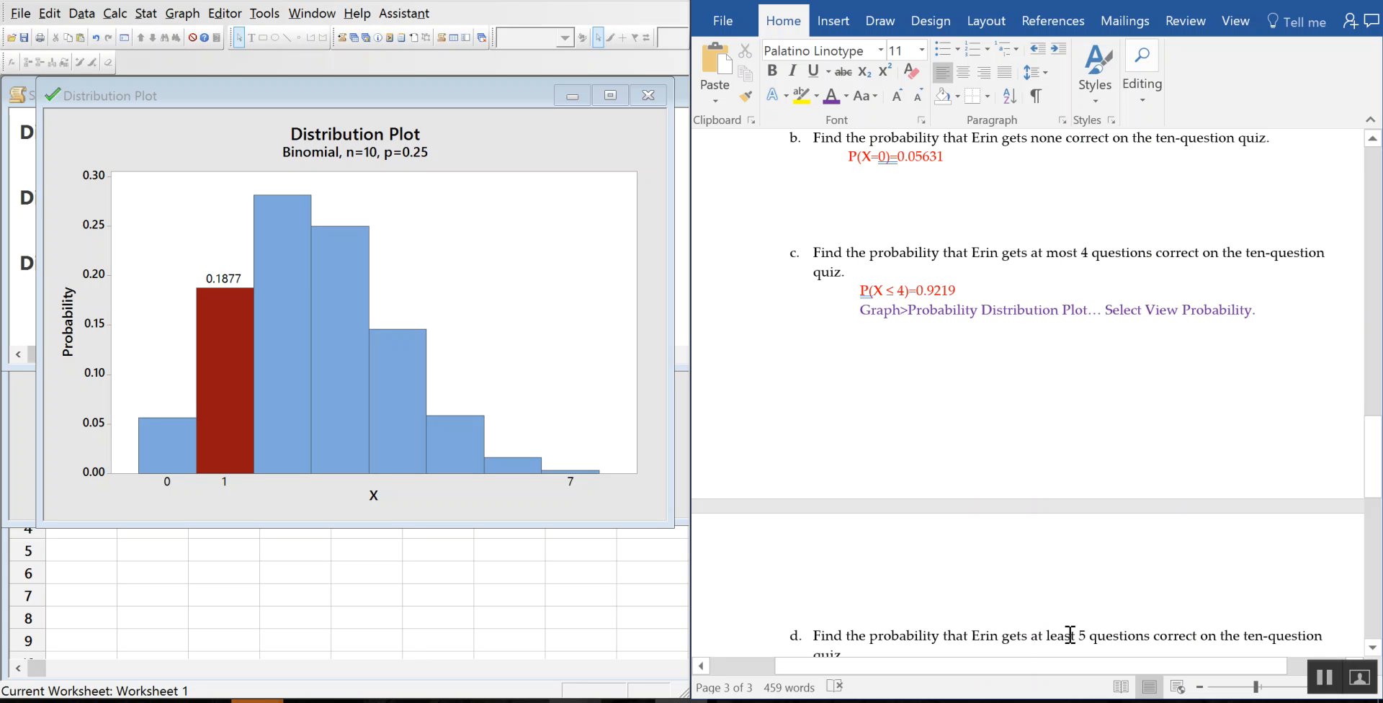
scroll(1080, 487, down, 1)
scroll(1080, 486, down, 2)
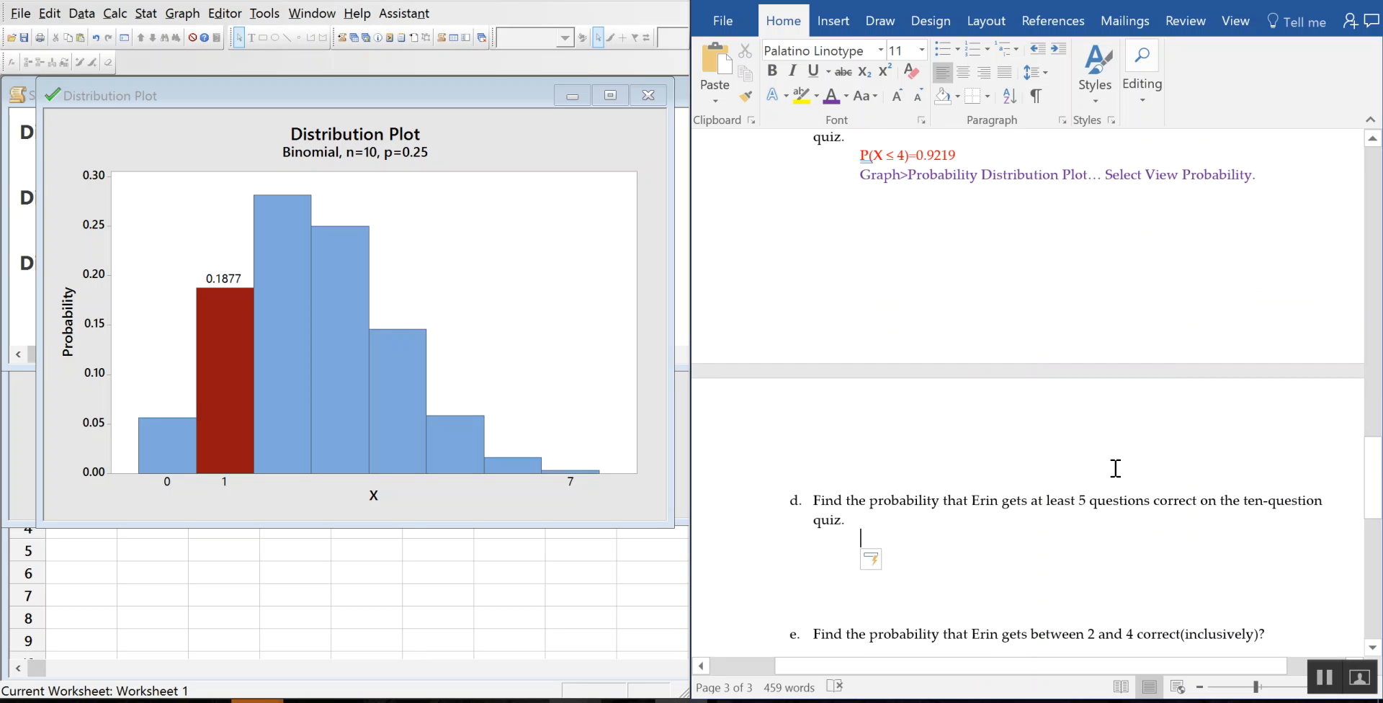
scroll(1116, 475, down, 3)
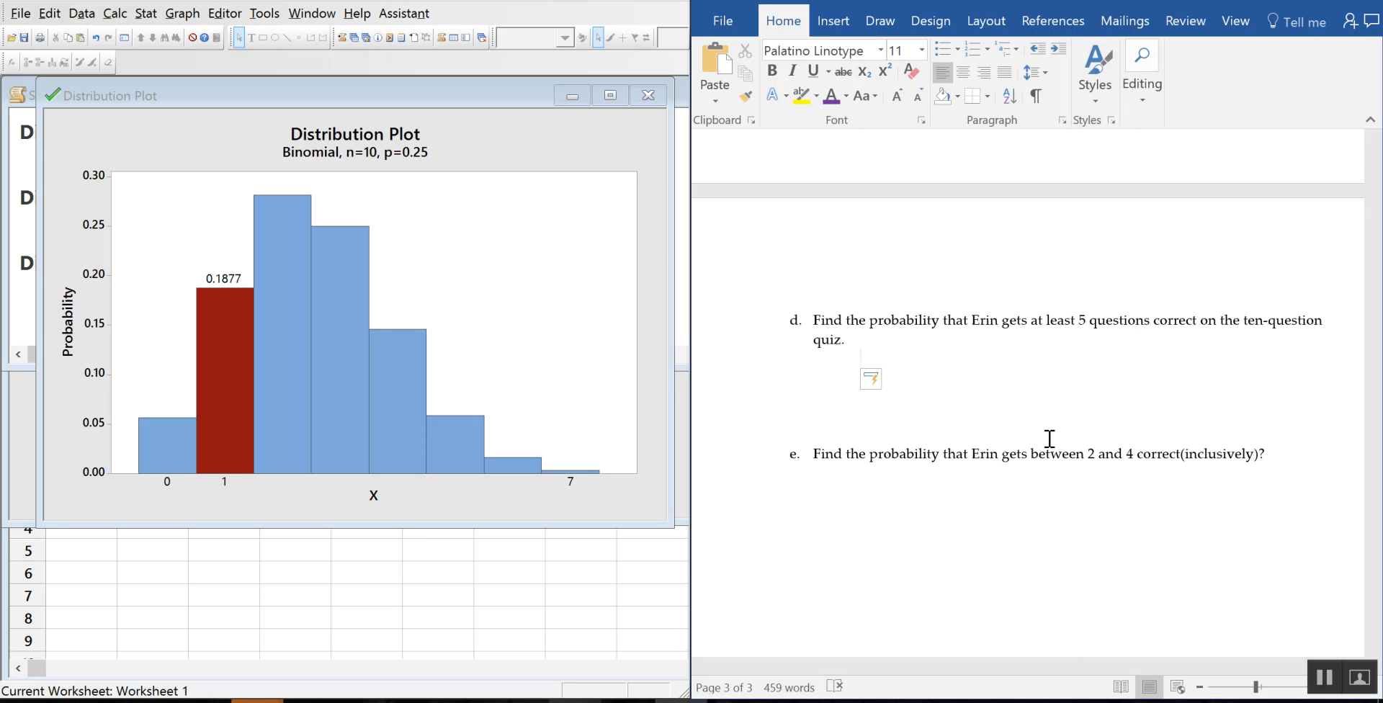
Step: Paste the P(X ≤ 4)= label under part d and change the 4 to 5
key(ctrl+v)
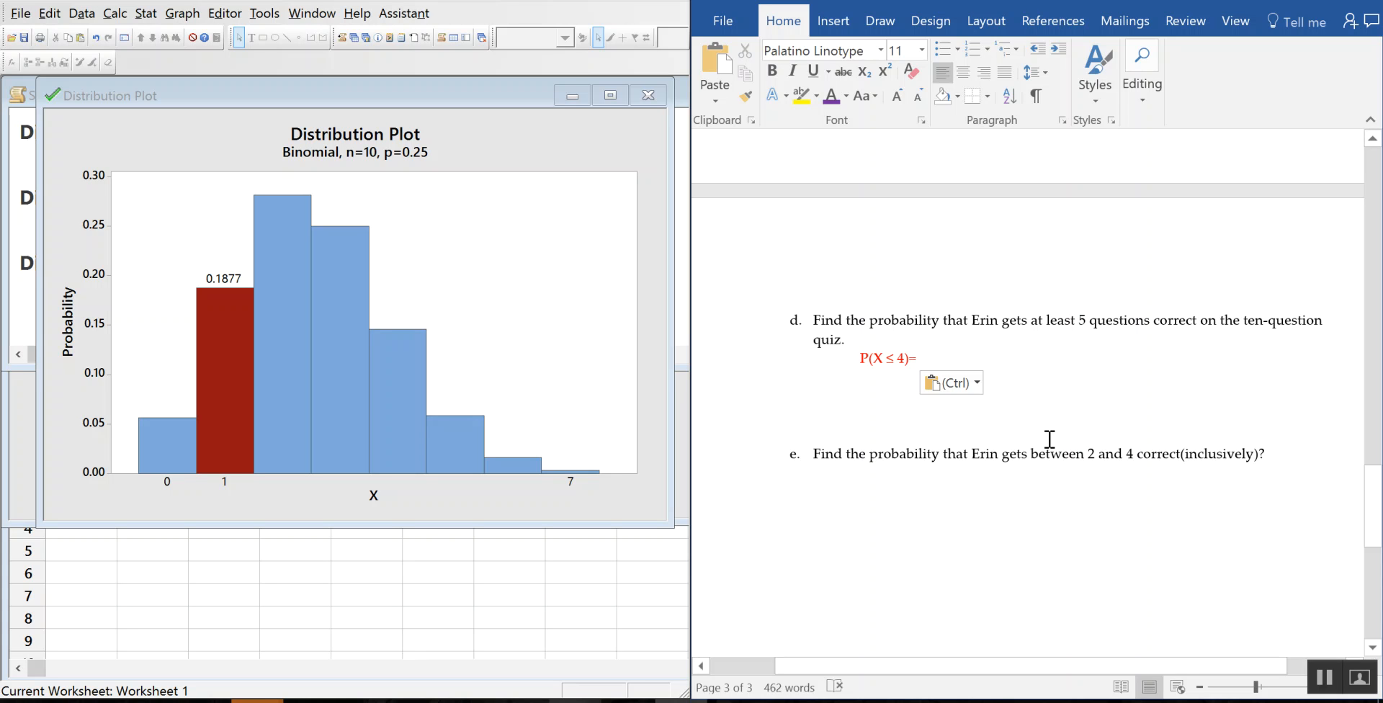
click(895, 366)
key(BackSpace)
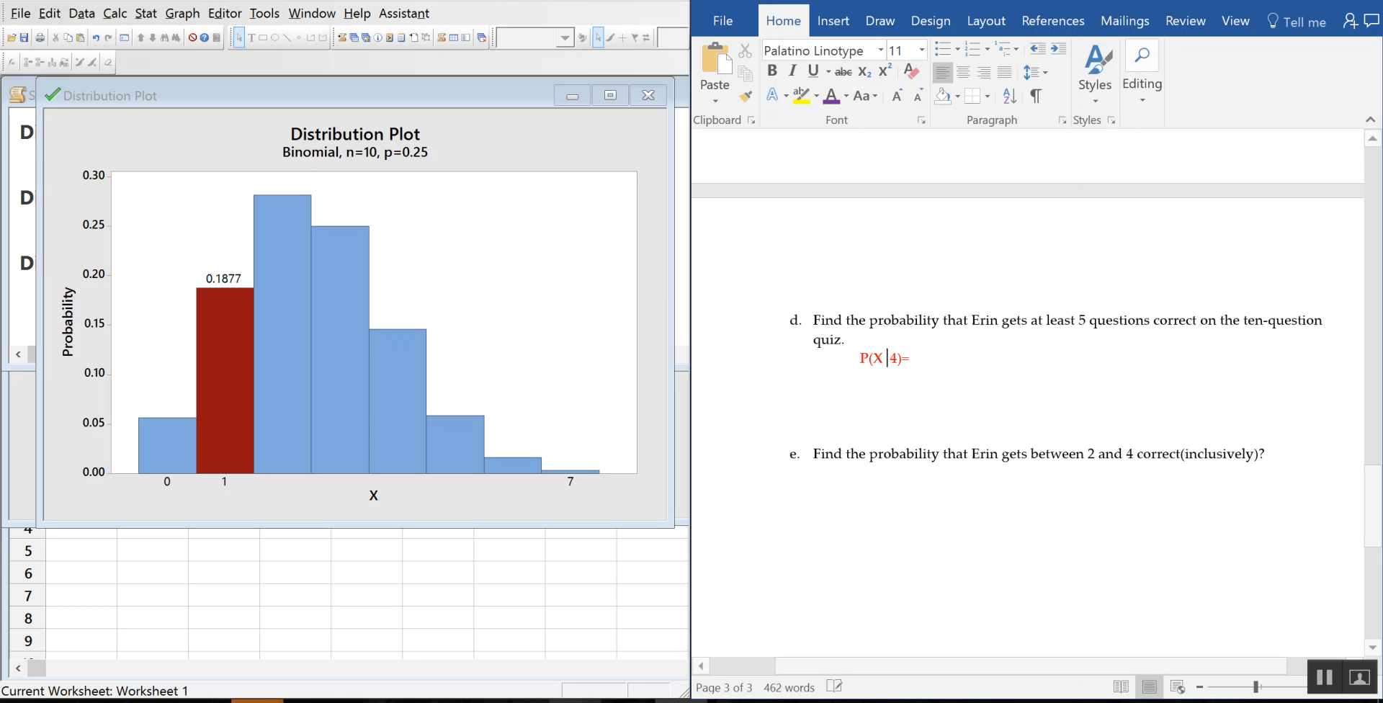
key(Delete)
text(5)
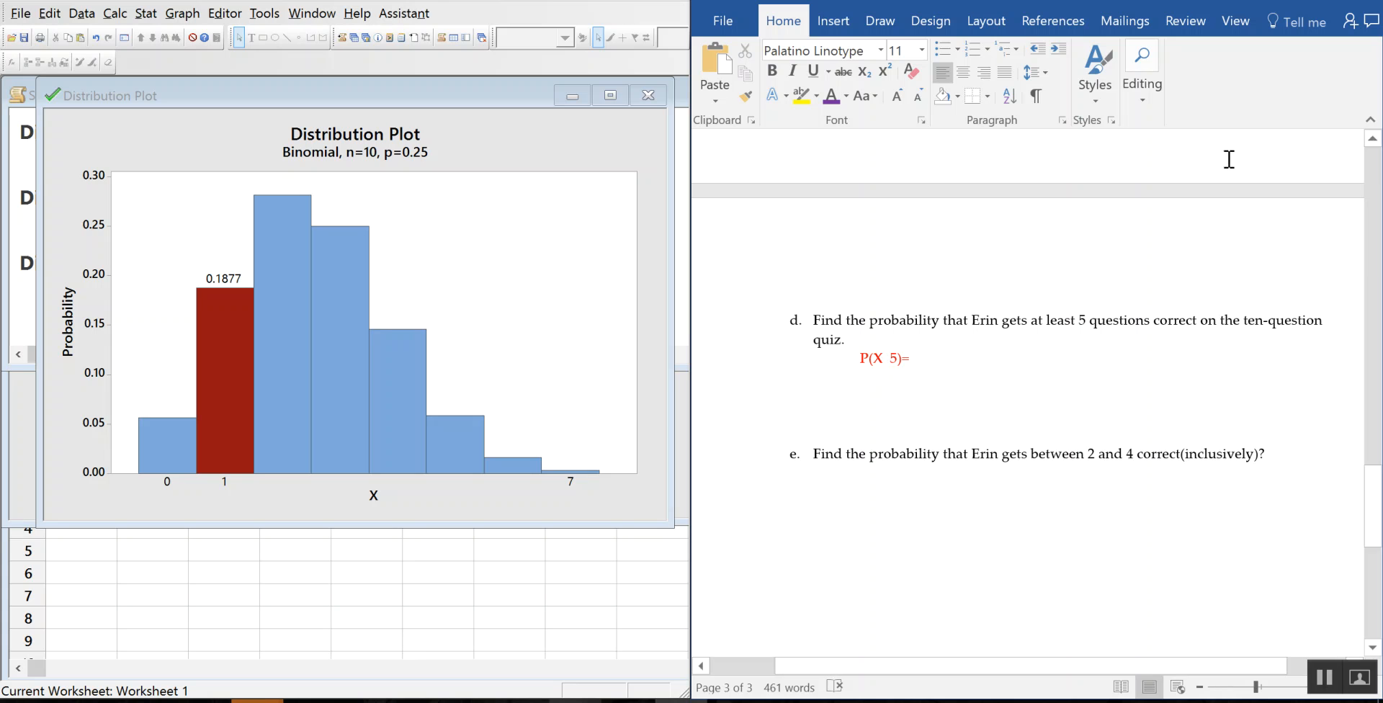
Step: Insert the ≥ symbol so part d's line reads P(X ≥ 5)=
click(833, 22)
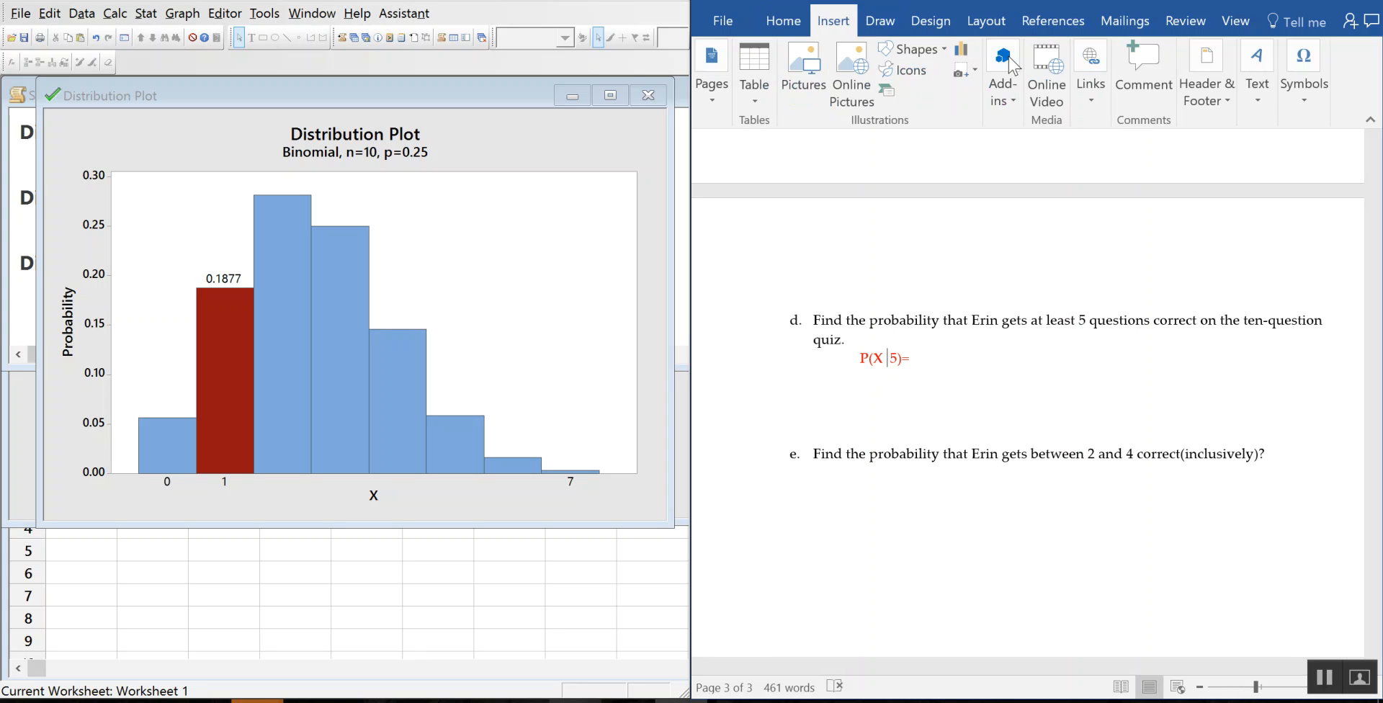
click(1305, 106)
click(1348, 171)
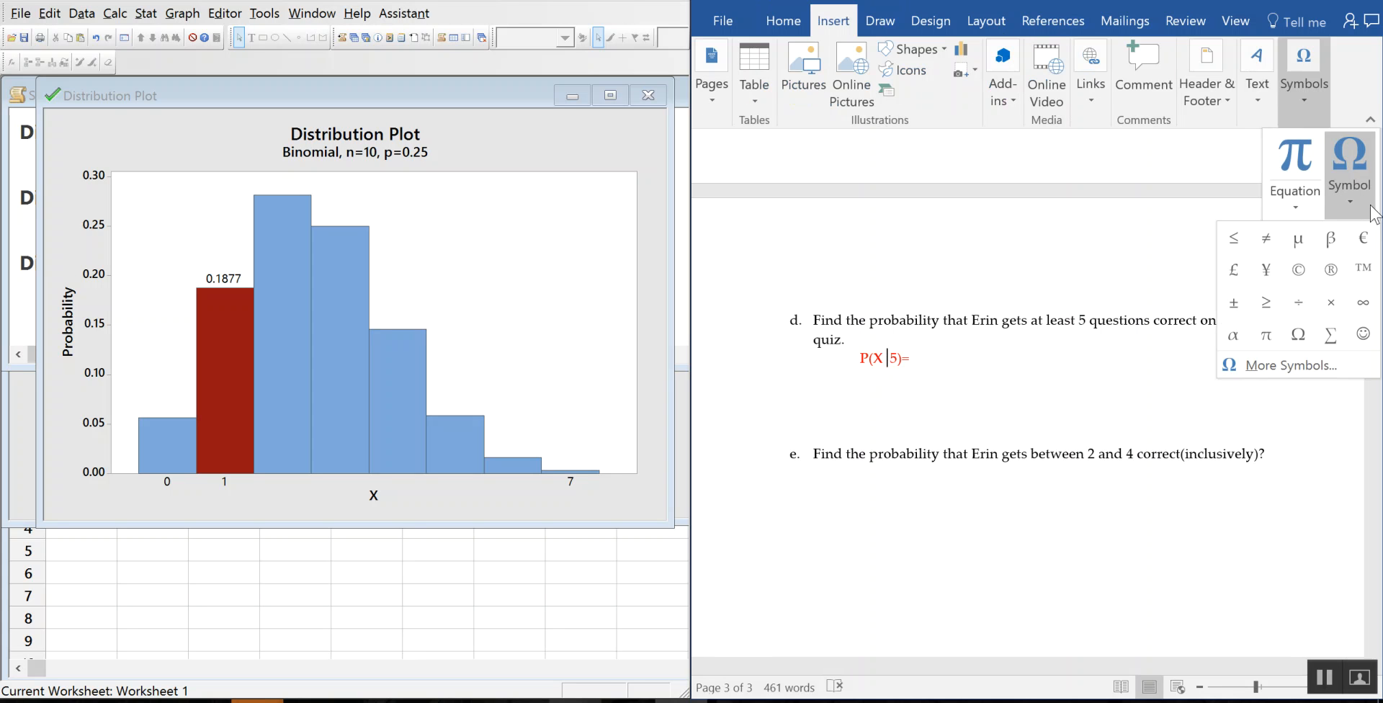
click(1265, 301)
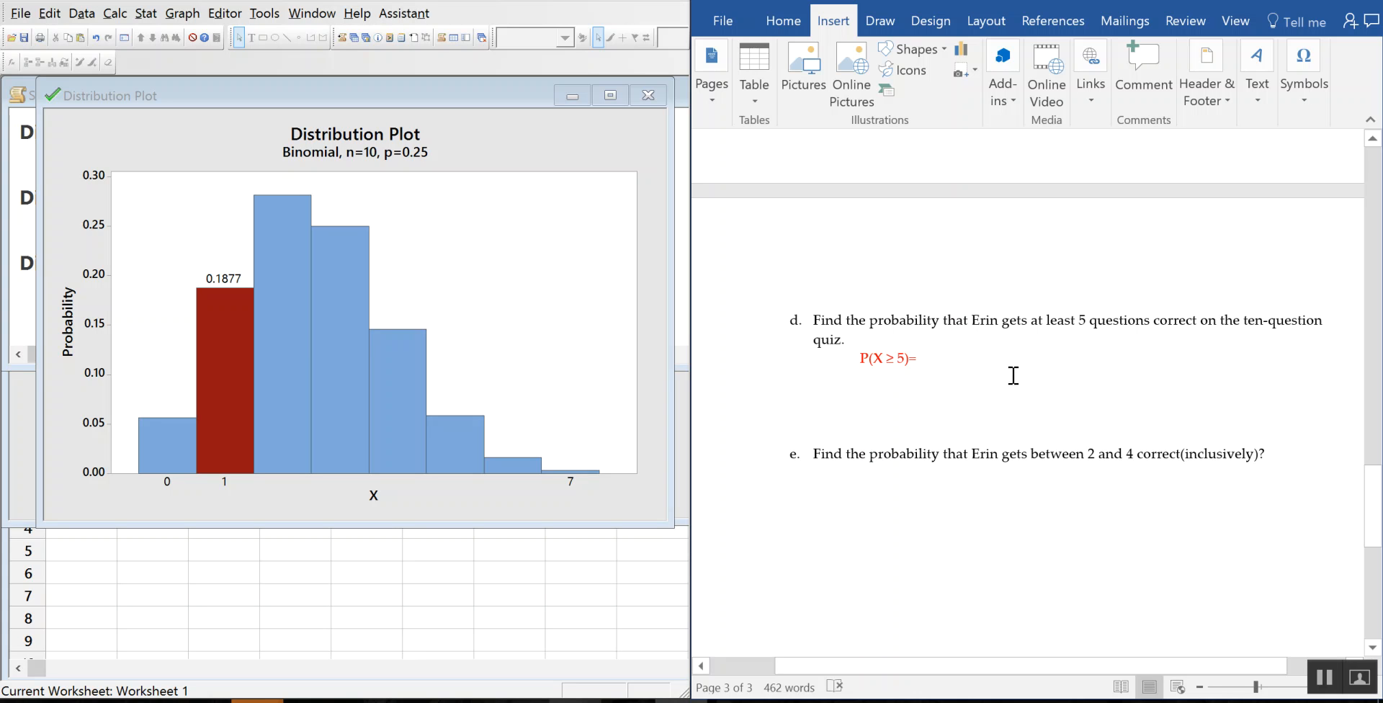
scroll(1069, 379, up, 1)
scroll(1152, 360, down, 3)
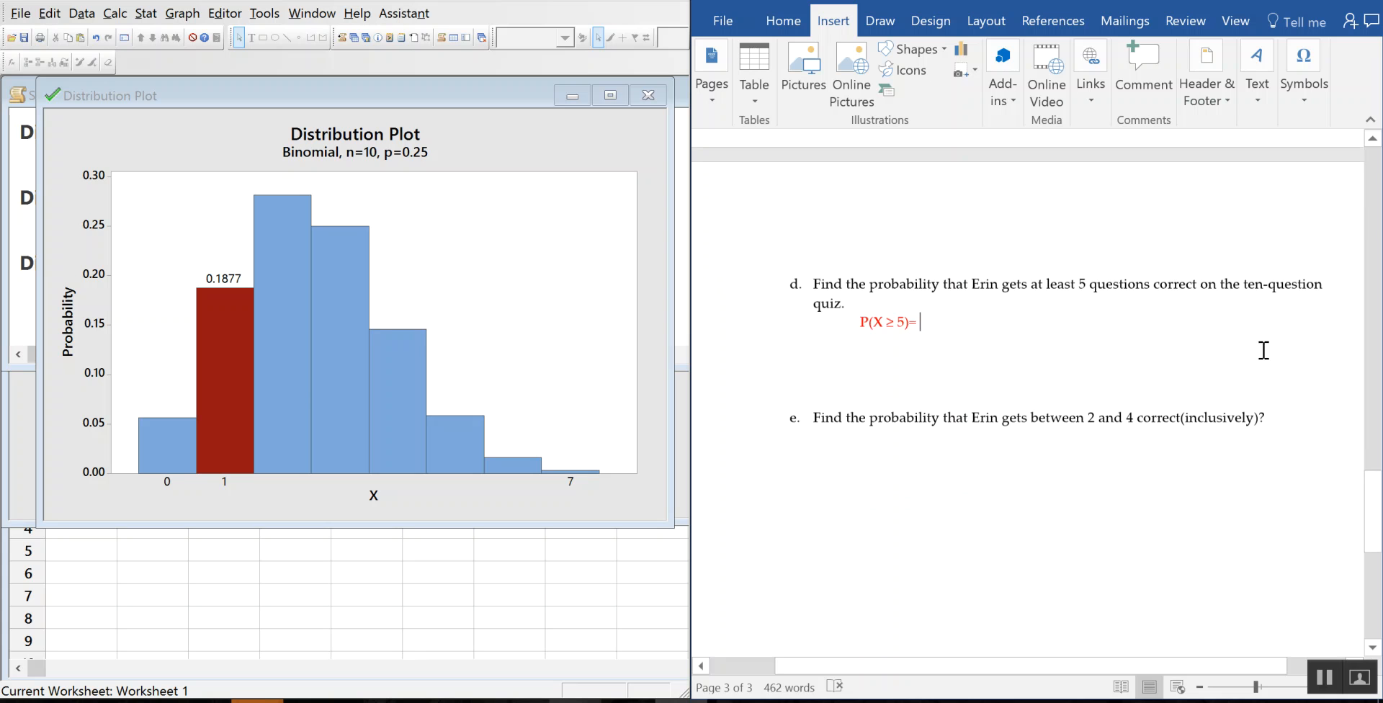
click(783, 21)
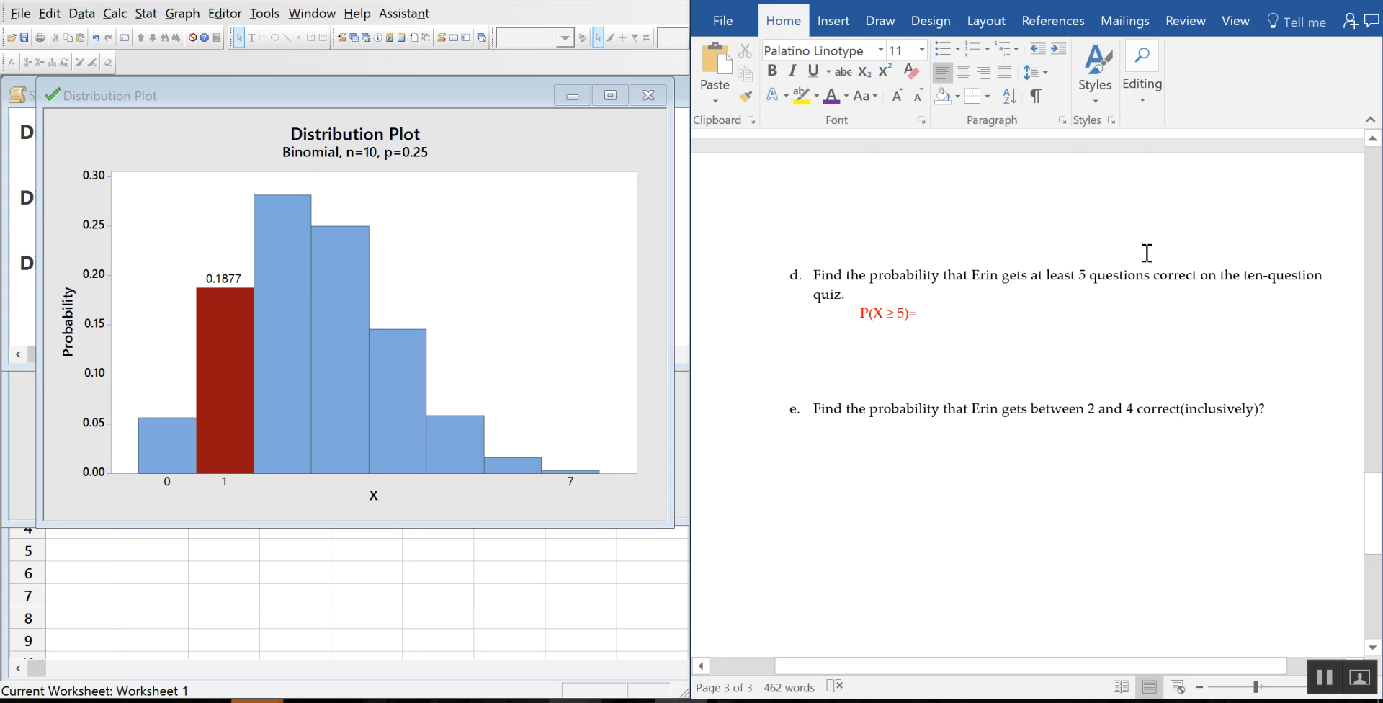
click(234, 93)
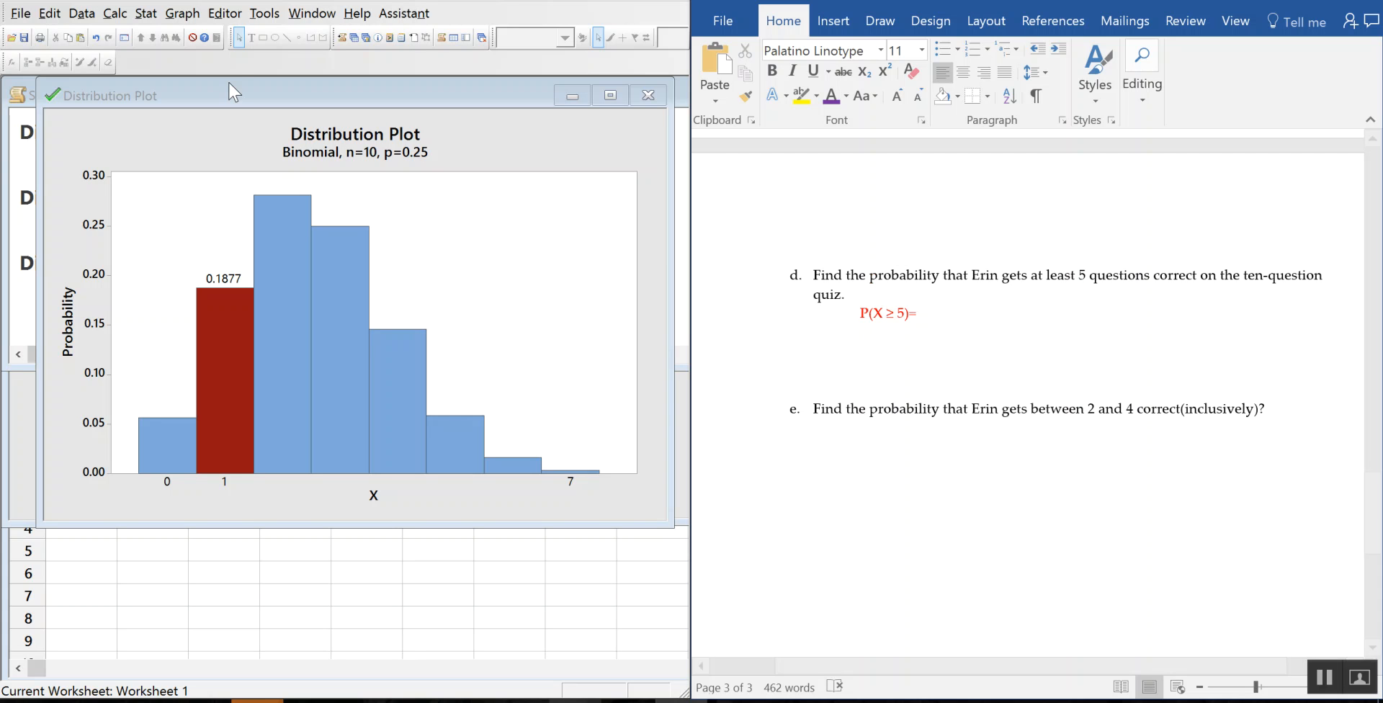
Step: Plot the binomial probability with the right tail from X = 5 shaded, giving 0.07813
click(193, 15)
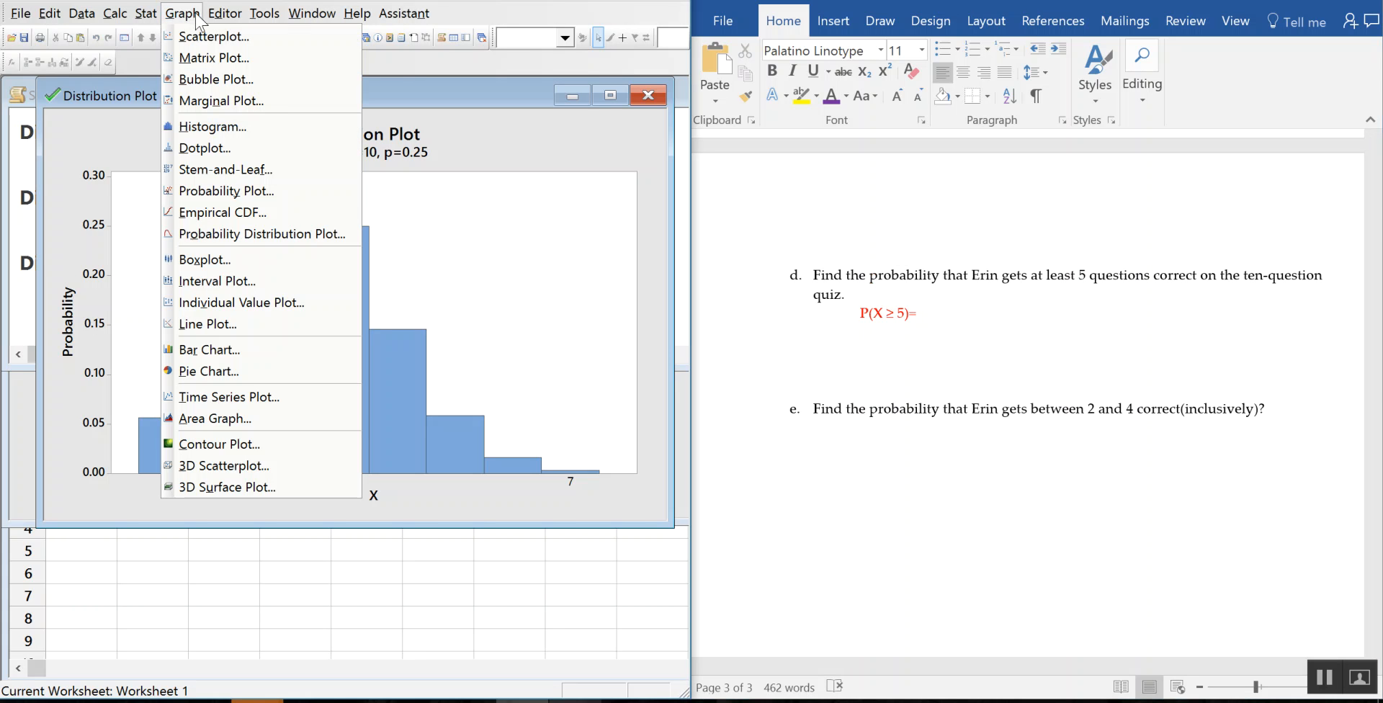
click(319, 240)
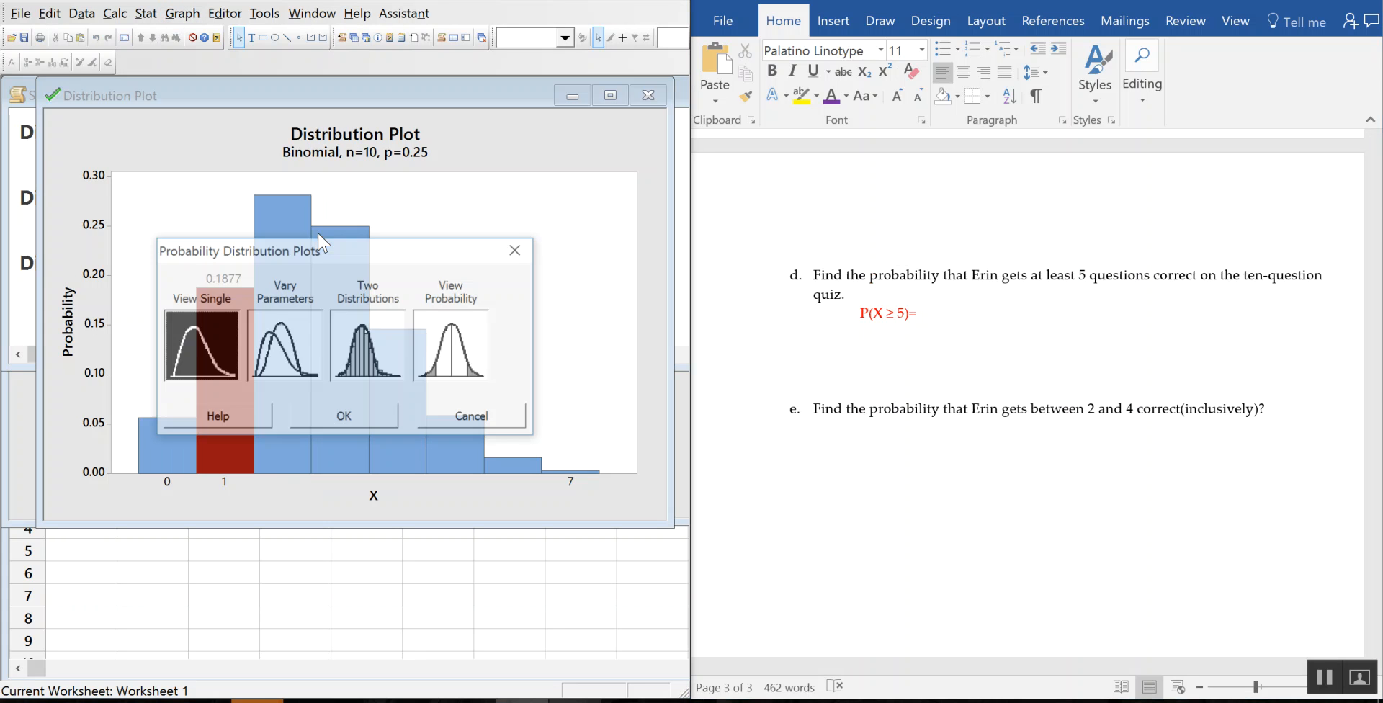
click(461, 345)
click(333, 419)
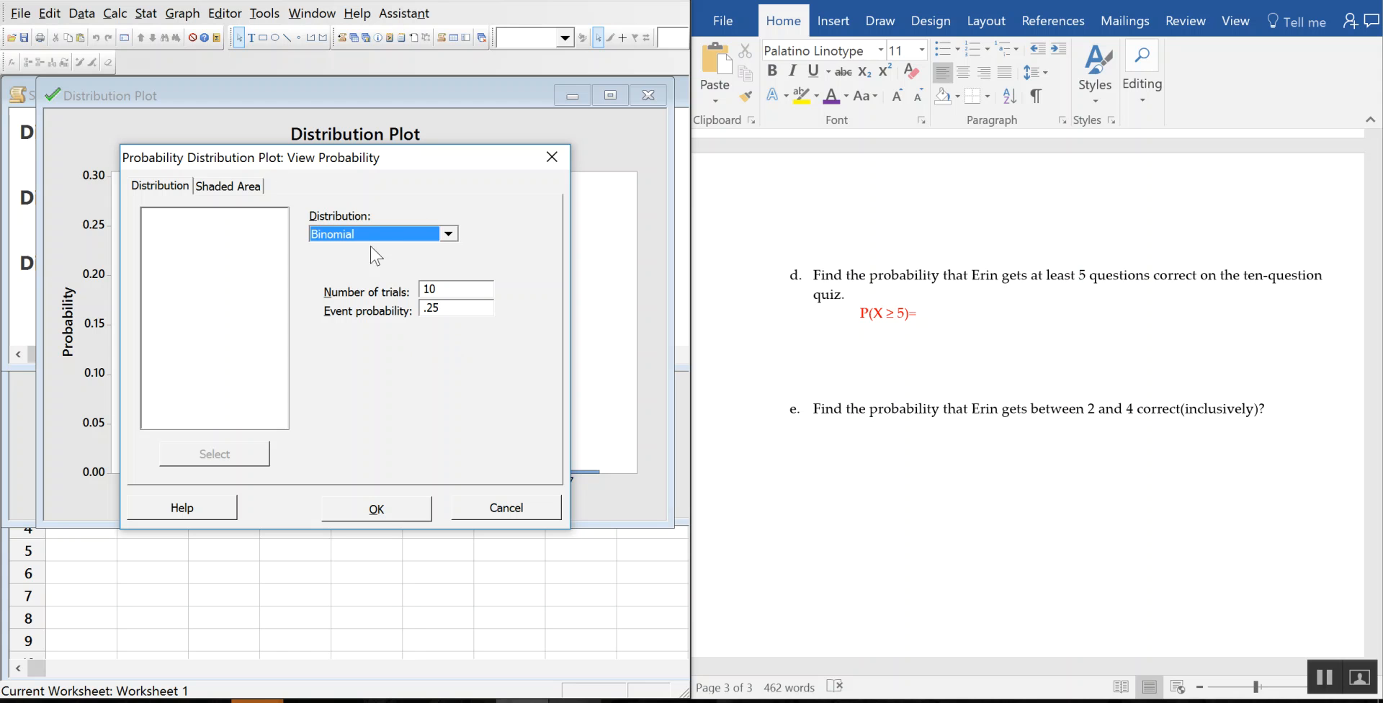
click(229, 187)
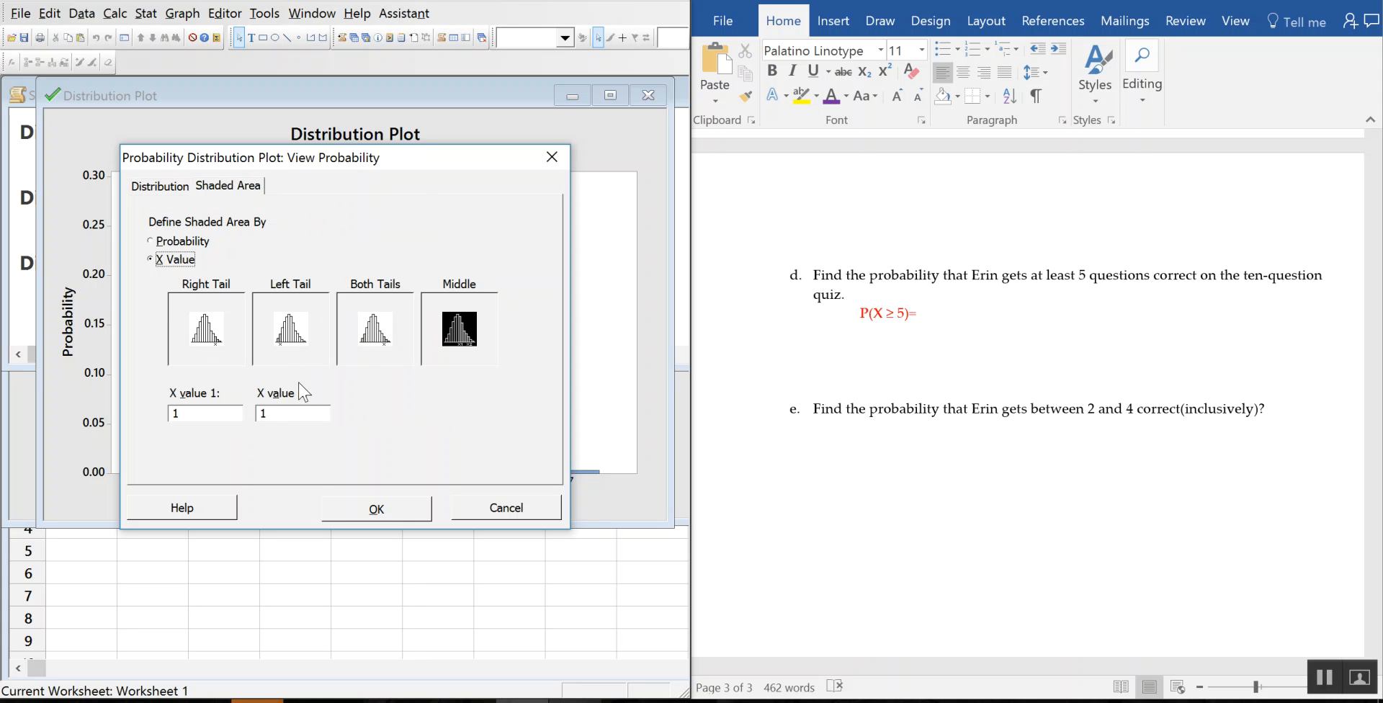
click(199, 330)
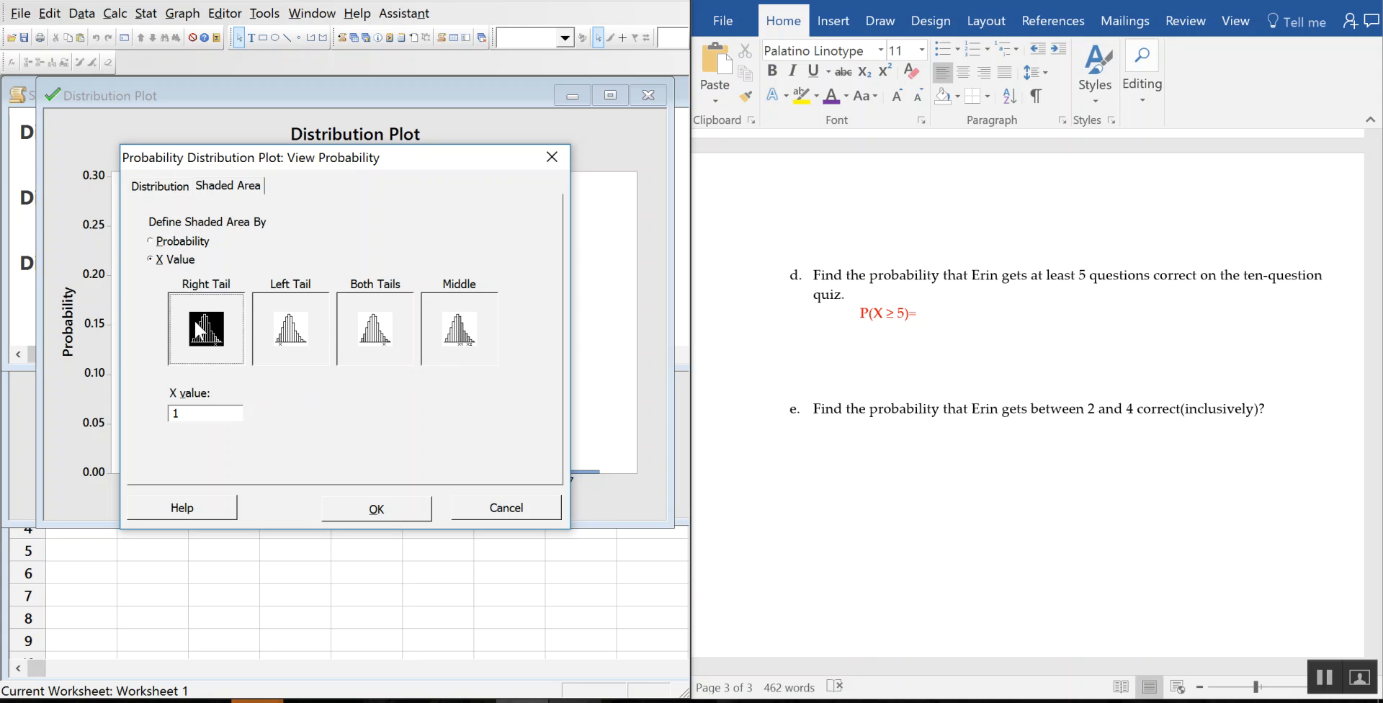
double_click(208, 413)
text(5)
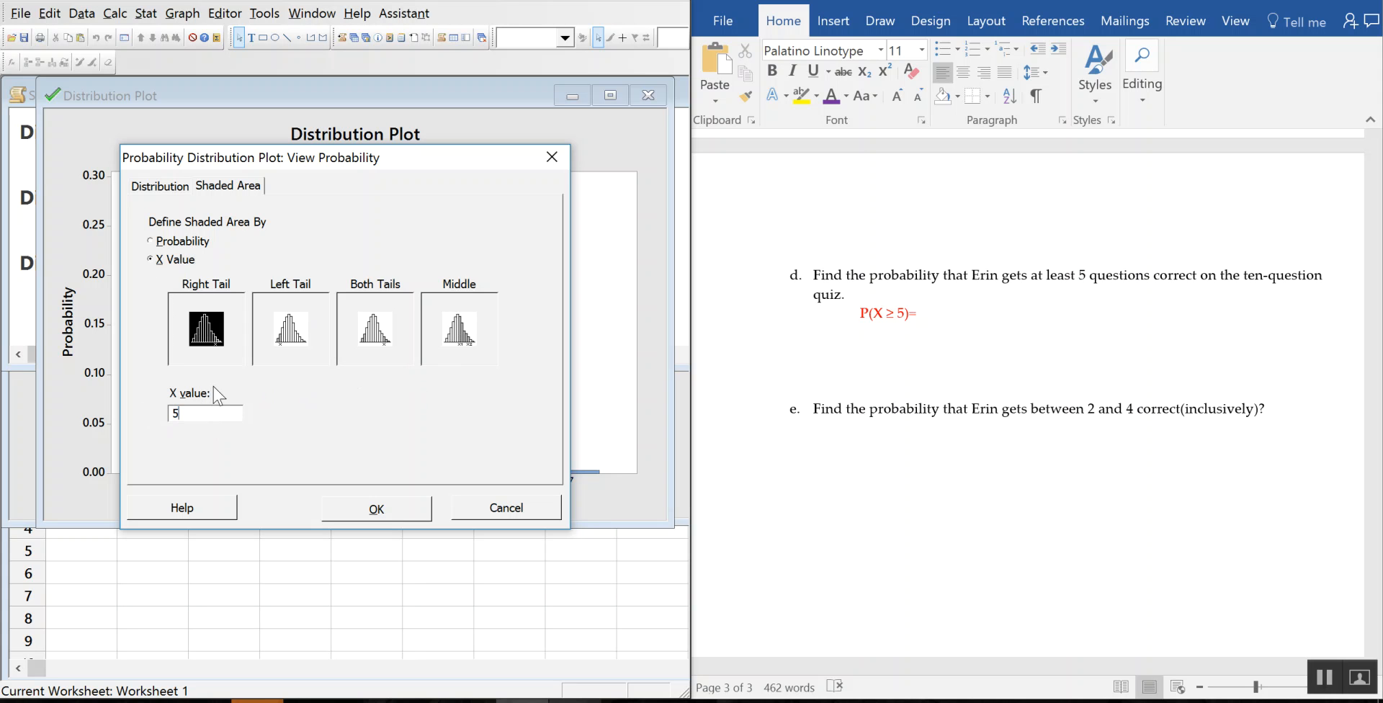
click(376, 508)
click(924, 317)
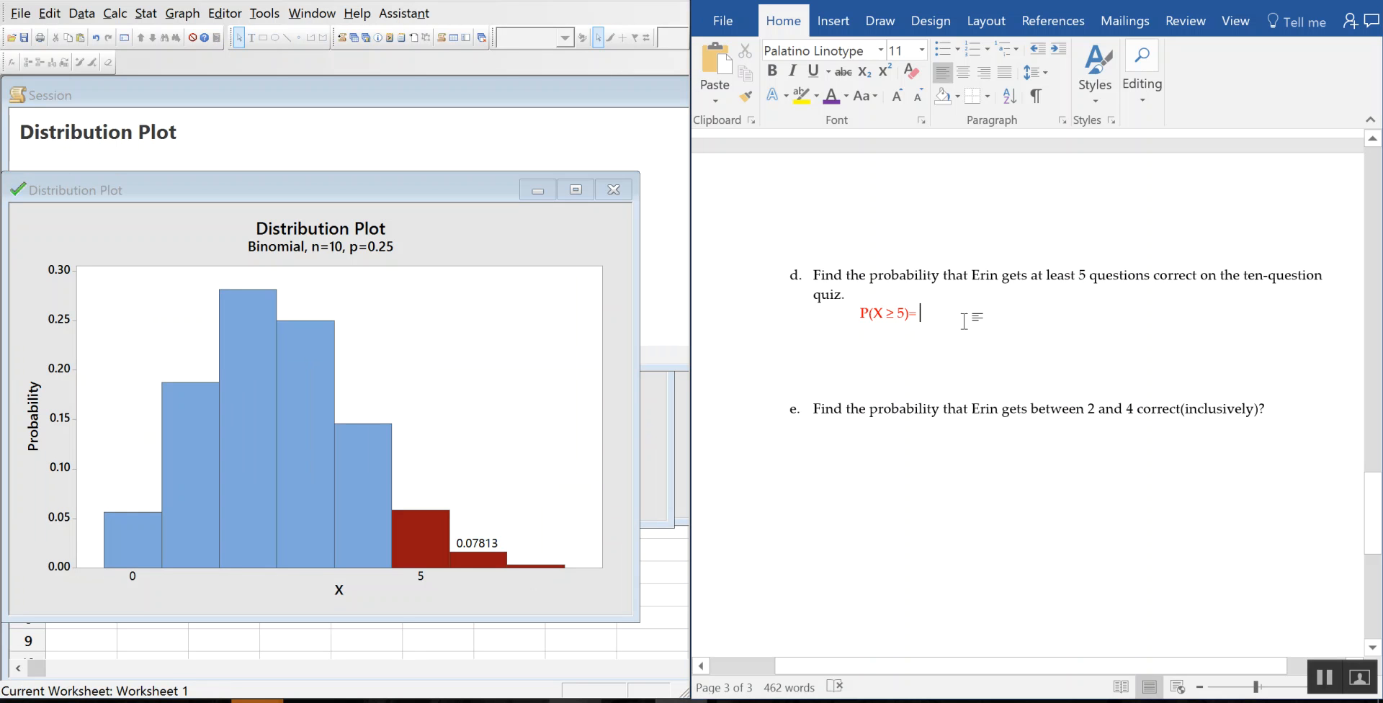
Step: Enter 0.07813 (right tail) as part d's answer
text(0.0)
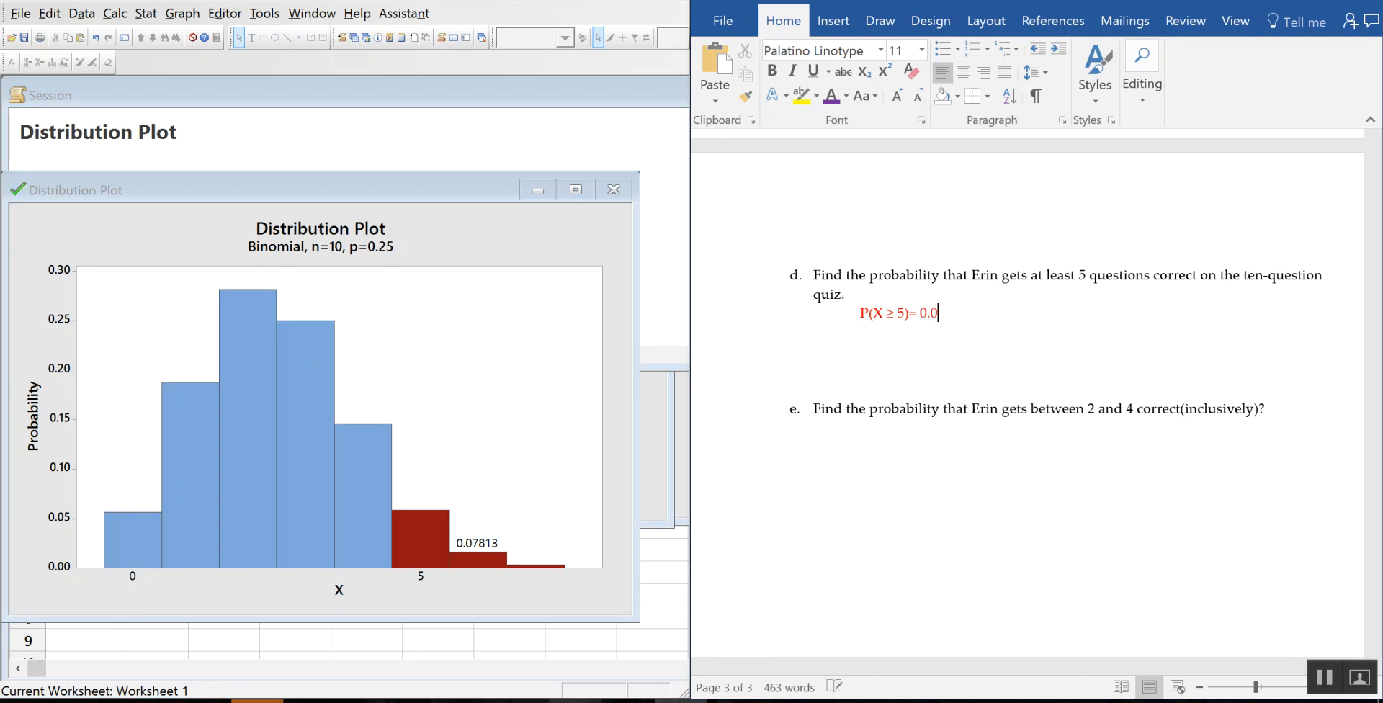
text(7813)
text((right tail))
key(Return)
Step: Copy P(X ≥ 5)= and paste it on a new line below the answer
scroll(936, 360, up, 1)
drag(920, 358, 858, 359)
click(884, 386)
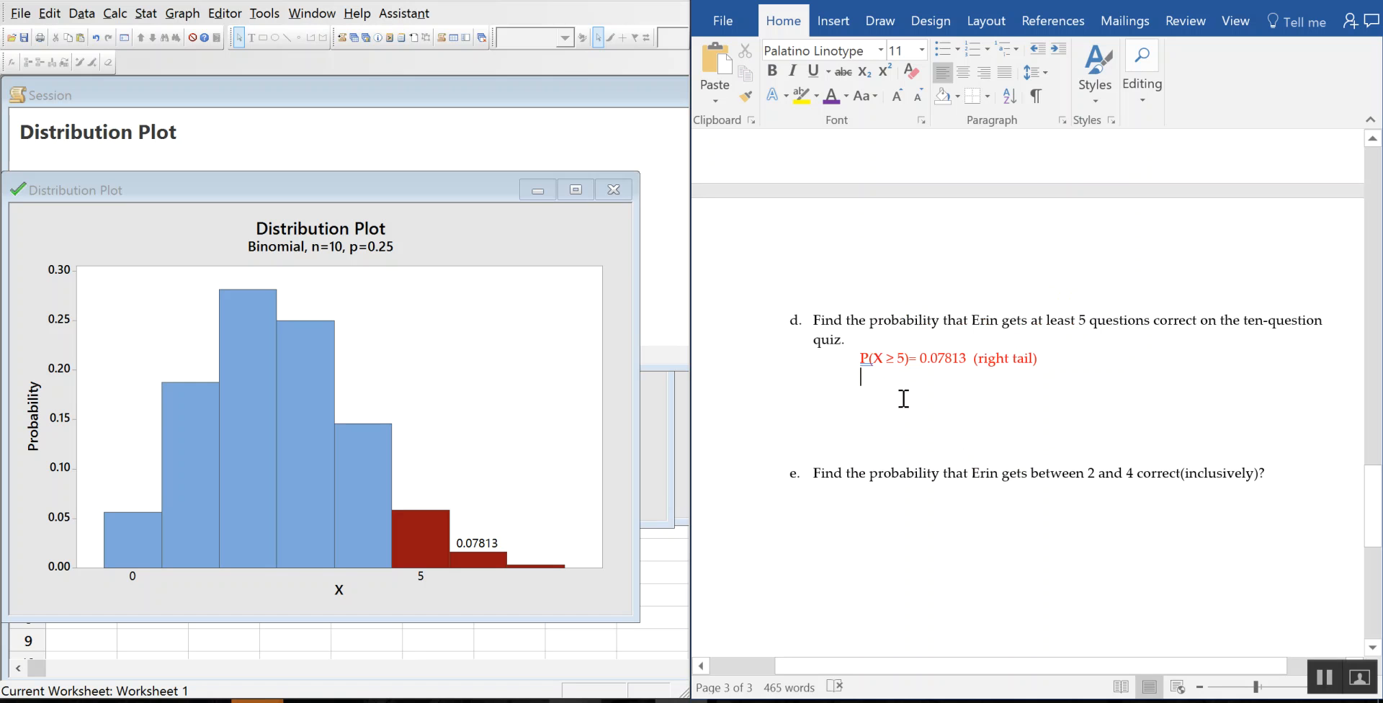
key(Return)
text(P(X ≥ 5)=)
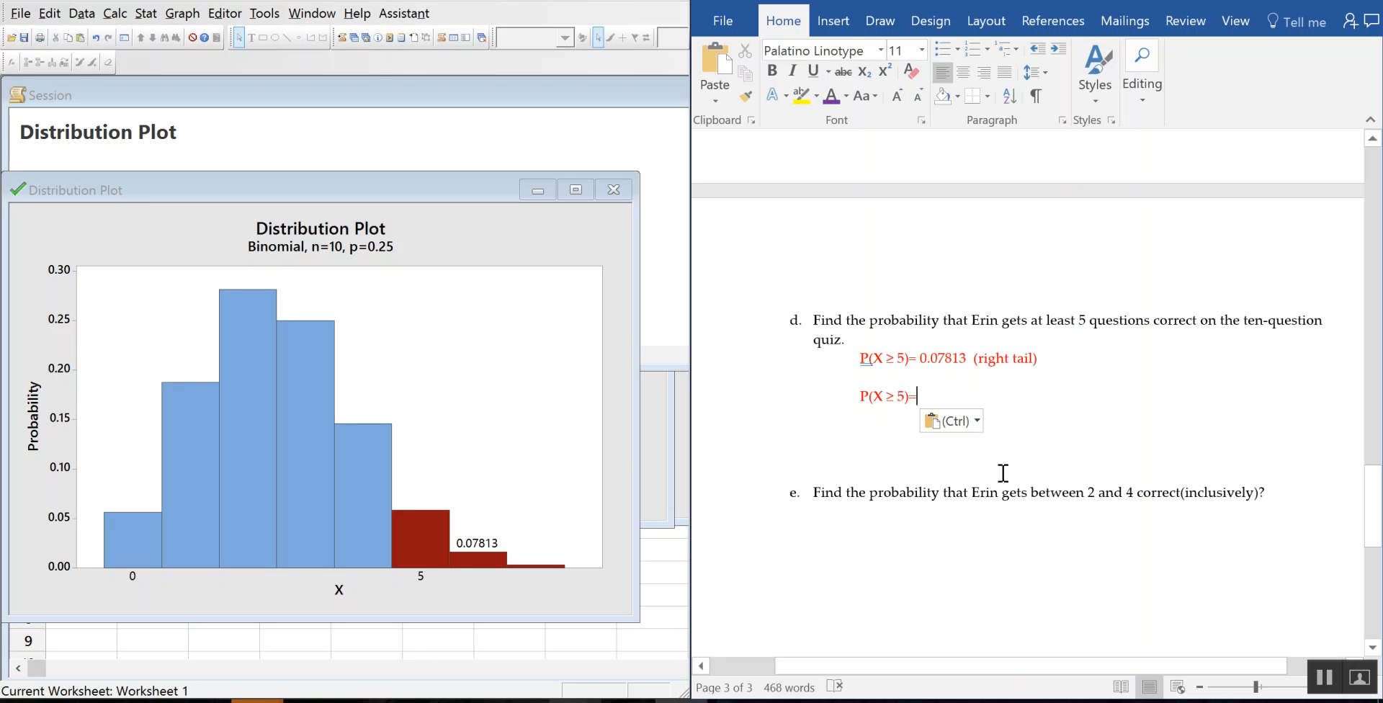
Step: Type 1- and paste the P(X ≥ 5)= expression after it on part d's second line
scroll(1102, 399, down, 1)
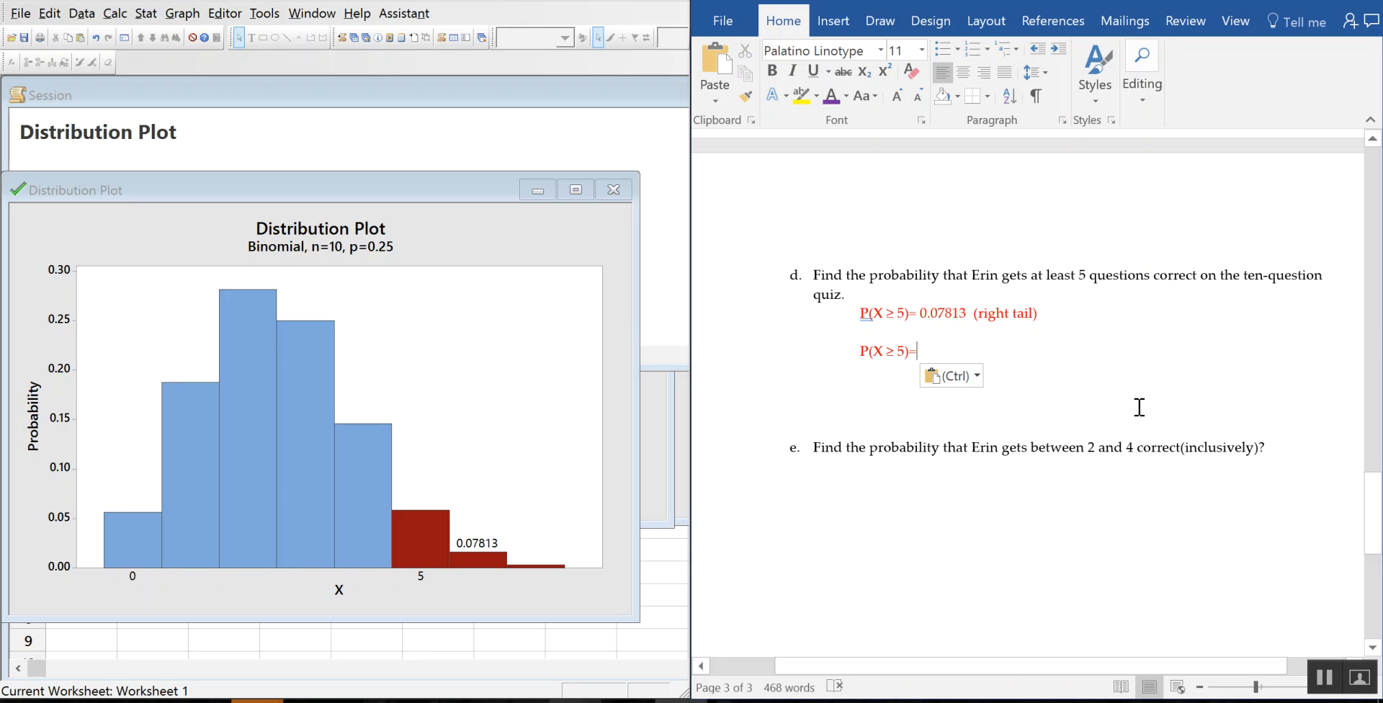
text(1)
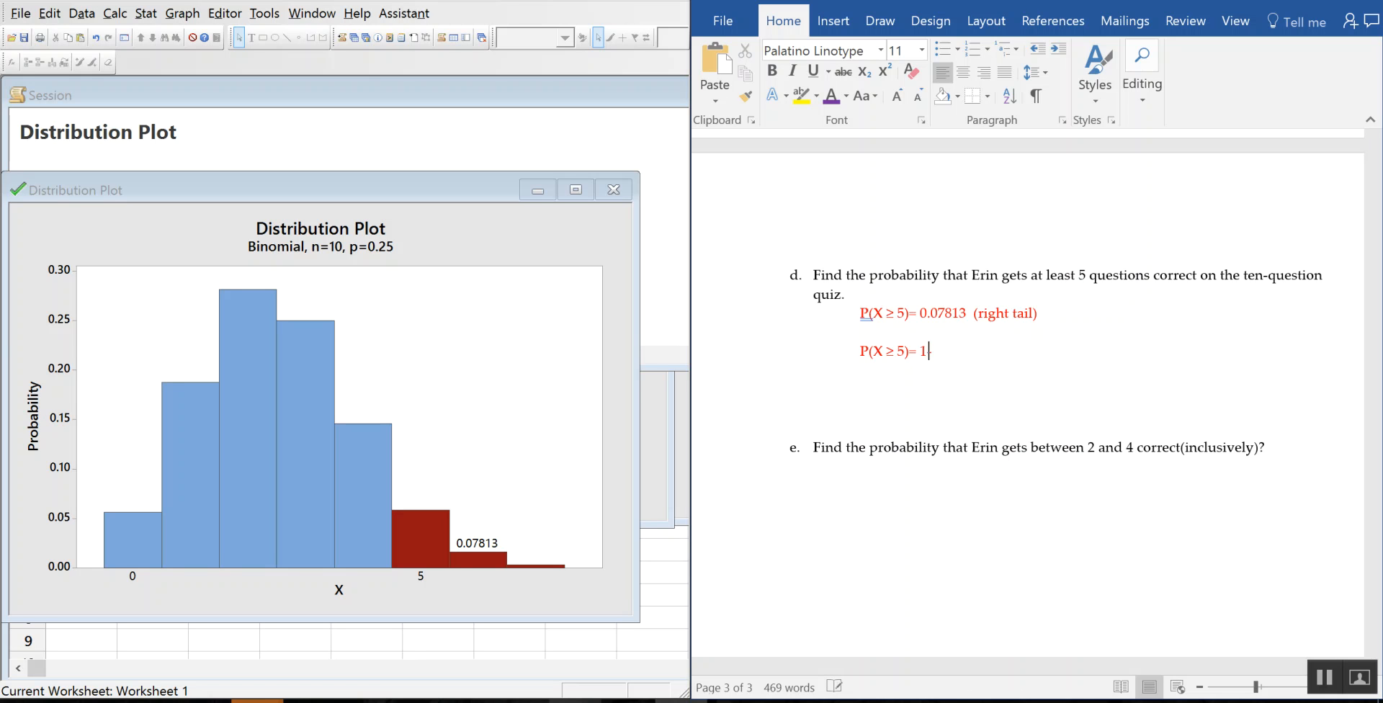
text(-P()
key(BackSpace)
text(P(X ≥ 5)=)
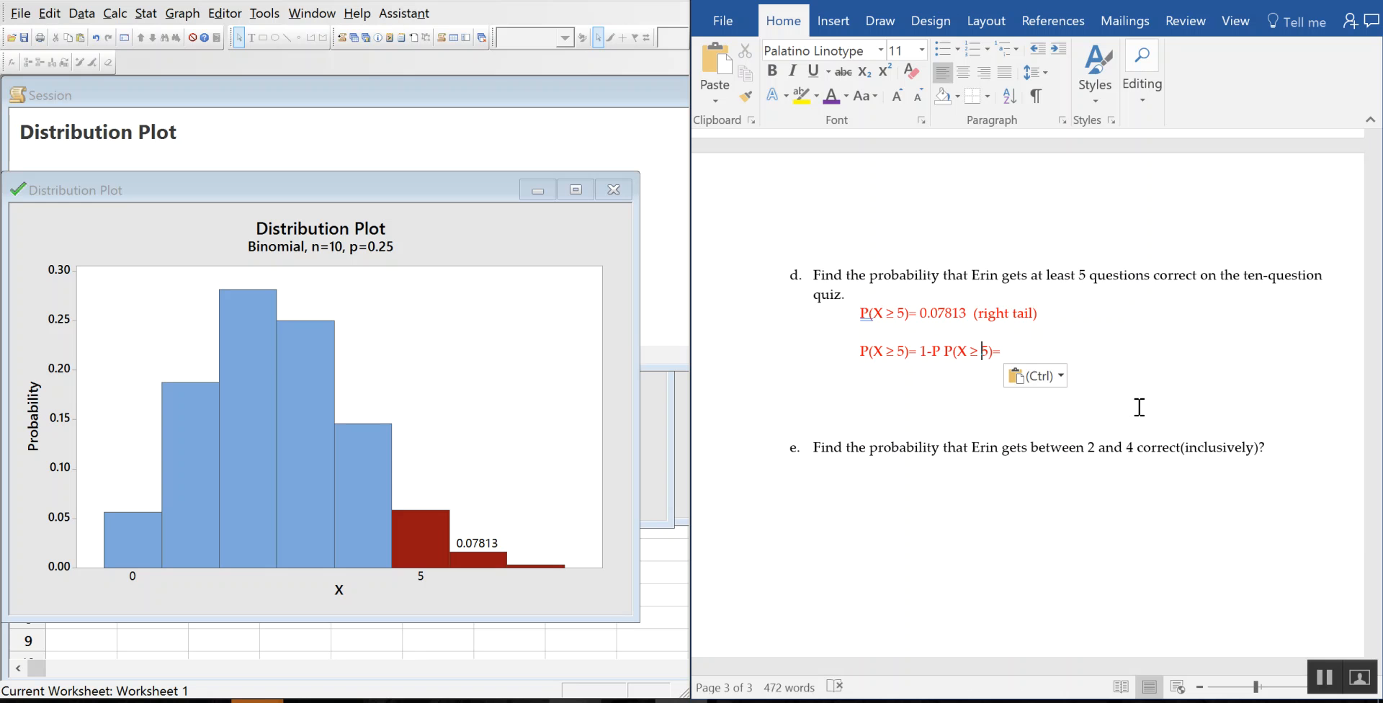
Step: Replace the pasted expression with P(X ≤ 4)= copied from part c
scroll(1123, 425, up, 5)
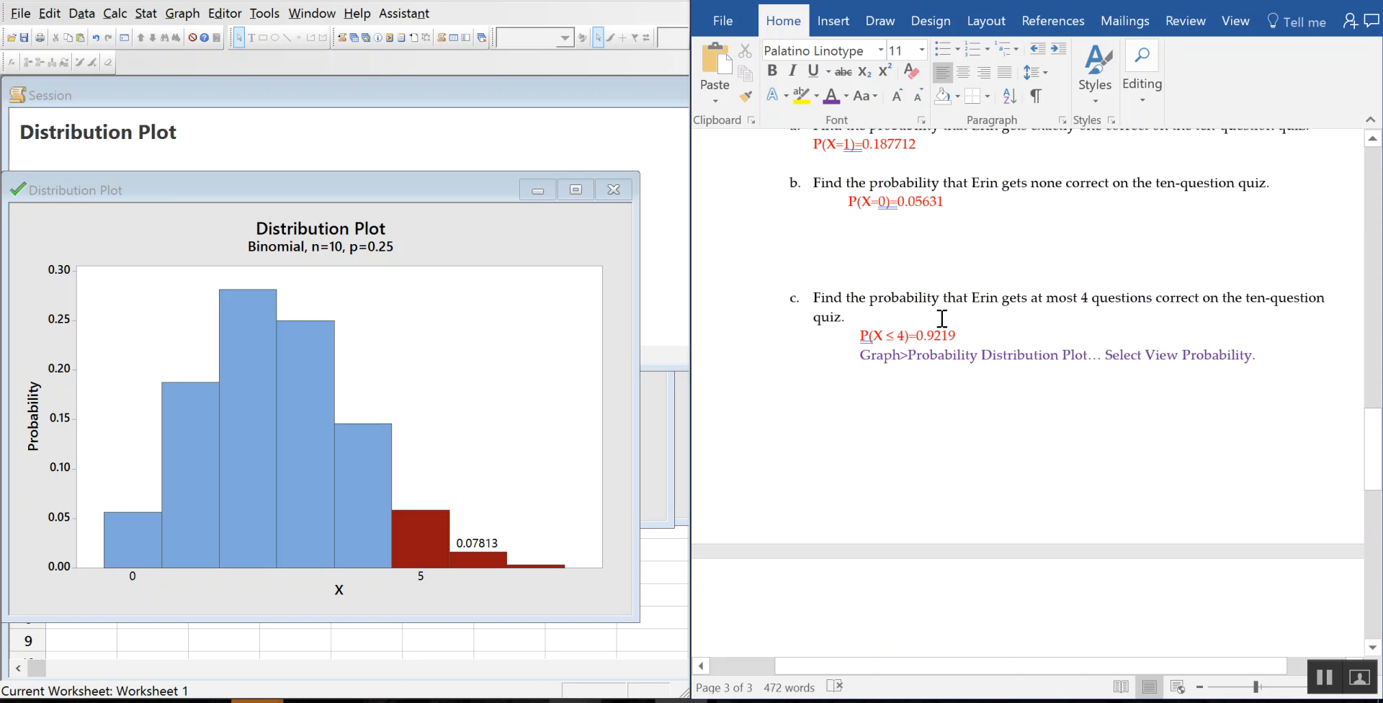
drag(910, 336, 863, 338)
key(ctrl+c)
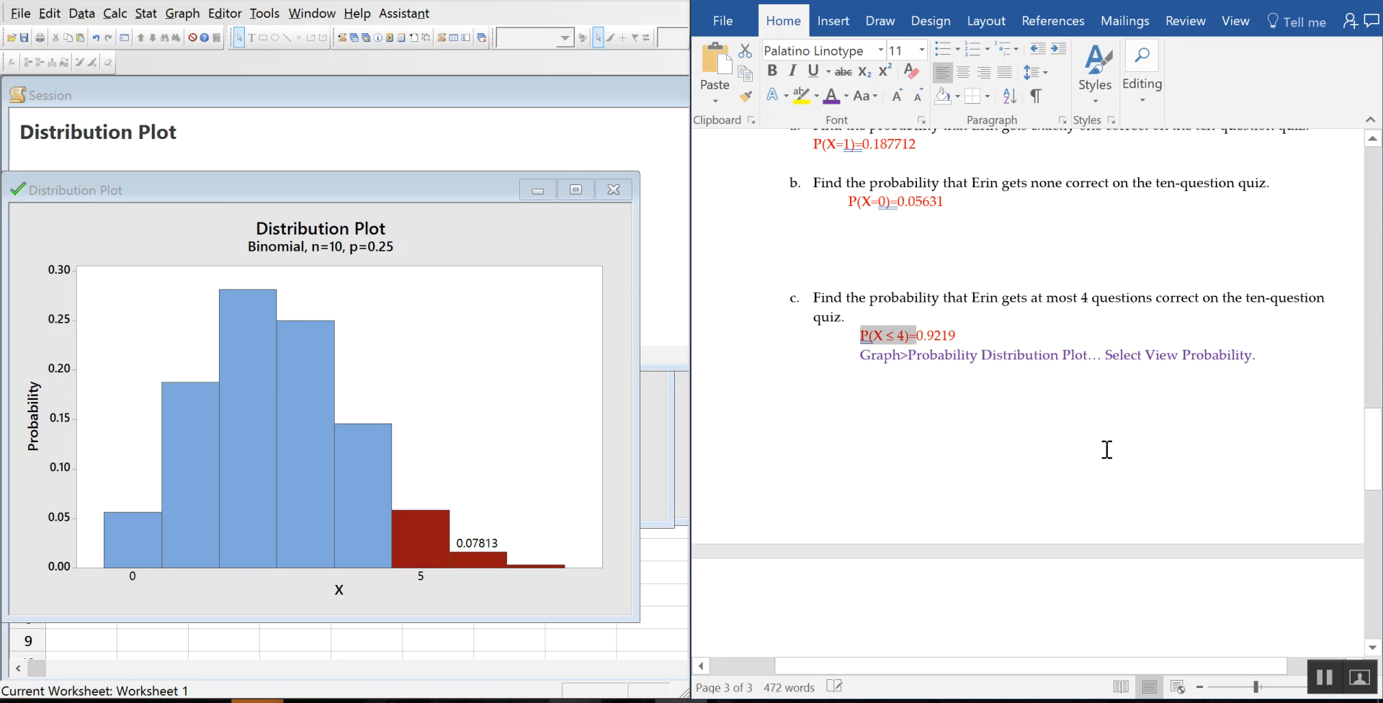
scroll(1106, 450, down, 5)
scroll(1073, 463, down, 1)
drag(1002, 396, 933, 396)
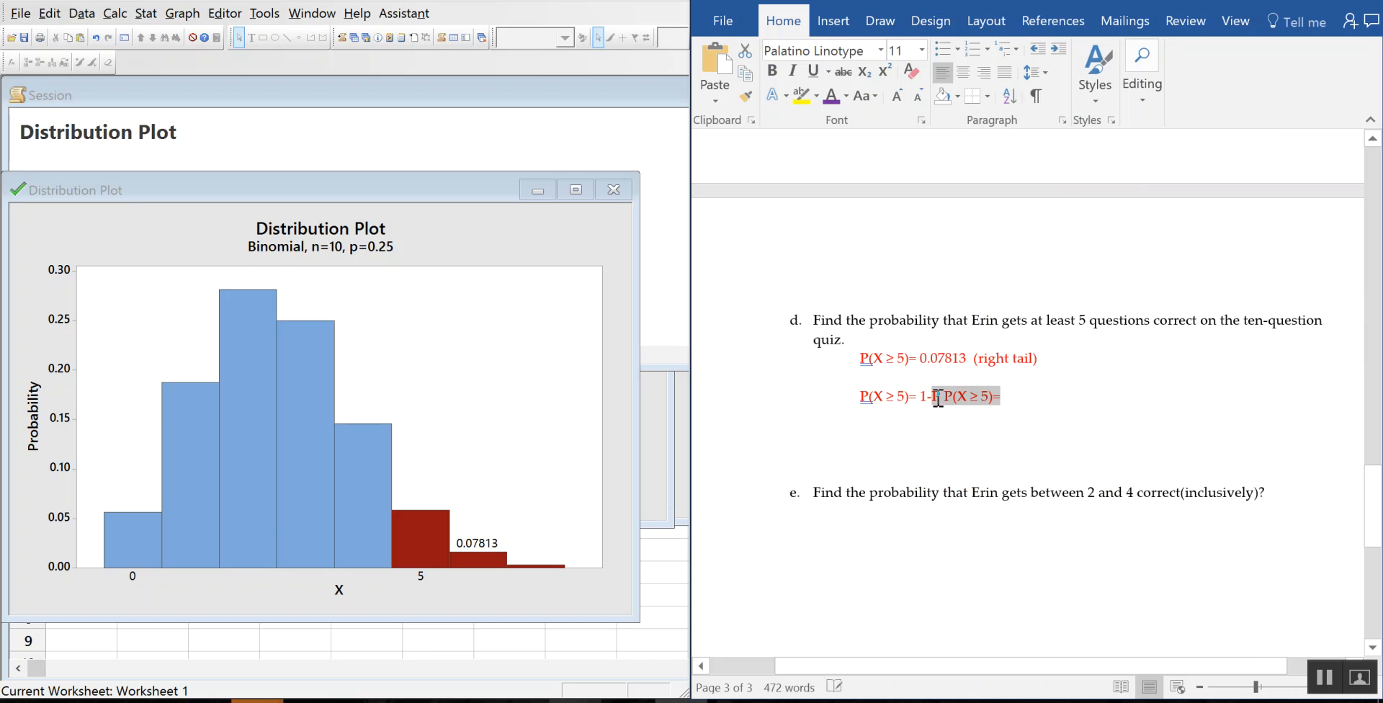
key(ctrl+v)
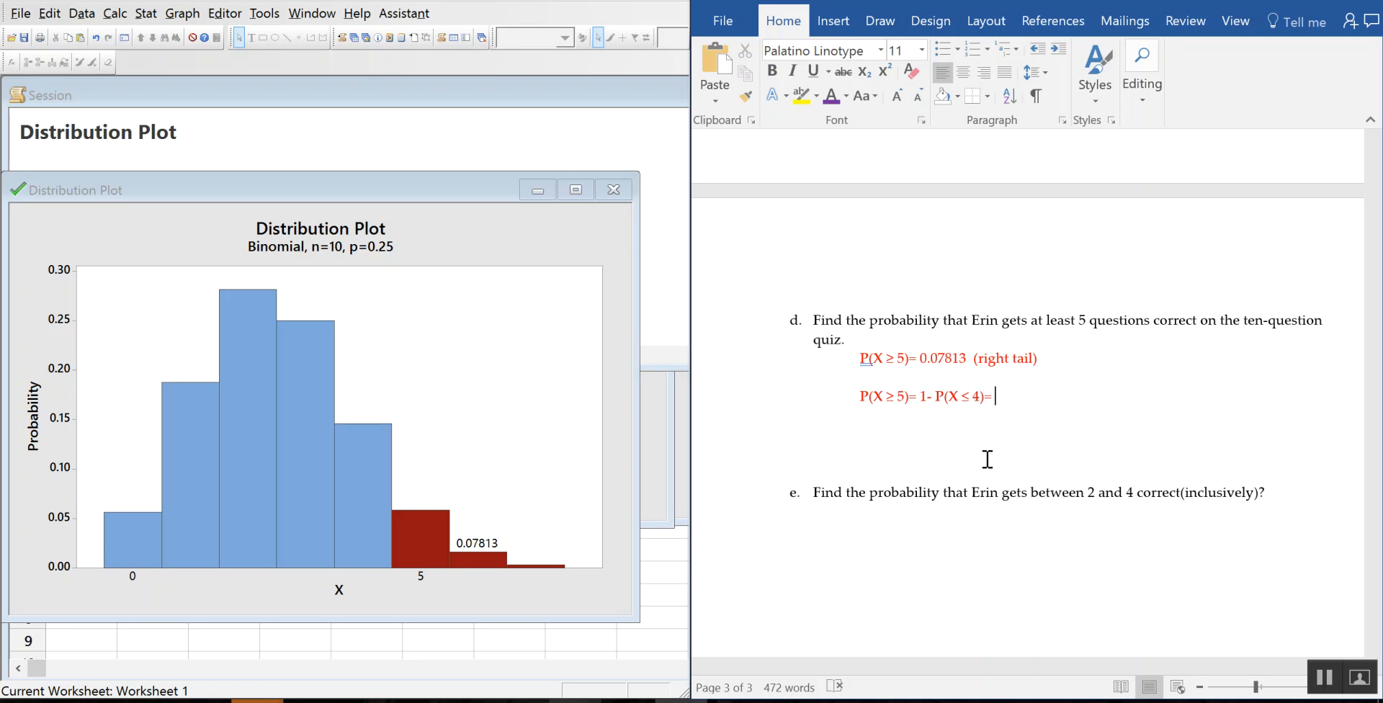
Step: Finish the complement line with 1-.9219= 0.0781 and delete the blank line below
text(1-)
scroll(987, 459, up, 3)
scroll(972, 469, up, 1)
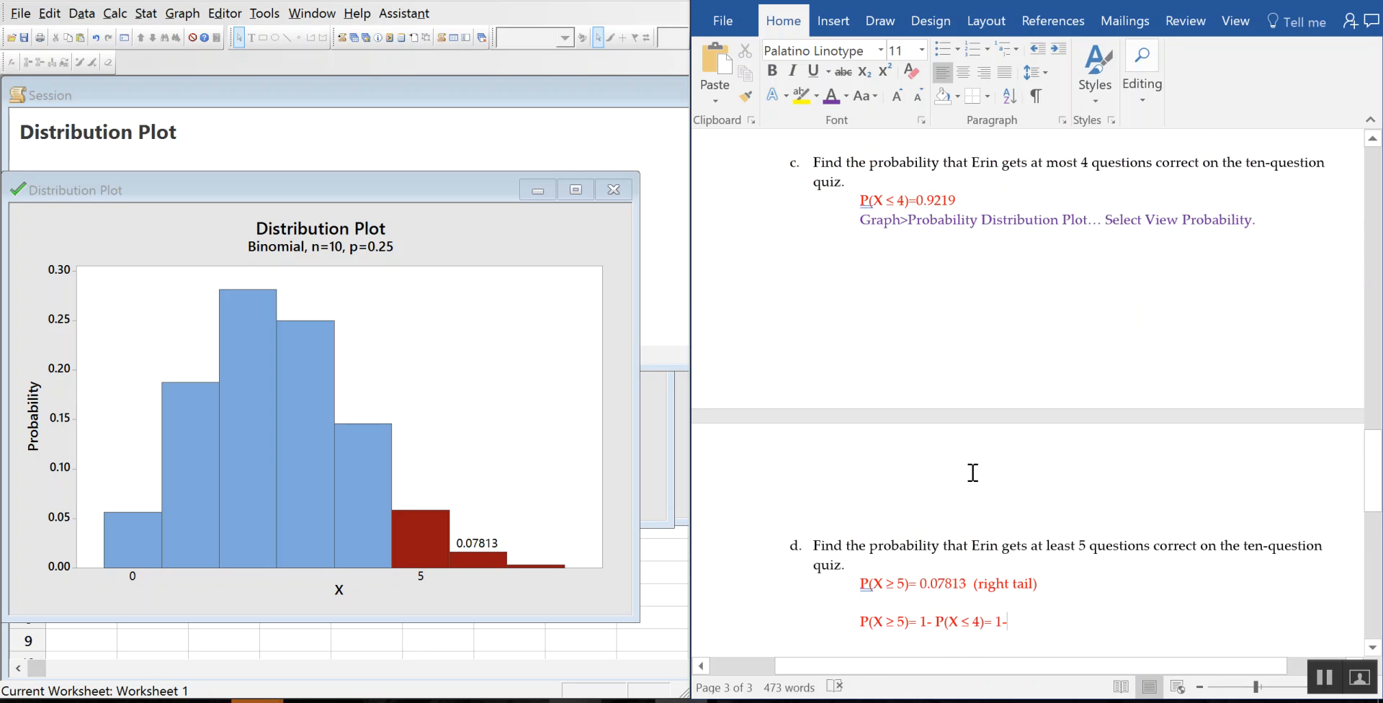
text(.)
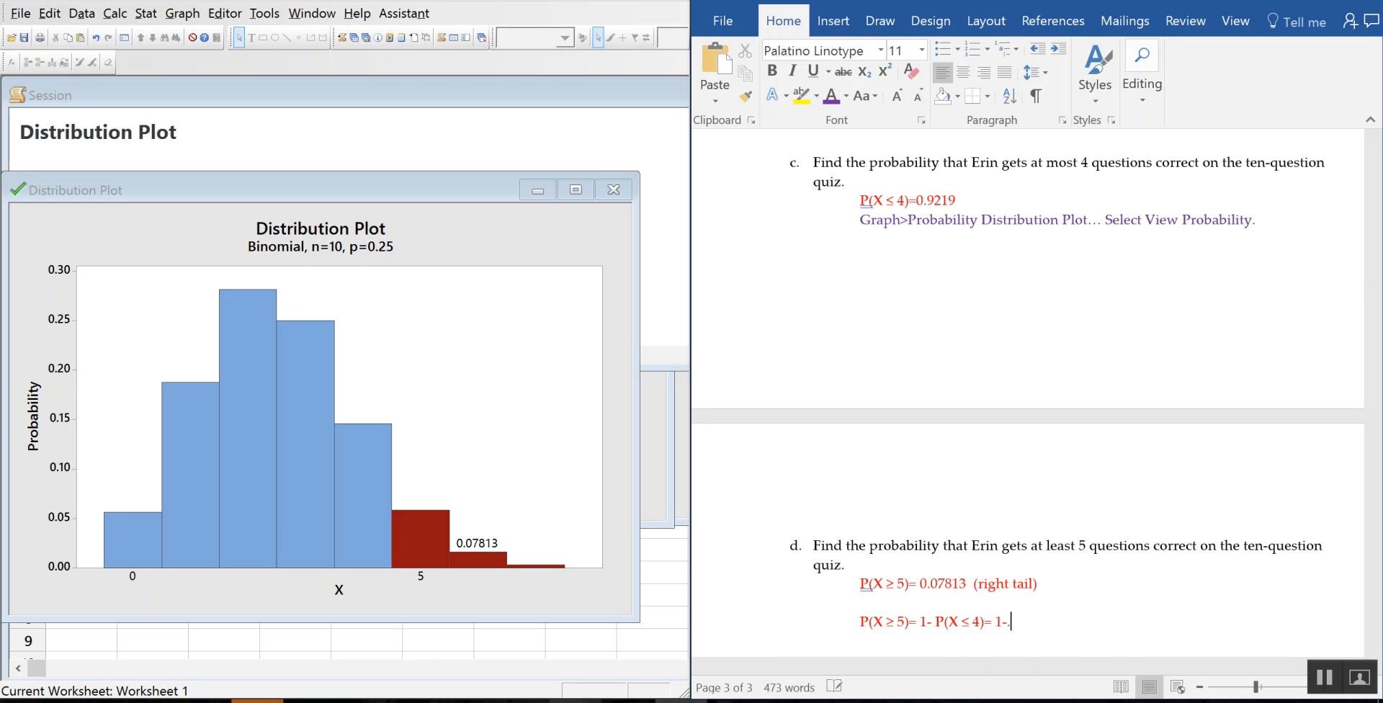
text(9219=)
scroll(1159, 515, down, 3)
text(0.0)
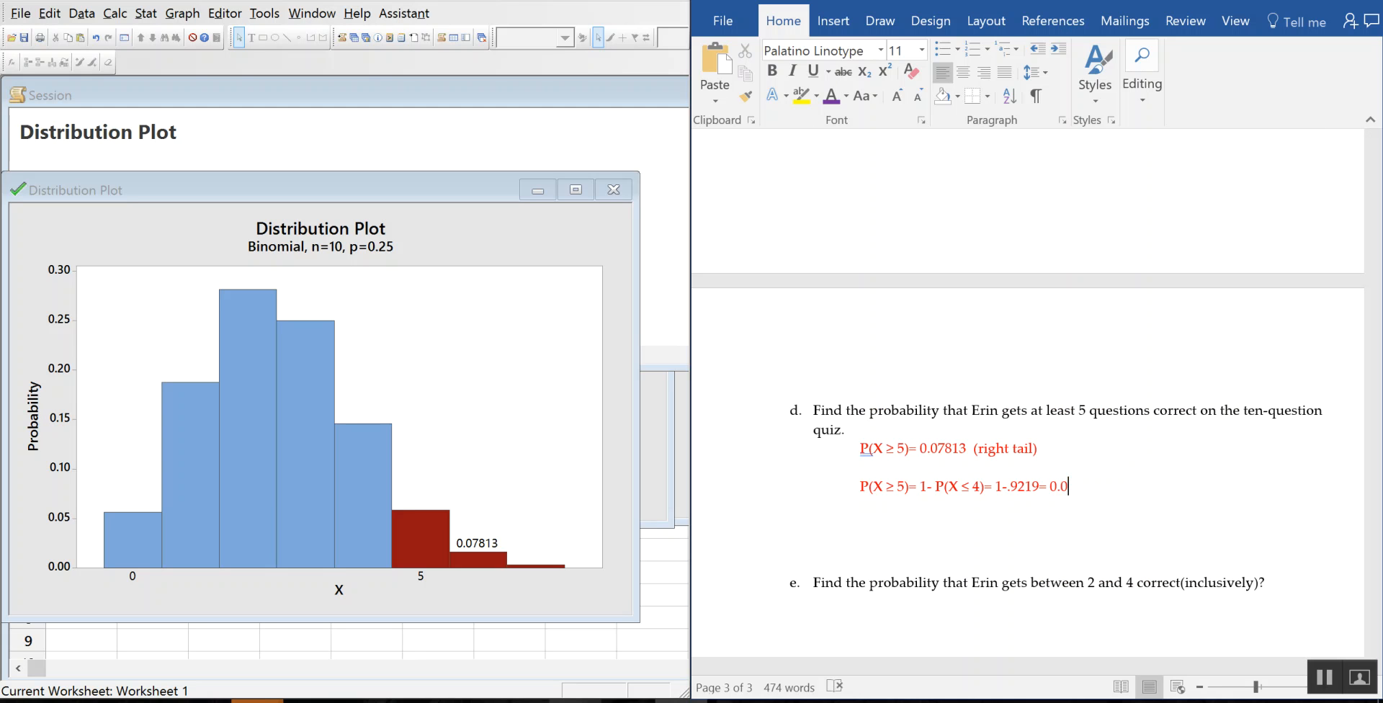
text(781)
key(Delete)
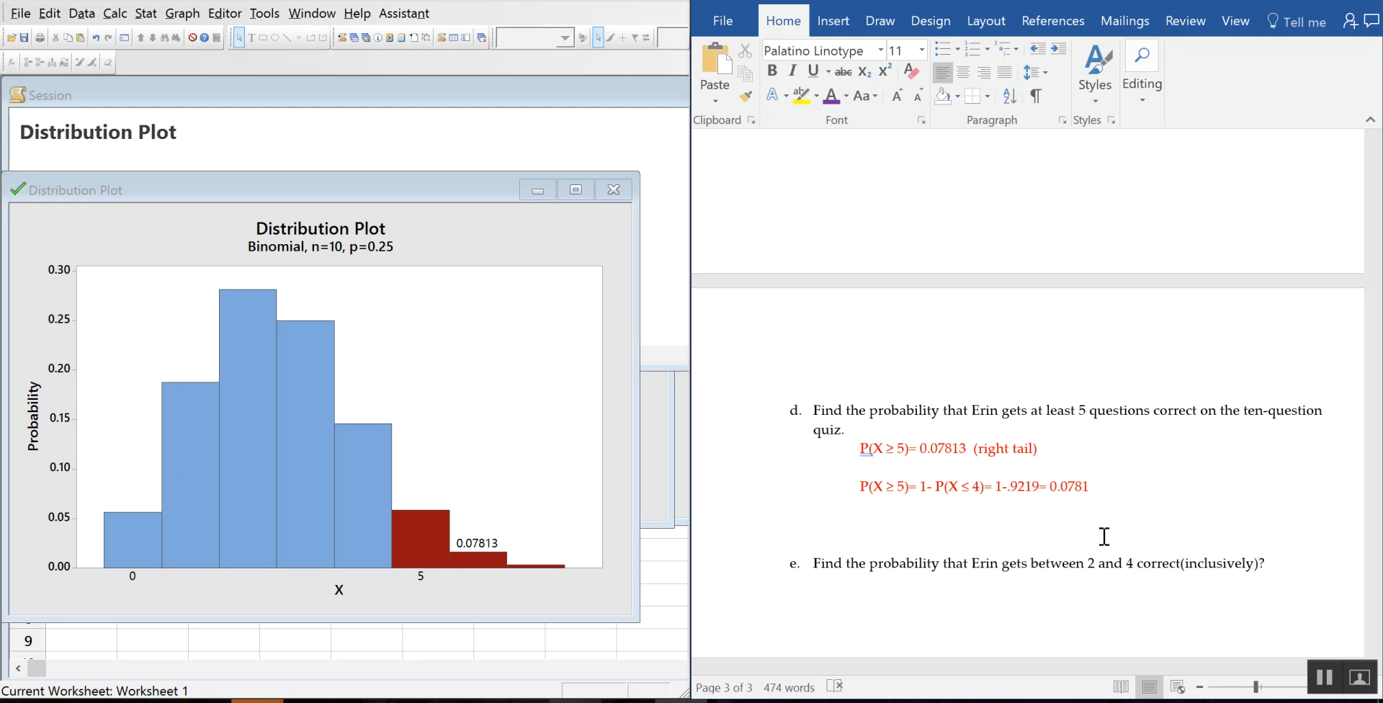
scroll(1114, 515, down, 3)
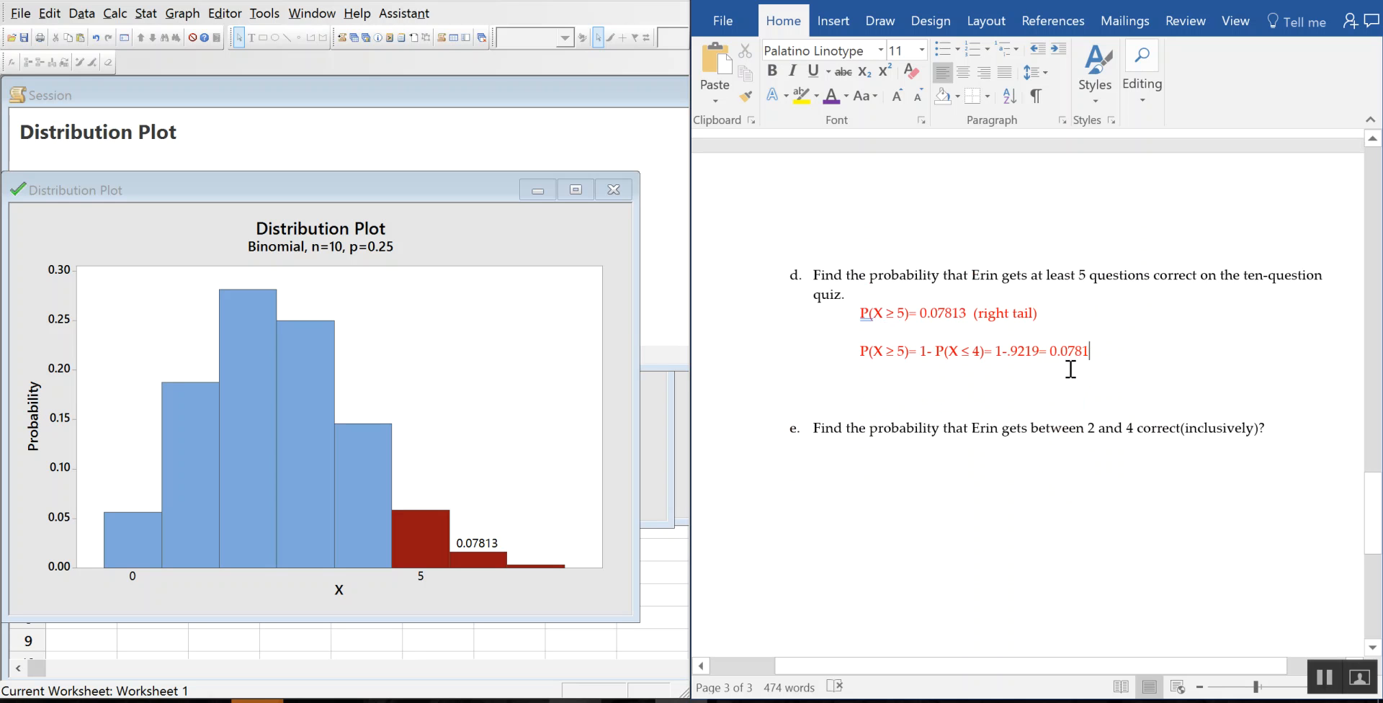
Step: Build part e's answer line P(2 ≤ X ≤ 4)= from a pasted P(X ≤ 4)= label
double_click(982, 353)
click(961, 449)
key(ctrl+v)
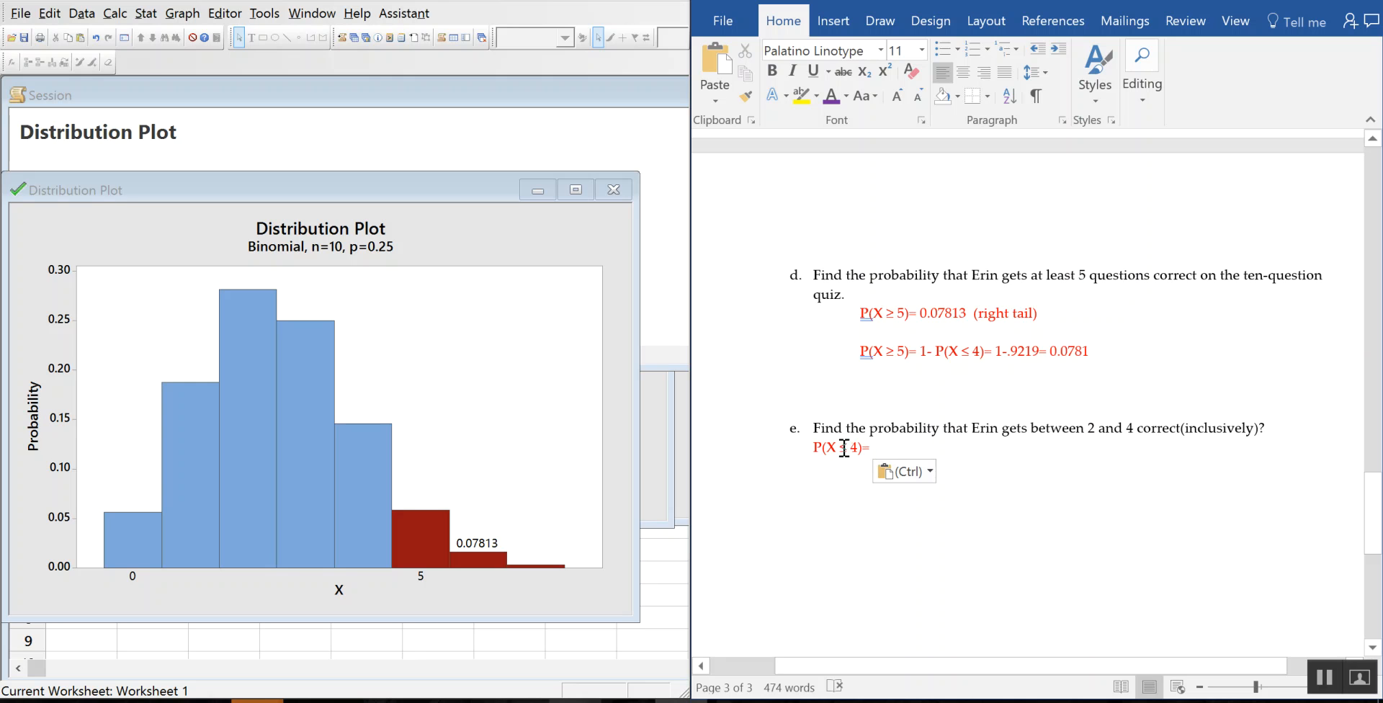
double_click(844, 446)
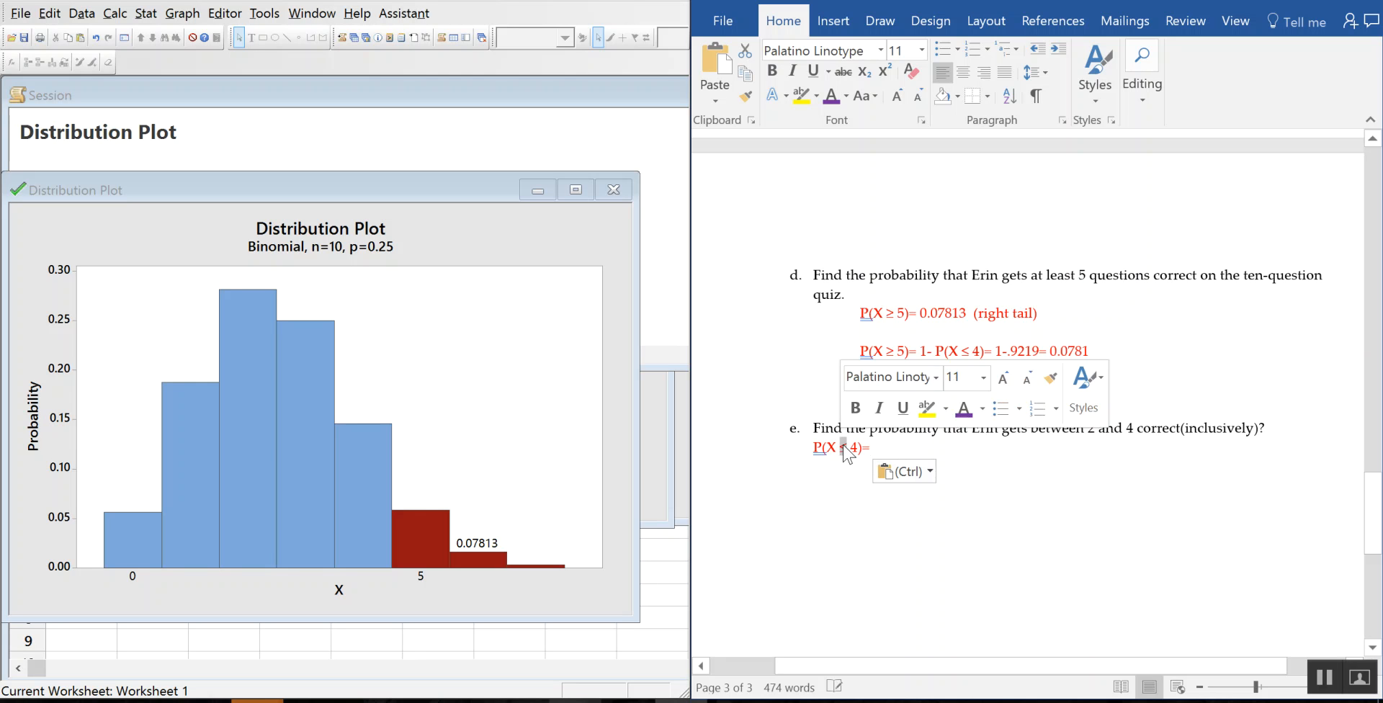
key(ctrl+c)
click(825, 447)
key(ctrl+v)
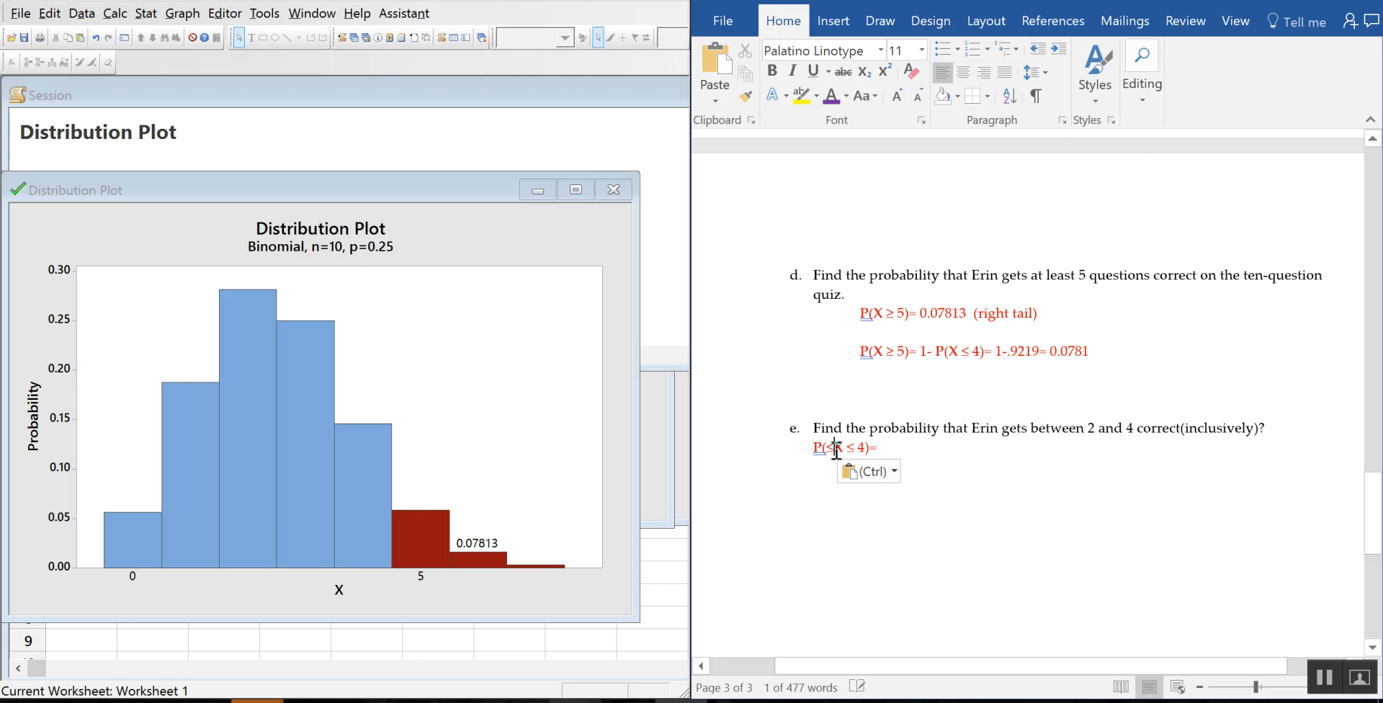
text(2)
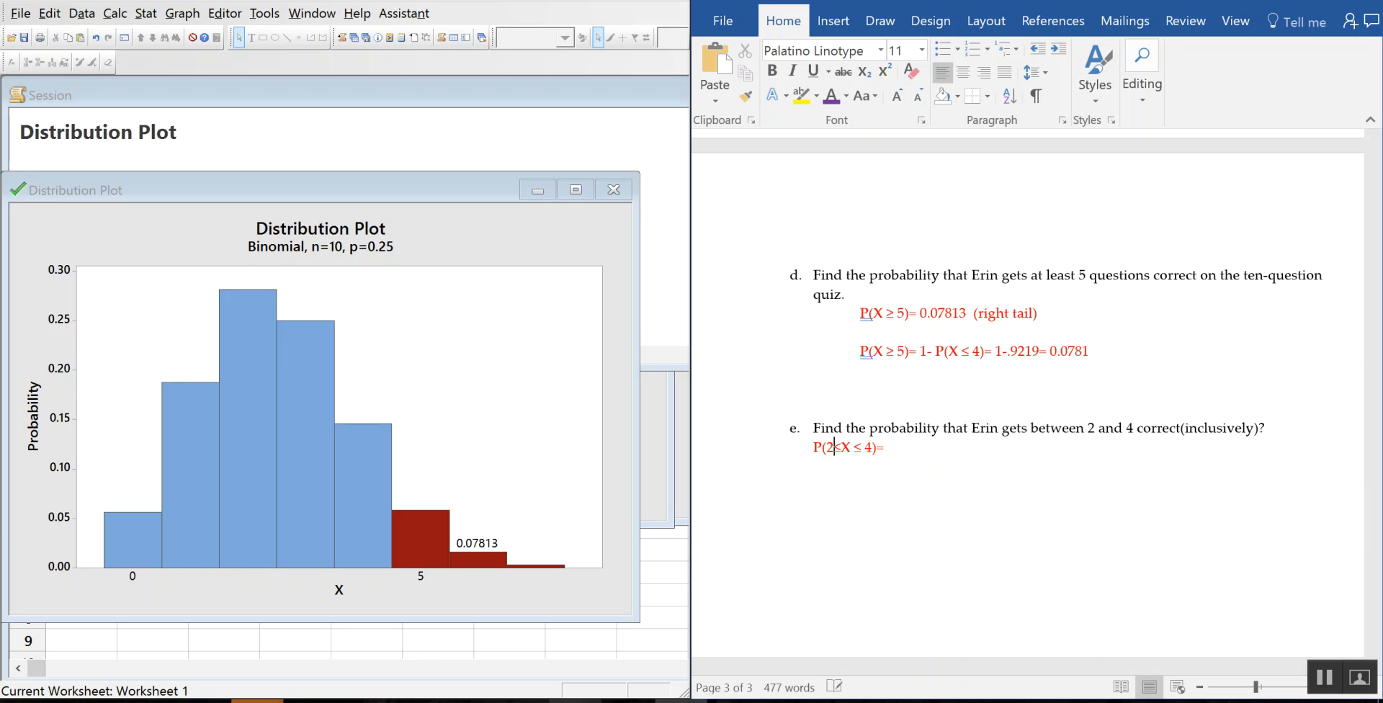
key(Right)
Step: Set a View Probability plot to shade the middle region between X values 2 and 4
click(182, 13)
mouse_move(225, 13)
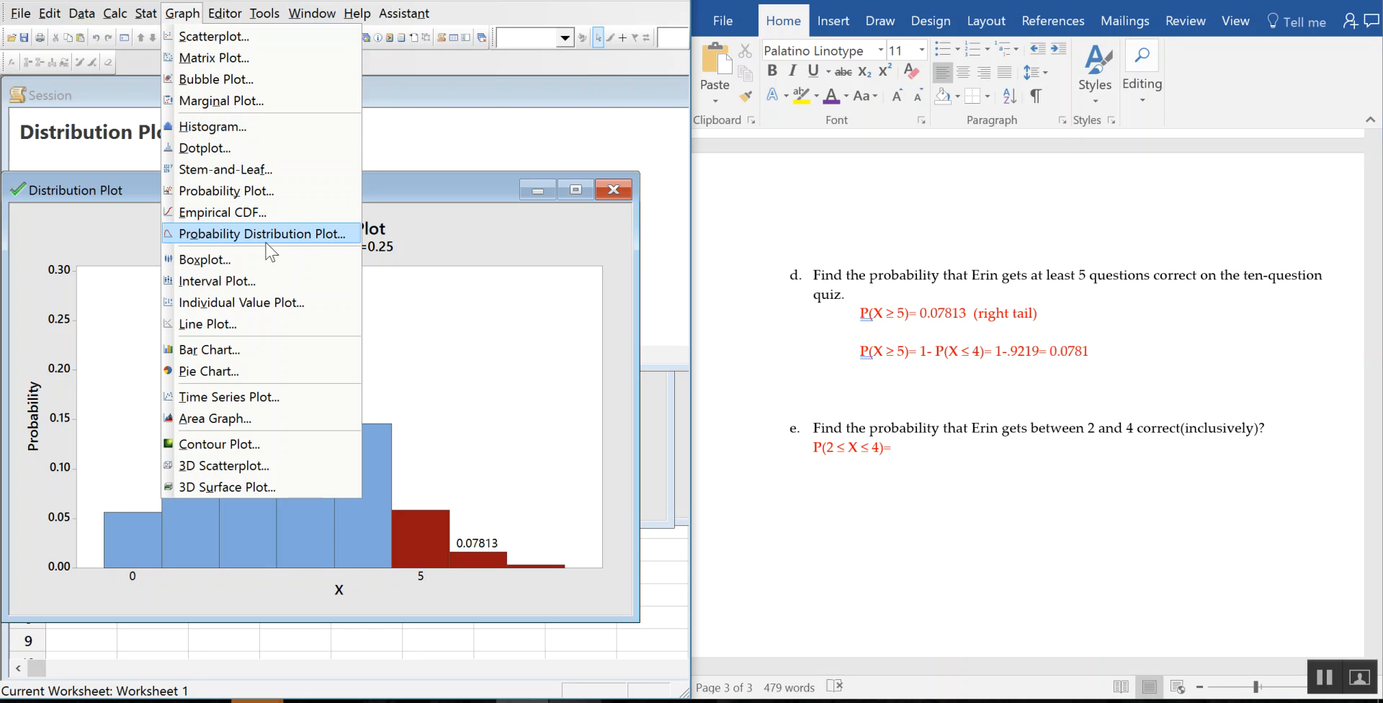
click(273, 238)
click(436, 353)
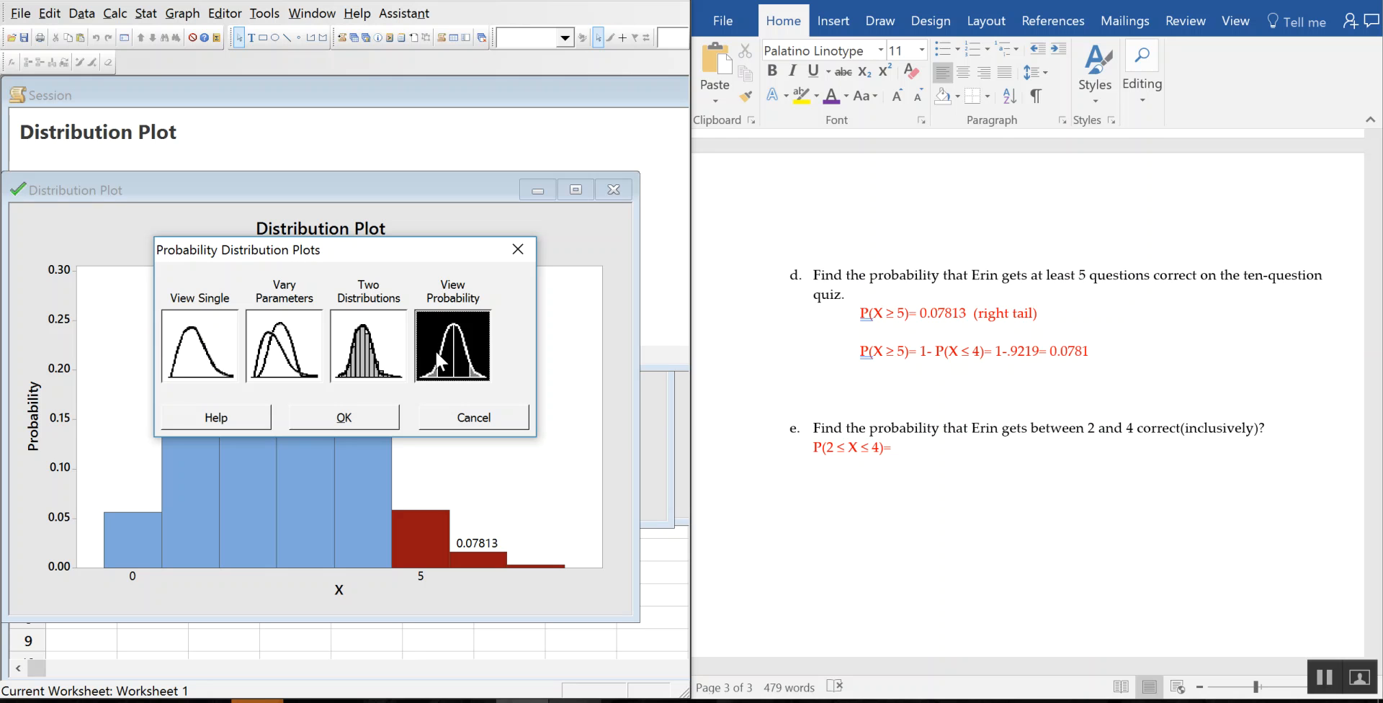
click(377, 419)
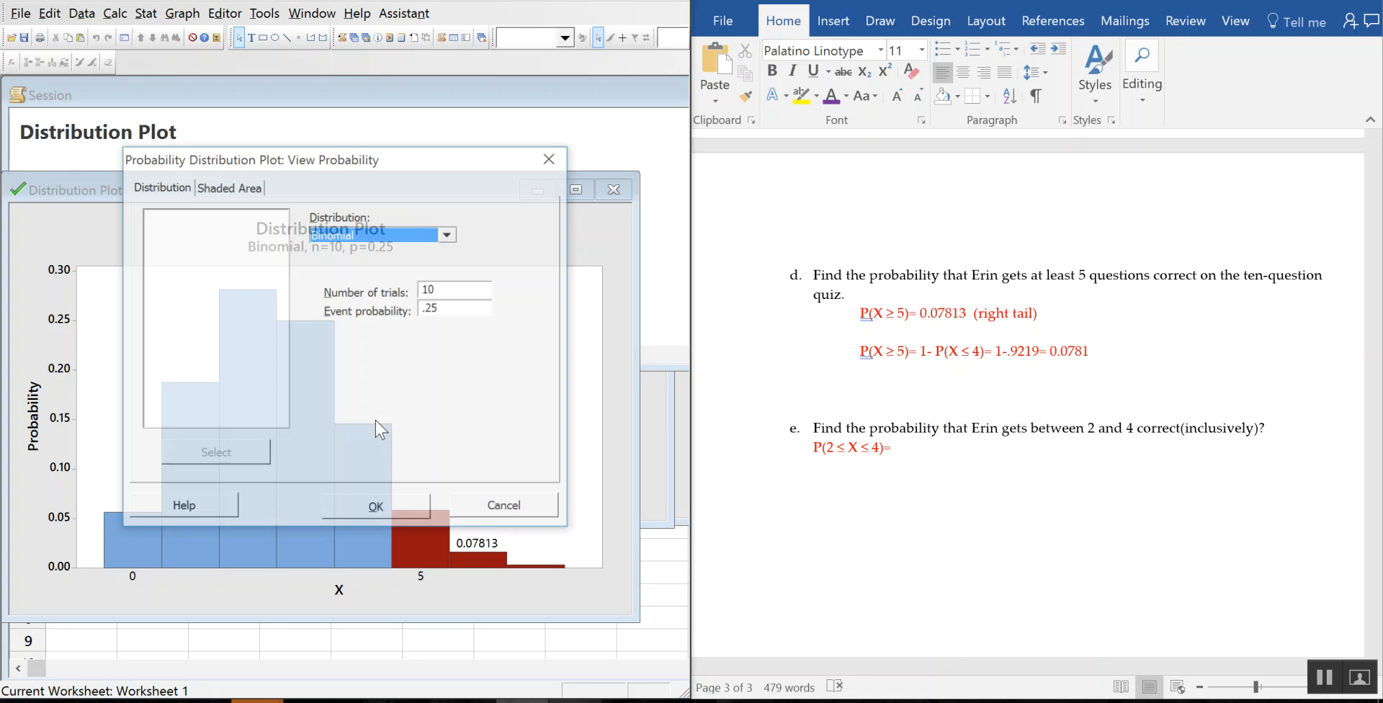
click(217, 189)
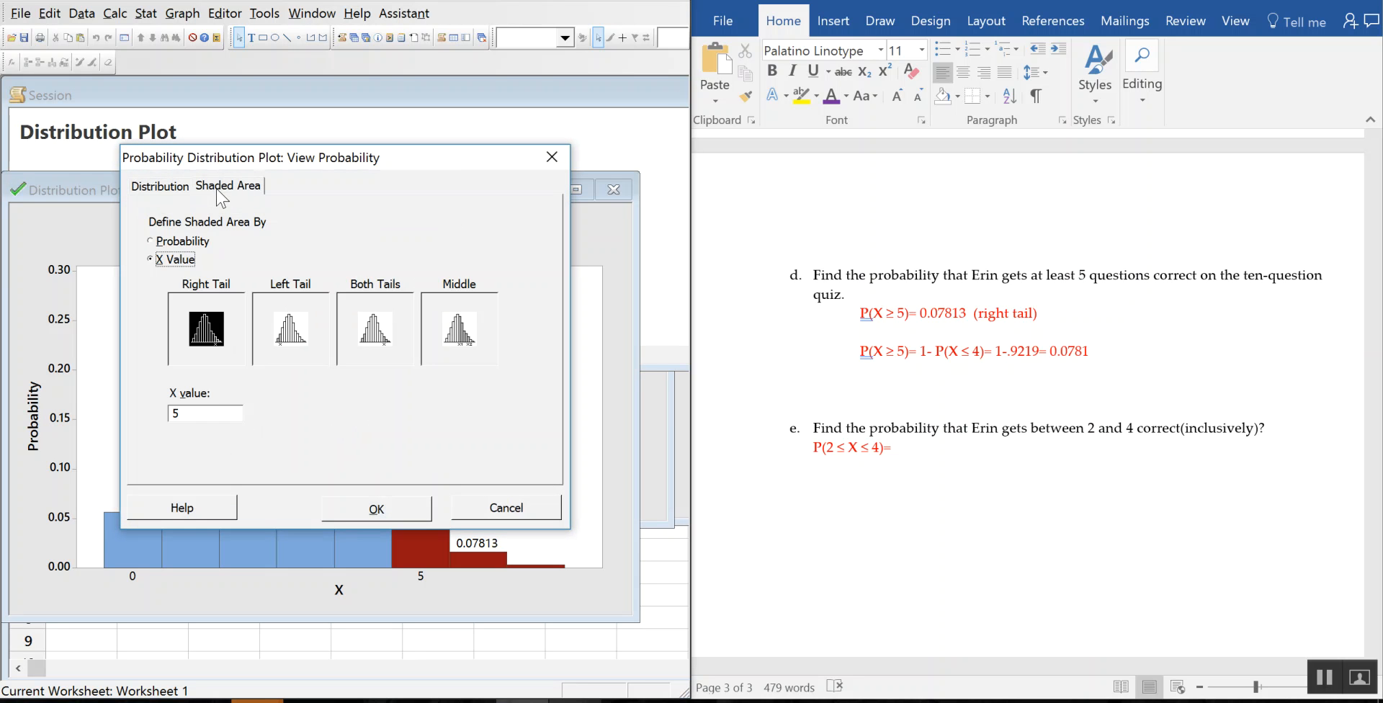
click(487, 351)
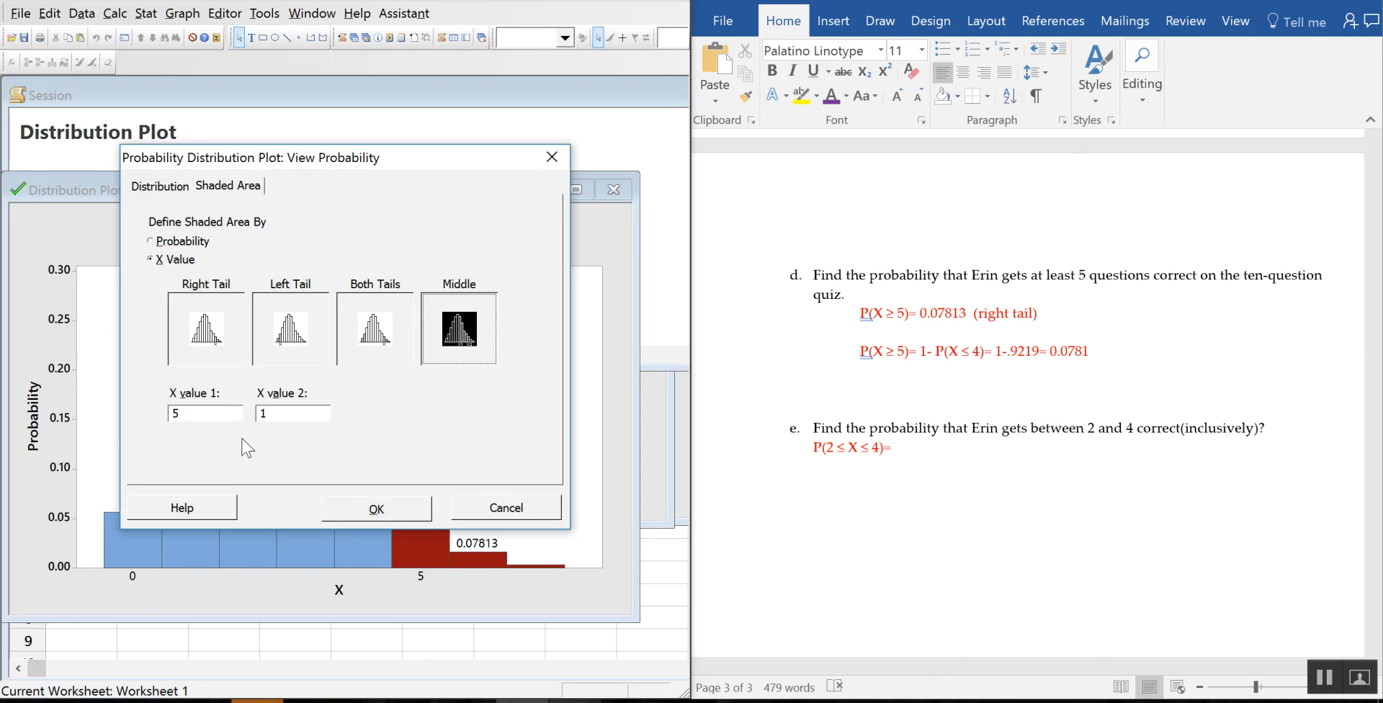
double_click(216, 414)
text(2)
double_click(260, 414)
text(4)
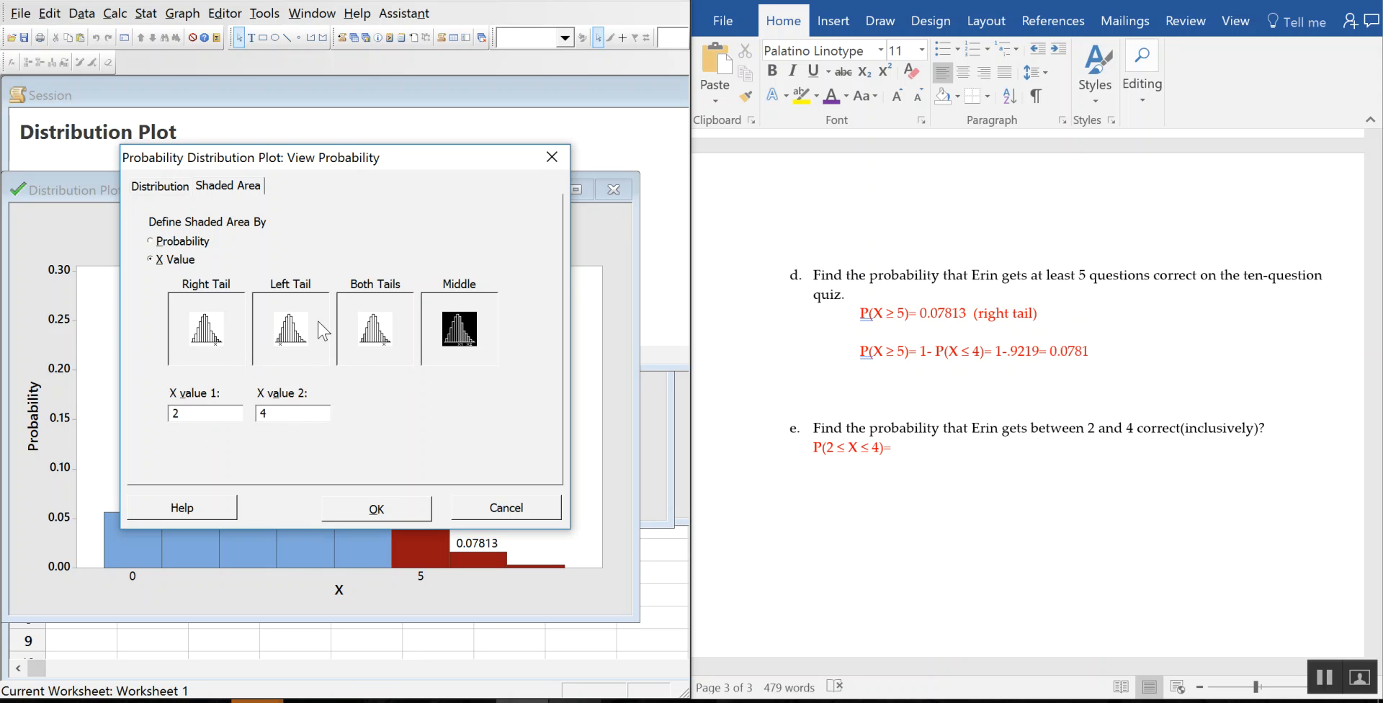
Step: Create the plot shading X from 2 to 4 and enter 0.6778 after P(2 ≤ X ≤ 4)=
click(401, 507)
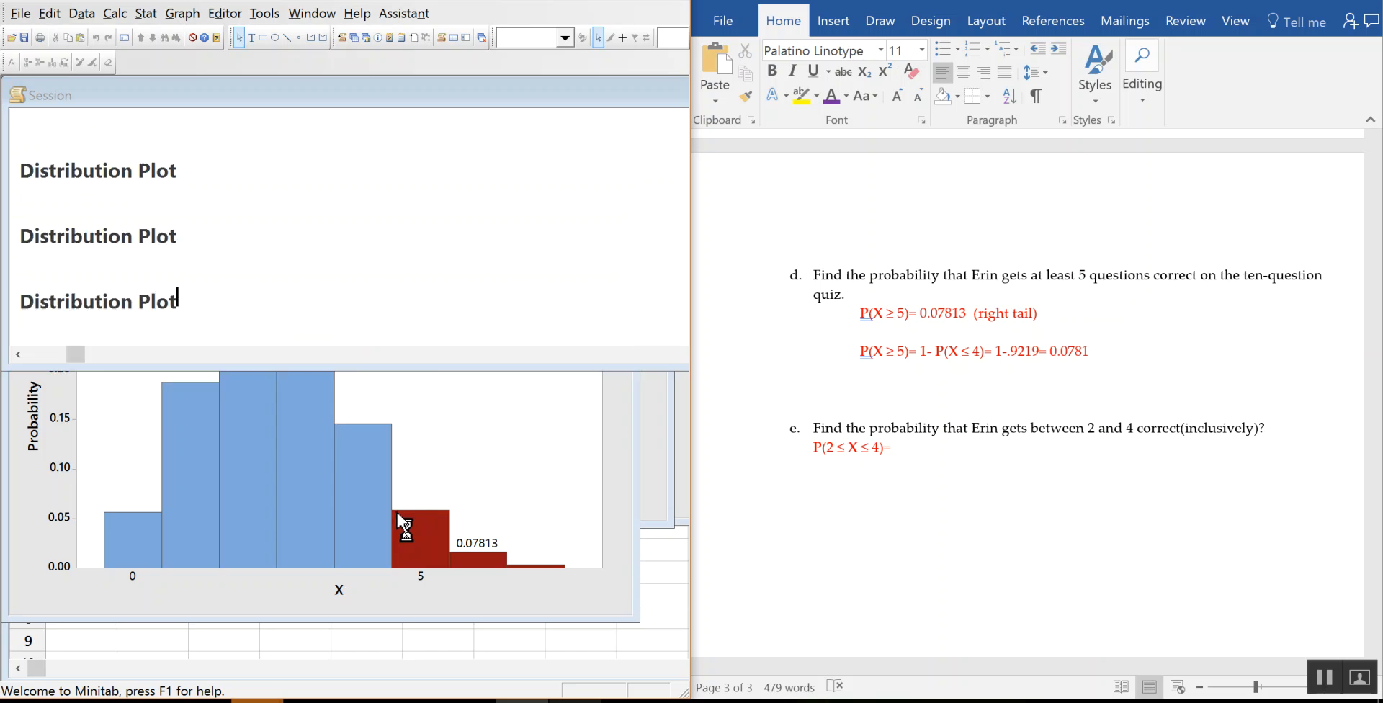
drag(410, 225, 394, 137)
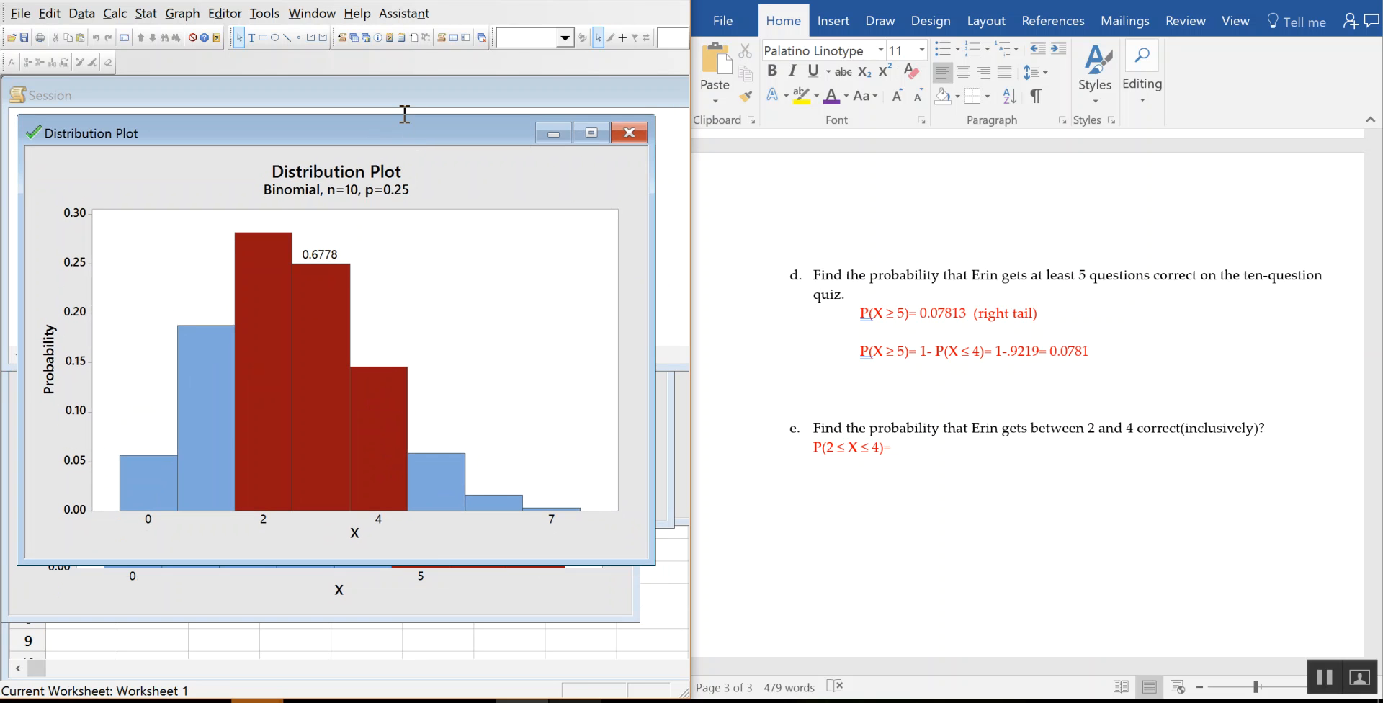
click(929, 446)
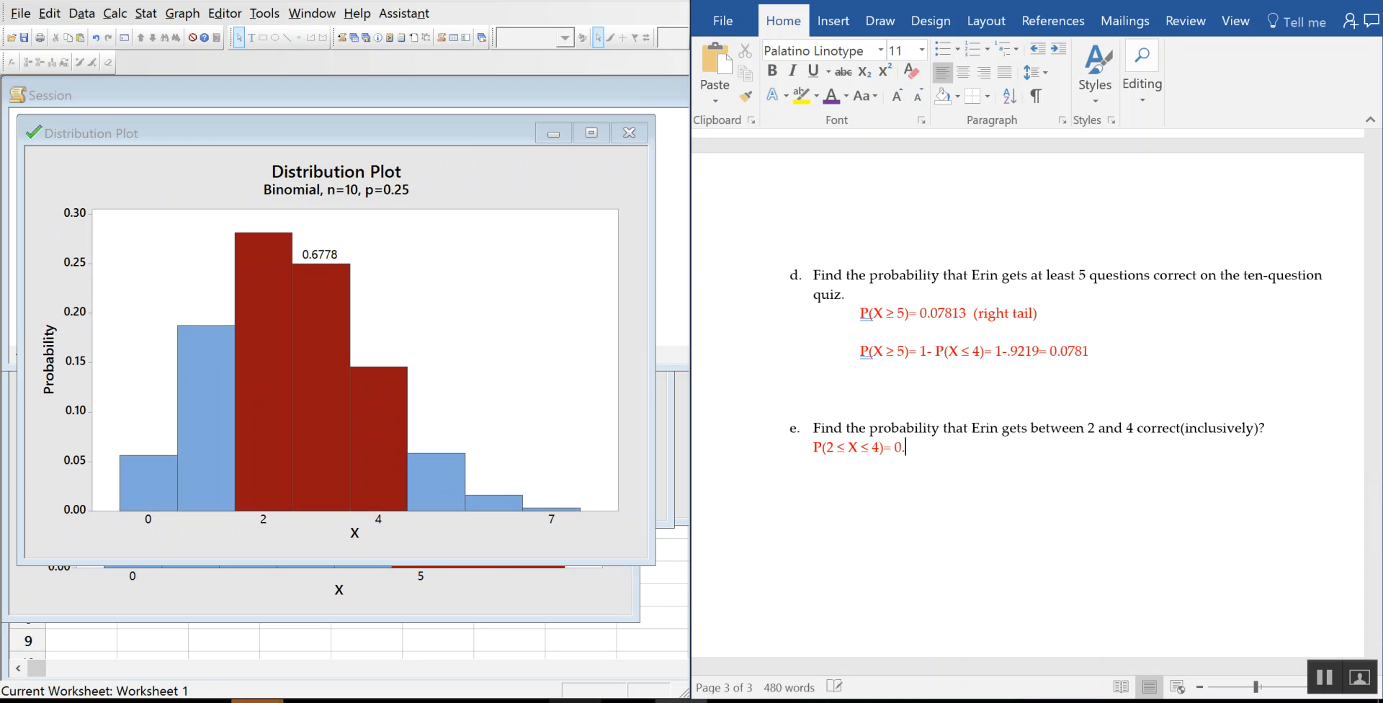
text(0.6778)
Step: Start a new line below part e's answer reading 'On the Calc Menu:'
key(Return)
text(On the Calc )
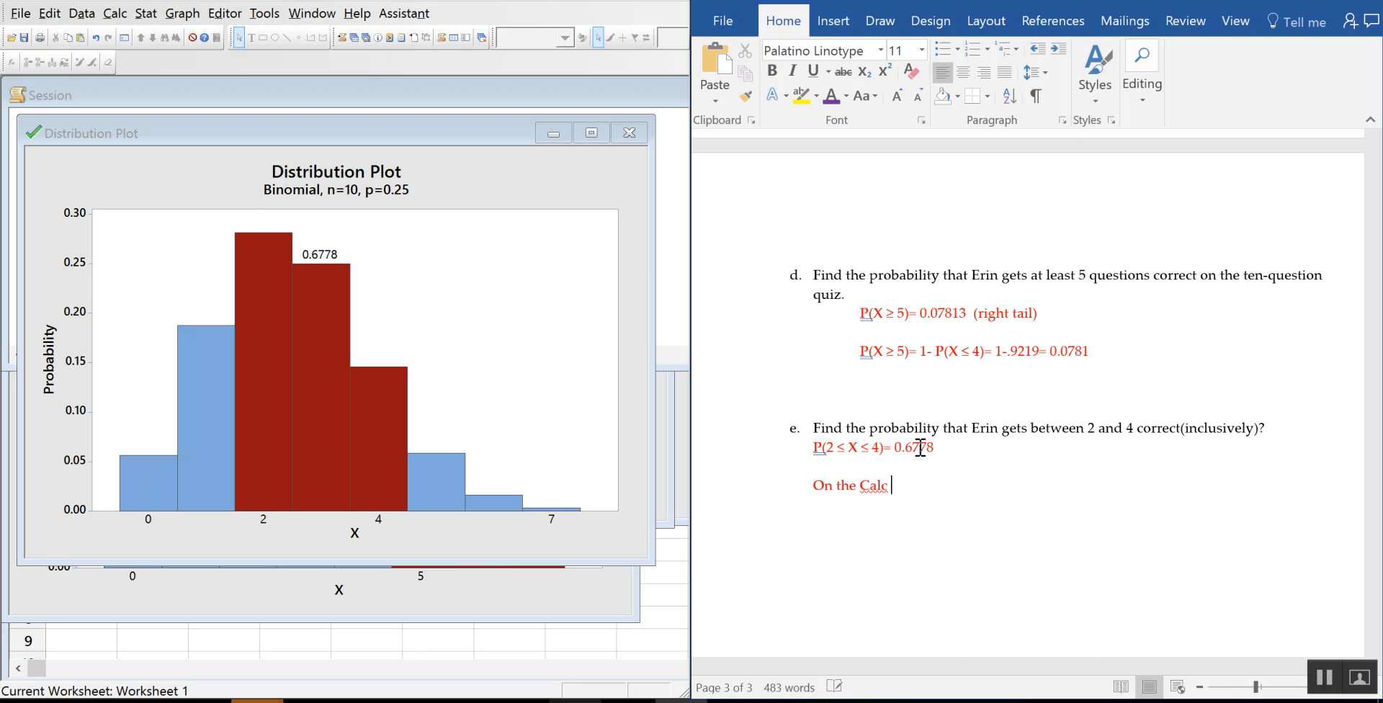
text(Menu:)
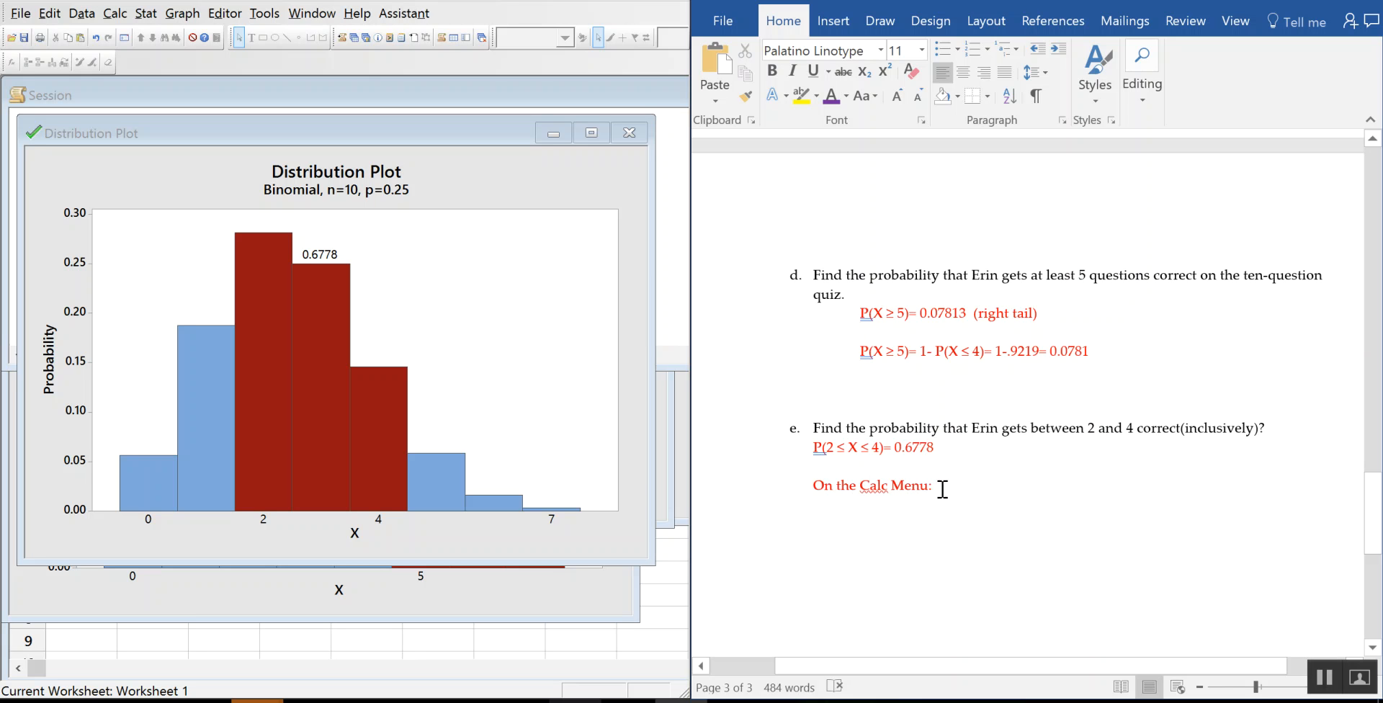
key(ctrl+v)
key(BackSpace)
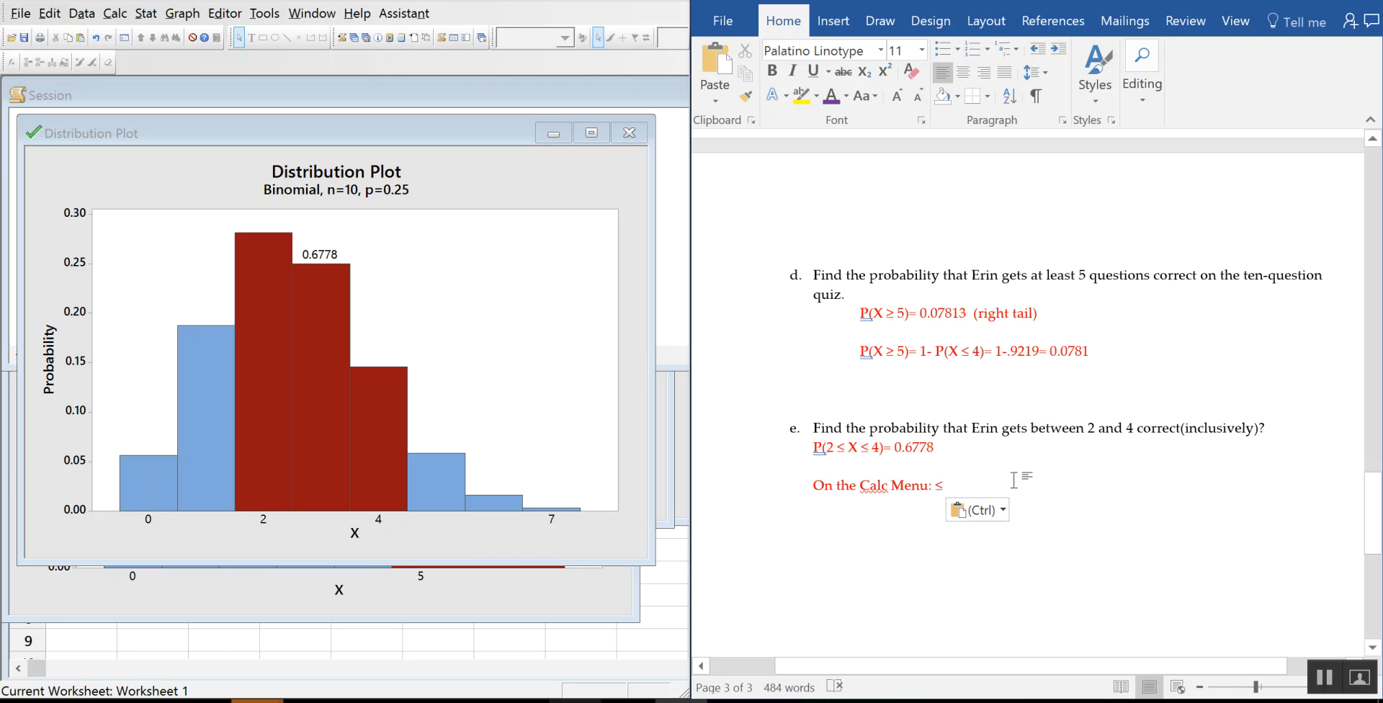
Step: Prefix part d's P(X ≥ 5)= 1- P(X ≤ 4) line with 'On the Calc Menu:'
click(861, 351)
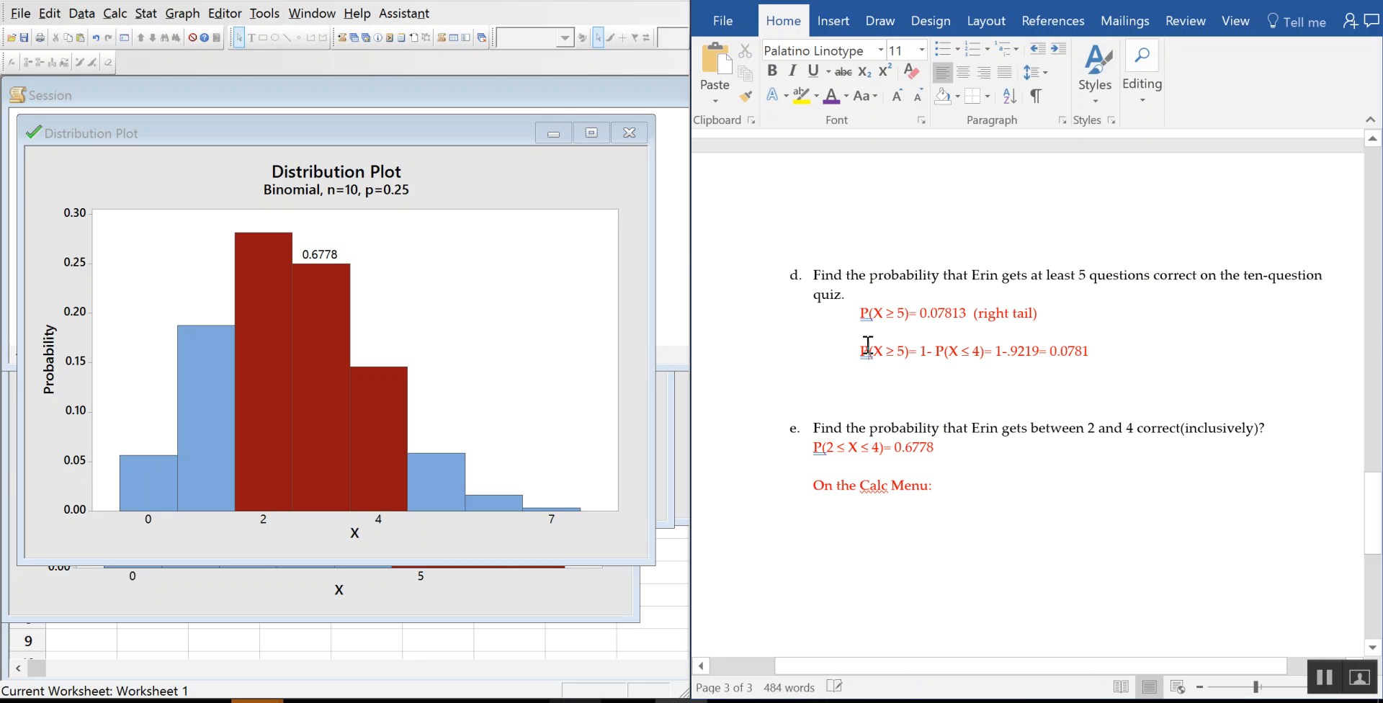
text(On the )
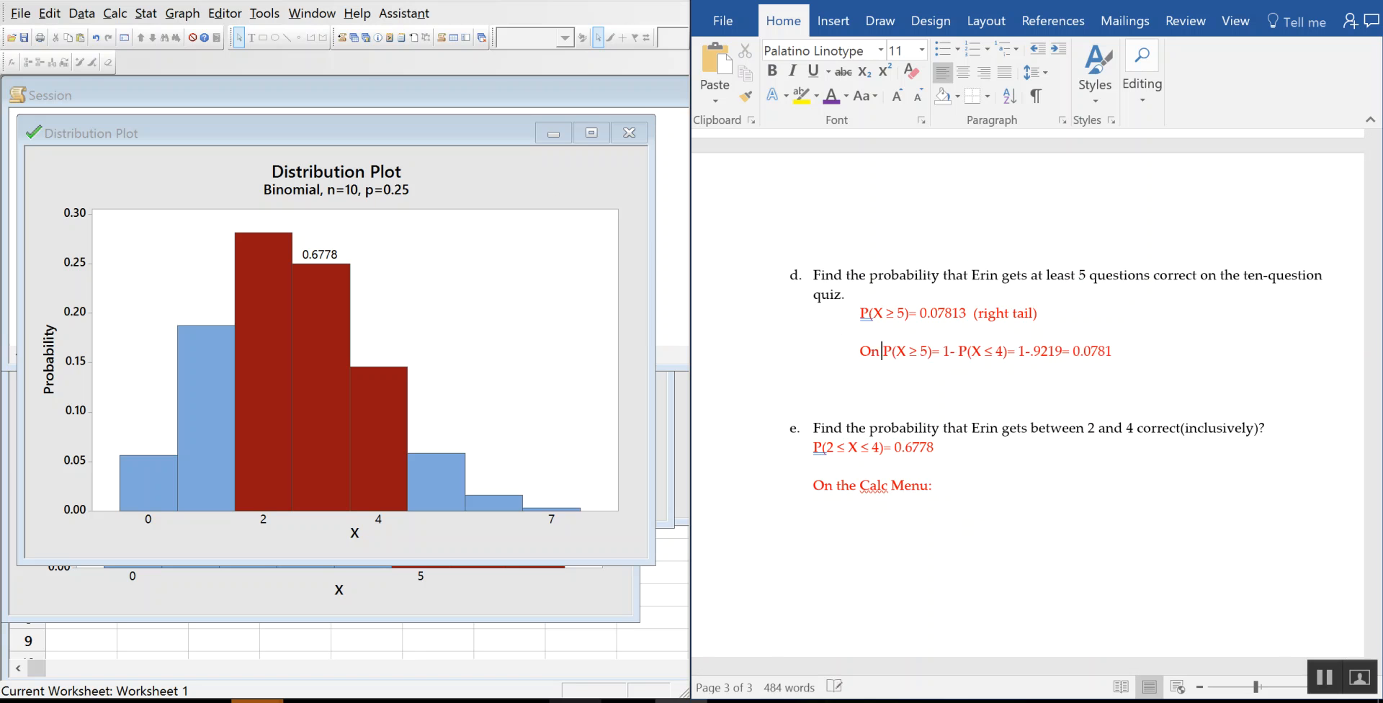
text(Cal)
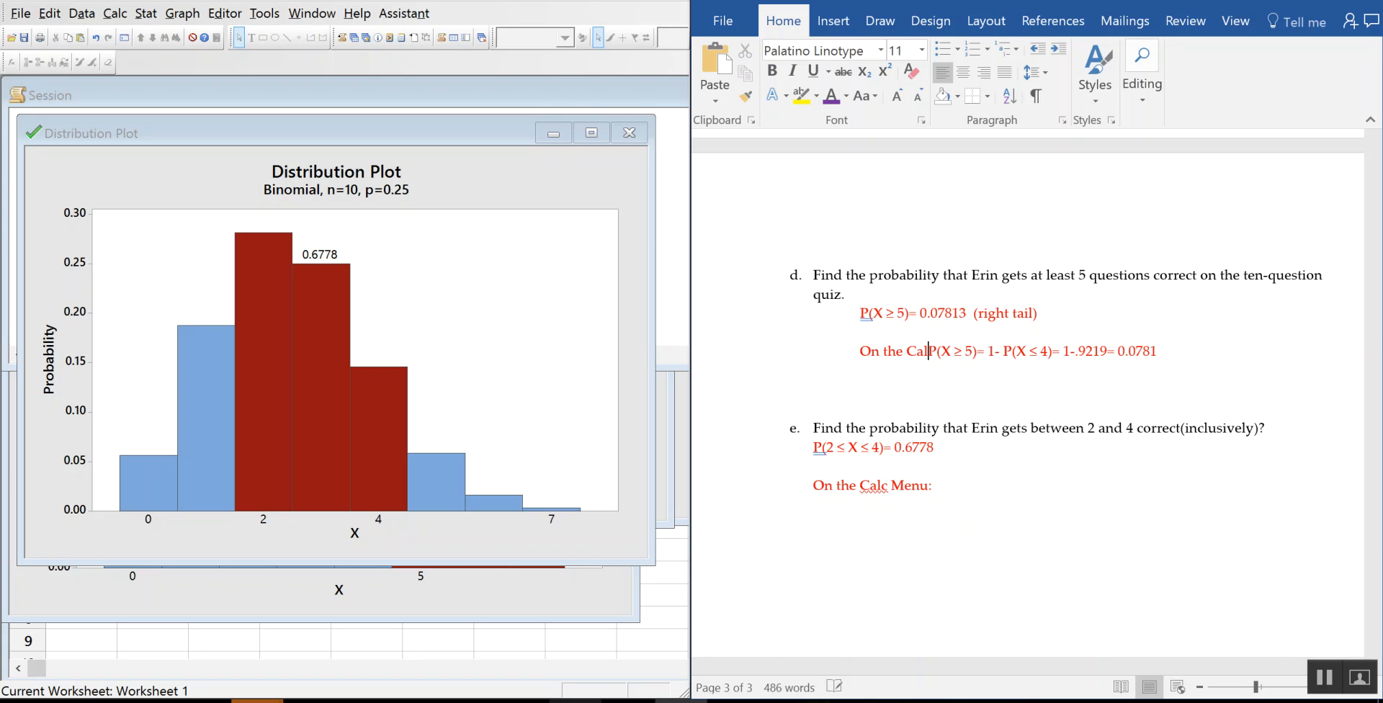
text(c Menu)
text(e)
key(BackSpace)
text(:)
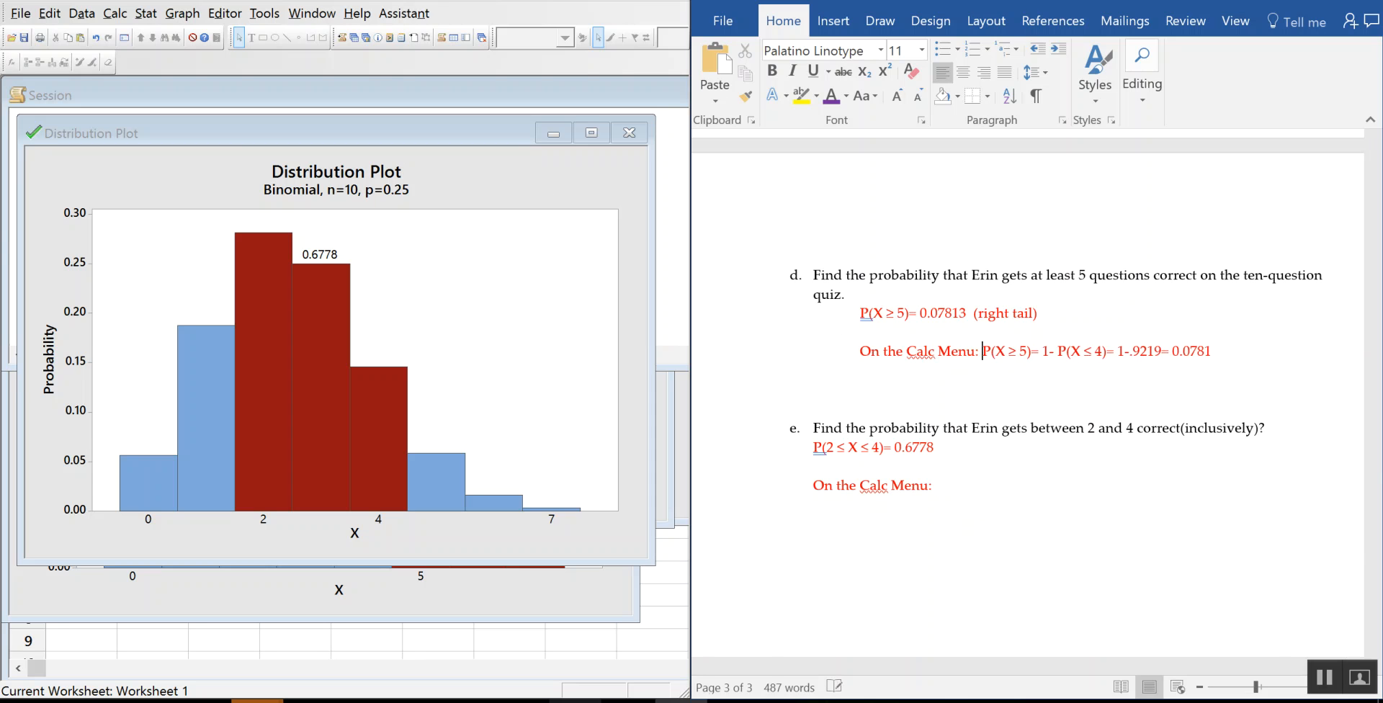
click(1023, 486)
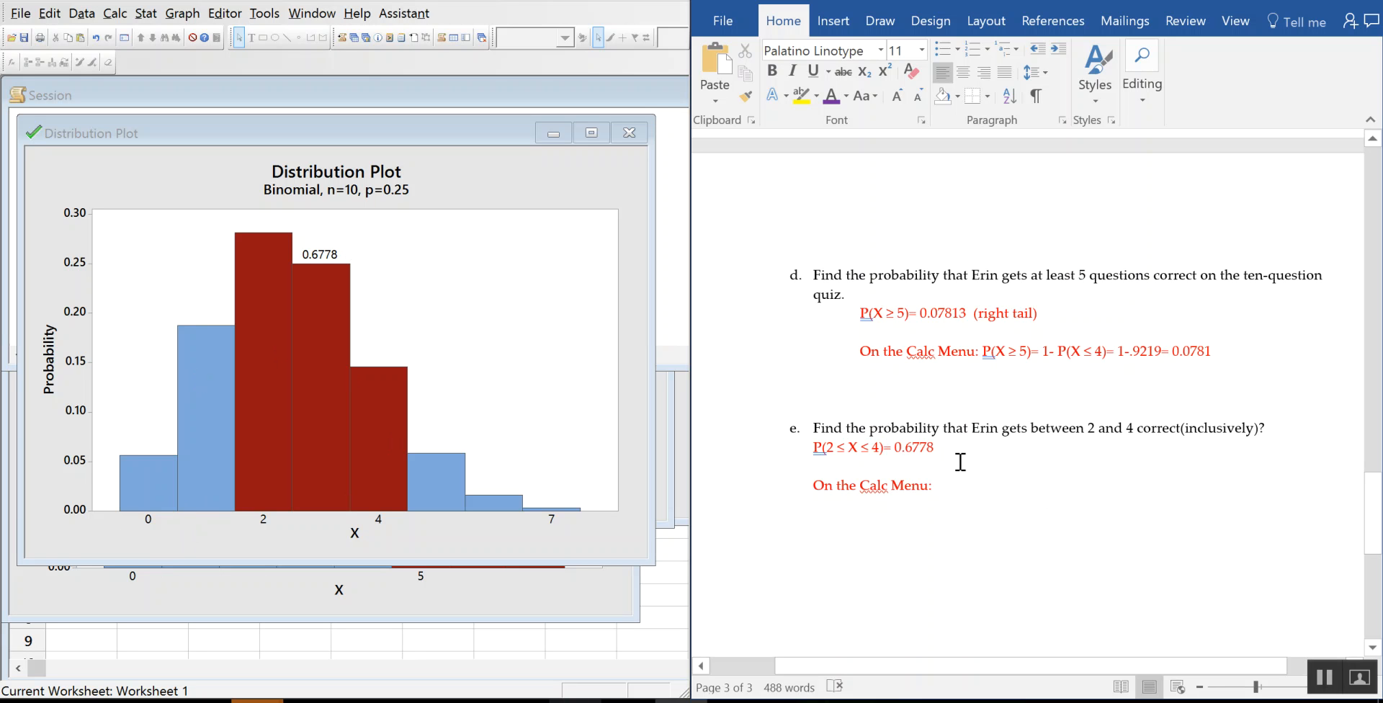
Step: Type the formula P(2≤ X ≤4)= P(X ≤ 4) – P(X≤1), pasting each ≤ symbol
text(P)
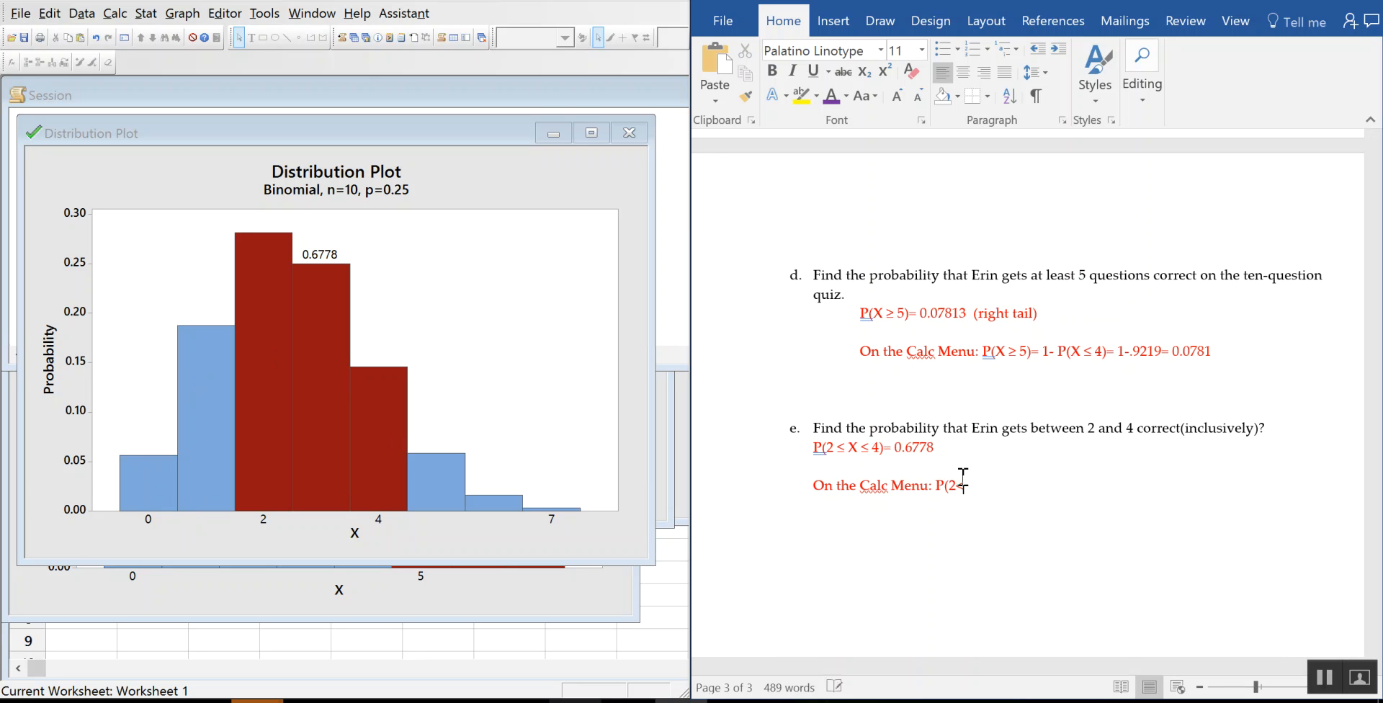
text((2)
key(ctrl+v)
text(X)
key(ctrl+v)
text(4)= P(X)
key(ctrl+v)
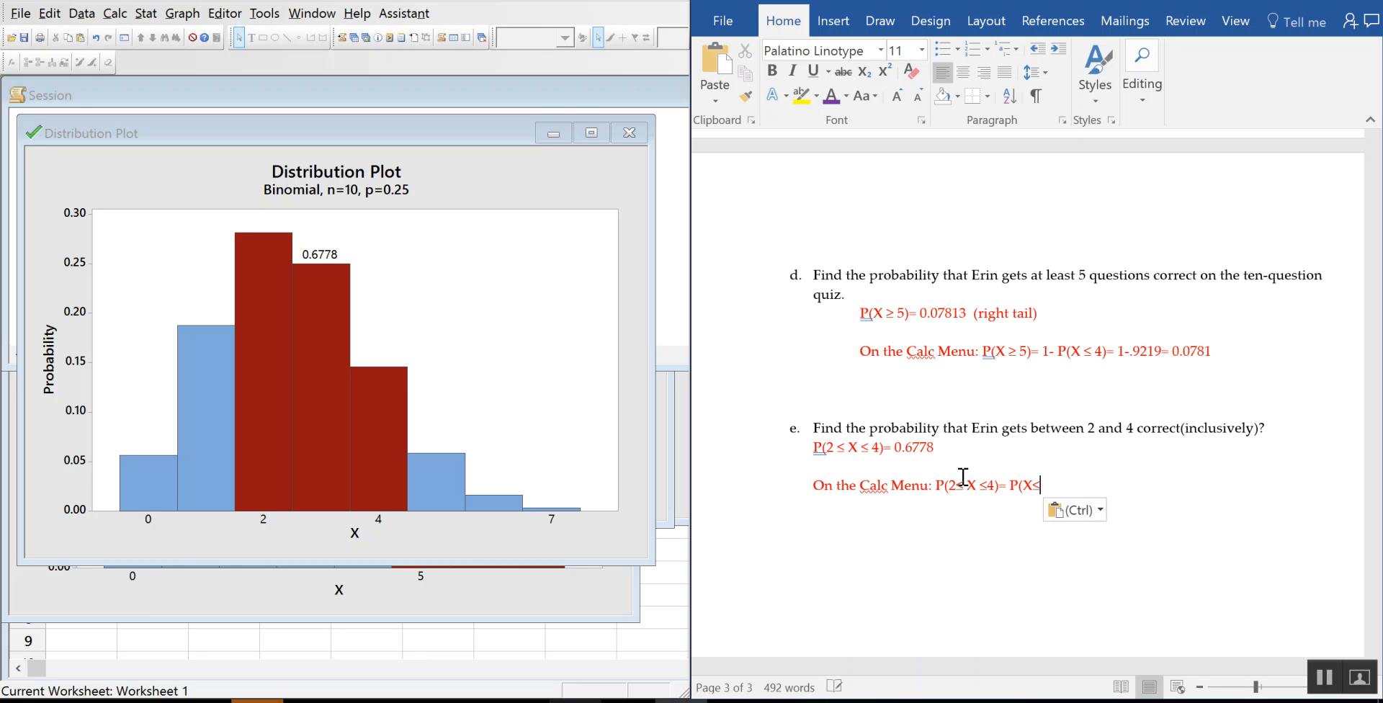
text(4))
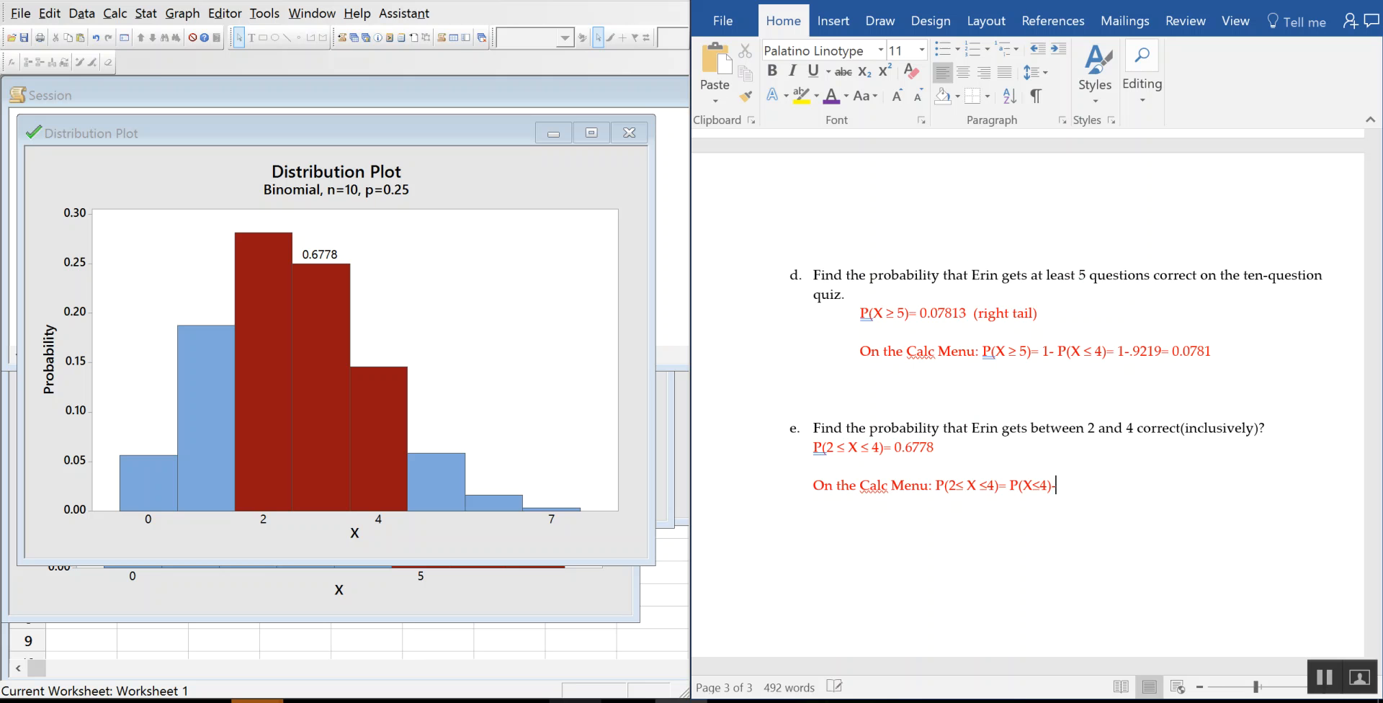
text(-)
key(Left)
key(Left)
key(Right)
key(Right)
key(Right)
key(Right)
key(Right)
key(Right)
text(P()
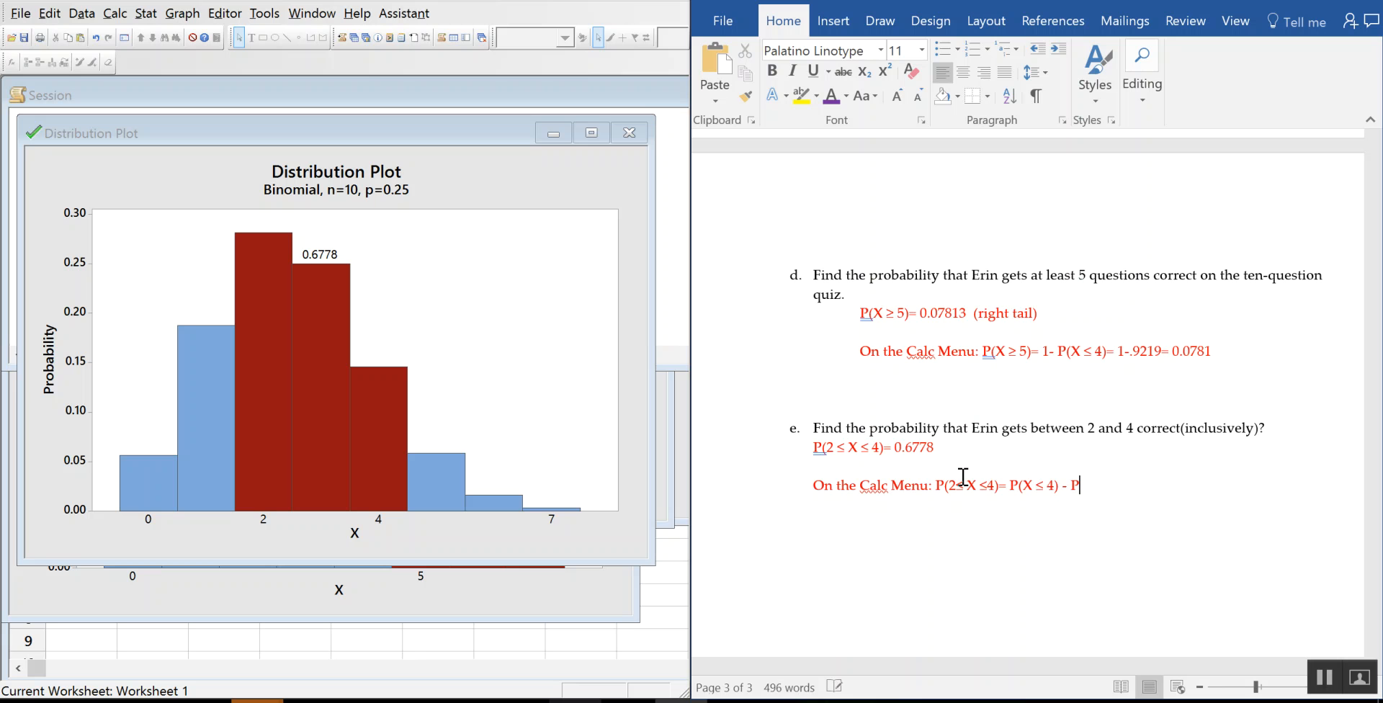
text(X)
key(ctrl+v)
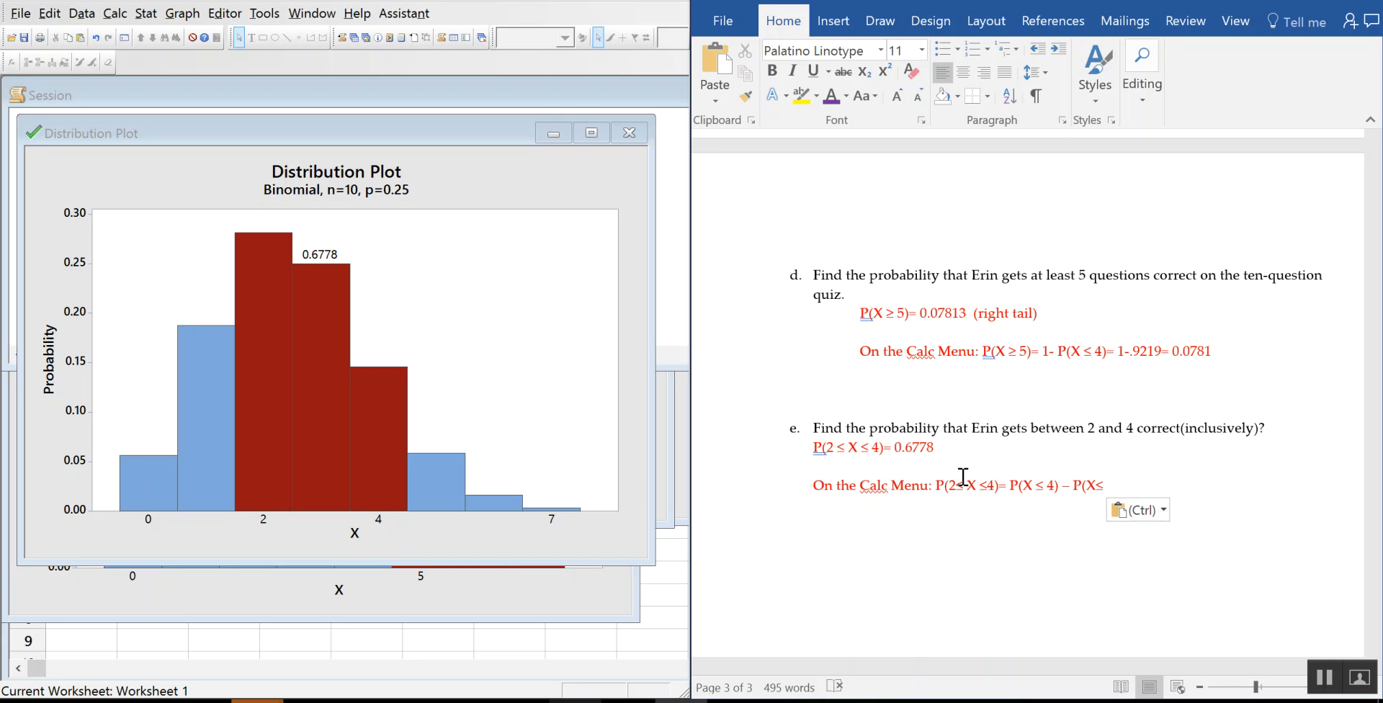
text(1))
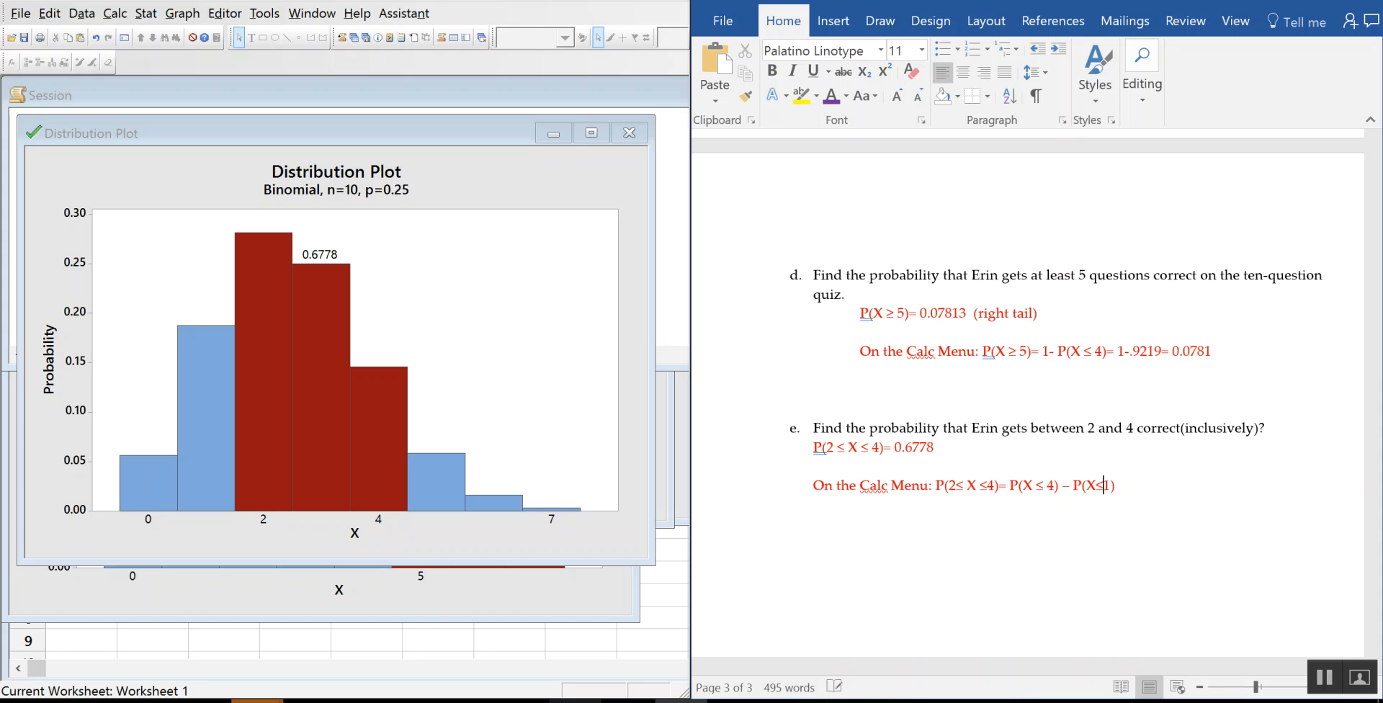